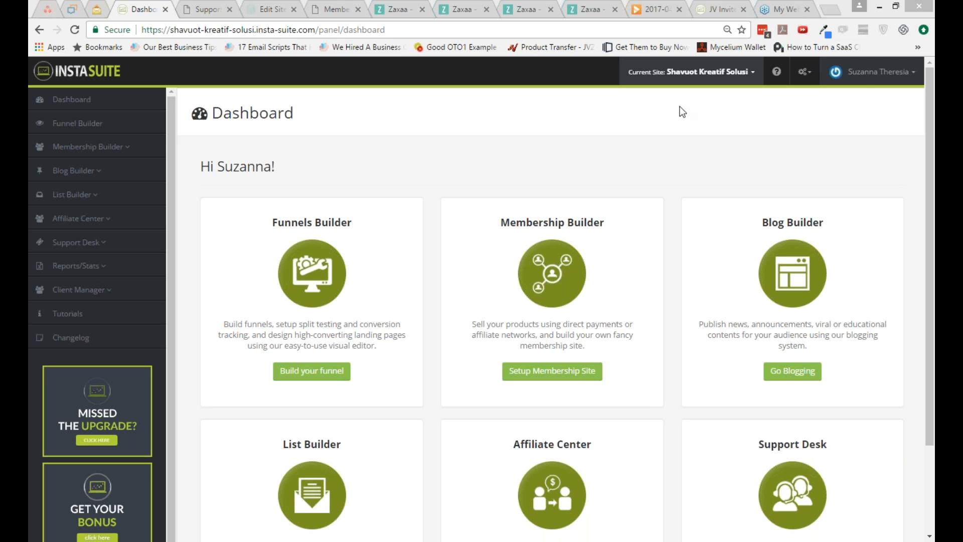
Step: Log out of the current account and log in with the saved kvsocial.insta-suite.com username and password
left_click(330, 375)
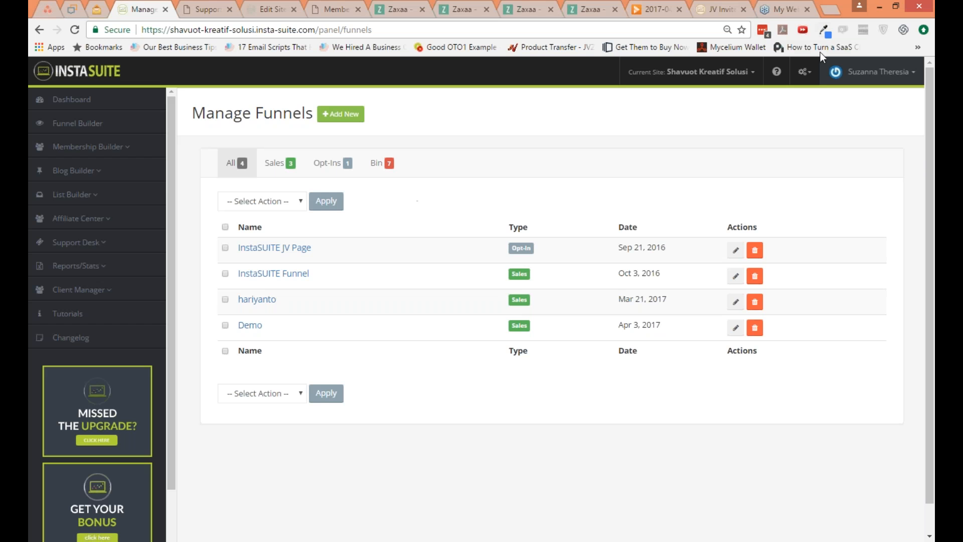
left_click(878, 72)
left_click(840, 148)
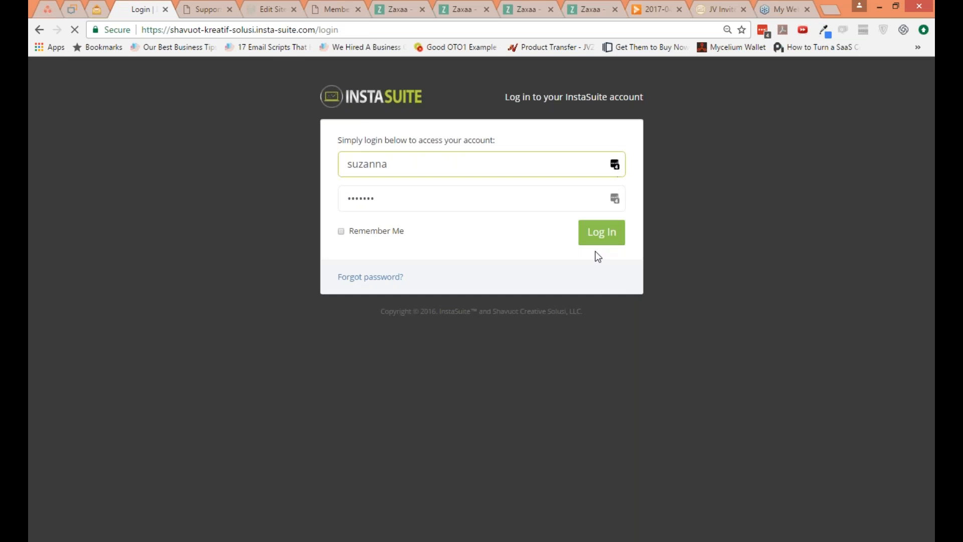
left_click(615, 164)
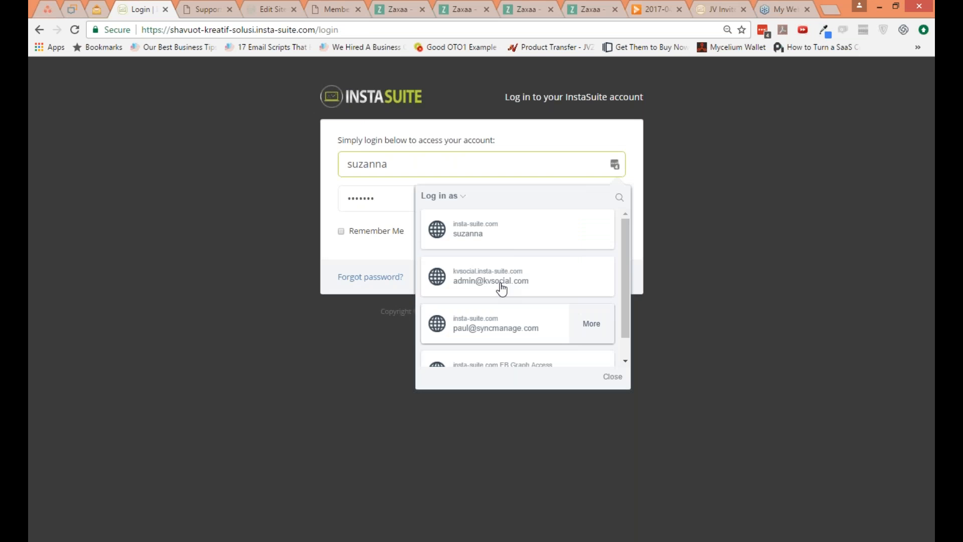
left_click(516, 264)
left_click(601, 231)
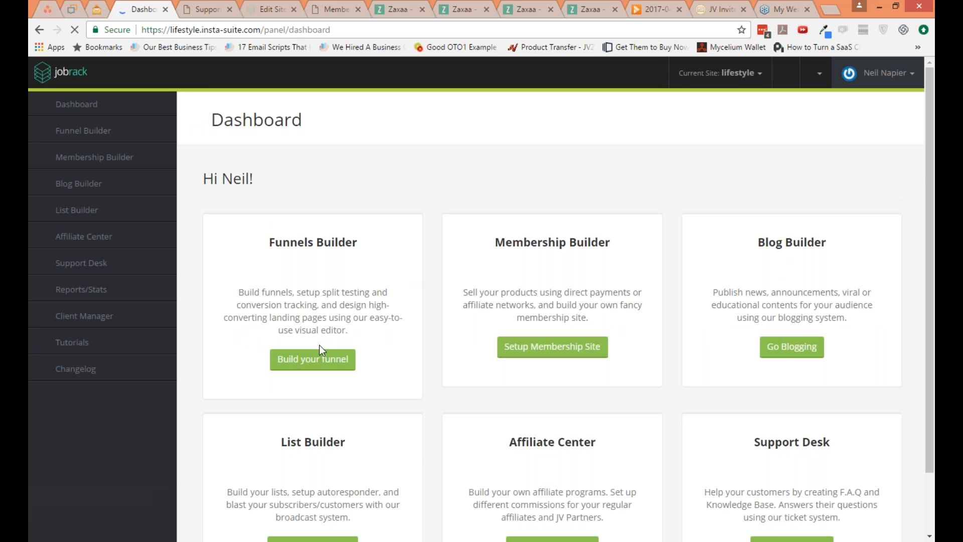
Step: Start a new funnel from the funnel manager using the Sales Funnel type
left_click(313, 359)
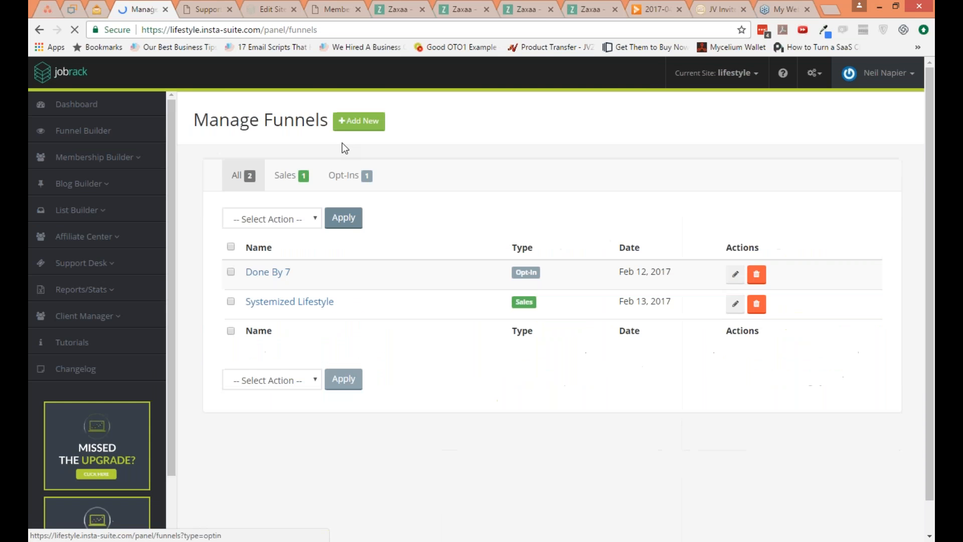
left_click(357, 121)
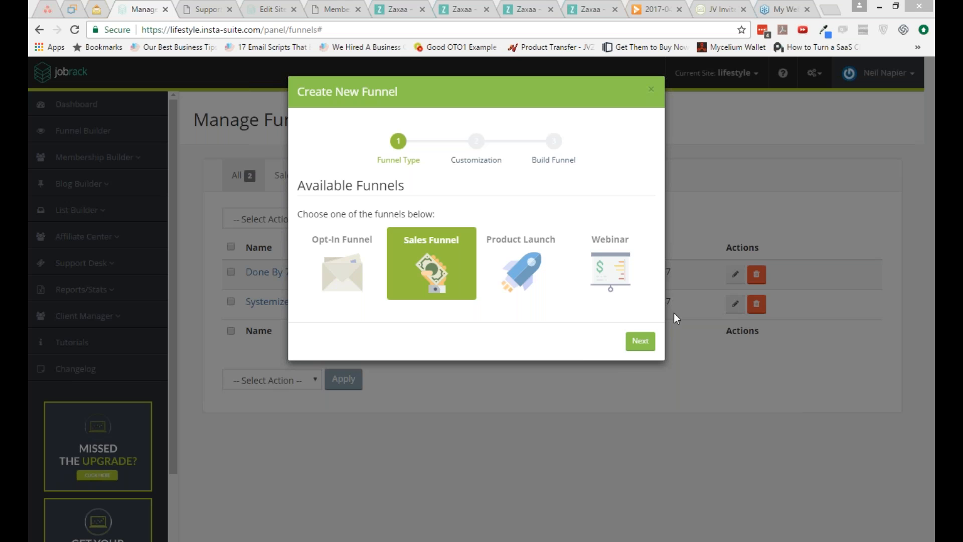
left_click(640, 334)
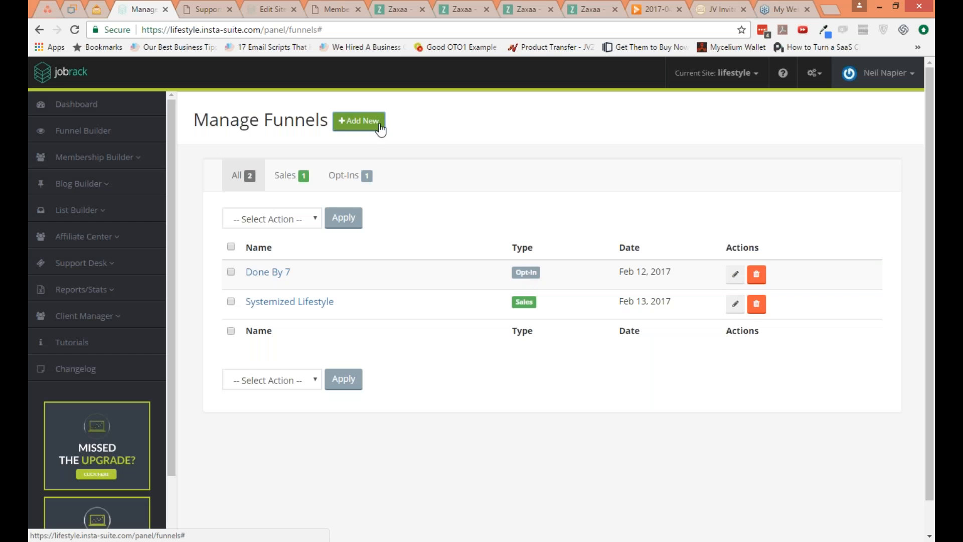
left_click(378, 125)
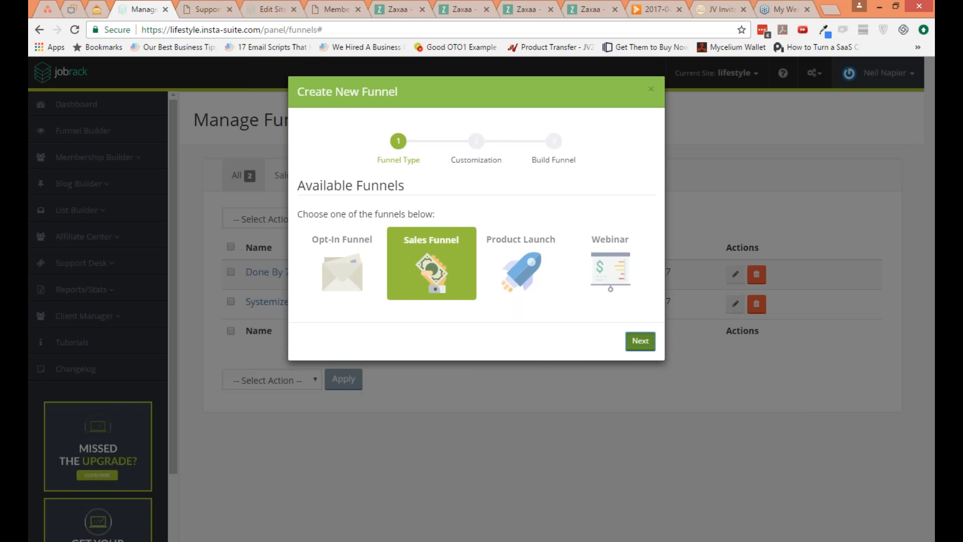
left_click(640, 340)
Step: Customize the sales funnel with 2 upsells and 1 downsell
double_click(435, 218)
type("2")
left_click(432, 249)
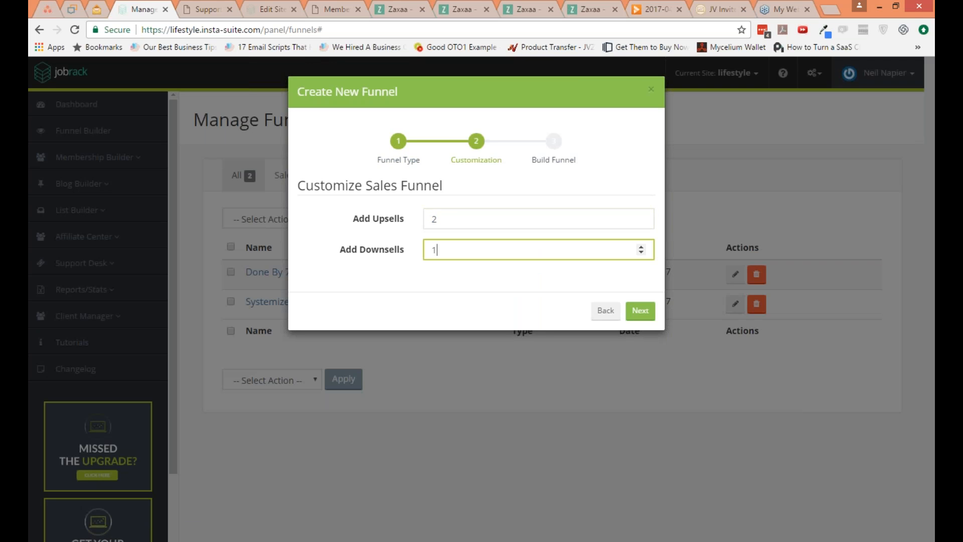
left_click(631, 311)
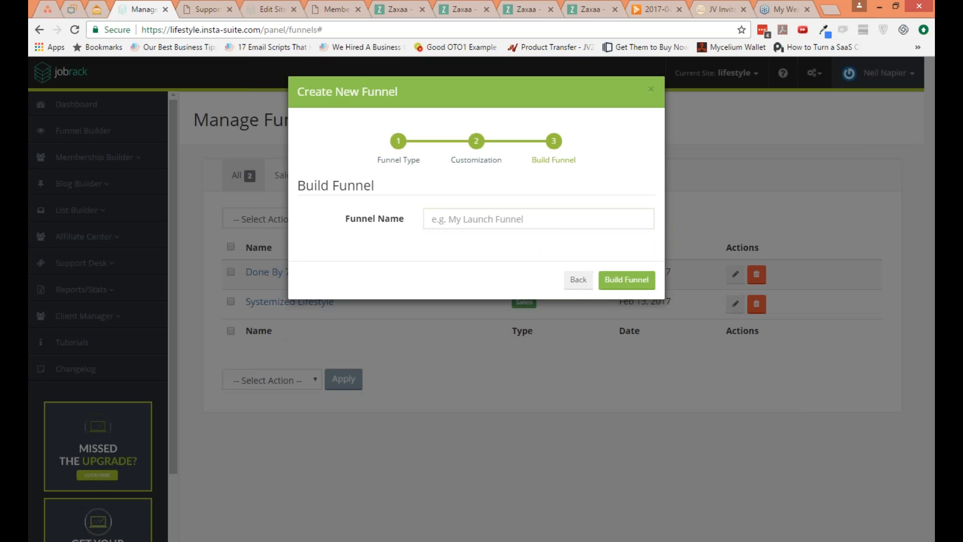
Step: Name the funnel Live Demo Funnel and build it
left_click(548, 224)
type("Live Demo Funnel")
key("Tab")
left_click(613, 274)
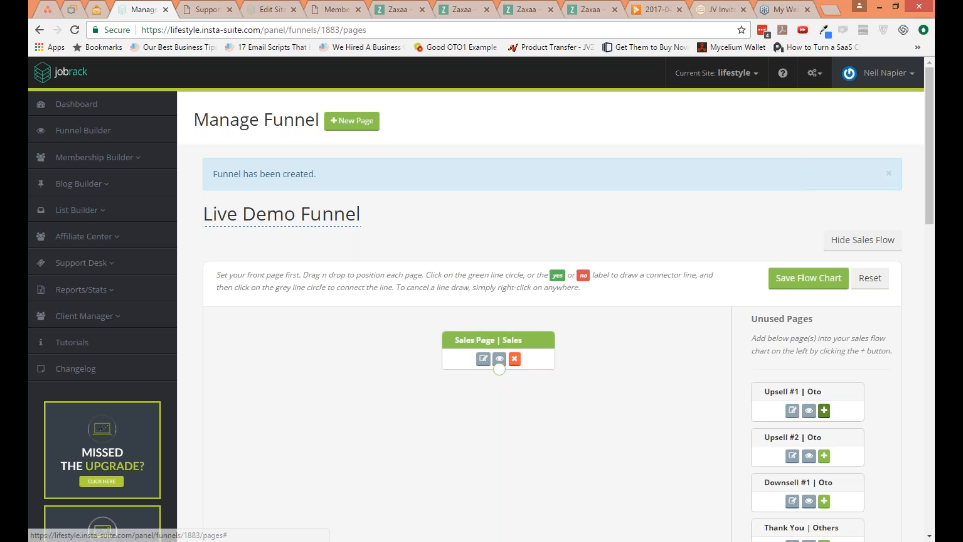
Step: Add the Upsell #1, Upsell #2, Downsell #1 and Thank You pages to the sales flow chart
left_click(823, 410)
left_click(824, 410)
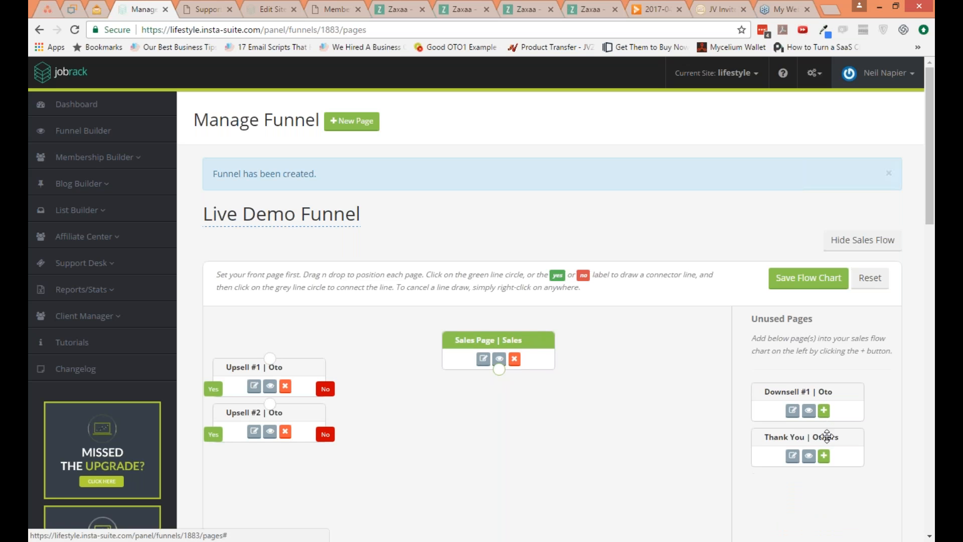
left_click(823, 410)
left_click(824, 410)
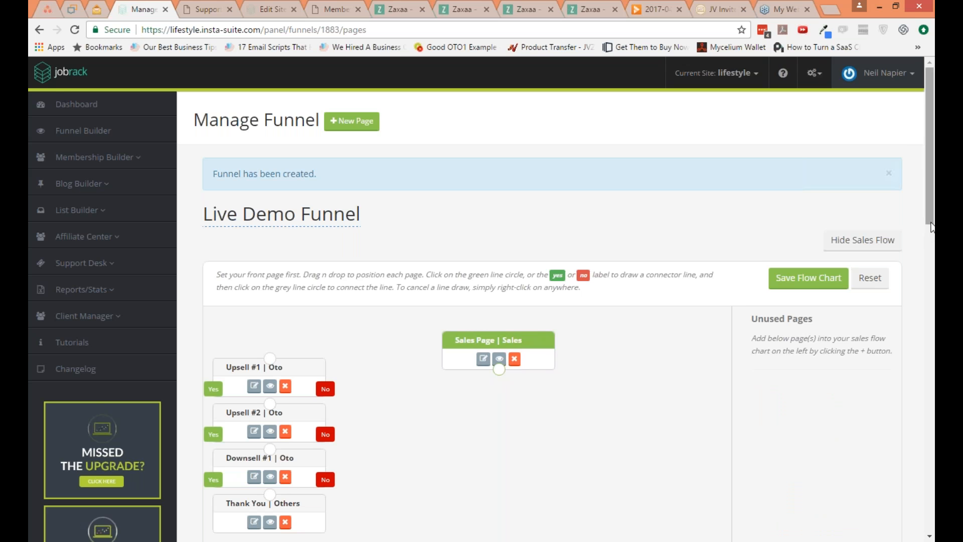
Step: Arrange Upsell #1 and Upsell #2 in a column below the Sales Page, with Downsell #1 beside Upsell #2 and Thank You beneath them
scroll(929, 246, "down", 1)
scroll(930, 251, "down", 1)
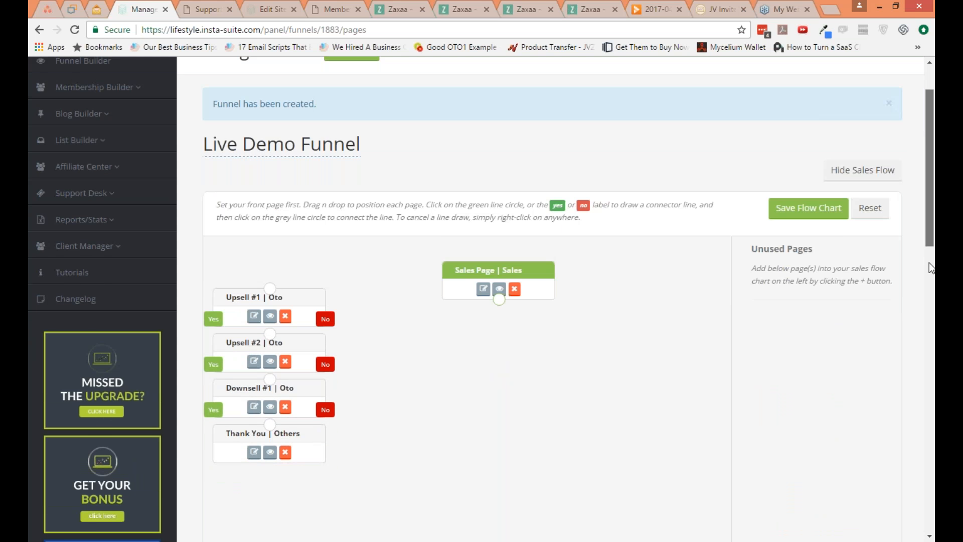
scroll(928, 263, "down", 1)
scroll(928, 270, "down", 1)
left_click_drag(303, 216, 531, 260)
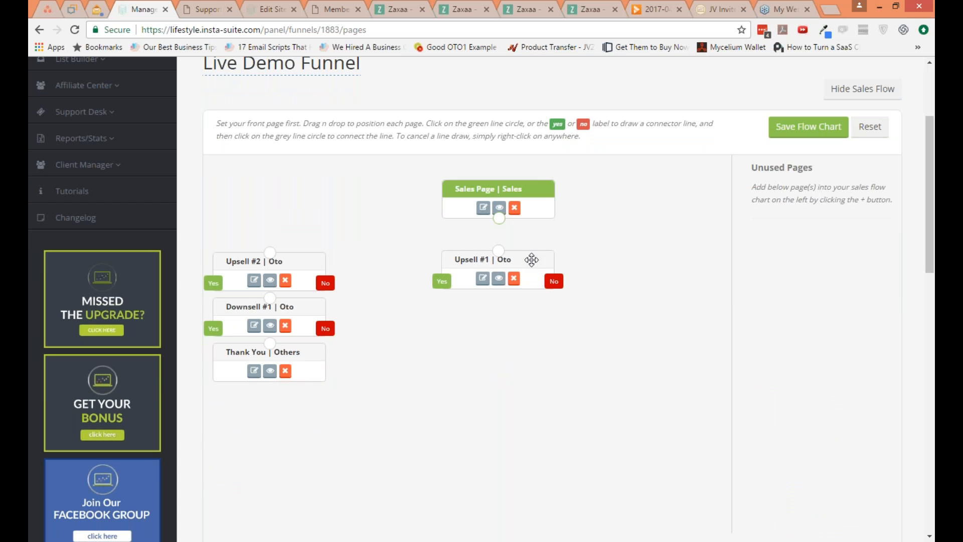
left_click_drag(285, 261, 515, 340)
left_click_drag(302, 307, 681, 338)
left_click_drag(312, 351, 612, 430)
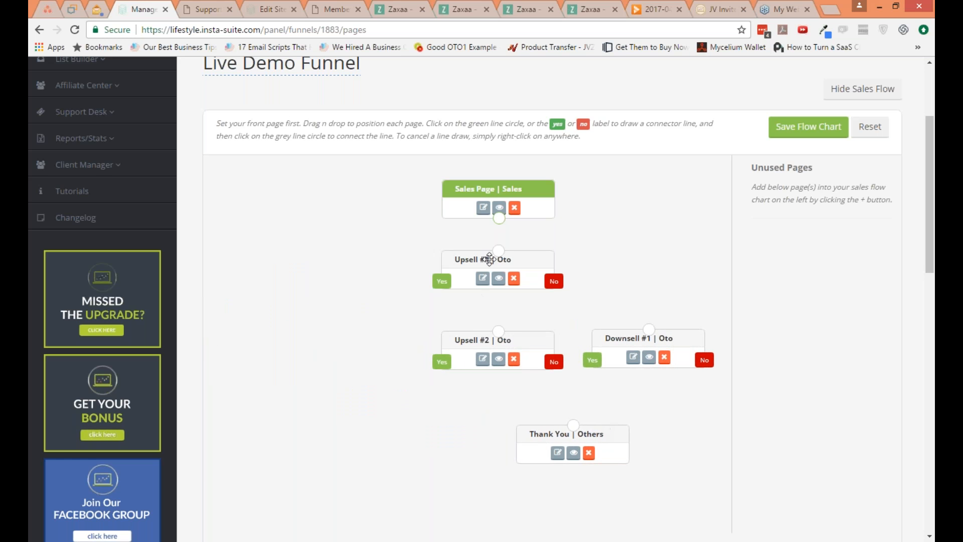
Step: Connect the Sales Page to Upsell #1, and both the Yes and No outputs of Upsell #1 to Upsell #2
left_click(498, 219)
left_click(498, 251)
left_click(444, 283)
left_click(498, 330)
left_click(549, 284)
left_click(498, 331)
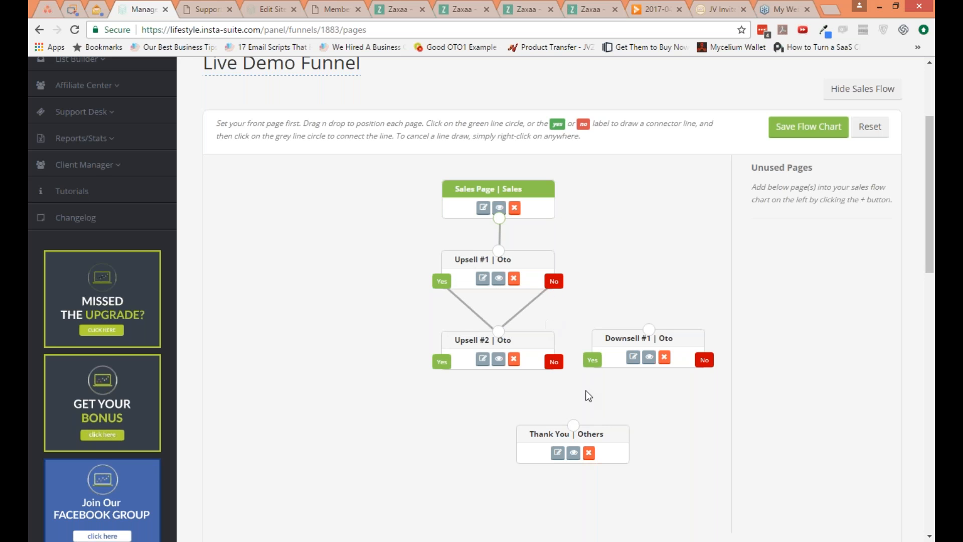
Step: Move Thank You and Downsell #1 lower, and connect Upsell #2's Yes output to Thank You and its No output to Downsell #1
left_click_drag(584, 434, 586, 485)
left_click_drag(613, 337, 609, 403)
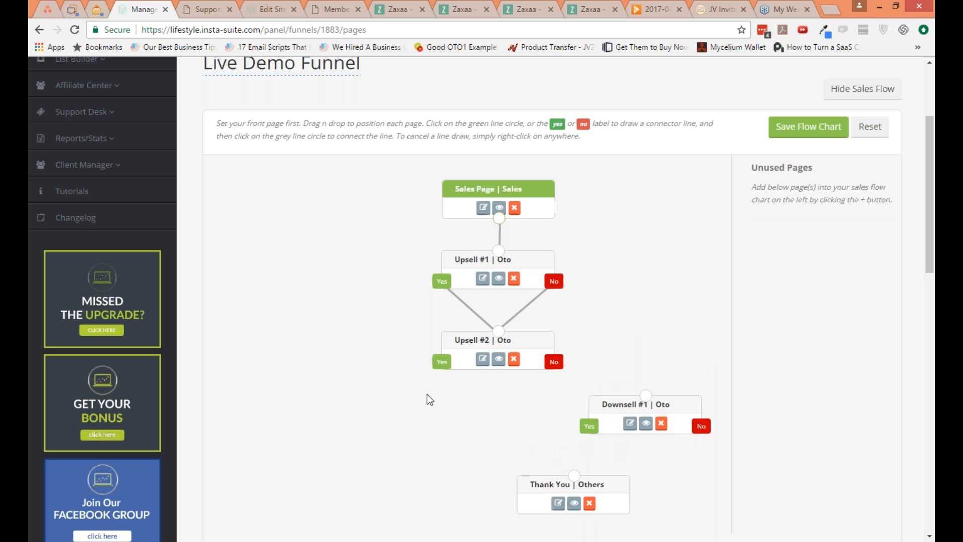
left_click(441, 362)
left_click(573, 475)
left_click(553, 362)
left_click(648, 395)
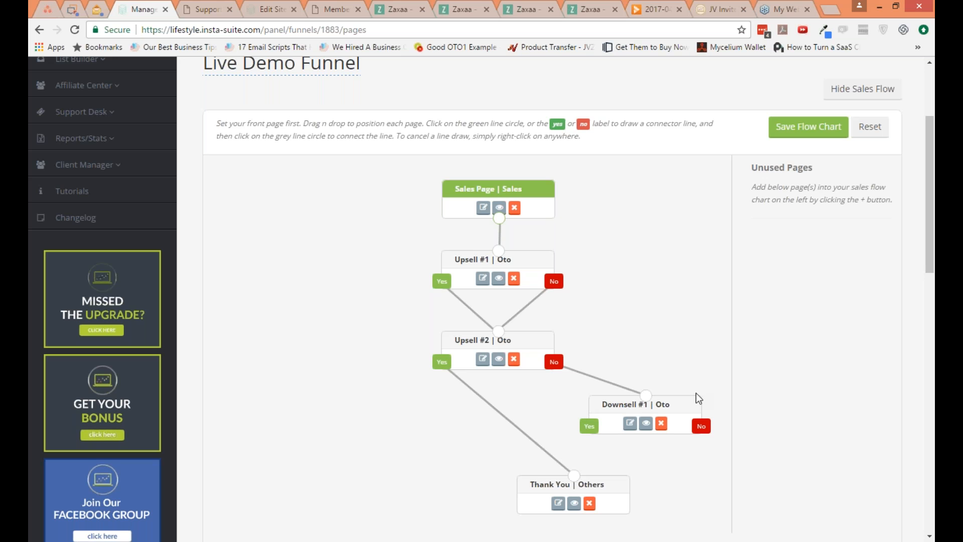
Step: Review the whole sales flow chart, including the page connections, the No Thanks URL and the save options beneath it
left_click_drag(928, 264, 928, 281)
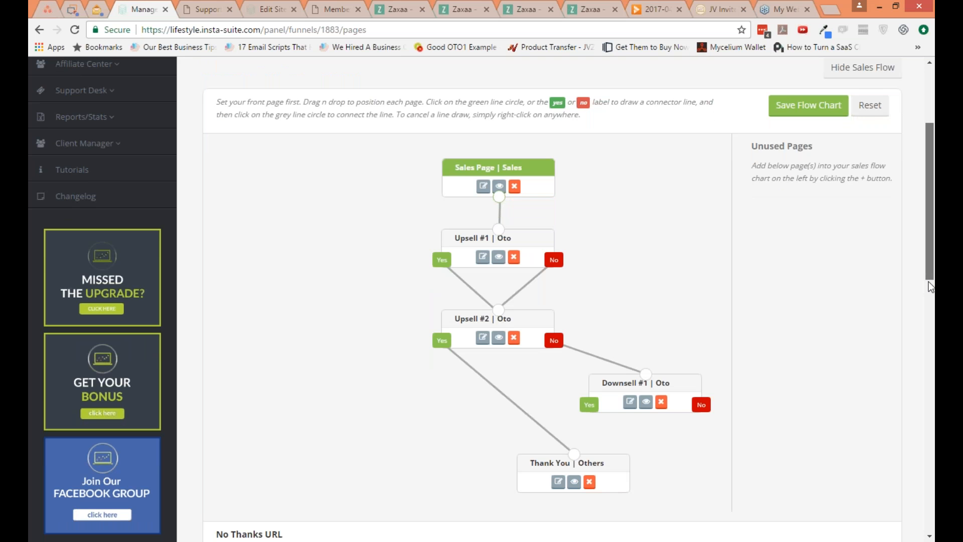
left_click_drag(928, 282, 930, 302)
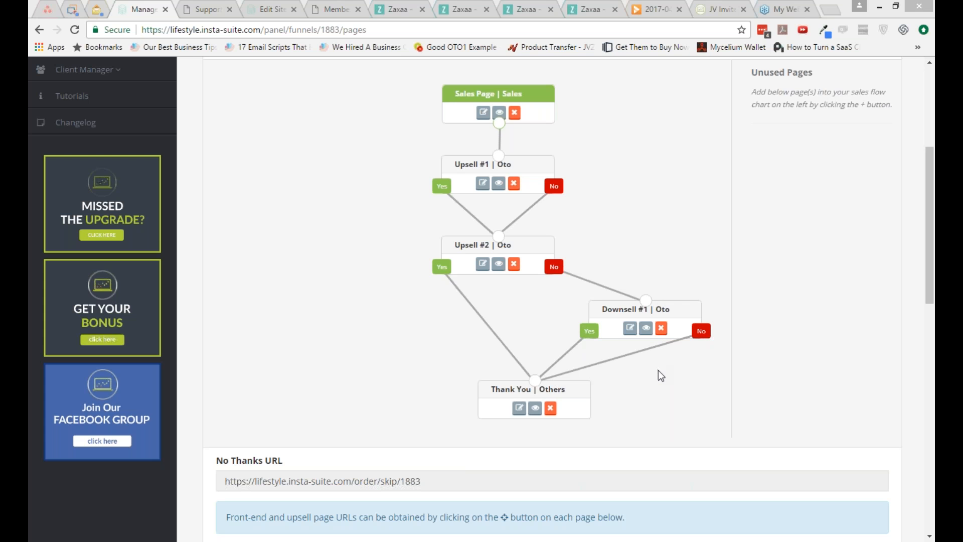
scroll(709, 444, "down", 1)
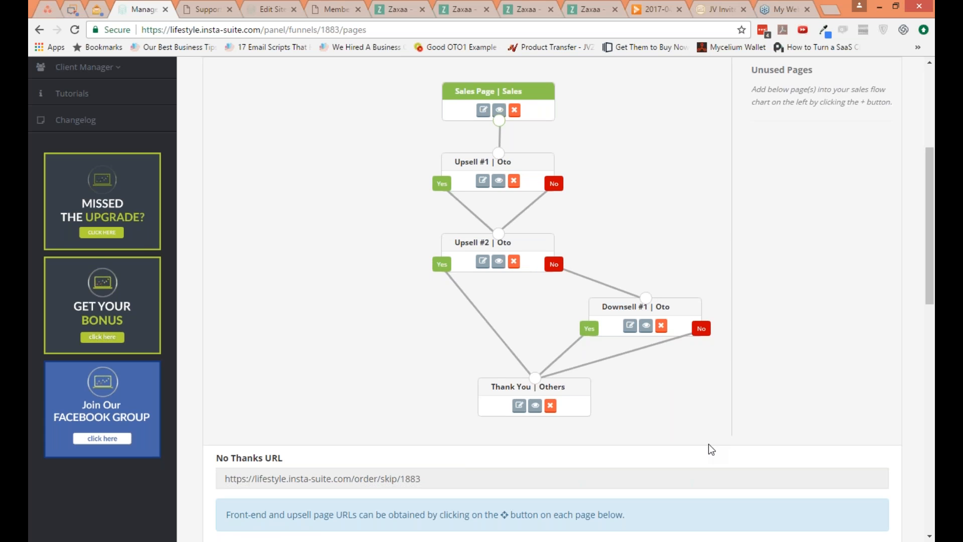
scroll(711, 449, "down", 3)
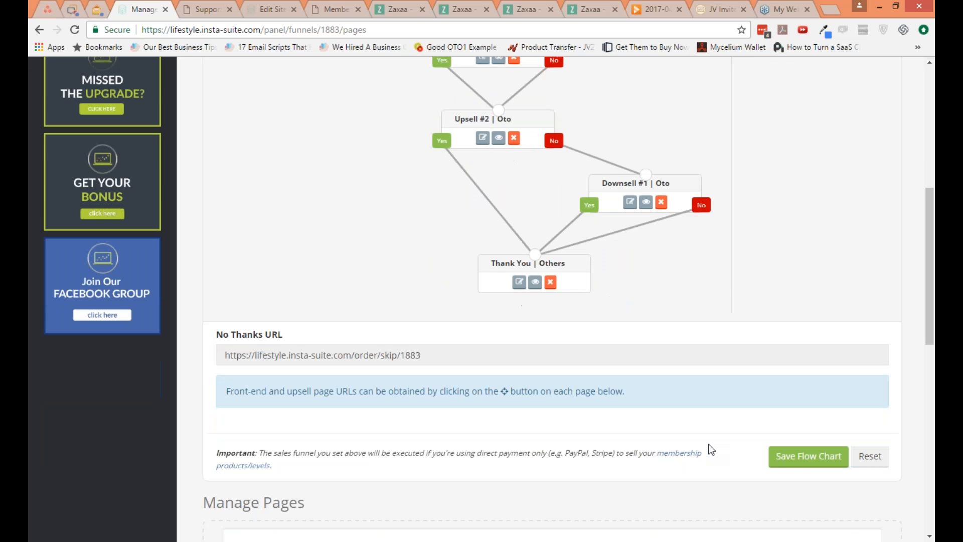
scroll(711, 449, "down", 1)
scroll(779, 256, "up", 7)
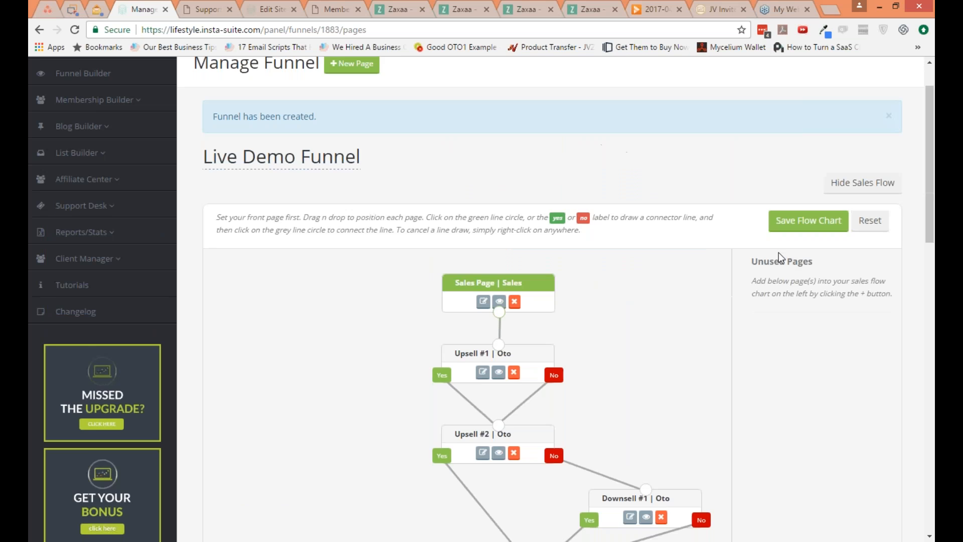
scroll(778, 252, "down", 1)
scroll(767, 245, "down", 2)
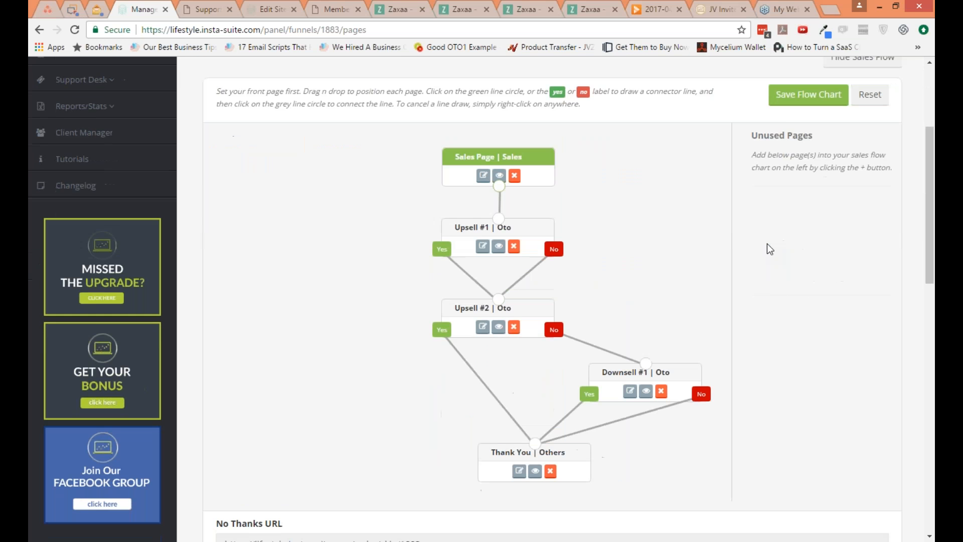
scroll(766, 243, "up", 3)
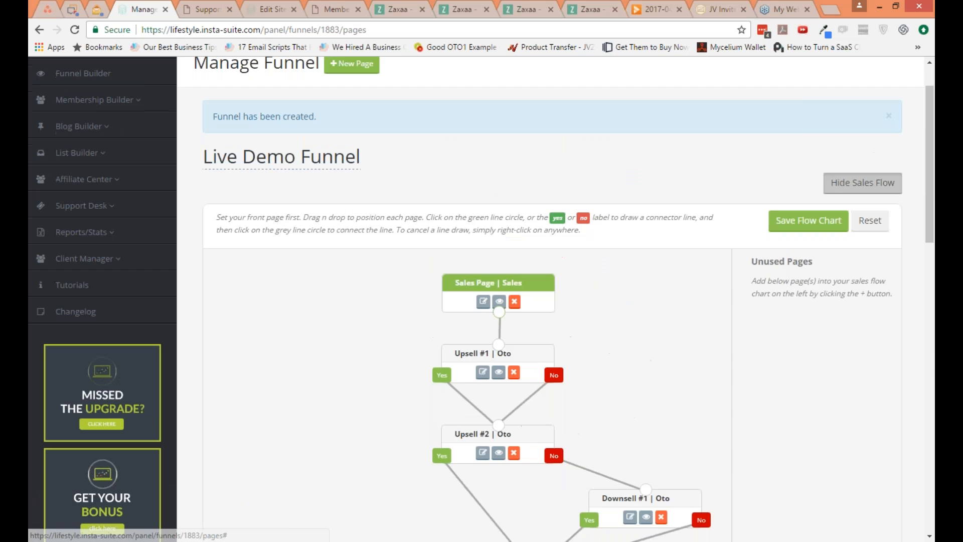
Step: Hide the sales flow chart and open the template choices for the Sales Page
left_click(862, 183)
left_click(728, 273)
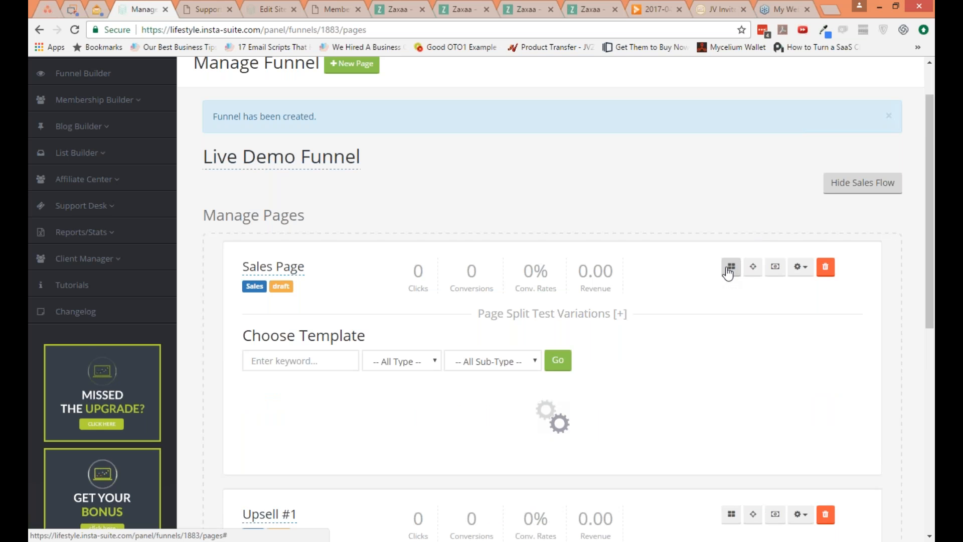
scroll(680, 353, "down", 1)
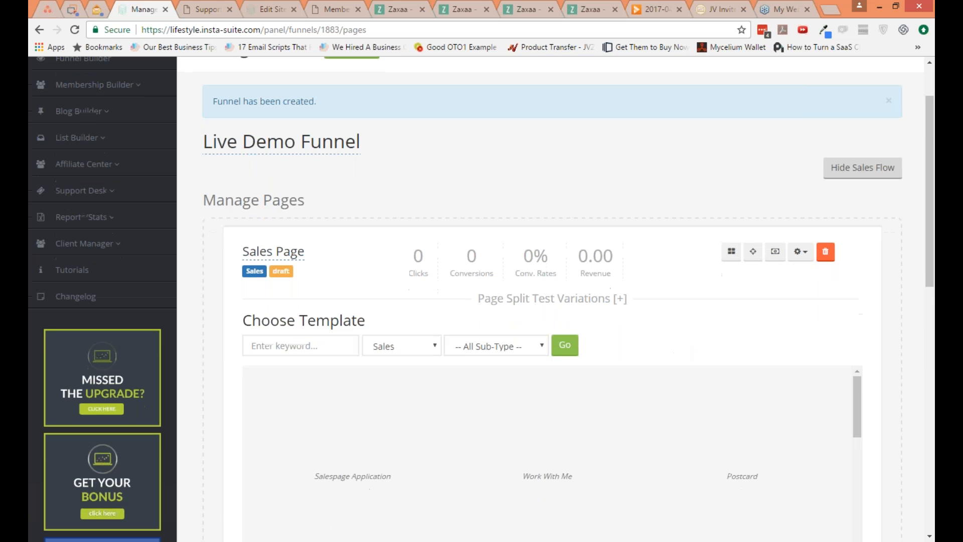
scroll(684, 361, "down", 1)
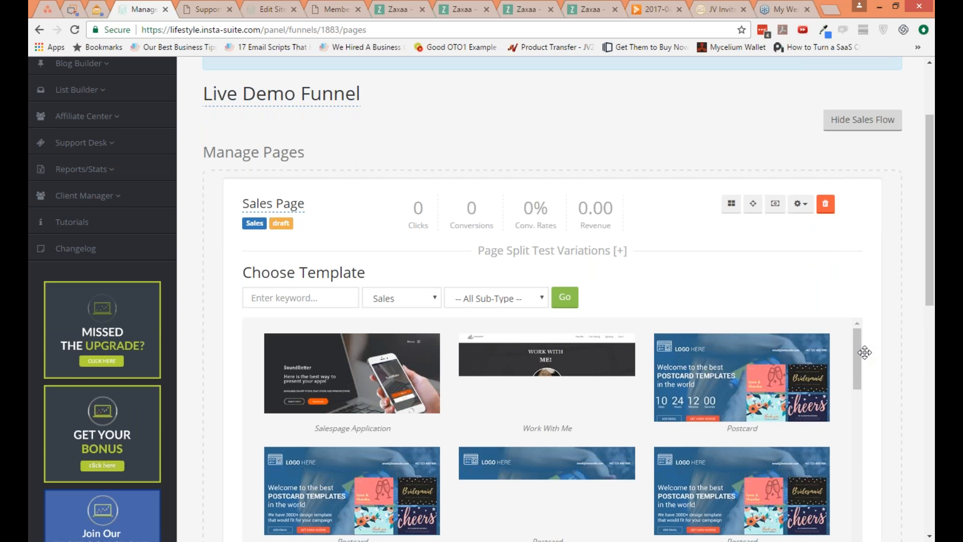
scroll(875, 352, "down", 1)
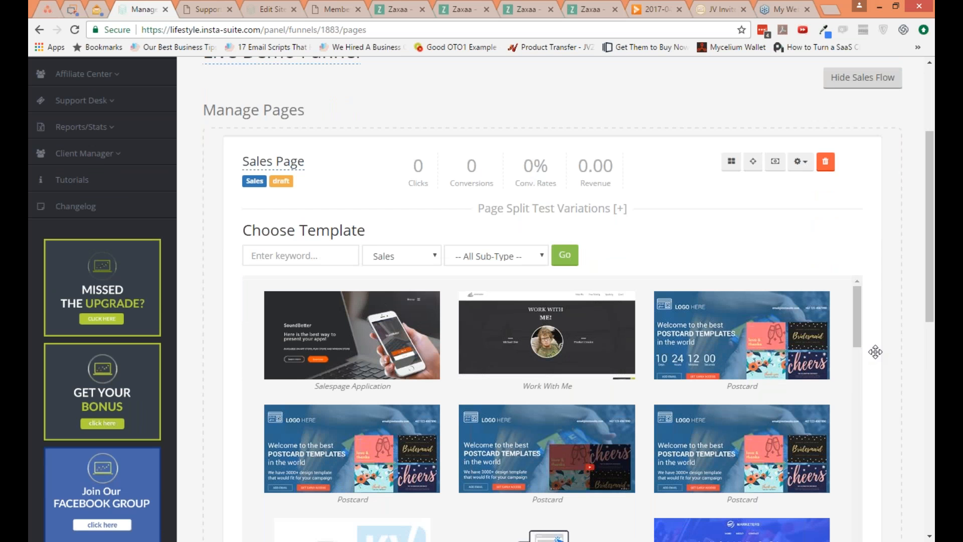
scroll(875, 352, "down", 1)
Step: Search the sales templates for "shopping" and clear the keyword to list all sales templates again
left_click(275, 235)
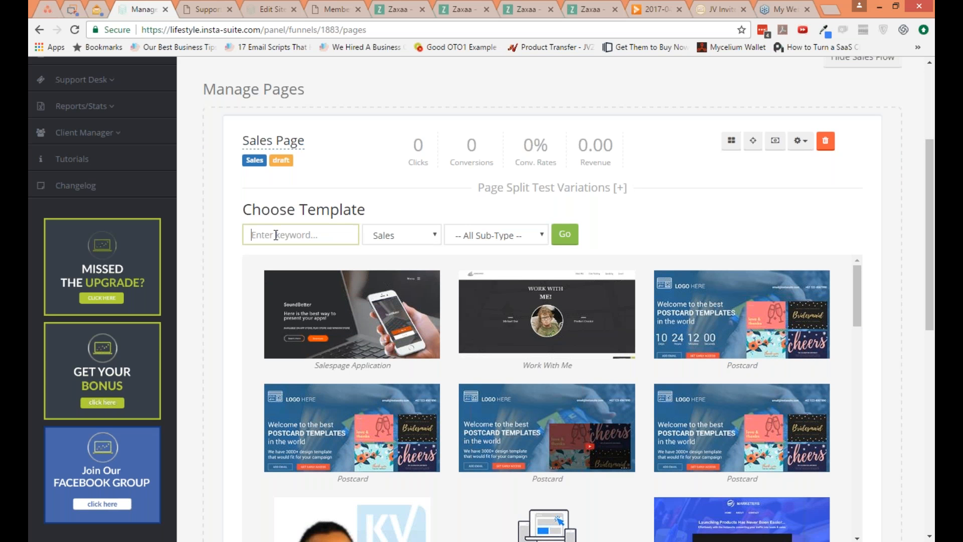
type("shopping")
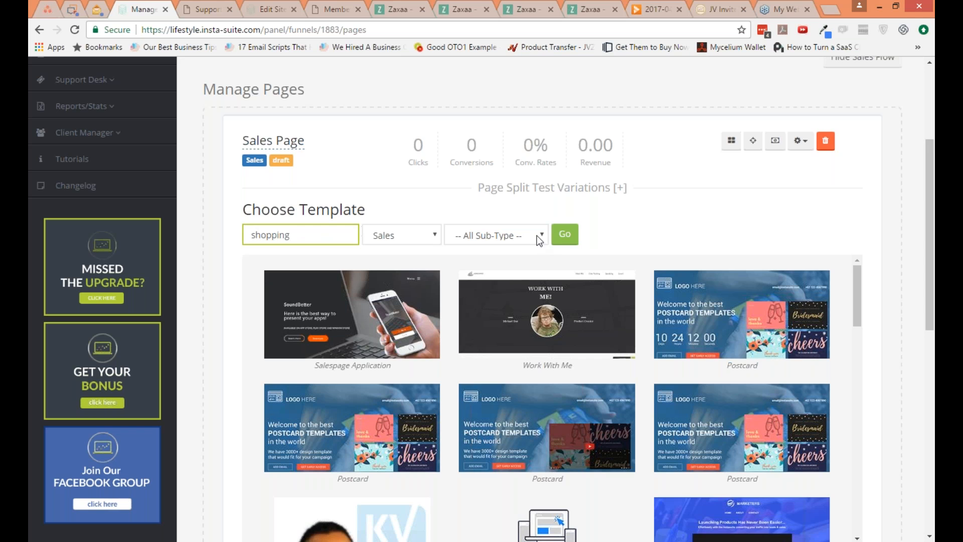
left_click(564, 234)
double_click(299, 236)
key("BackSpace")
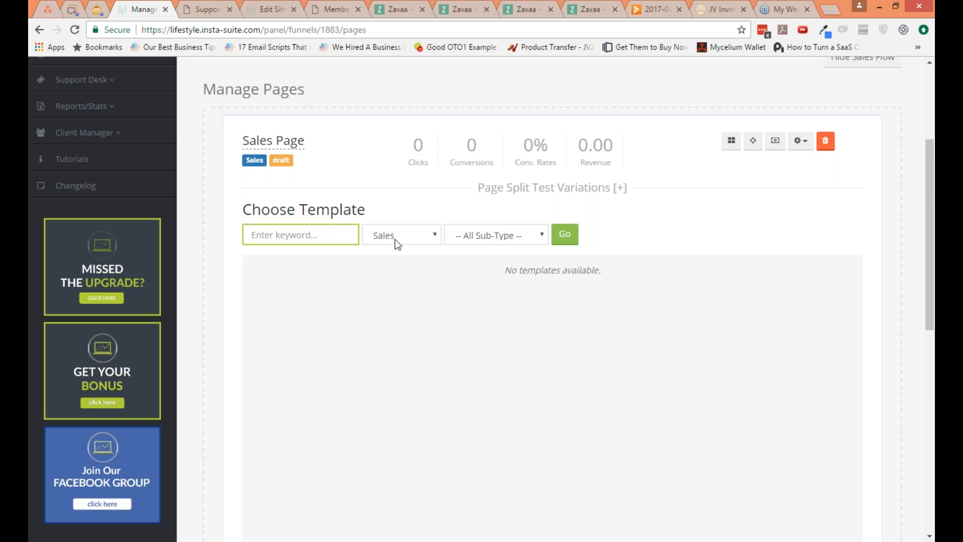
left_click(555, 237)
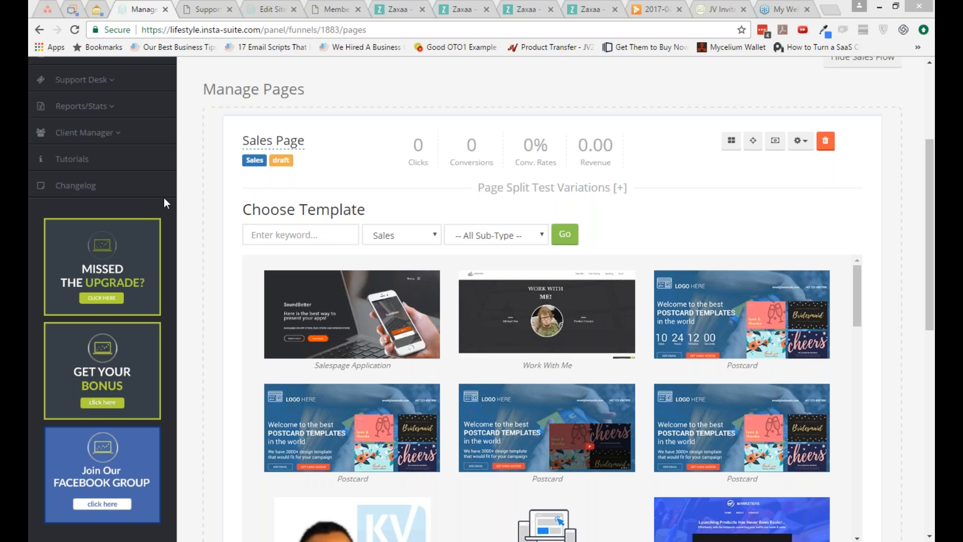
Step: Apply the Work With Me template to the Sales Page and publish the page
mouse_move(421, 308)
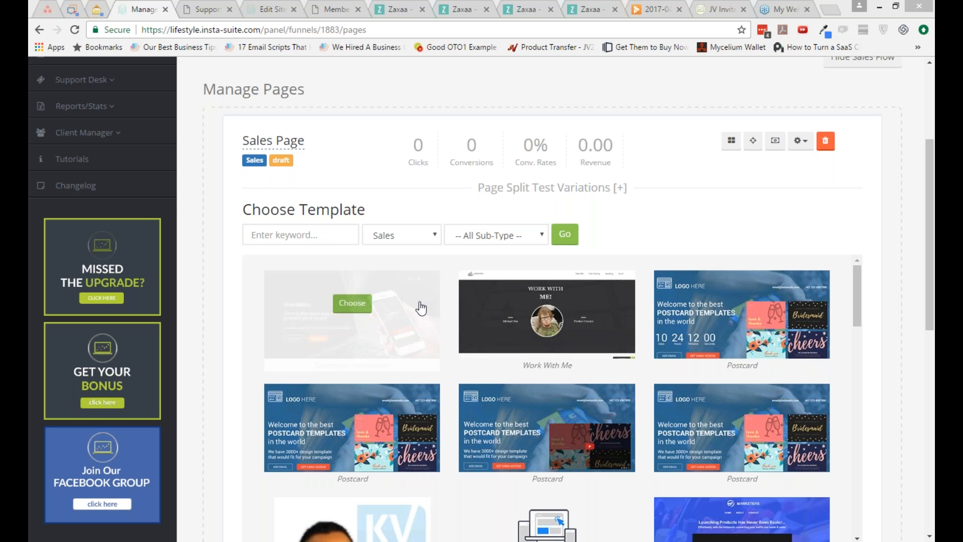
left_click(561, 306)
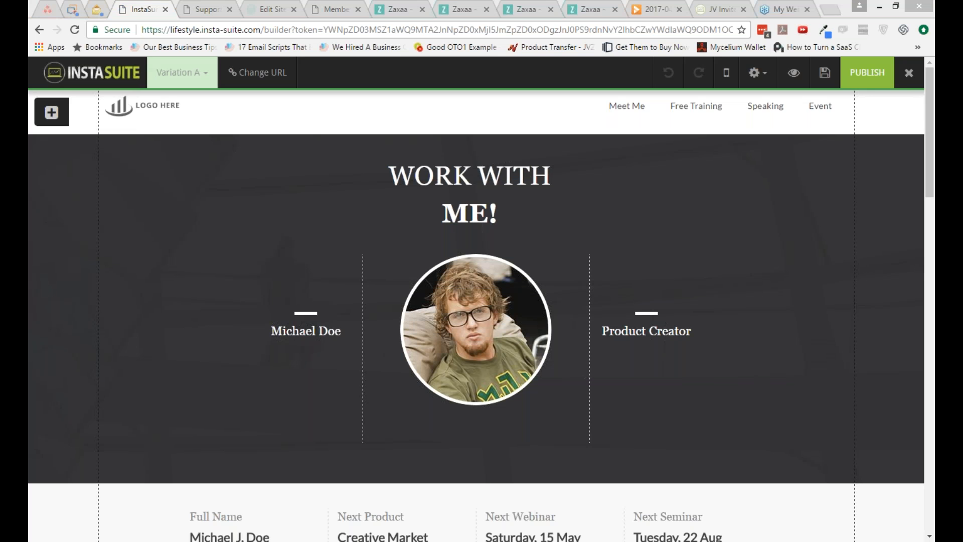
left_click(861, 85)
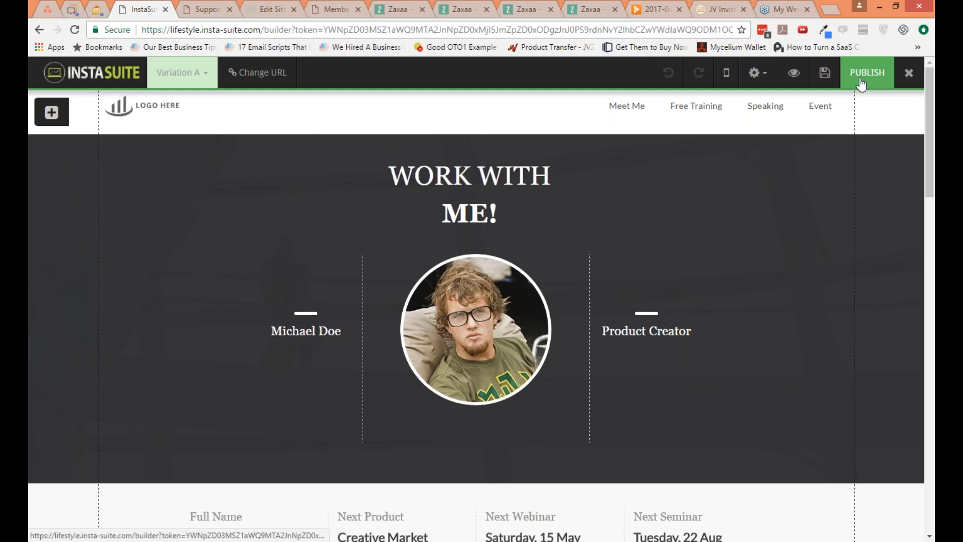
left_click(861, 84)
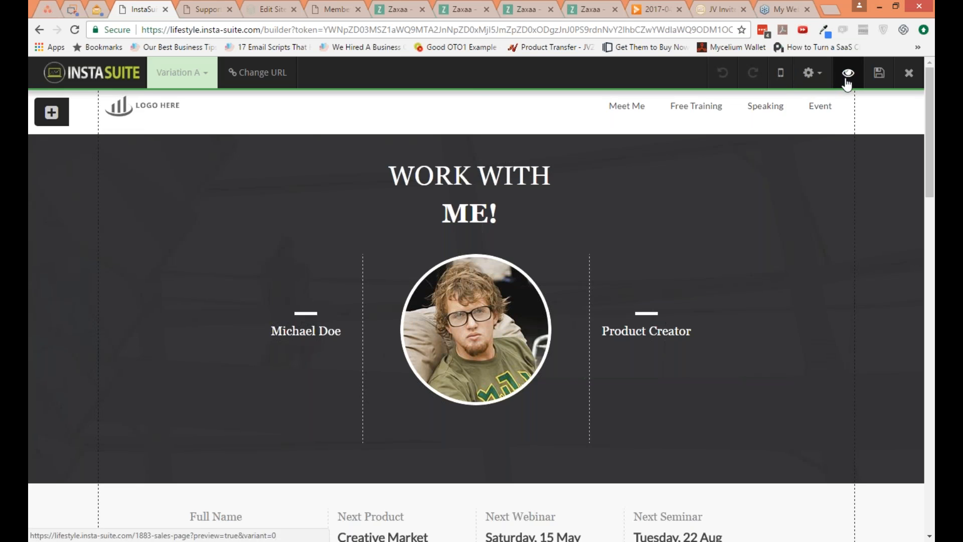
Step: Preview the Work With Me sales page and close the preview
left_click(847, 73)
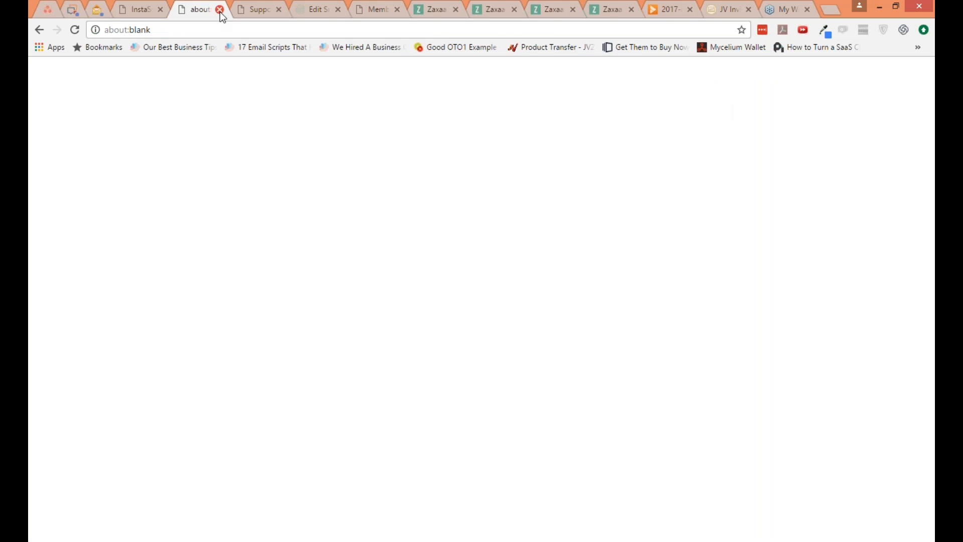
left_click(219, 10)
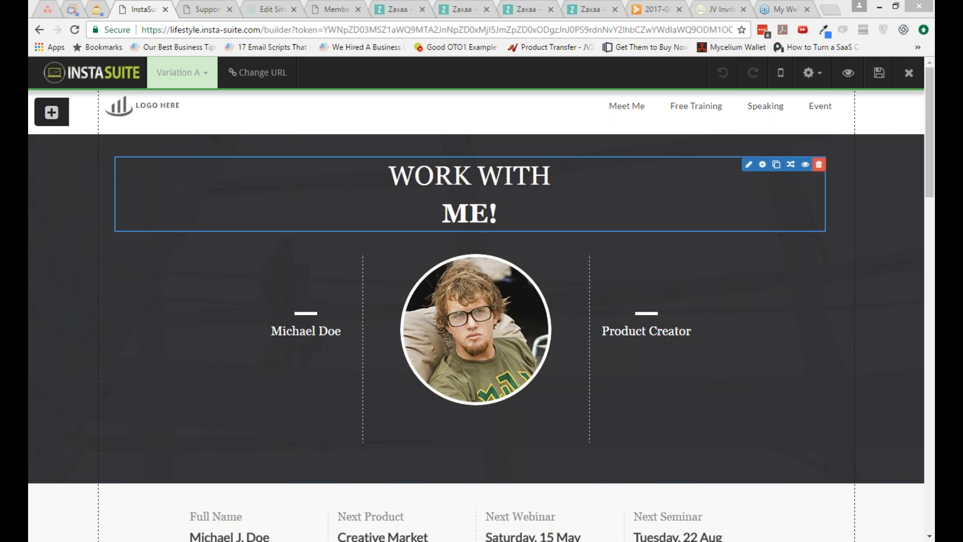
Step: Open the header's custom logo settings and bring up the Media Manager for the logo image
left_click(819, 77)
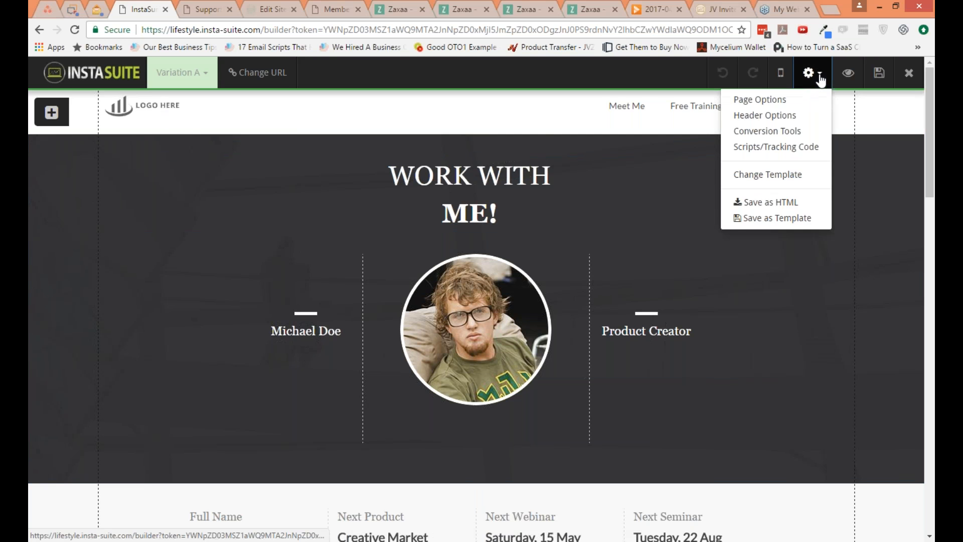
left_click(791, 118)
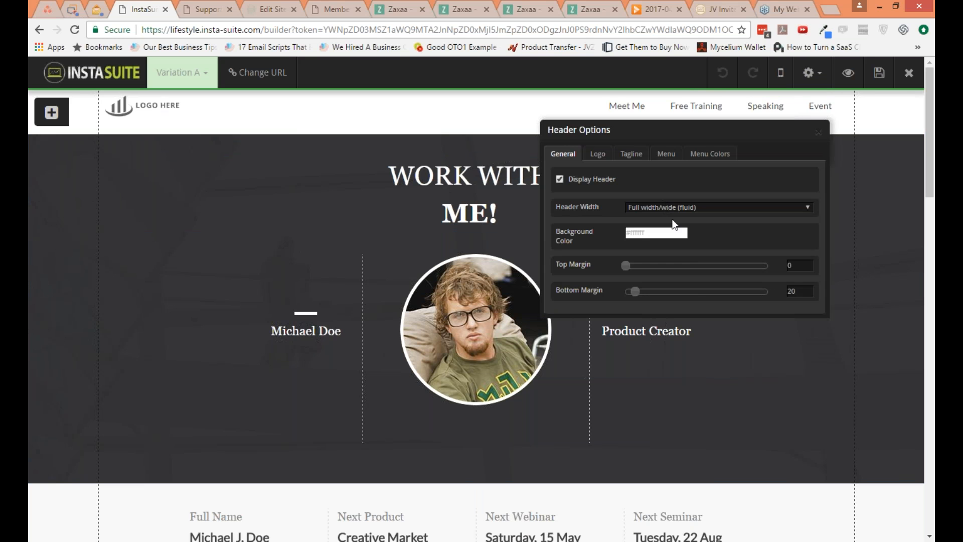
left_click(599, 155)
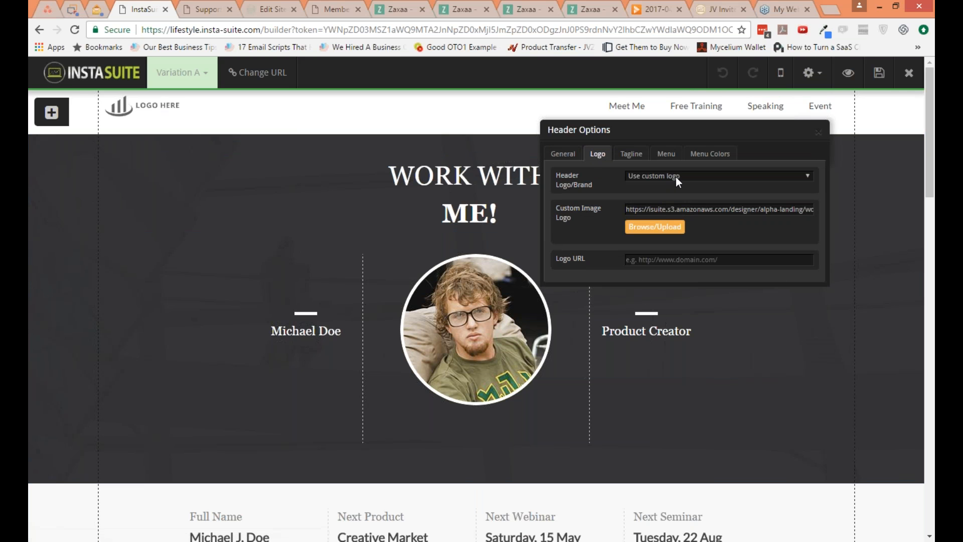
left_click(675, 177)
left_click(675, 176)
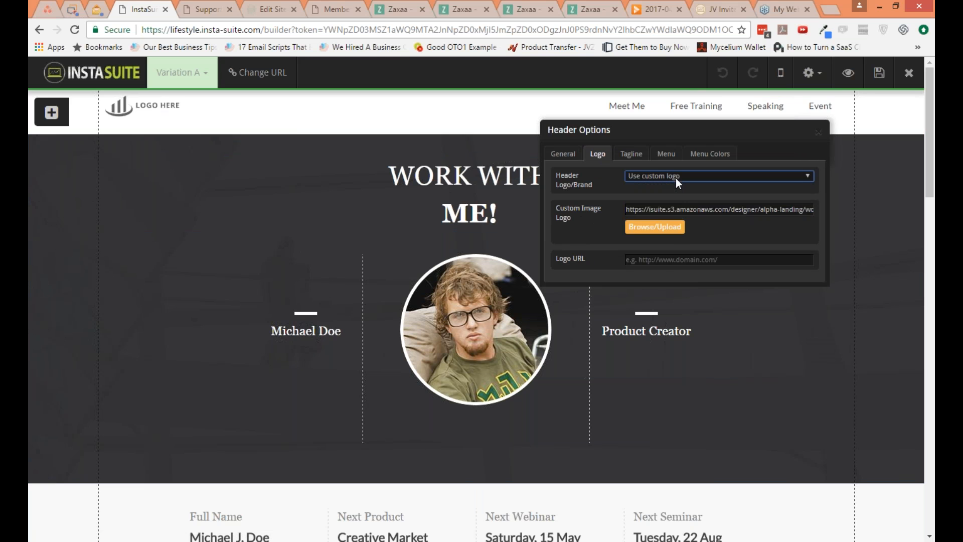
left_click(673, 230)
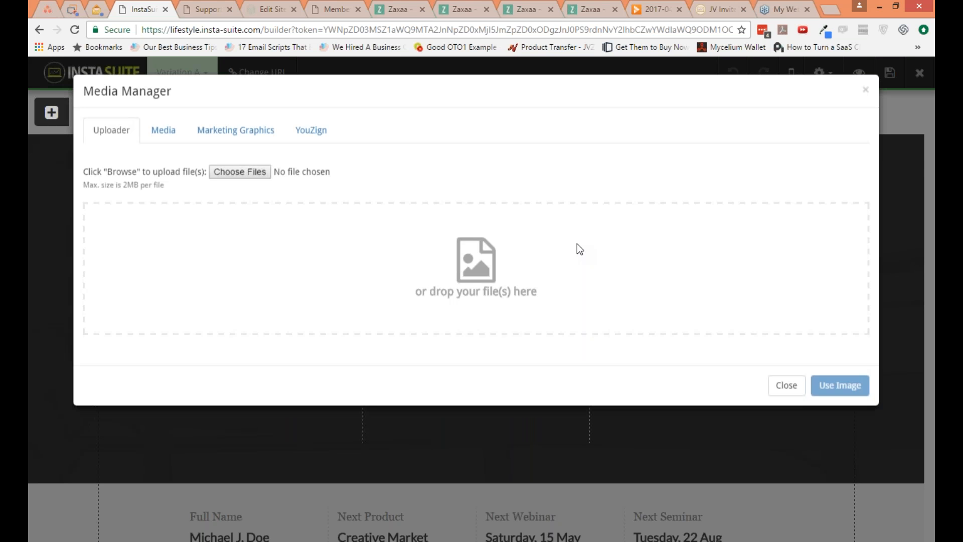
Step: Replace the header logo with logo-7-copy.png from the kvsocial media library
left_click(163, 131)
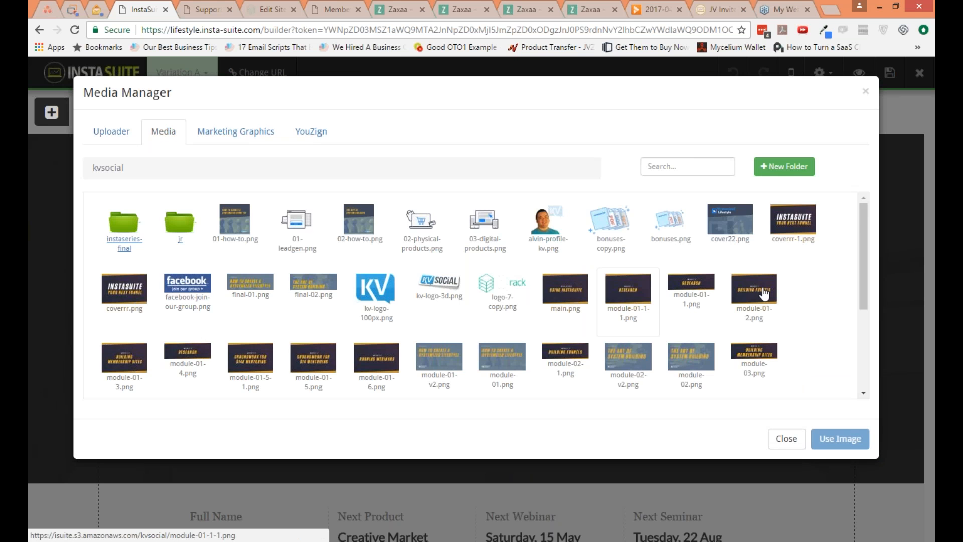
scroll(768, 309, "down", 1)
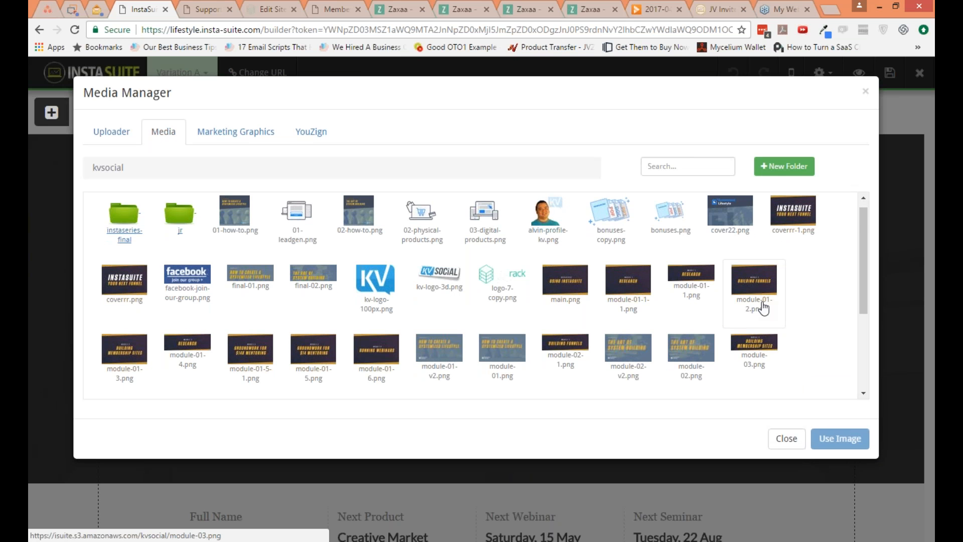
scroll(764, 308, "down", 2)
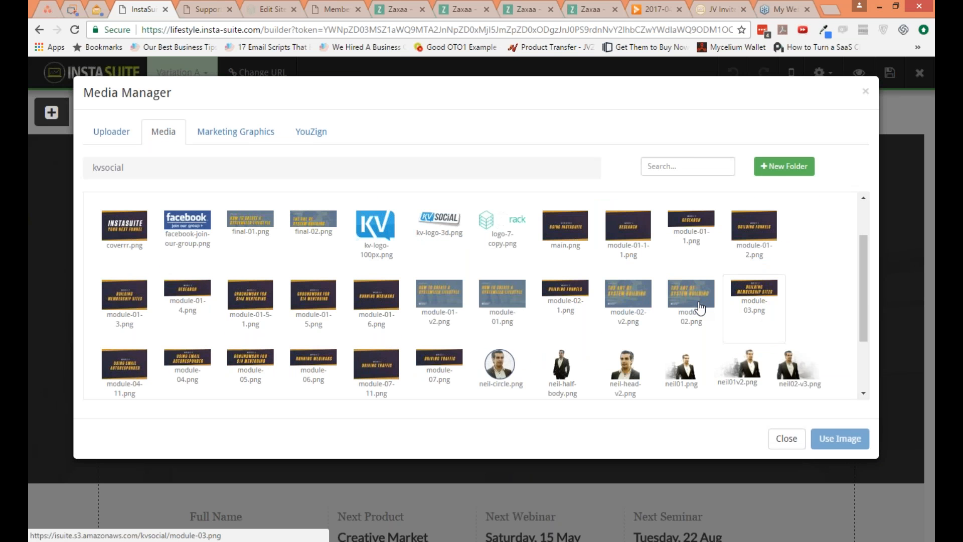
scroll(601, 304, "up", 1)
scroll(577, 303, "up", 1)
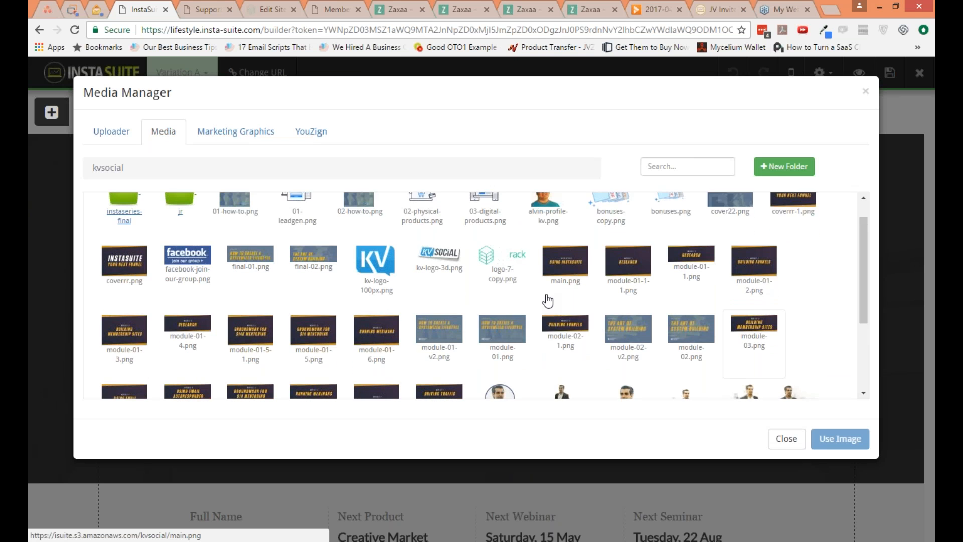
scroll(547, 300, "up", 1)
left_click(439, 279)
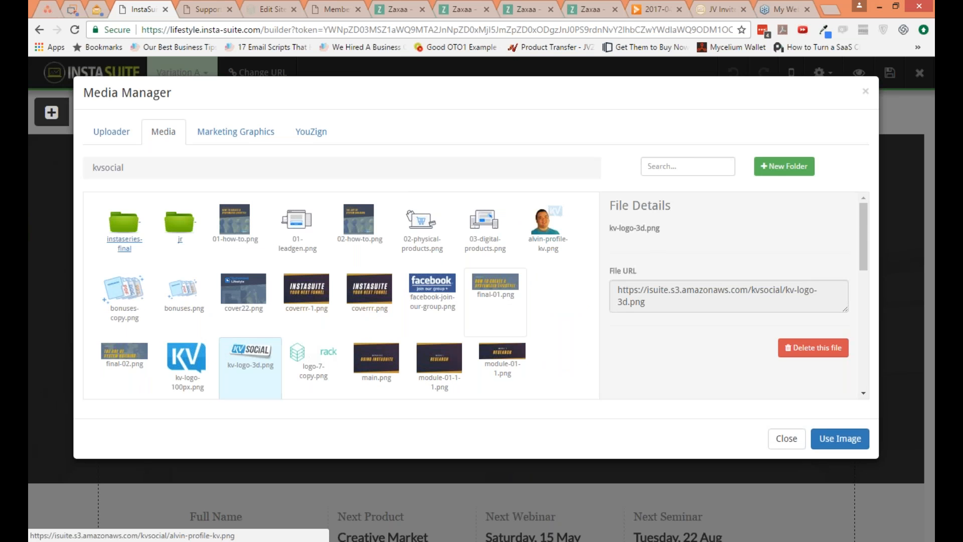
left_click(312, 368)
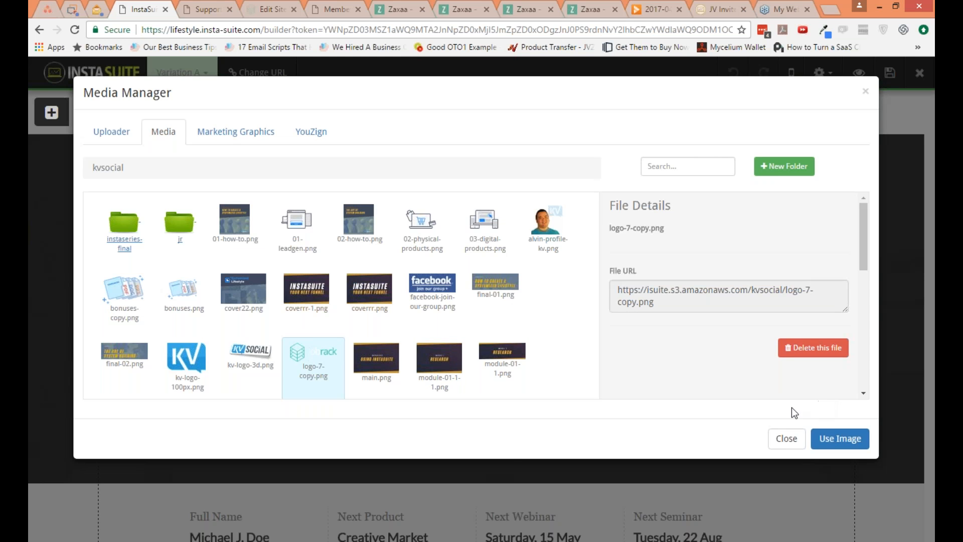
left_click(839, 438)
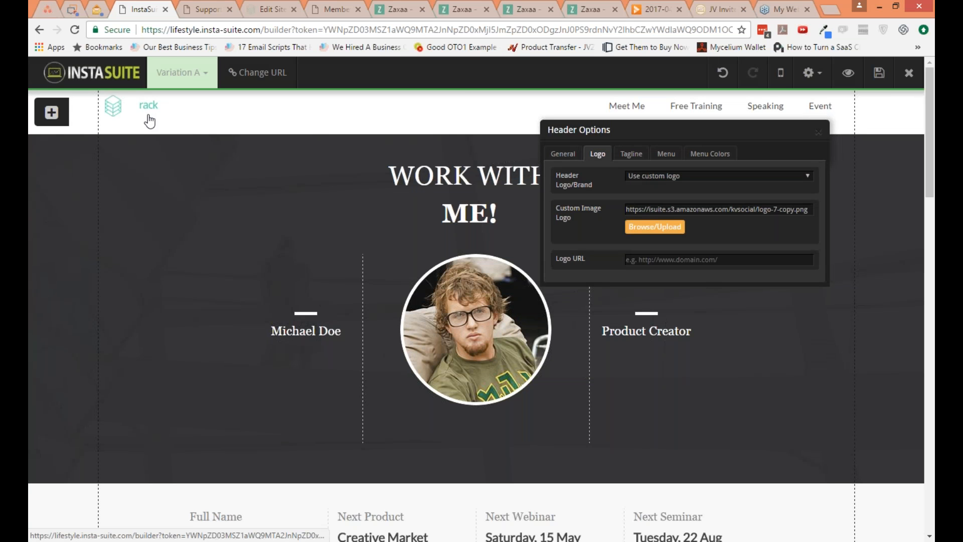
Step: Try #000000, #666666 and #AAAAAA as the header's background color
left_click(570, 155)
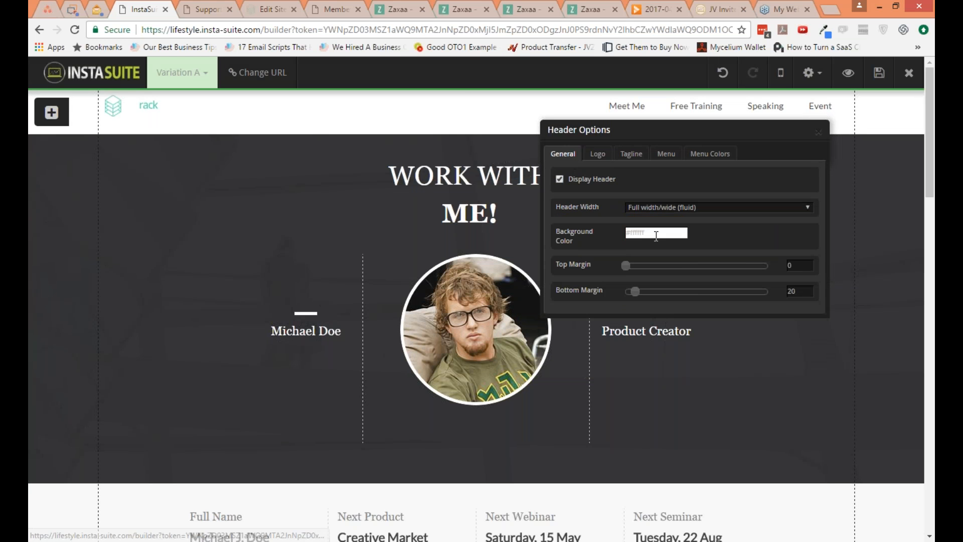
left_click(678, 233)
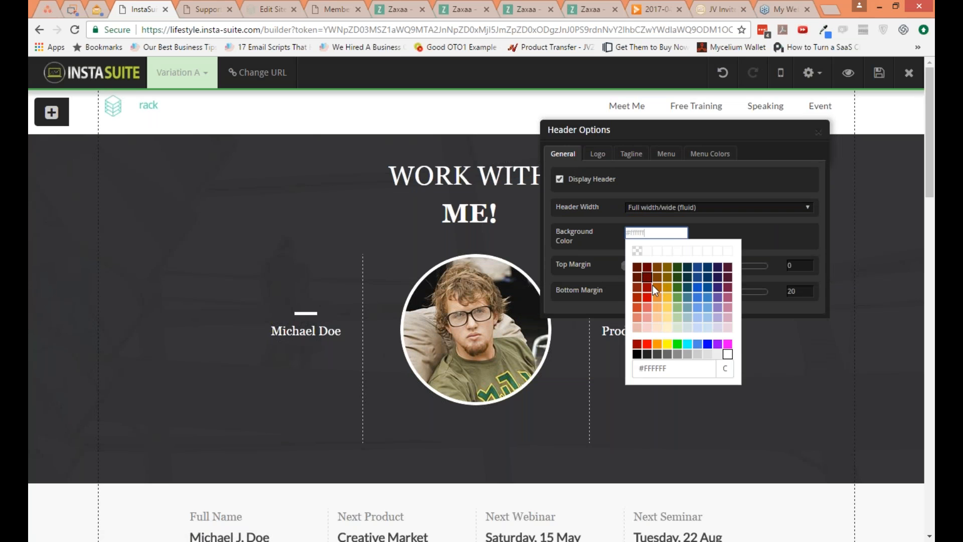
left_click(637, 354)
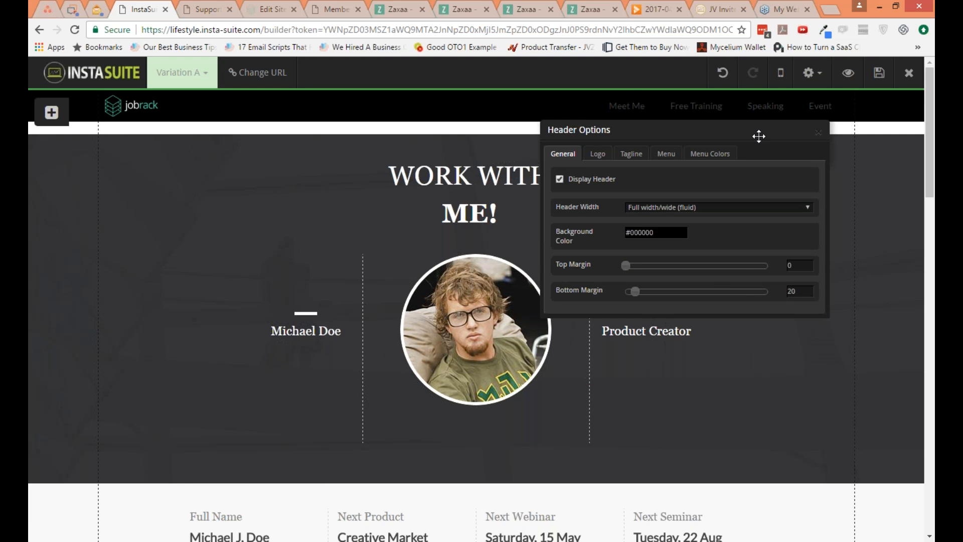
left_click(650, 231)
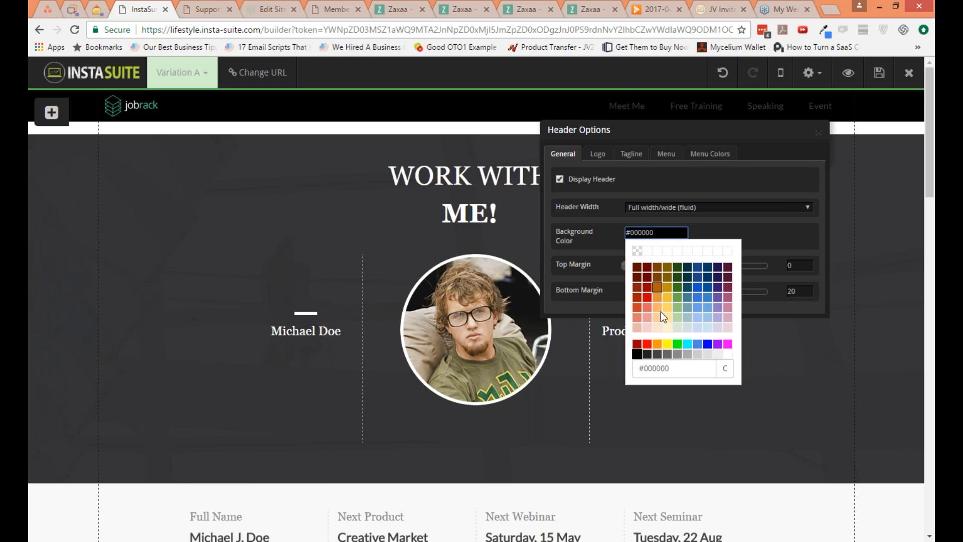
left_click(666, 354)
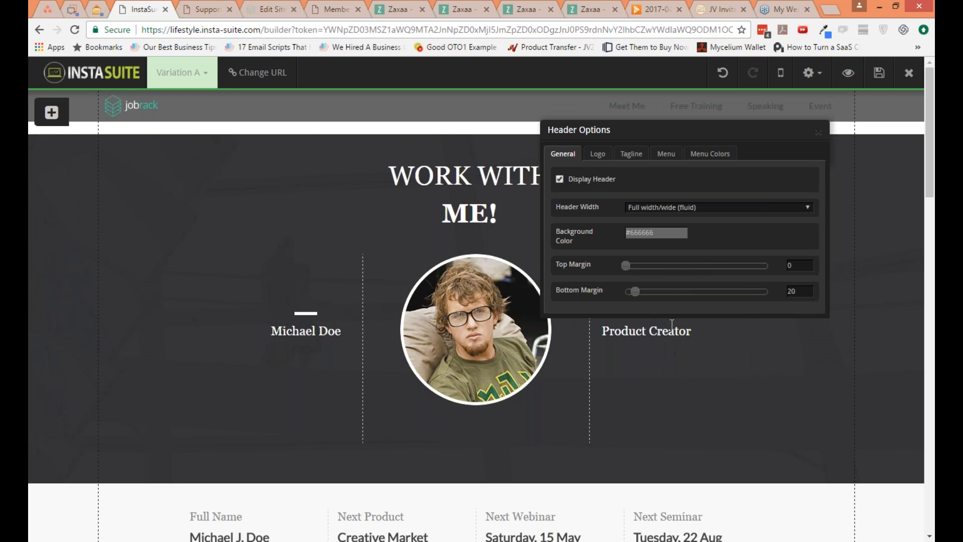
left_click(661, 233)
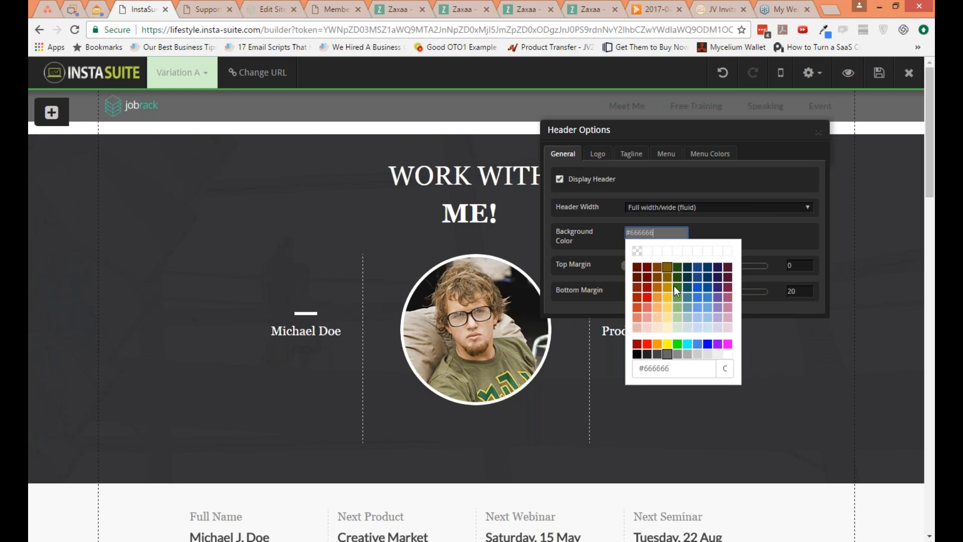
left_click(686, 349)
Step: Set the header's background color to #888888 and close the header options
left_click(670, 233)
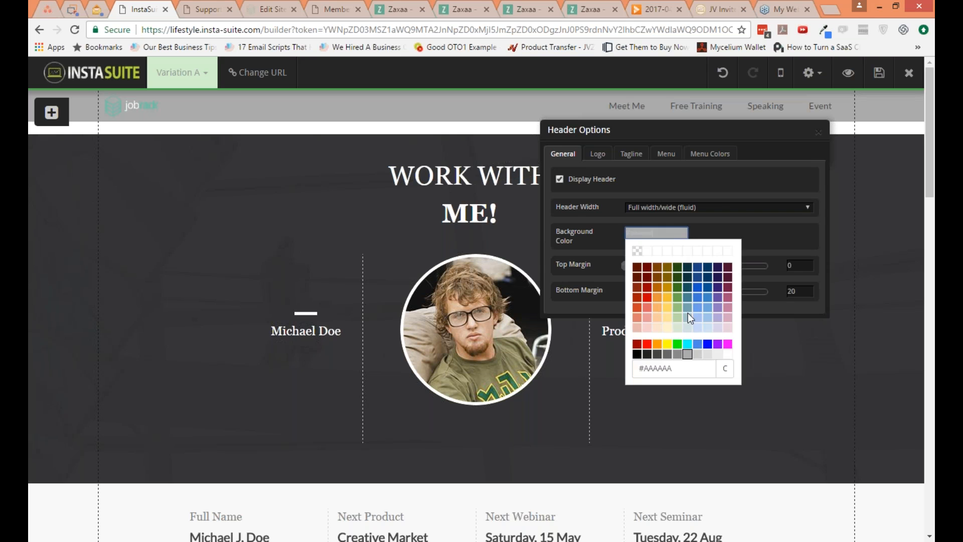
left_click(680, 356)
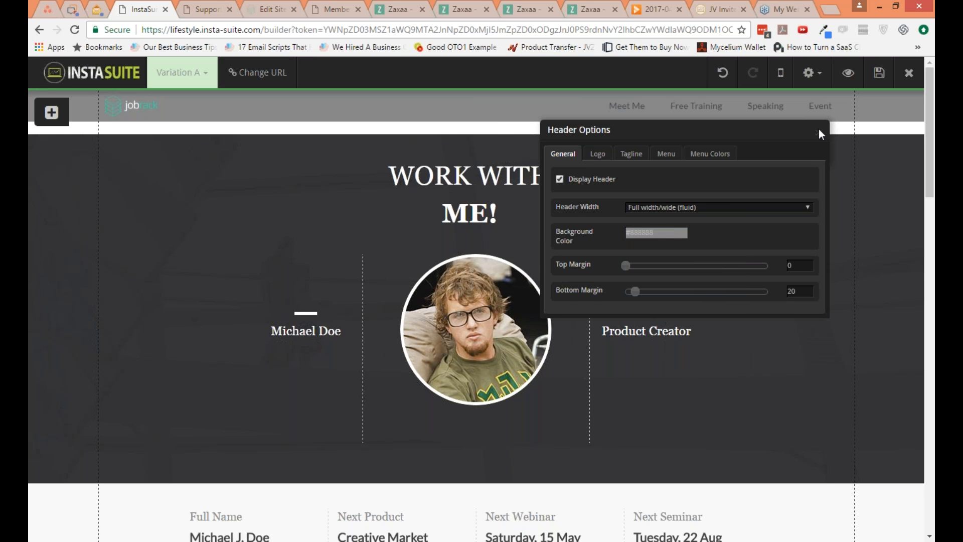
left_click(819, 129)
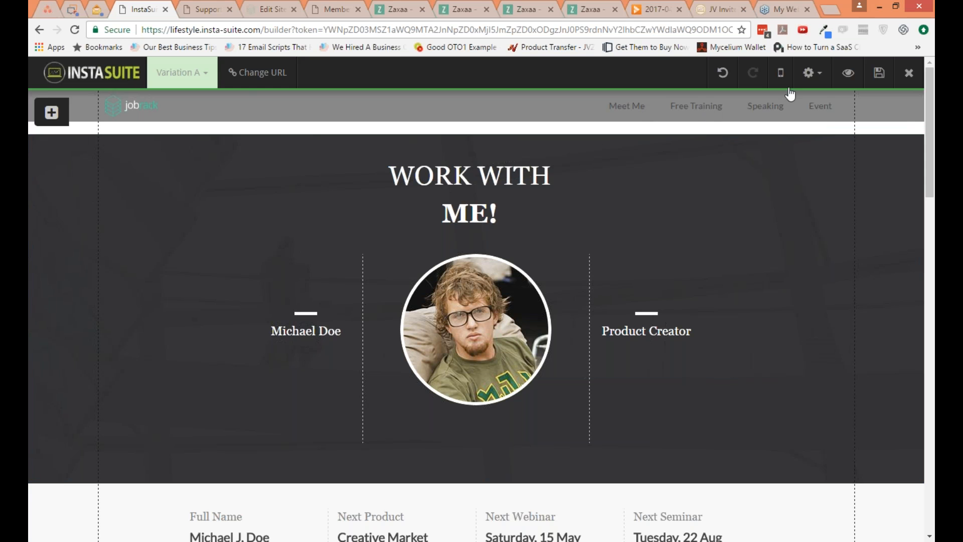
Step: Review the header's menu and tagline options, then close the header options unchanged
left_click(822, 82)
left_click(796, 119)
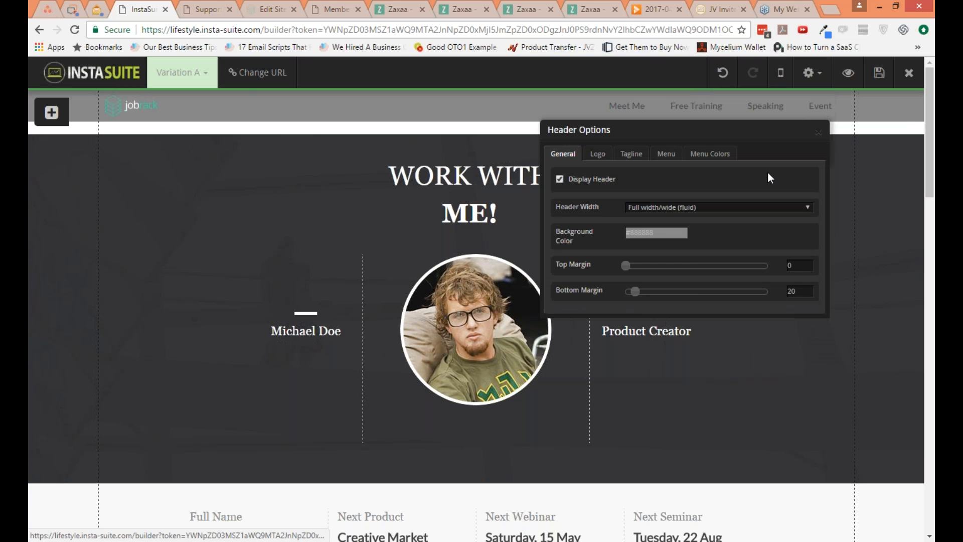
left_click(673, 154)
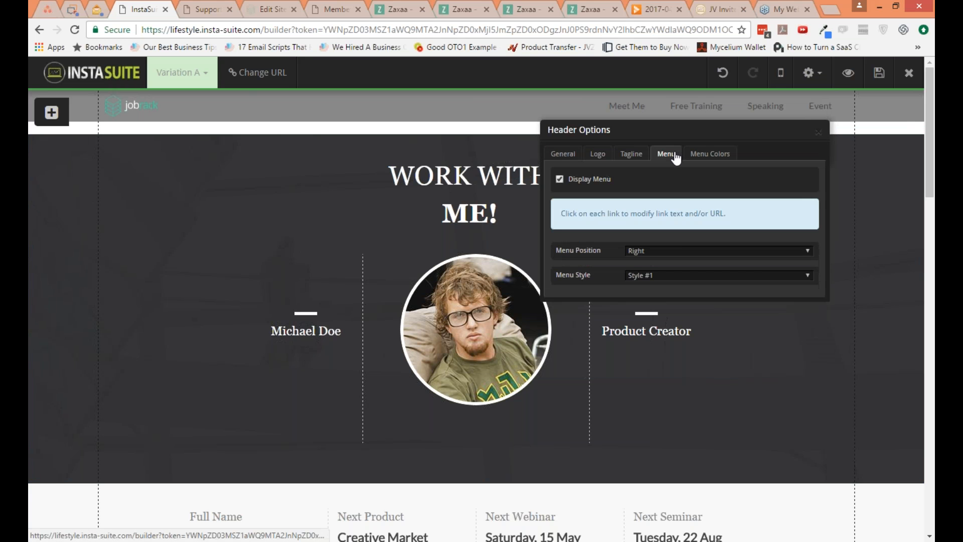
left_click(634, 154)
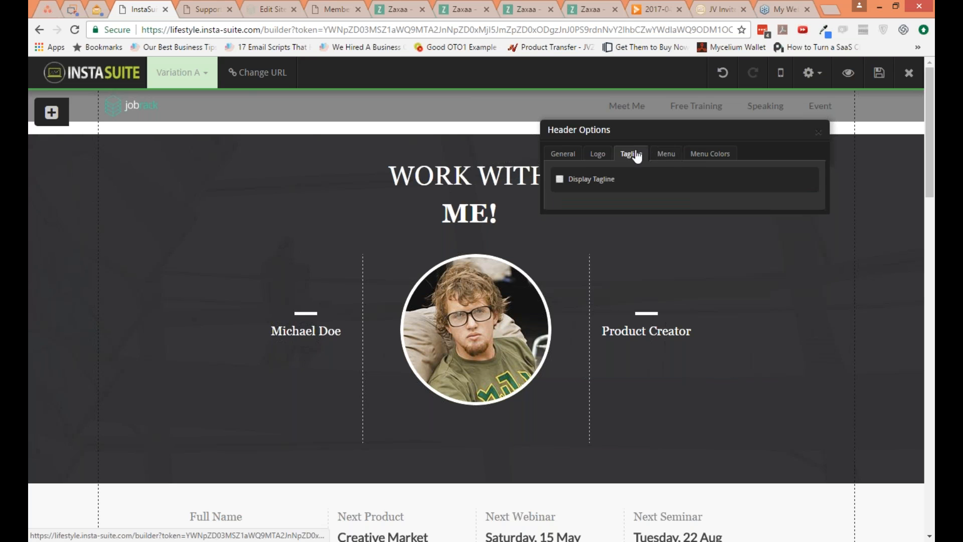
left_click(666, 157)
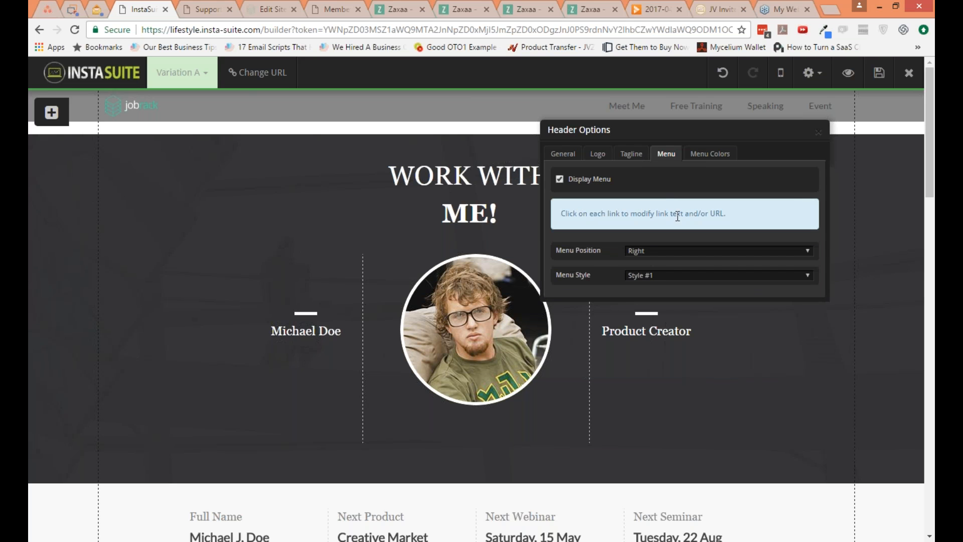
left_click(818, 134)
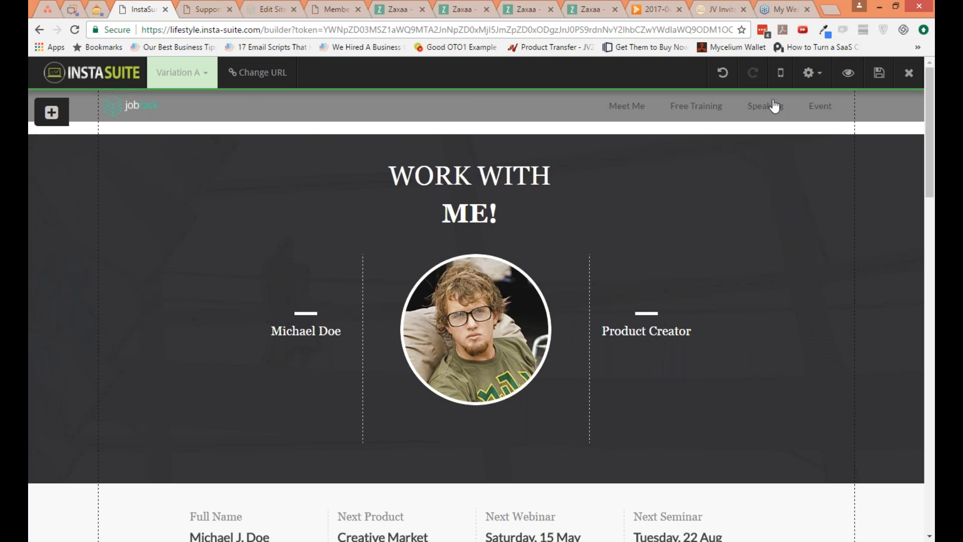
left_click(922, 20)
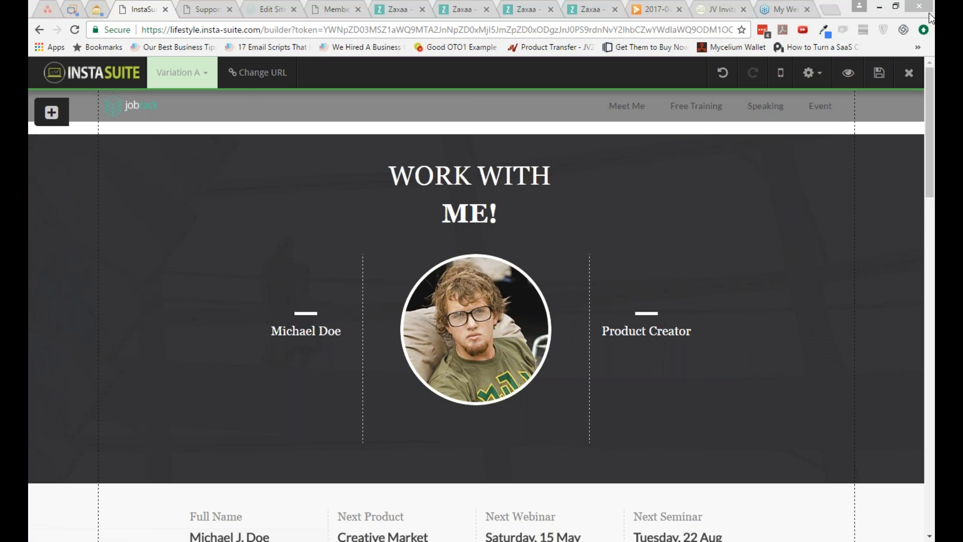
left_click(762, 104)
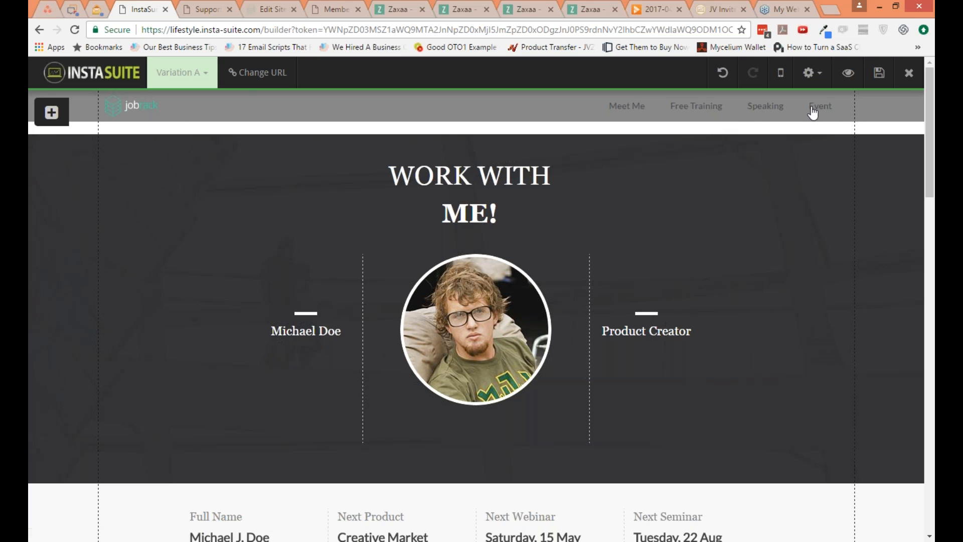
Step: Try header menu styles #2, #3 and #4, and set the menu style to Style #5
left_click(819, 77)
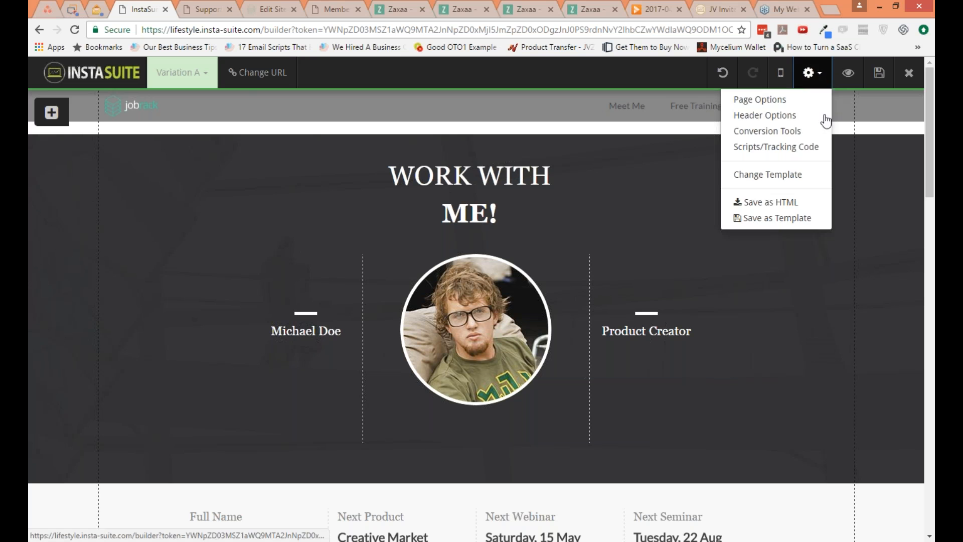
left_click(795, 116)
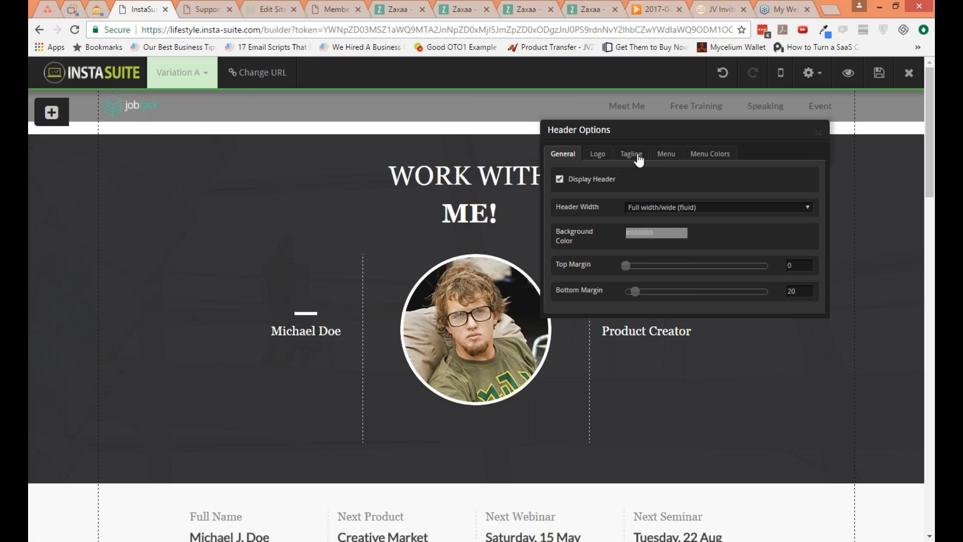
left_click(702, 163)
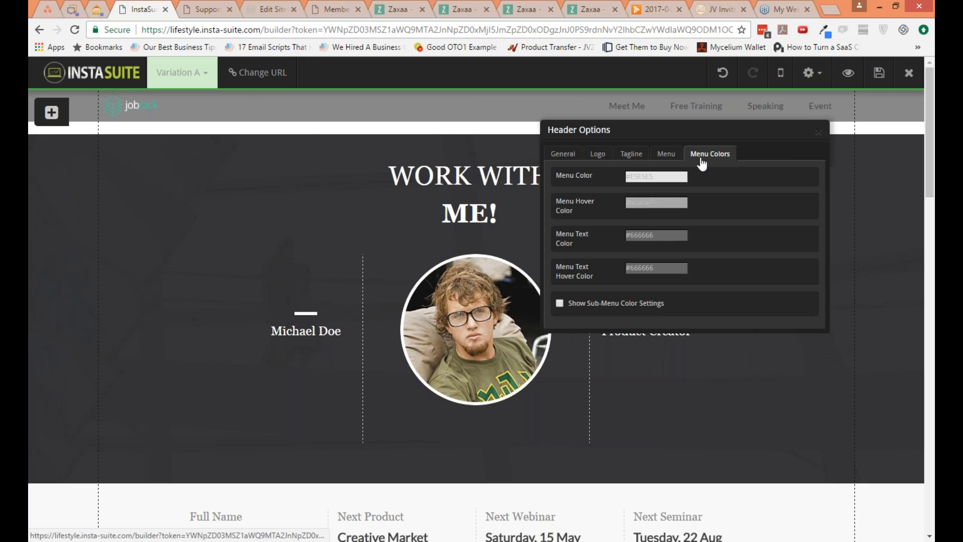
left_click(668, 155)
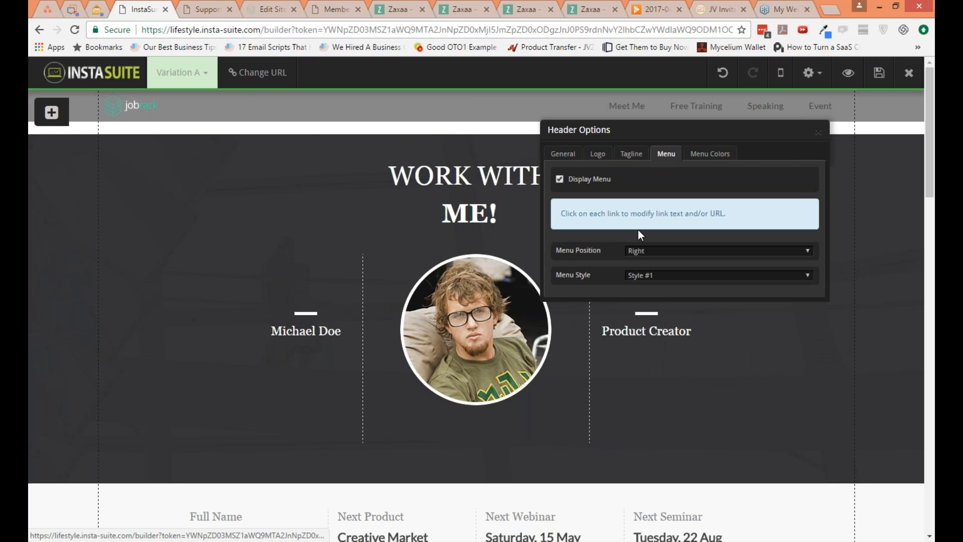
left_click(652, 276)
left_click(657, 292)
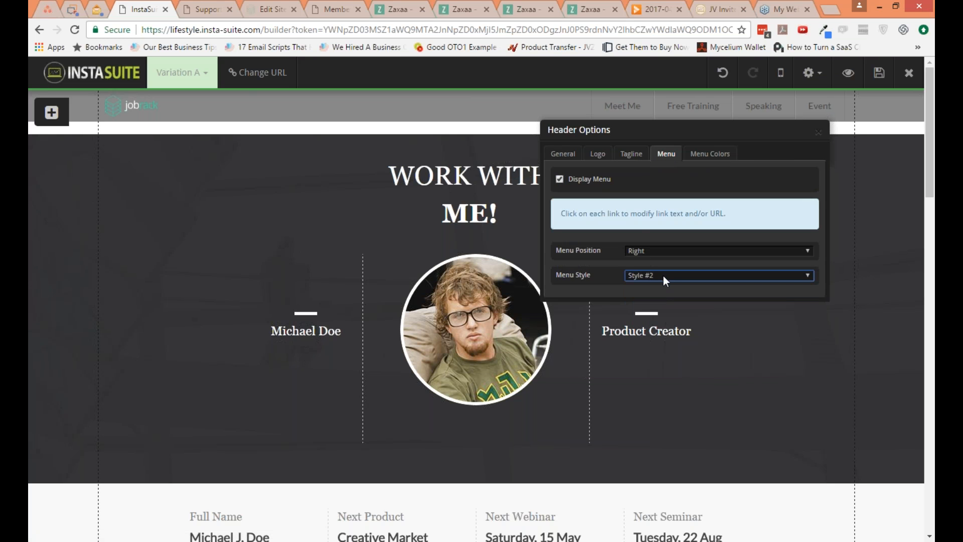
left_click(664, 271)
left_click(667, 303)
left_click(672, 276)
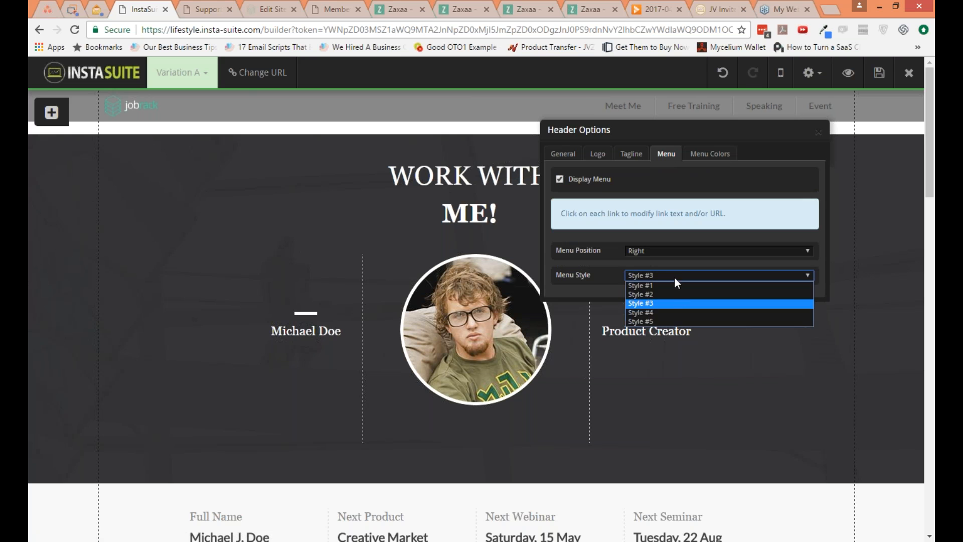
left_click(677, 312)
left_click(680, 274)
left_click(679, 320)
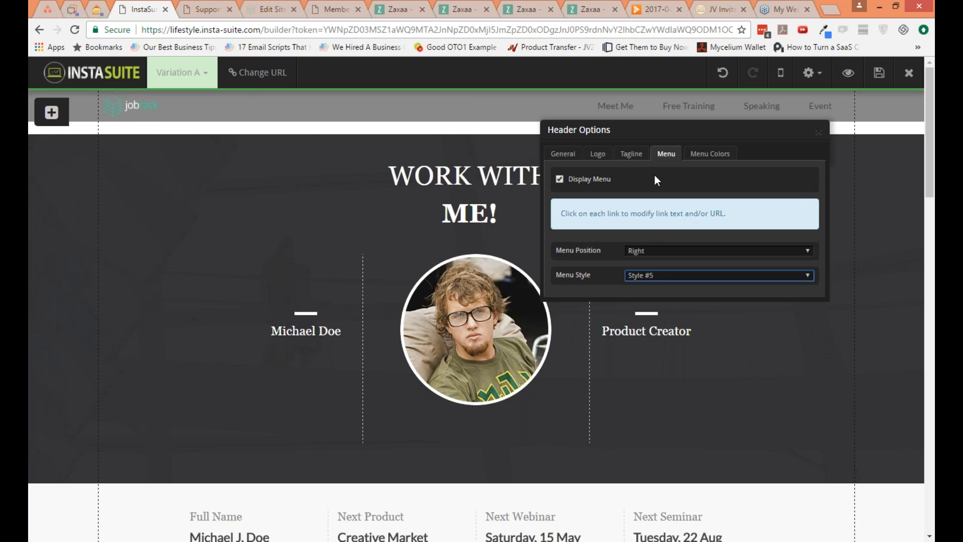
Step: Review the header's menu color and logo options, and try turning the tagline display on and off
left_click(707, 155)
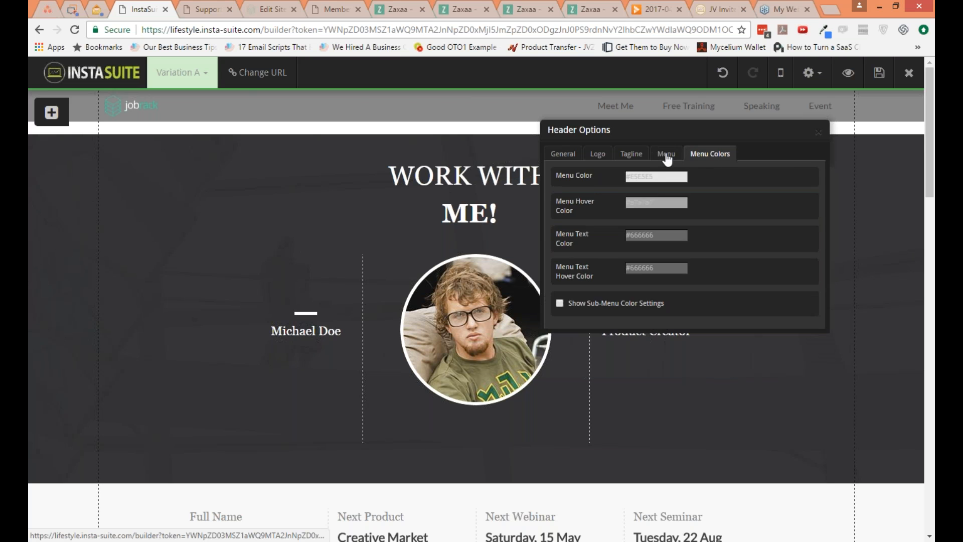
left_click(666, 156)
left_click(632, 155)
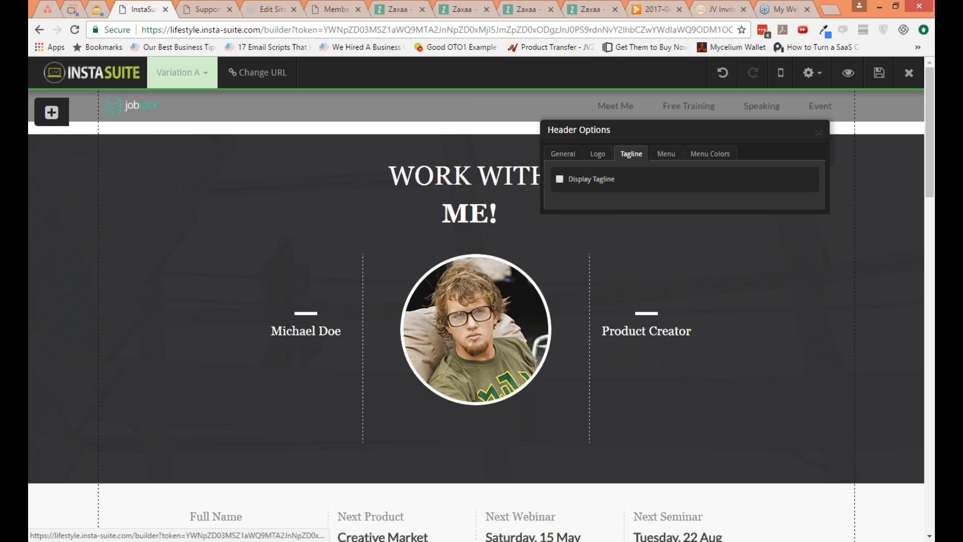
left_click(593, 181)
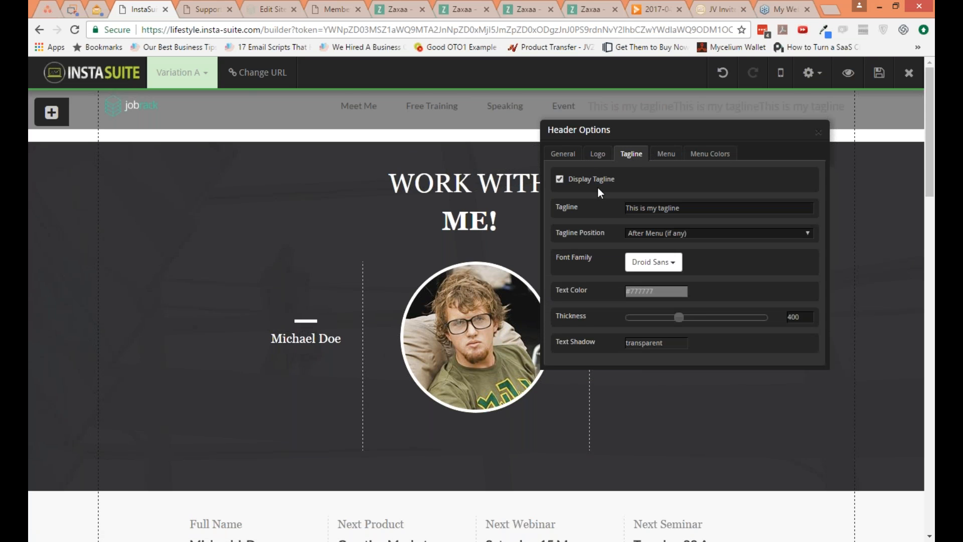
left_click(594, 180)
left_click(597, 154)
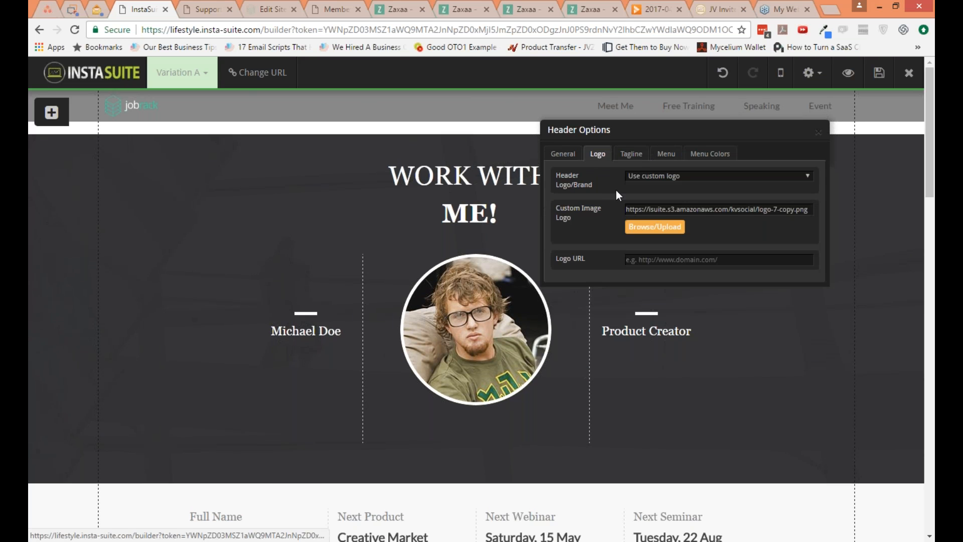
Step: Set the header width to Same as page width (fixed) and save the page
left_click(567, 155)
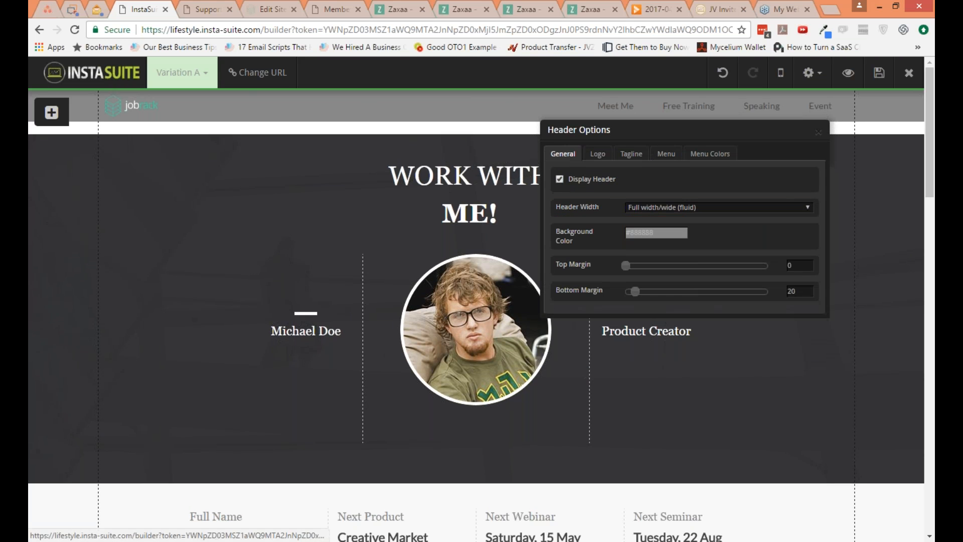
left_click(679, 206)
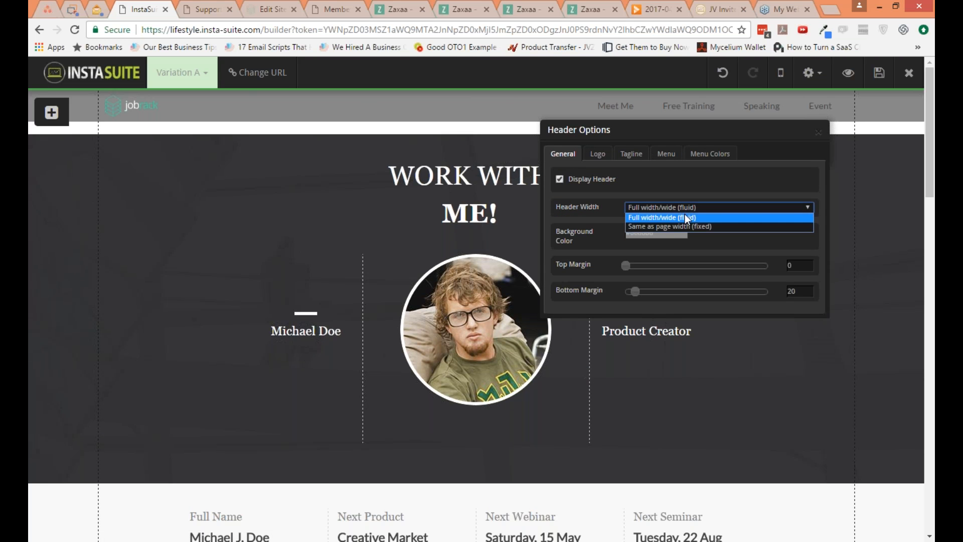
left_click(687, 223)
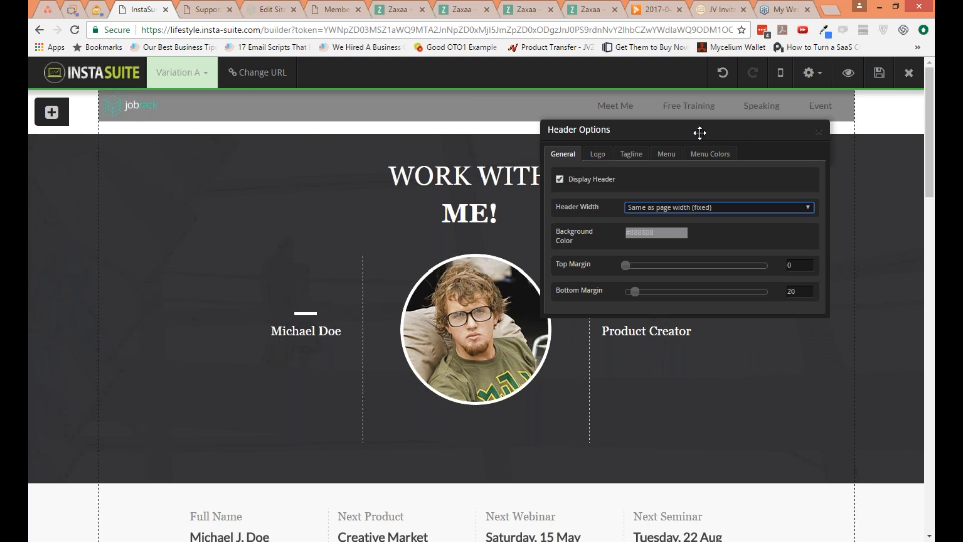
left_click(879, 73)
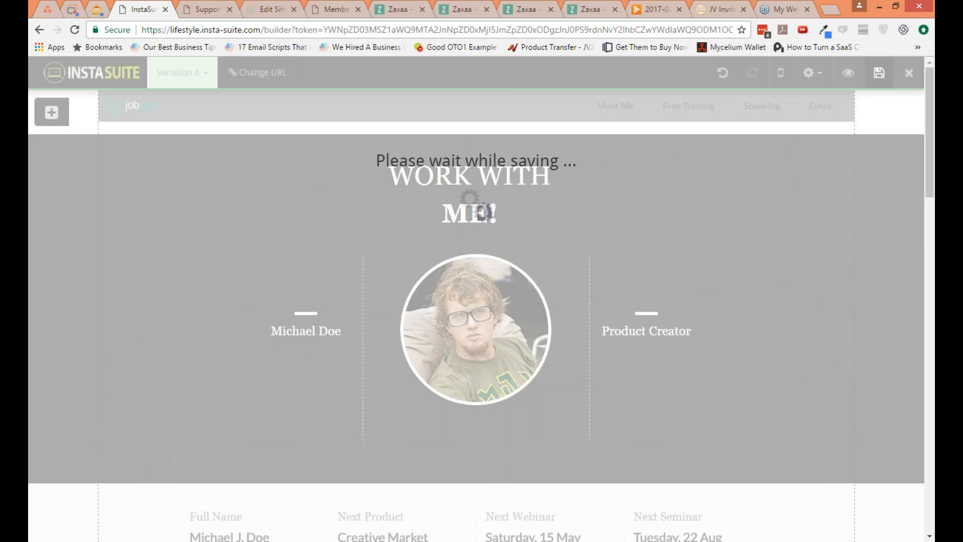
Step: Close the Support browser tab, preview the saved sales page and return to the page builder
left_click(217, 15)
key("ctrl+w")
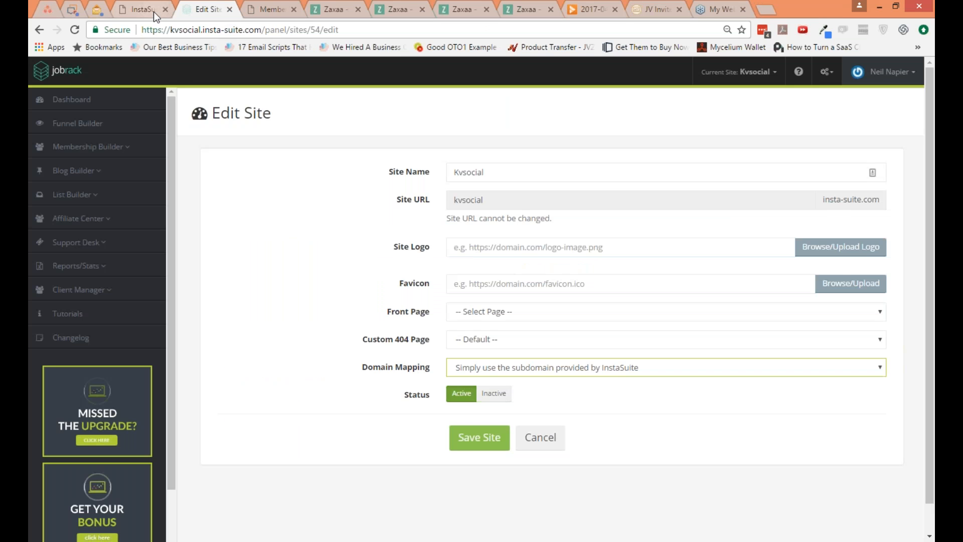
left_click(153, 11)
left_click(720, 126)
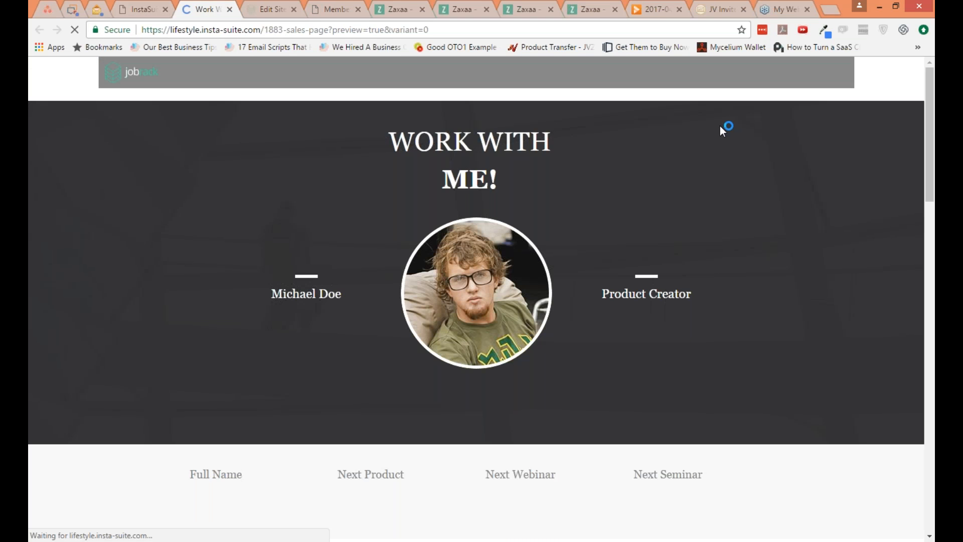
left_click(132, 12)
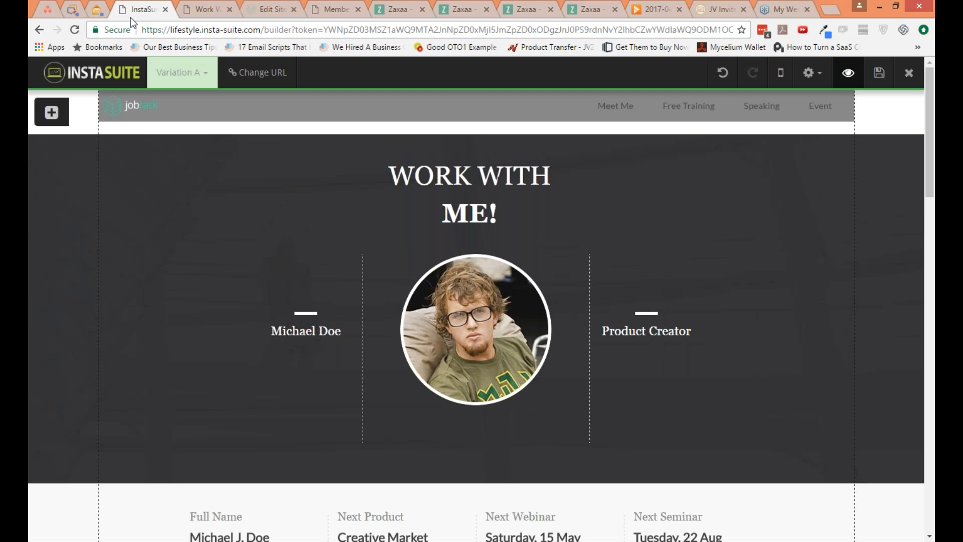
Step: Set the header width to Full width/wide (fluid), check the menu settings and close the header options
left_click(809, 72)
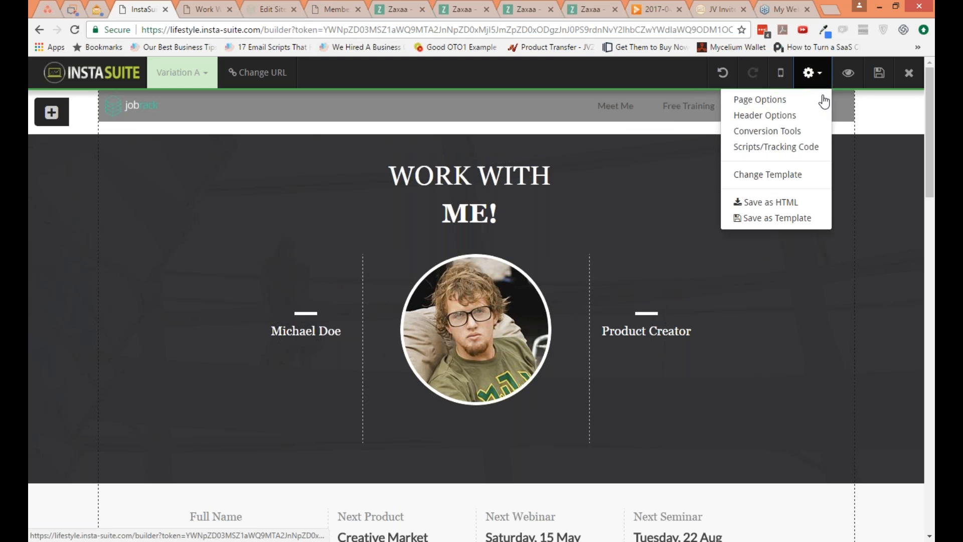
left_click(807, 117)
left_click(663, 205)
left_click(668, 216)
left_click(667, 154)
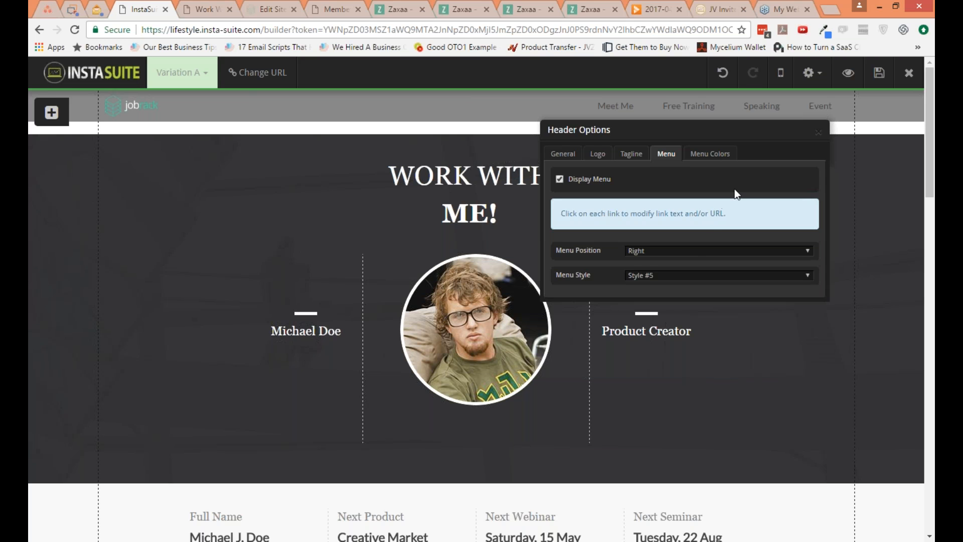
left_click(818, 133)
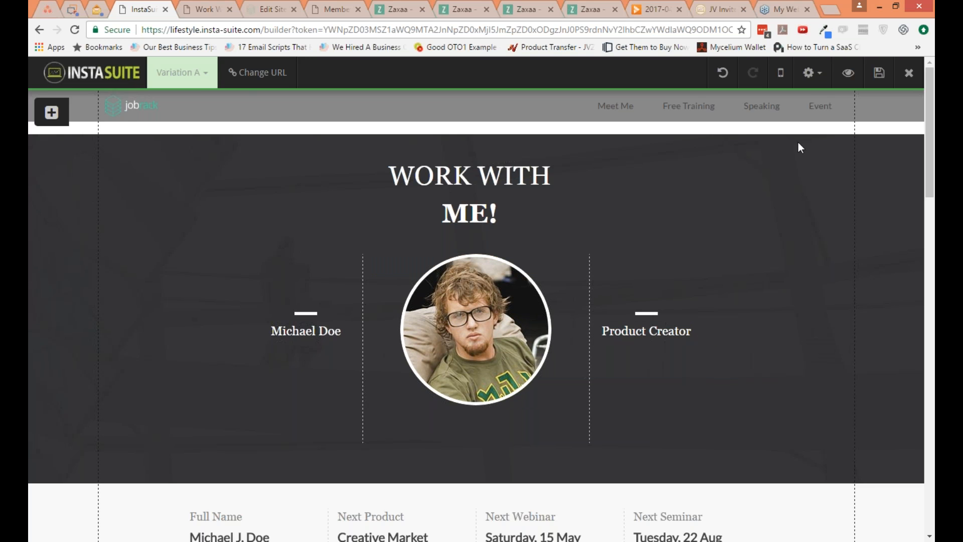
Step: Save the sales page and reload the page builder
left_click(879, 73)
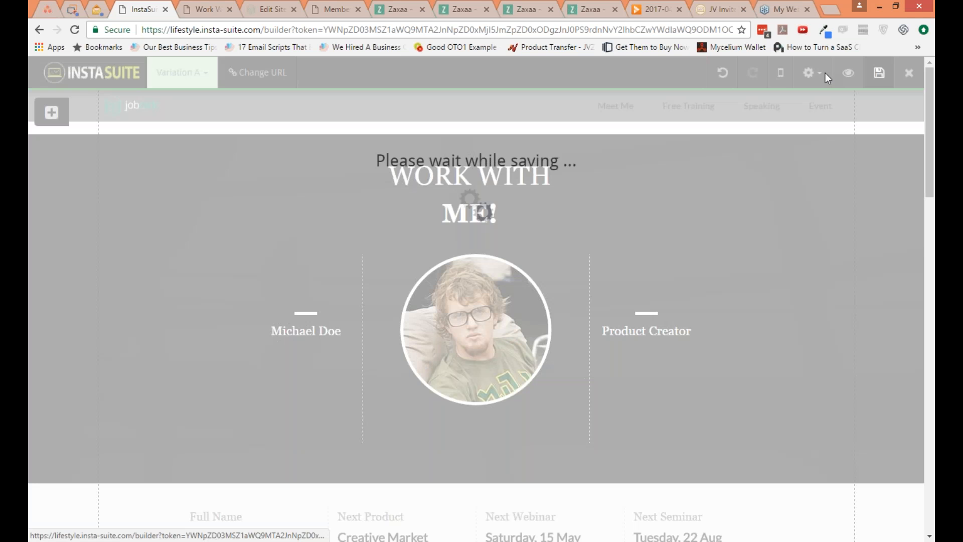
left_click(592, 29)
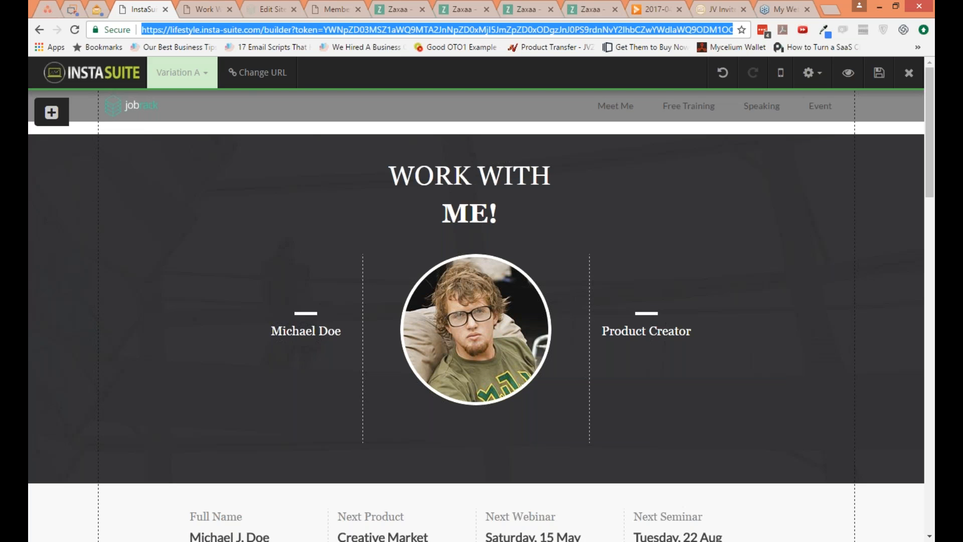
key("Return")
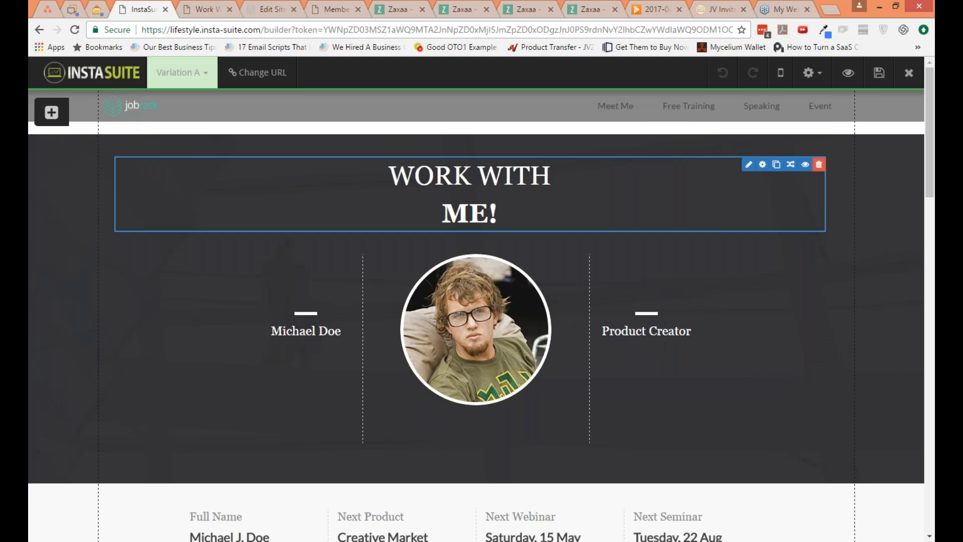
Step: Replace the WORK WITH ME! headline text with HIRE ME and color it white
left_click(748, 164)
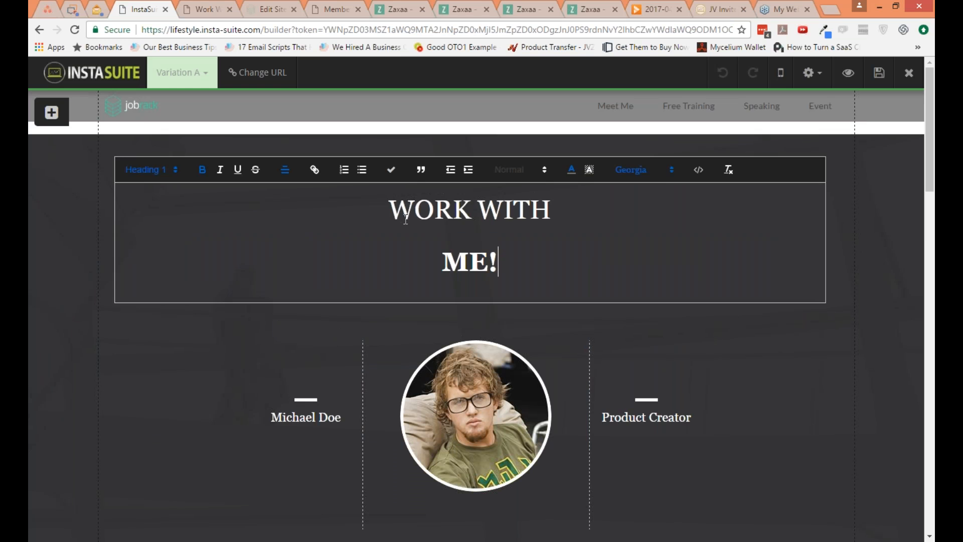
key("ctrl+a")
type("H")
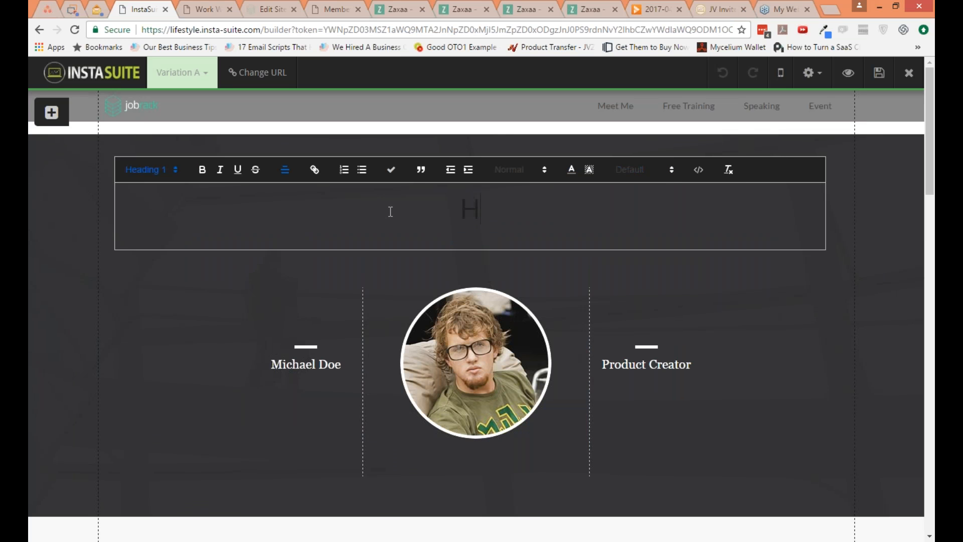
type("IRE ME")
key("ctrl+a")
left_click(571, 169)
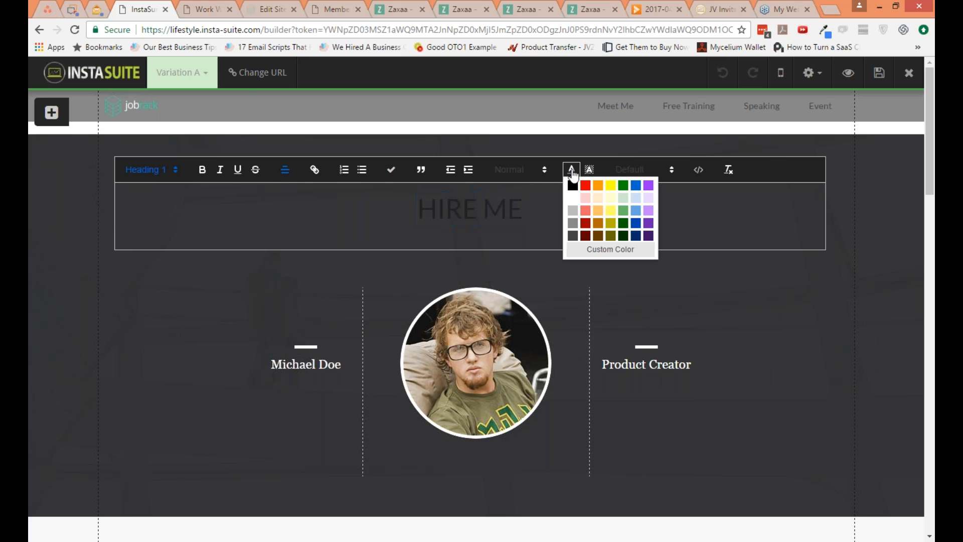
left_click(573, 198)
Step: Apply a red background color to the HIRE ME headline text and finish editing
left_click(589, 169)
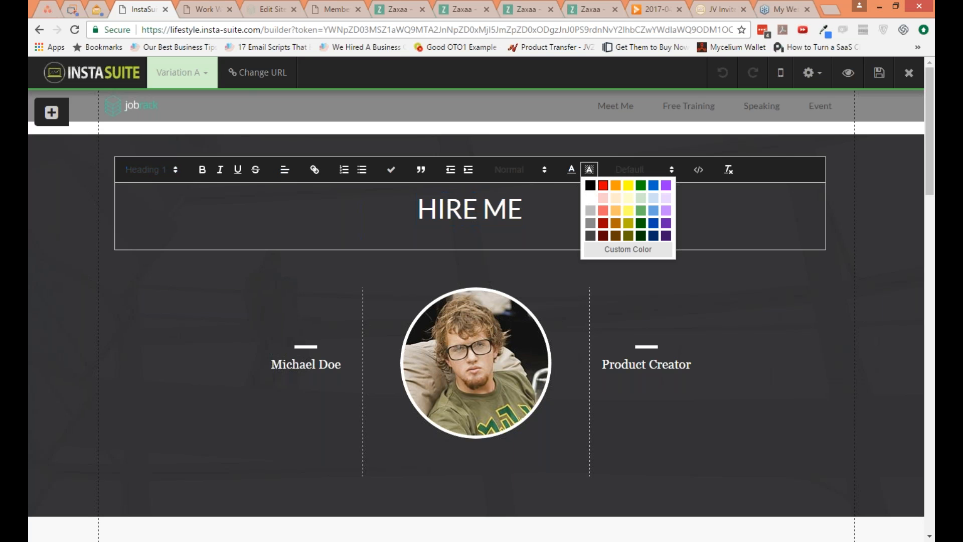
left_click(603, 198)
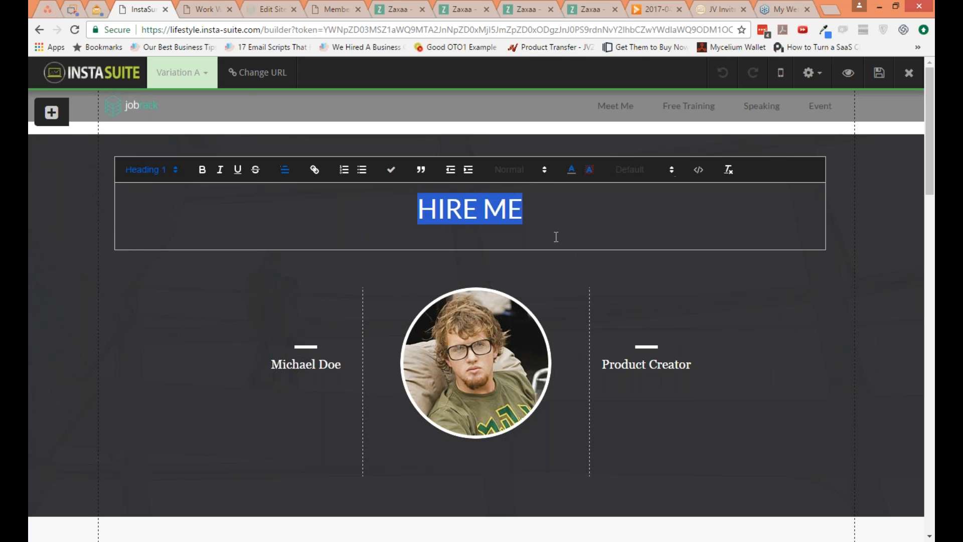
left_click(661, 308)
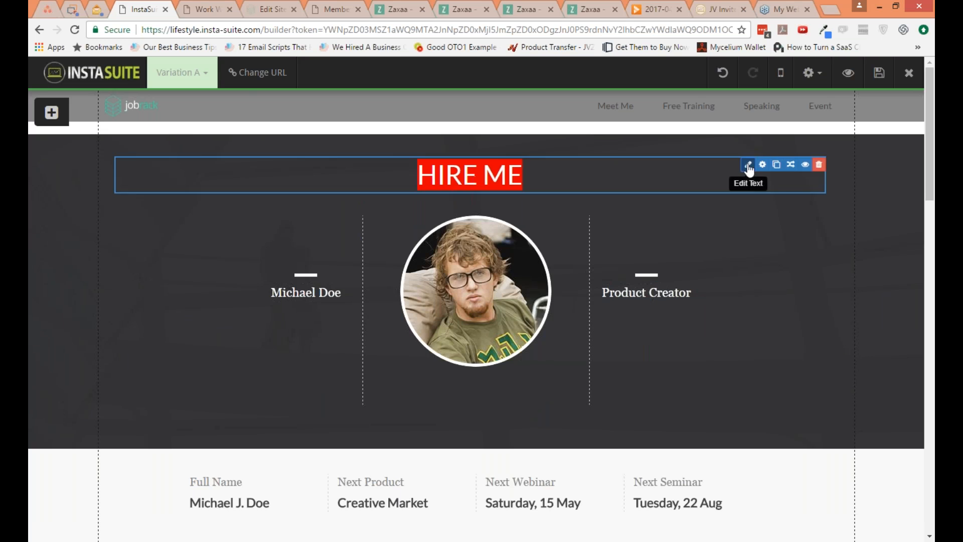
Step: Remove the red background color from the HIRE ME headline text
left_click(747, 164)
left_click(589, 170)
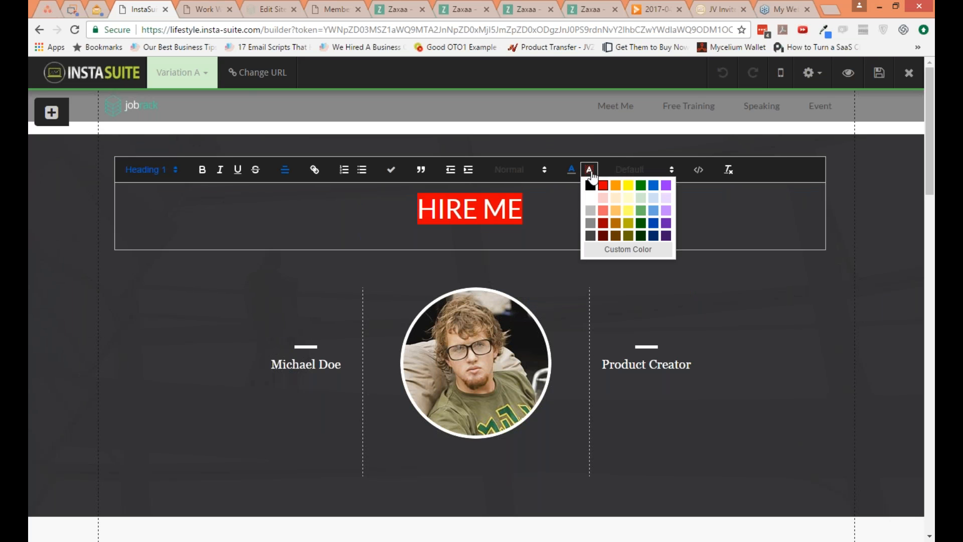
left_click(591, 198)
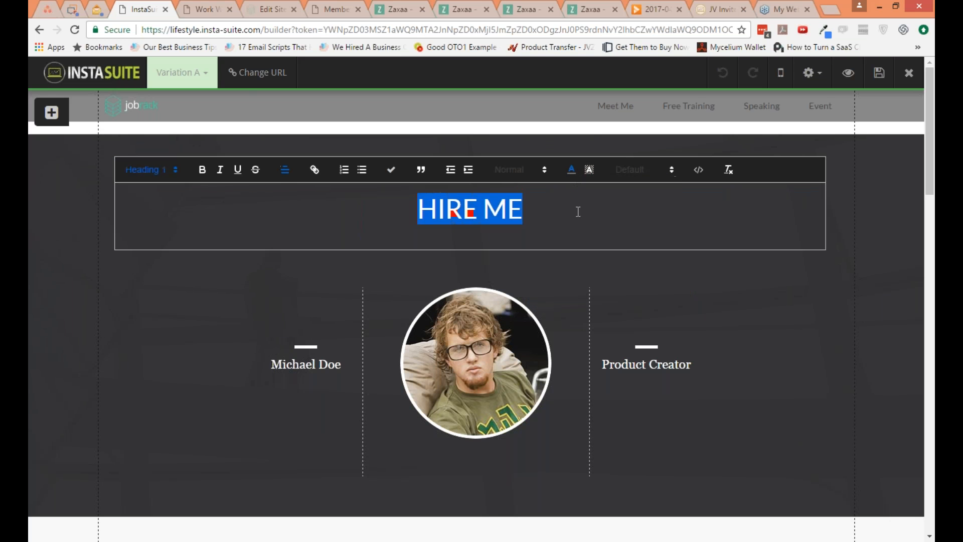
left_click(668, 318)
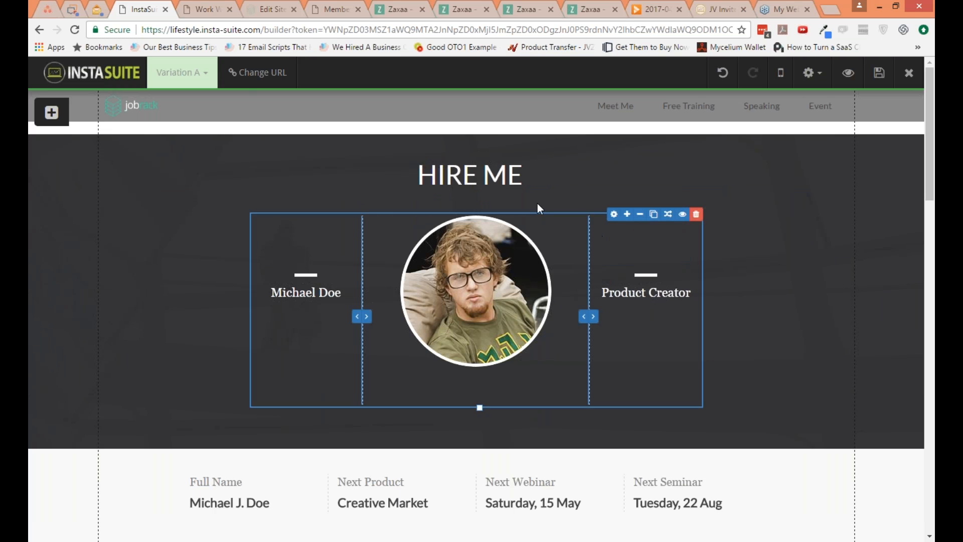
Step: Underline the HIRE ME headline and finish editing its text
left_click(747, 165)
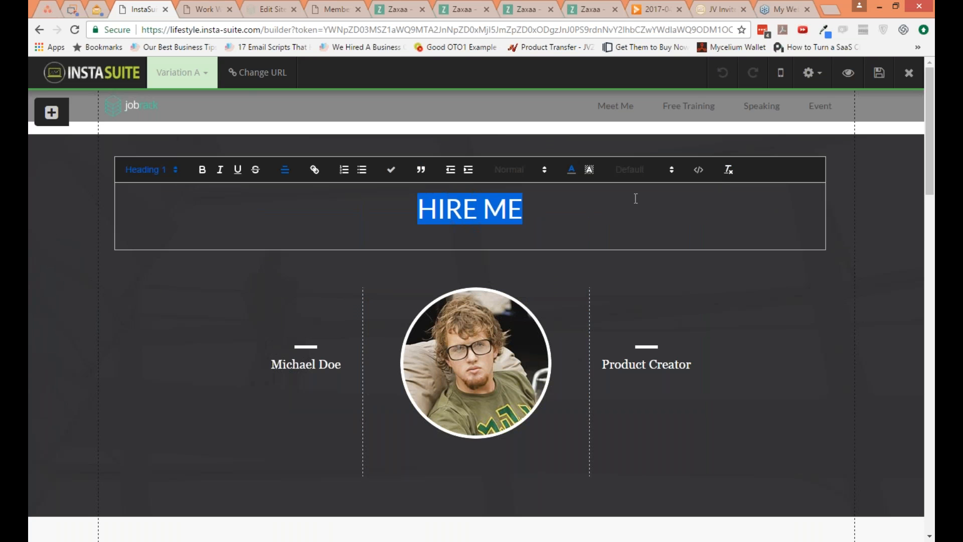
left_click(239, 177)
left_click(700, 320)
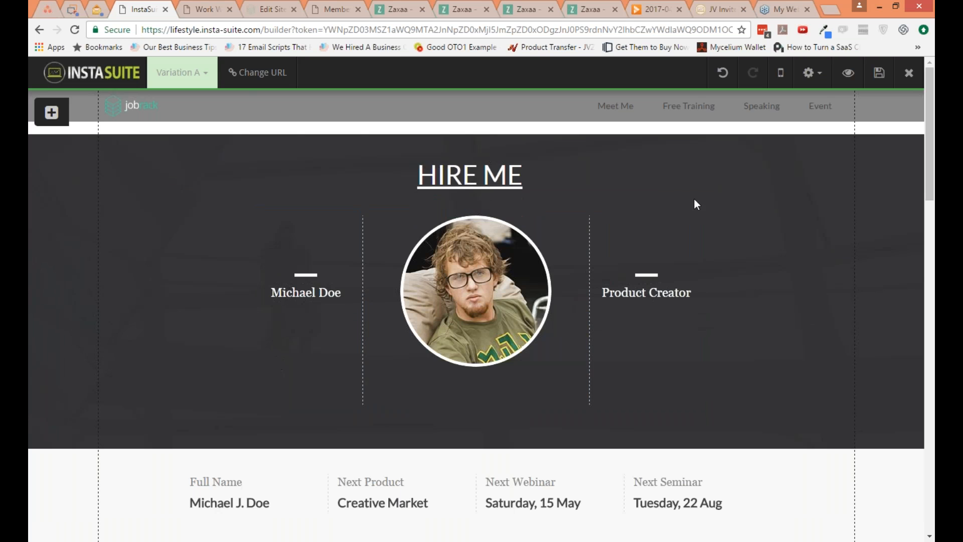
Step: Set the right margin of the HIRE ME headline to 30 and close its text settings
left_click(762, 165)
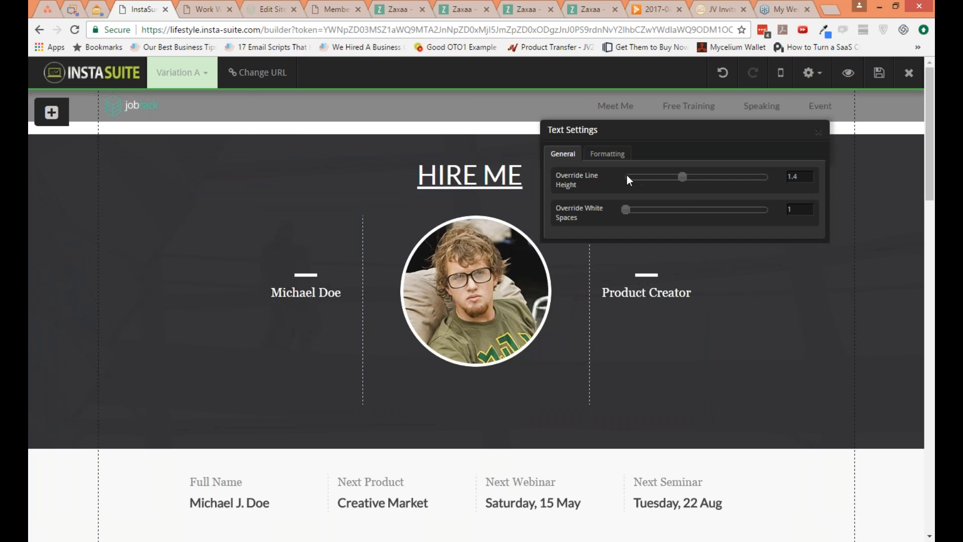
left_click(616, 158)
mouse_move(632, 199)
left_mouse_down()
mouse_move(772, 204)
mouse_move(639, 204)
left_mouse_up()
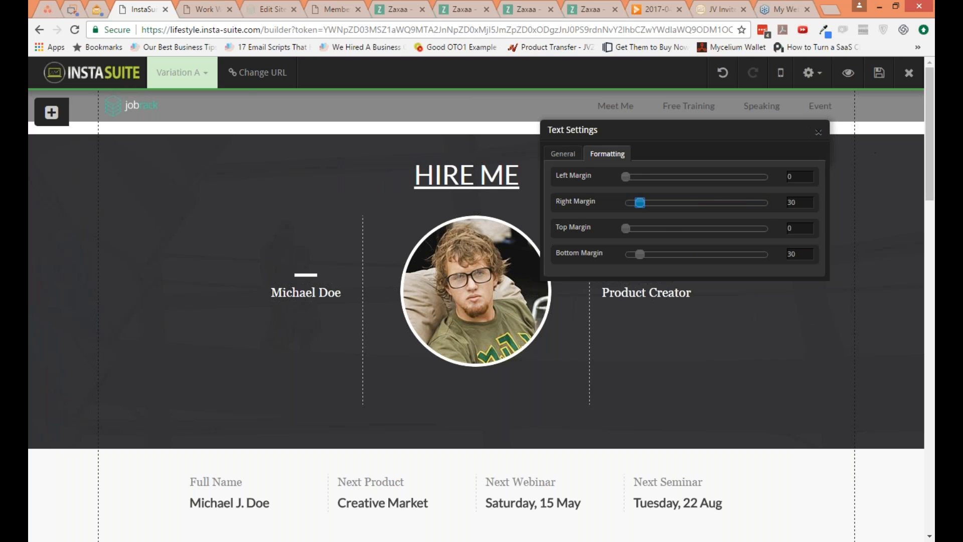
left_click(818, 132)
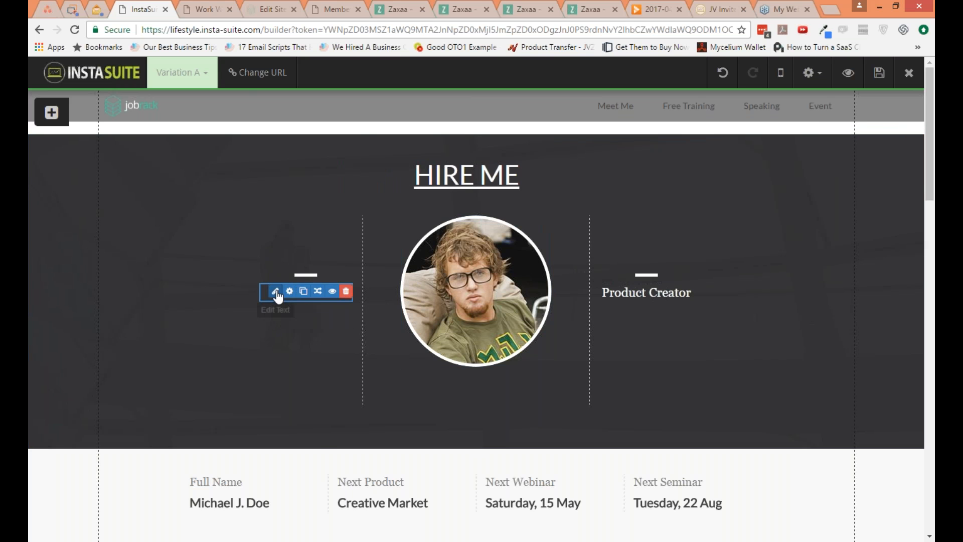
Step: Replace the placeholder name beside the profile photo with the page owner's full name
double_click(281, 294)
triple_click(305, 447)
type("n")
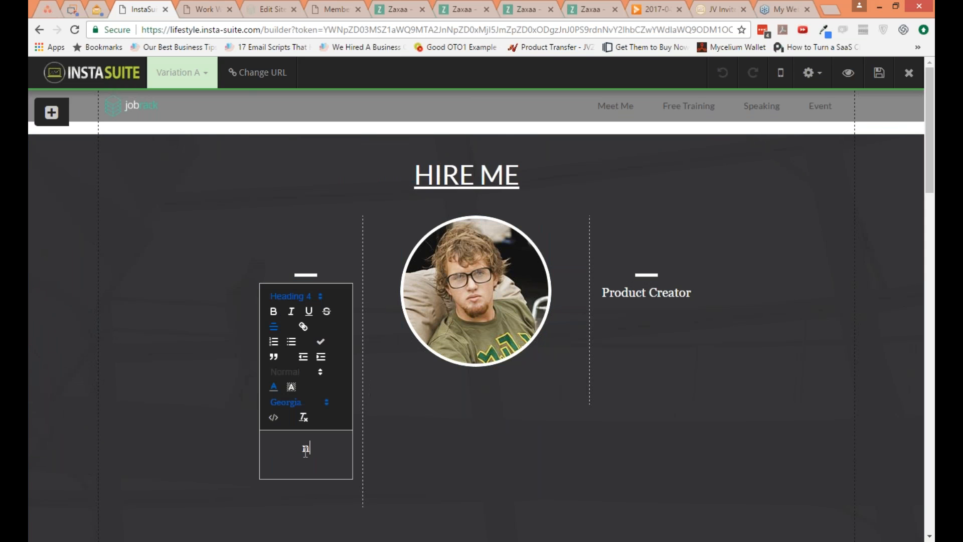
type("EIL")
key("BackSpace")
key("BackSpace")
key("BackSpace")
key("BackSpace")
type("nEI L")
key("BackSpace")
key("BackSpace")
key("BackSpace")
type("Neil Napier")
key("Delete")
key("Home")
key("Delete")
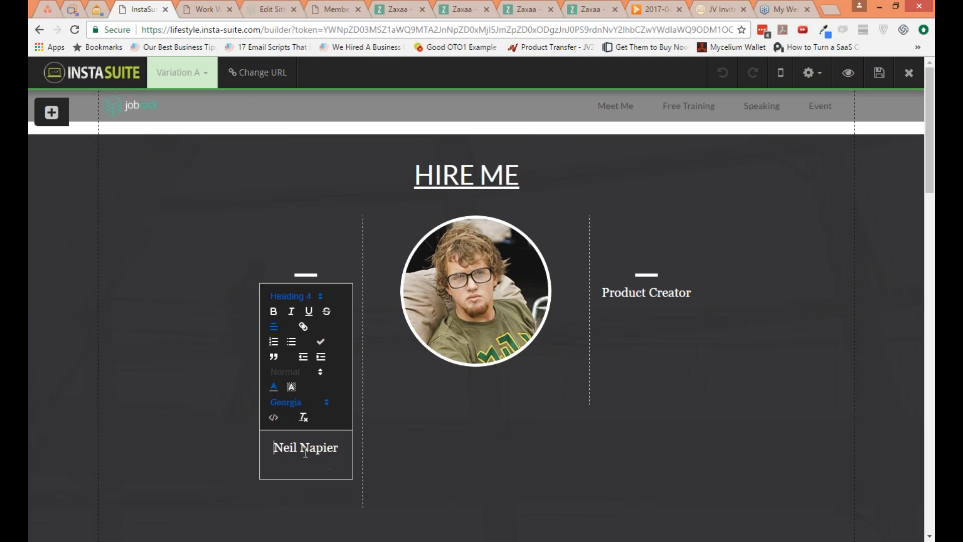
left_click(538, 414)
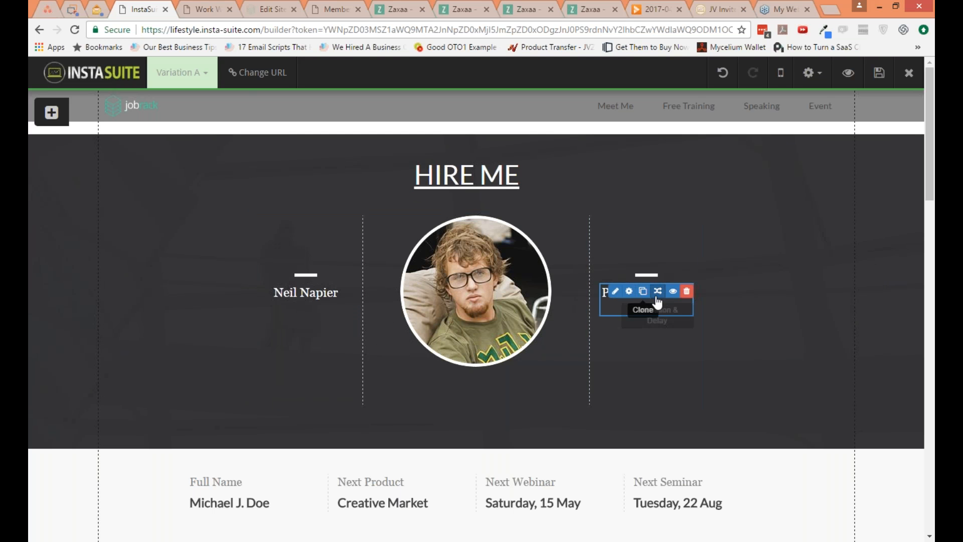
Step: Replace the Product Creator text beside the profile photo with Funnel Ninja
left_click(615, 290)
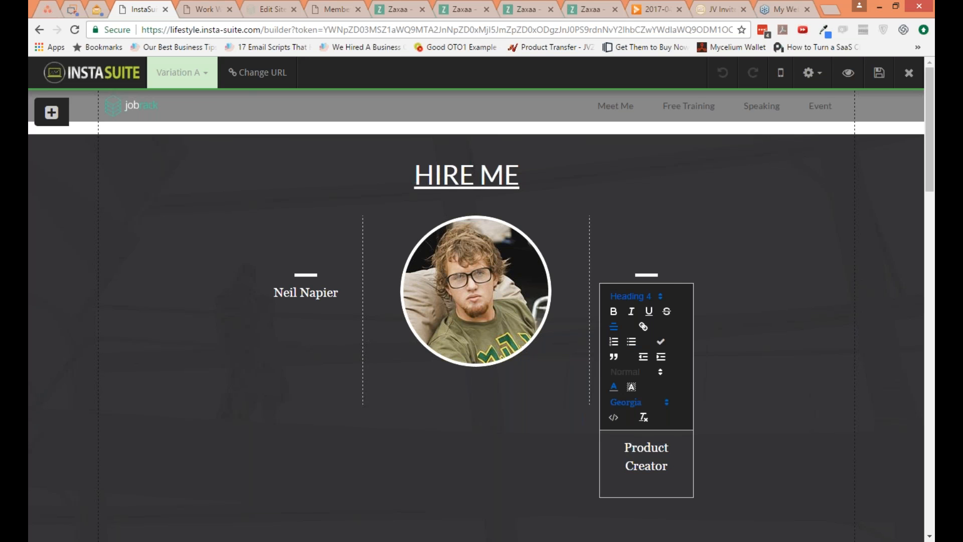
key("Delete")
type("Funnel ")
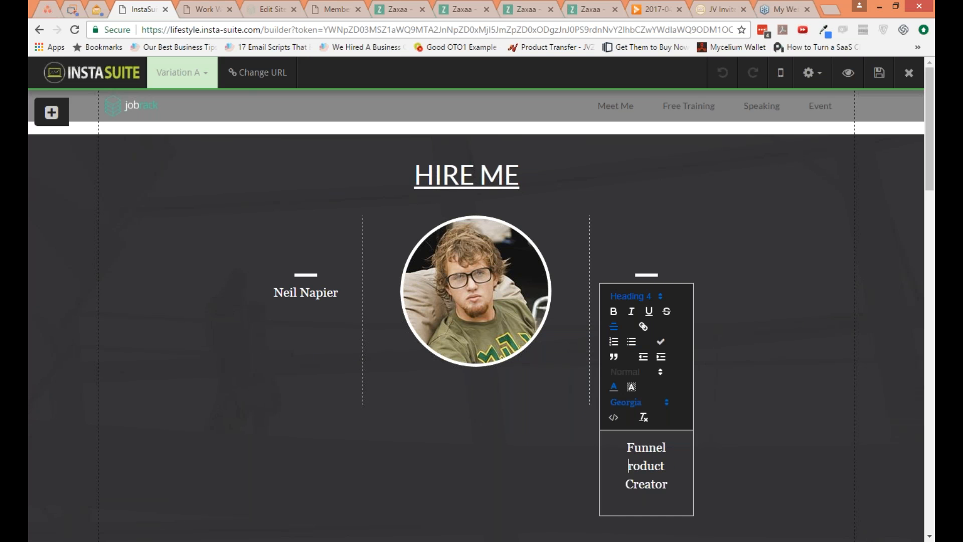
type("Ninja")
key("ctrl+shift+End")
key("Delete")
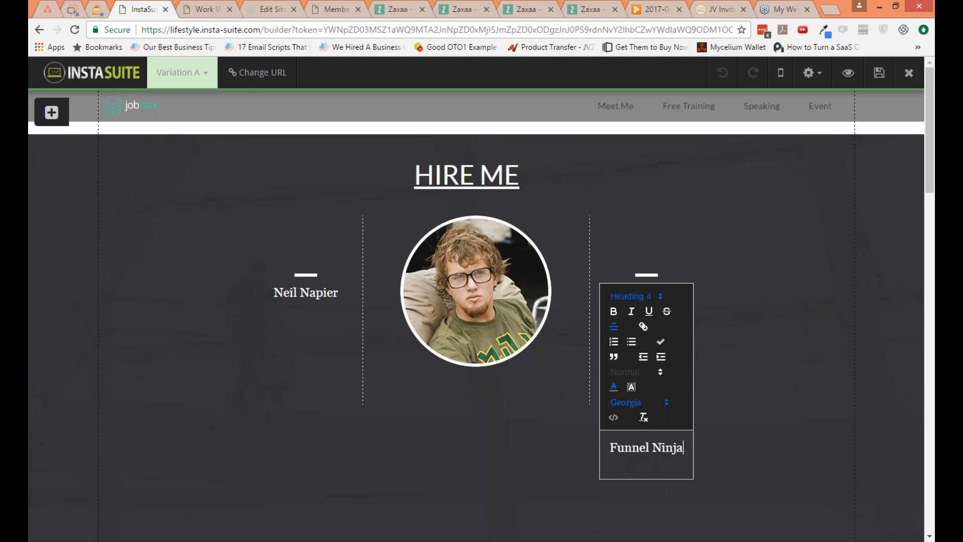
left_click(484, 258)
Step: Replace the round profile photo with the KV profile picture from the media library and close the image settings
left_click(452, 254)
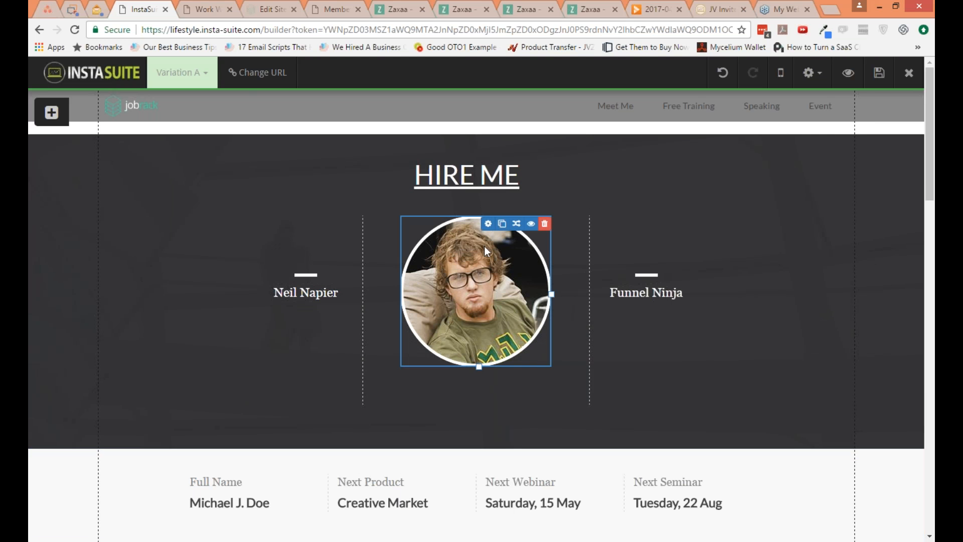
left_click(487, 224)
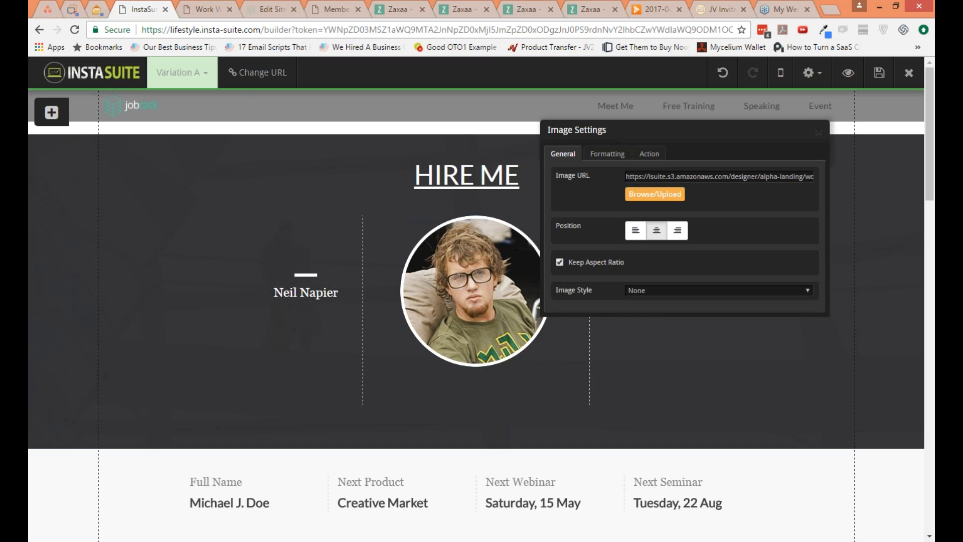
left_click(649, 194)
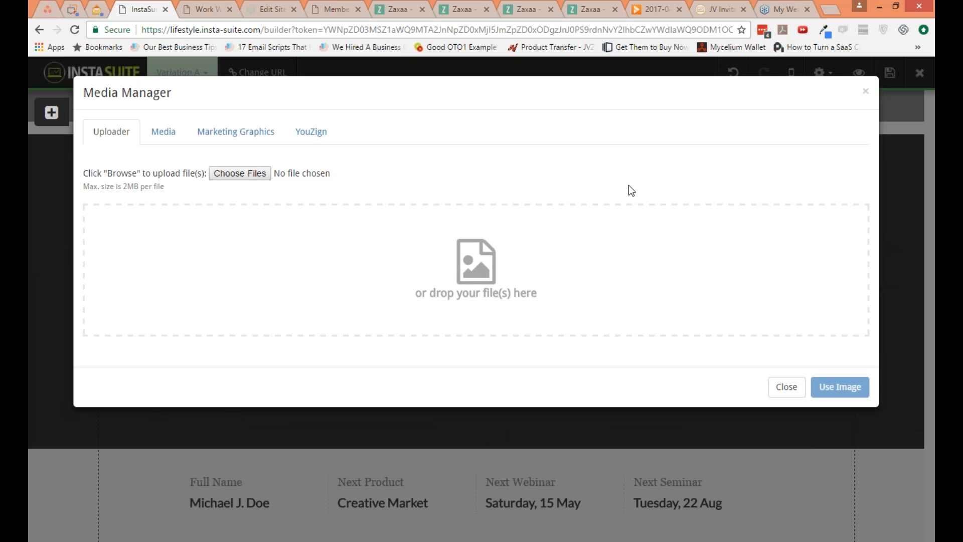
left_click(163, 132)
left_click(547, 221)
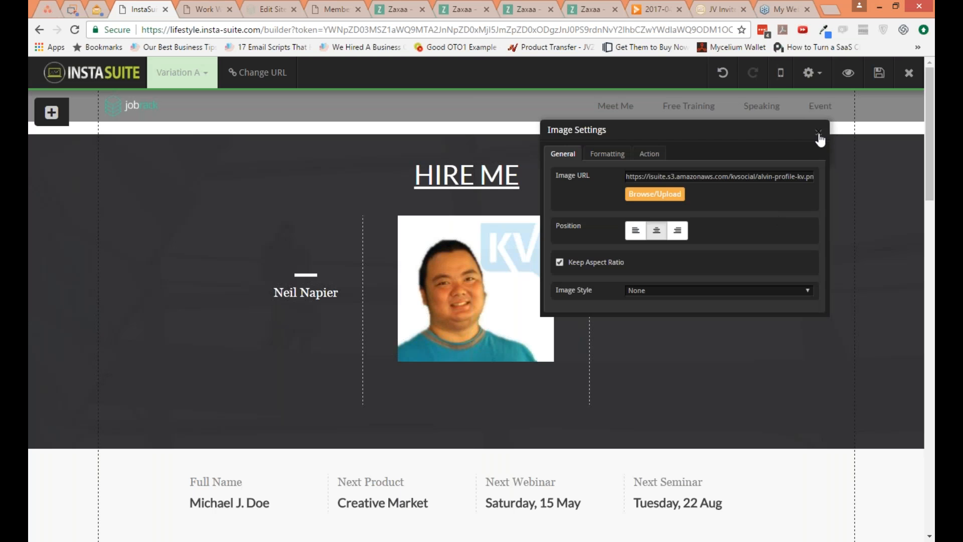
left_click(828, 130)
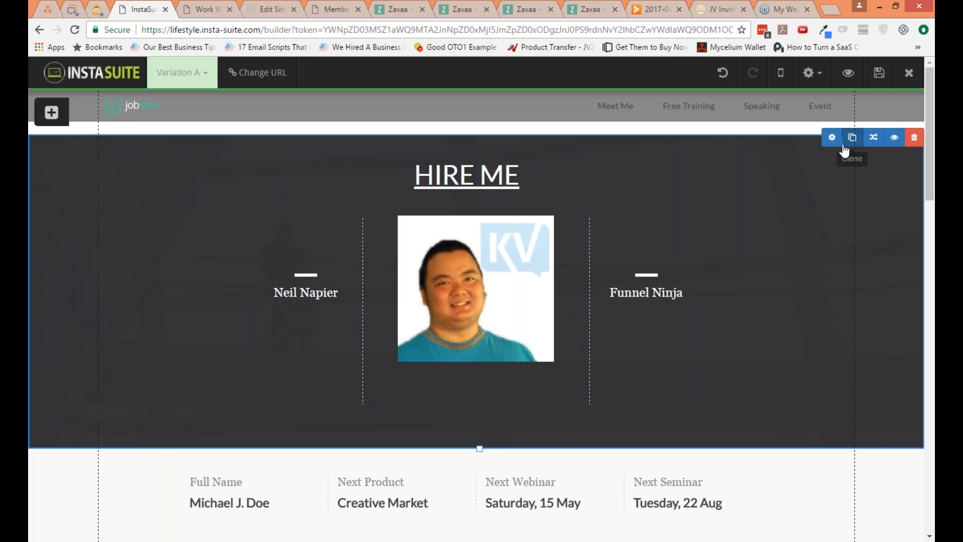
Step: Set the background color of the HIRE ME block to white (#ffffff)
left_click(834, 142)
left_click(672, 227)
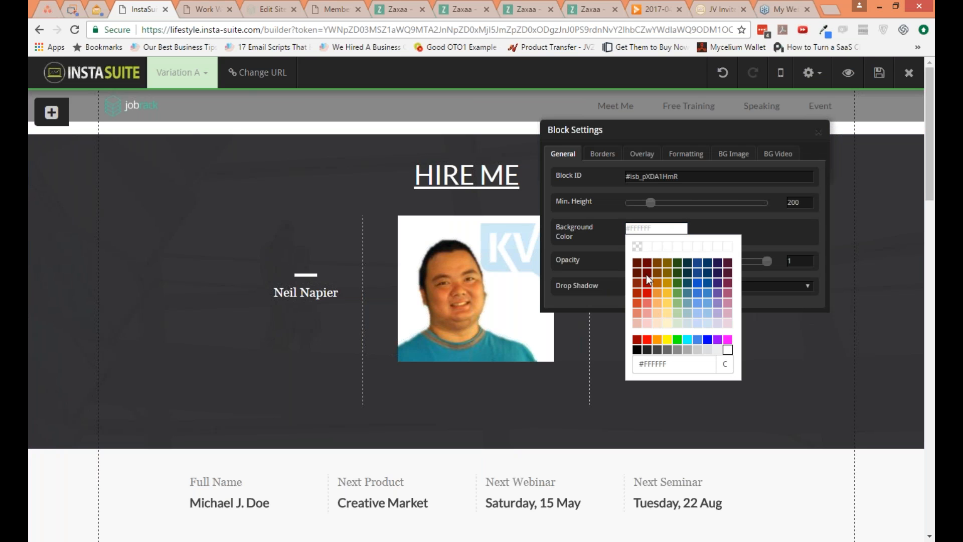
left_click(725, 350)
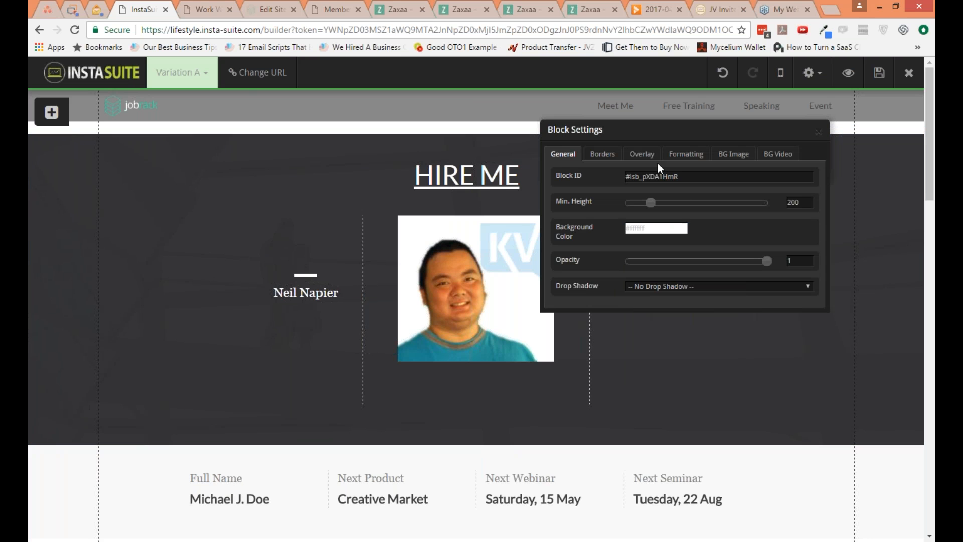
Step: Remove the background image of the HIRE ME block by clearing its image URL
left_click(745, 156)
triple_click(735, 177)
key("BackSpace")
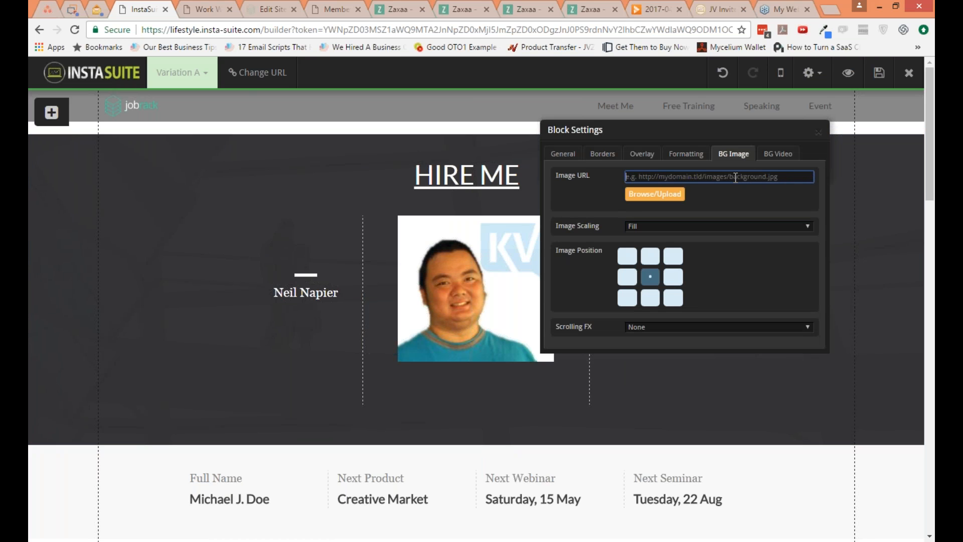
key("Tab")
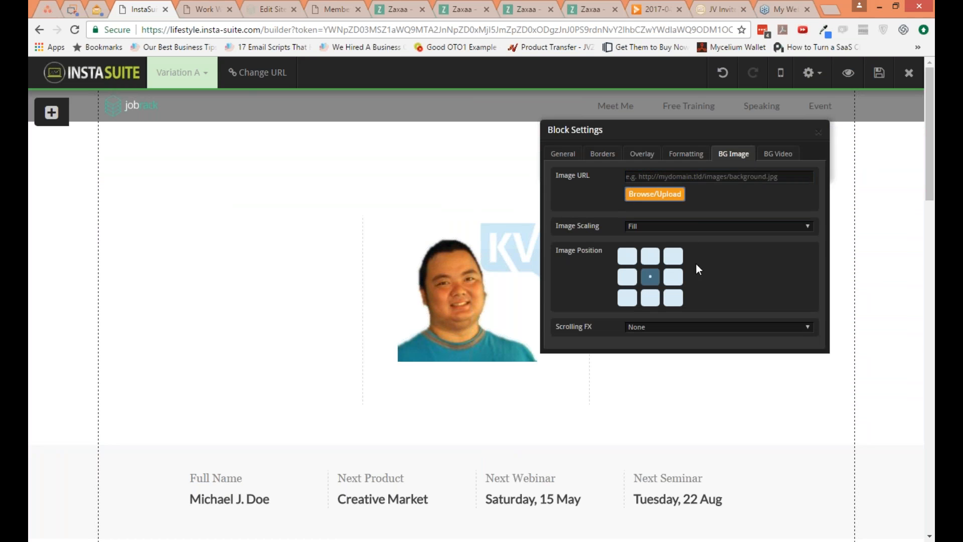
Step: Restore the cleared background image URL of the HIRE ME block and close the block settings
left_click(712, 180)
key("ctrl+z")
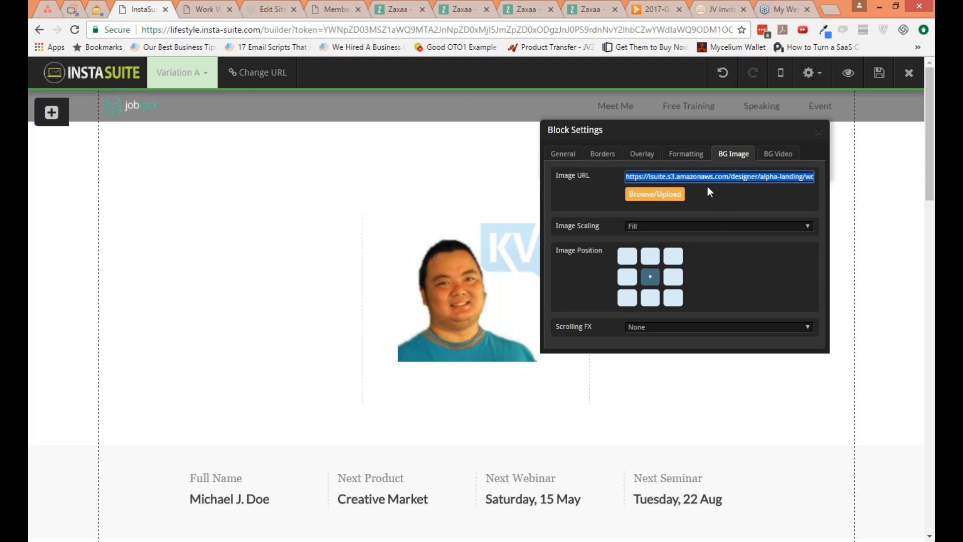
left_click(708, 200)
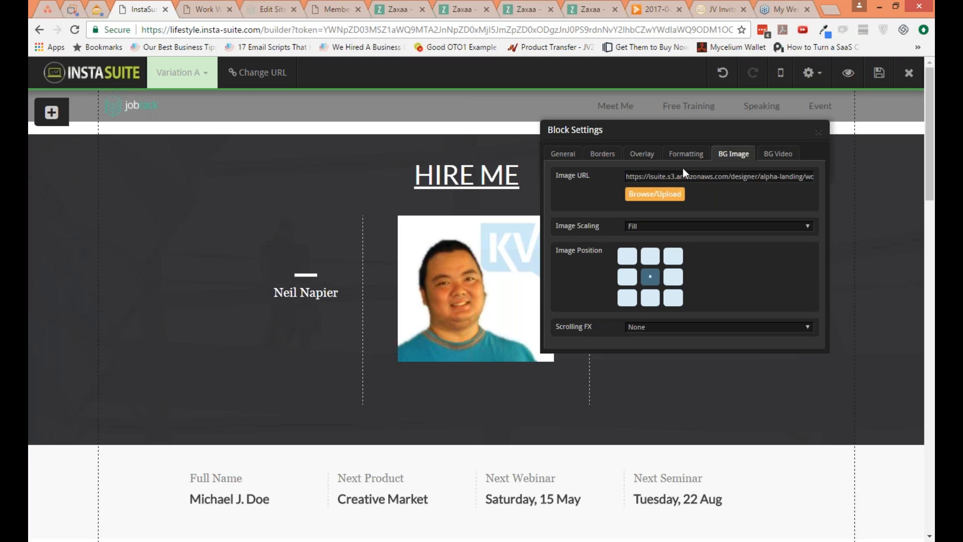
left_click(818, 133)
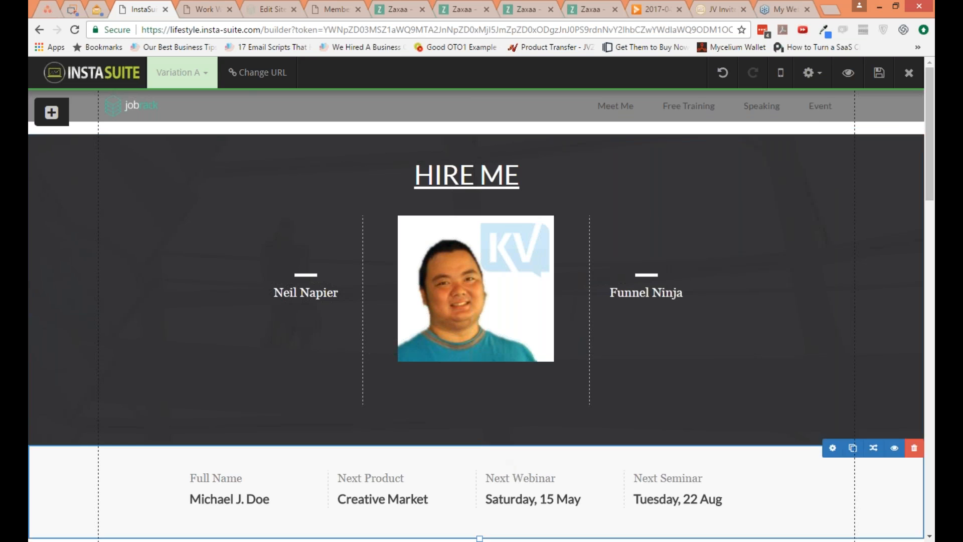
Step: Insert a four-column row between the HIRE ME headline and the profile picture
left_click_drag(480, 425, 480, 395)
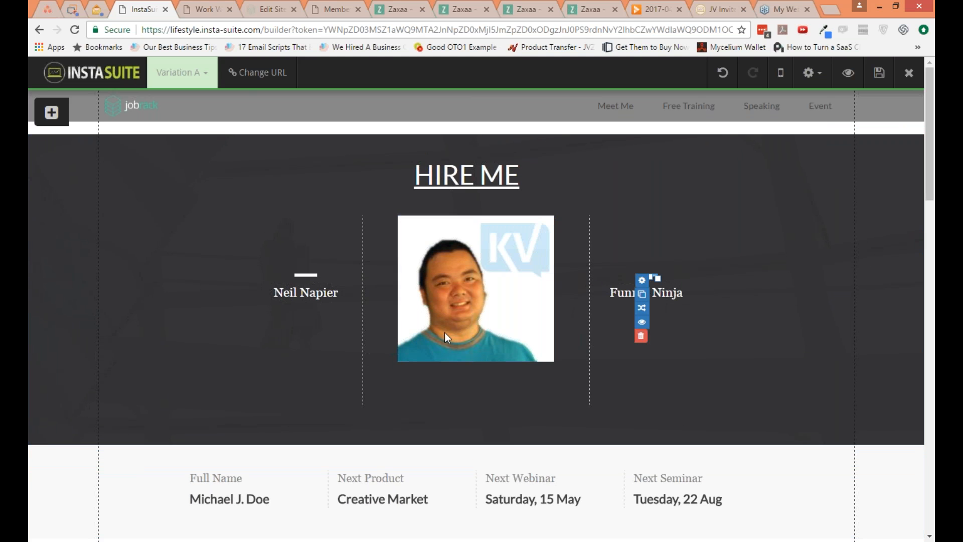
left_click(51, 112)
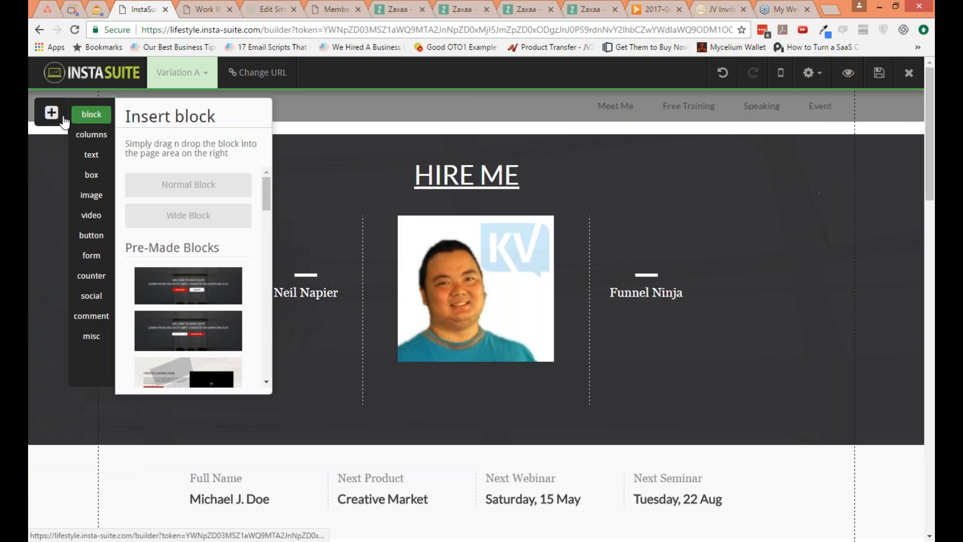
left_click(91, 134)
left_click_drag(173, 251, 477, 191)
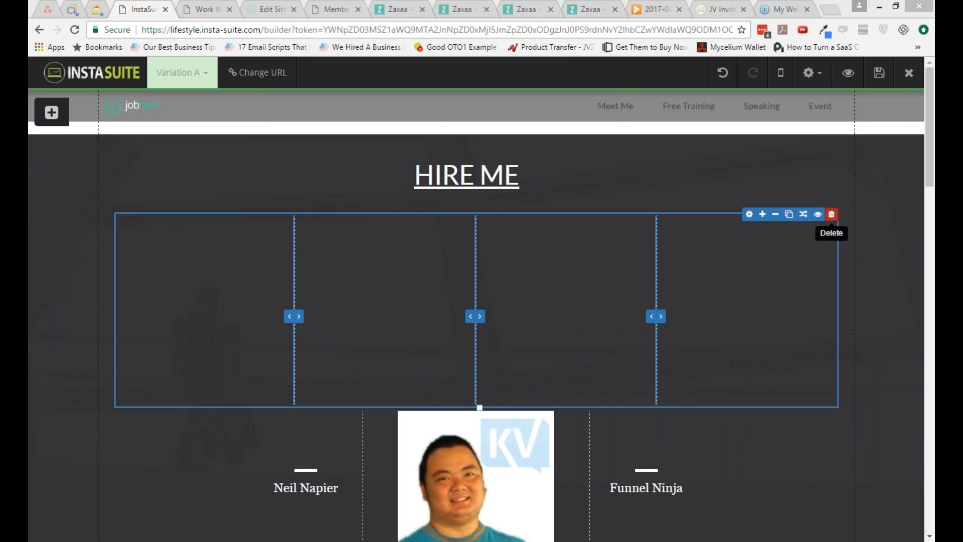
Step: Delete the empty four-column row below the HIRE ME headline
left_click(831, 214)
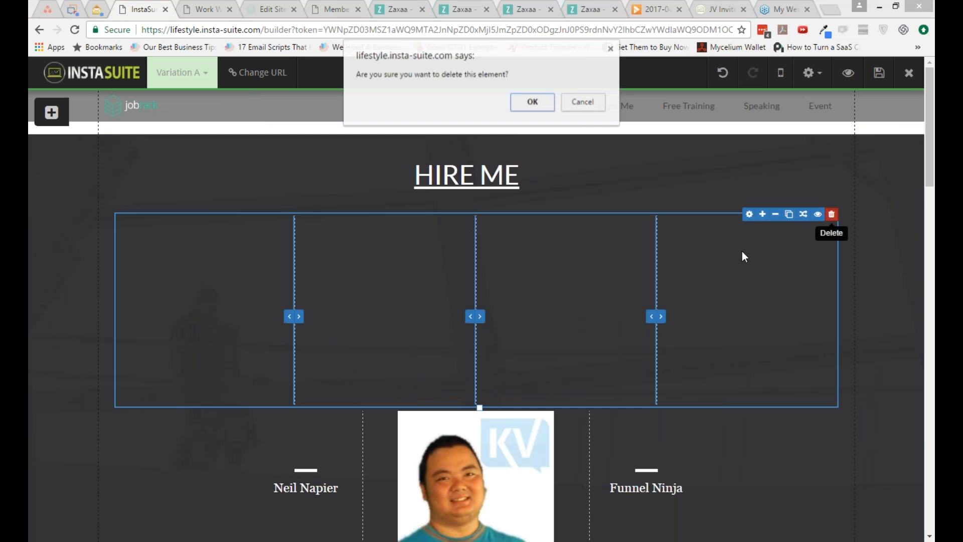
left_click(510, 190)
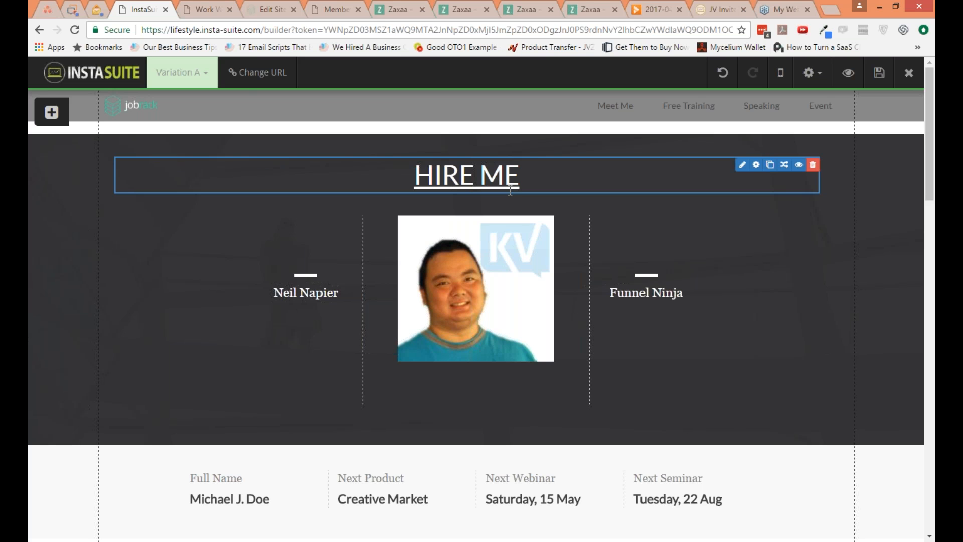
left_click(561, 392)
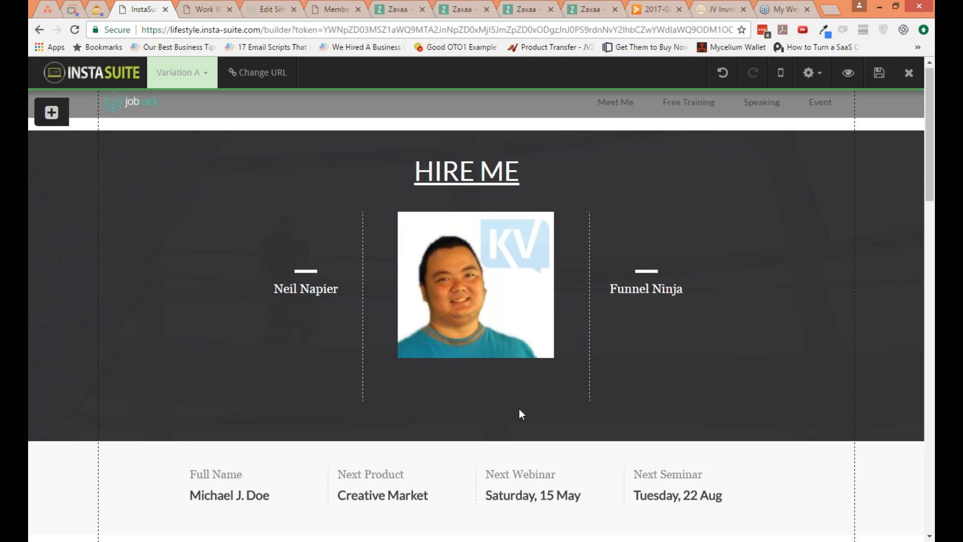
Step: Add an empty block between the HIRE ME block and the Full Name row, and give it a light red background color
scroll(631, 420, "down", 2)
scroll(631, 420, "down", 2)
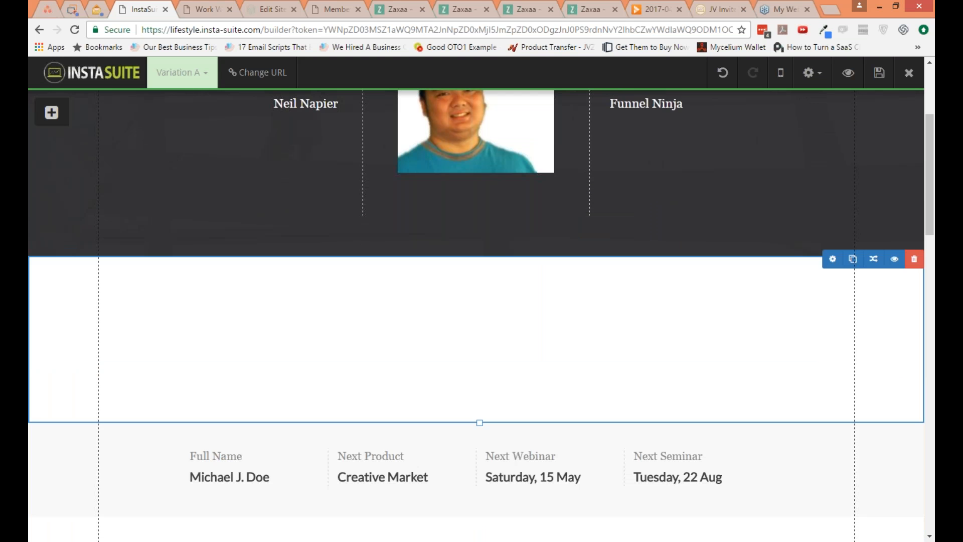
left_click(833, 259)
left_click(655, 228)
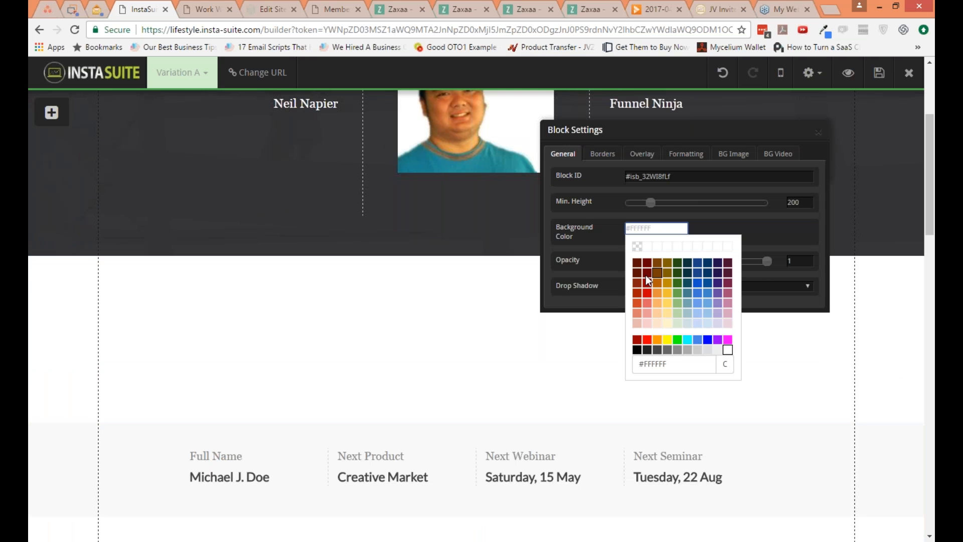
left_click(647, 293)
left_click(649, 228)
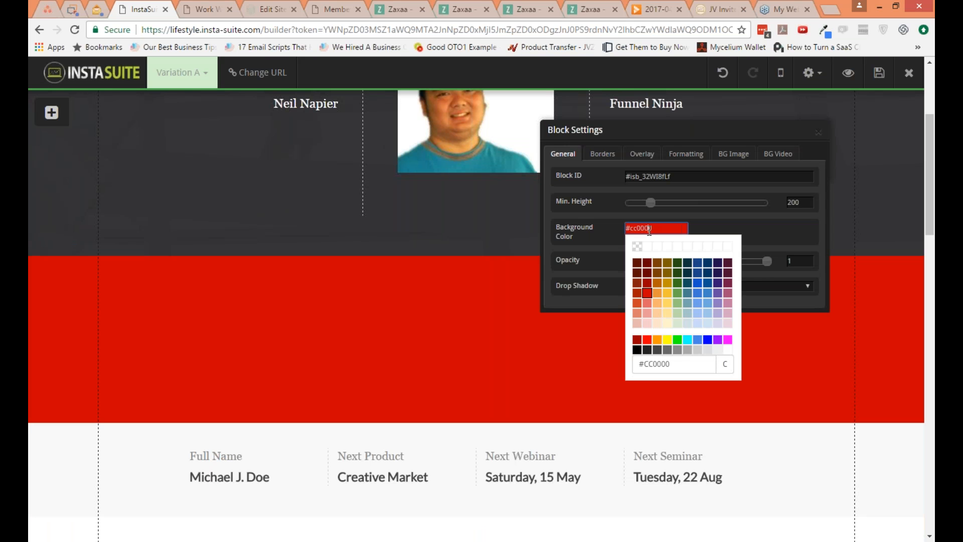
left_click(647, 312)
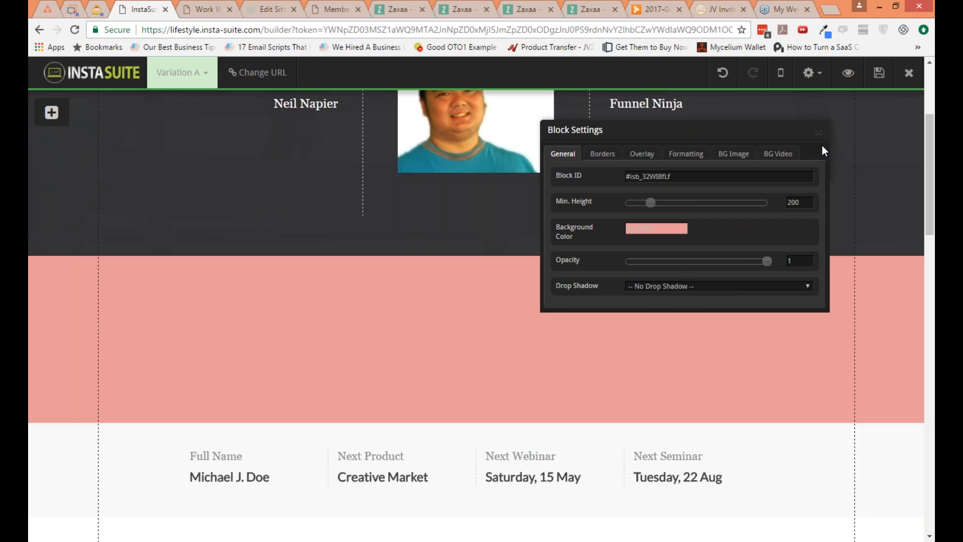
Step: Set the light red block's opacity to 0.4 and leave it without a drop shadow
left_click_drag(691, 263, 670, 263)
left_click(675, 286)
left_click(672, 304)
left_click(672, 291)
left_click(671, 296)
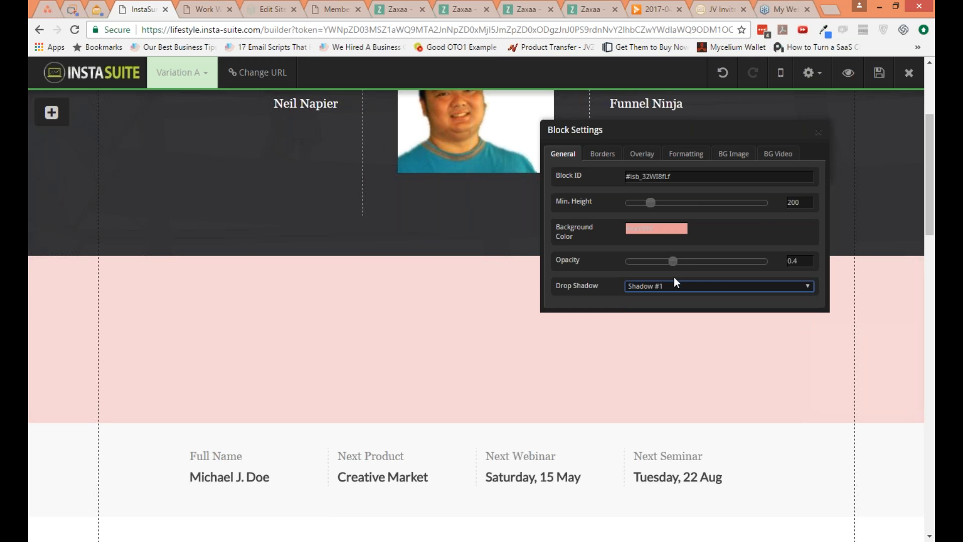
Step: Review the light red block's border, overlay, formatting, background image and background video settings, and close them
left_click(608, 158)
left_click(643, 154)
left_click(686, 153)
left_click(730, 155)
left_click(781, 155)
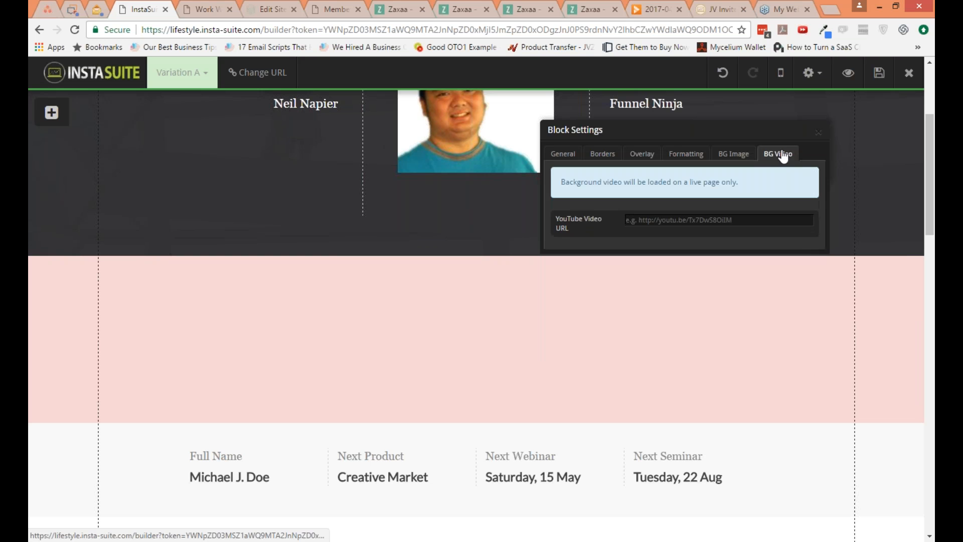
left_click(817, 132)
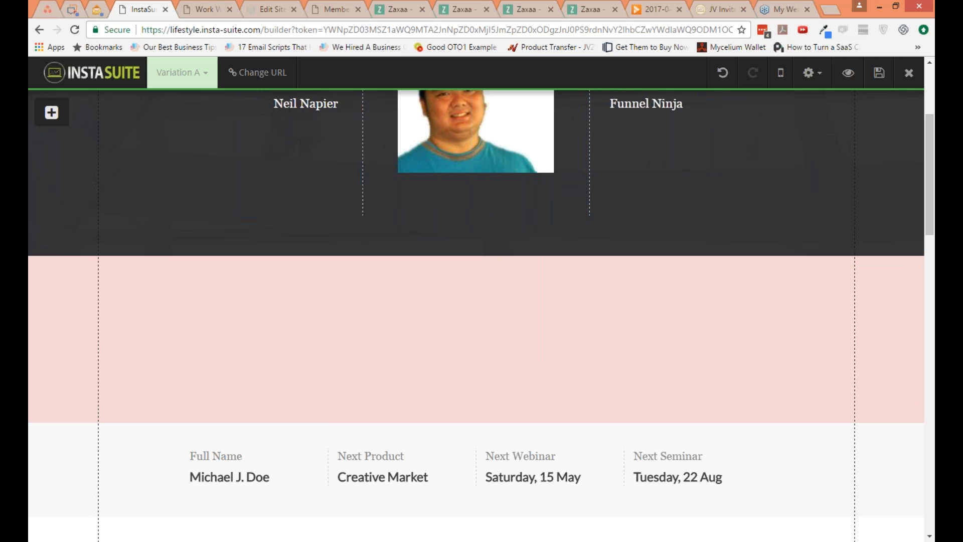
Step: Add a Large Heading text element to the empty light red block below the profile photo
left_click(61, 117)
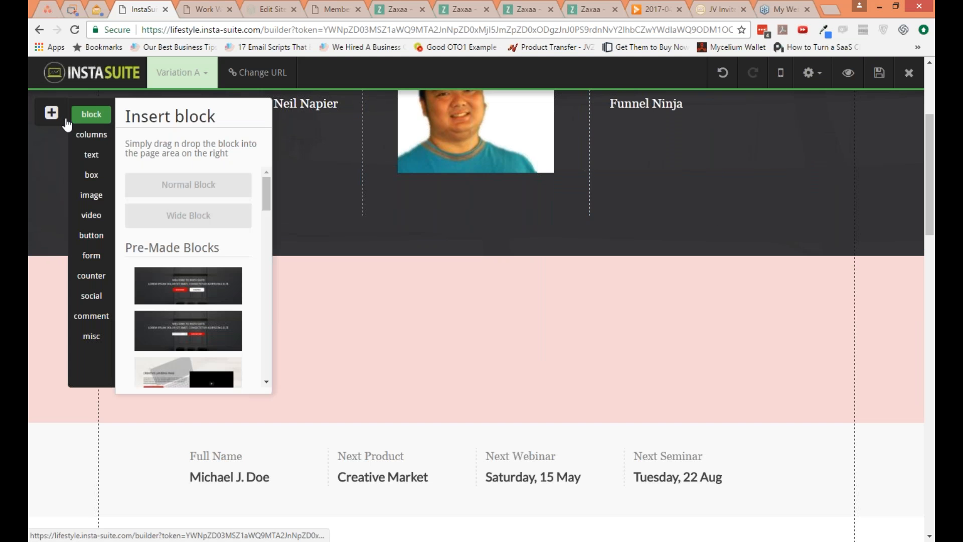
left_click(92, 166)
left_click_drag(206, 236, 397, 282)
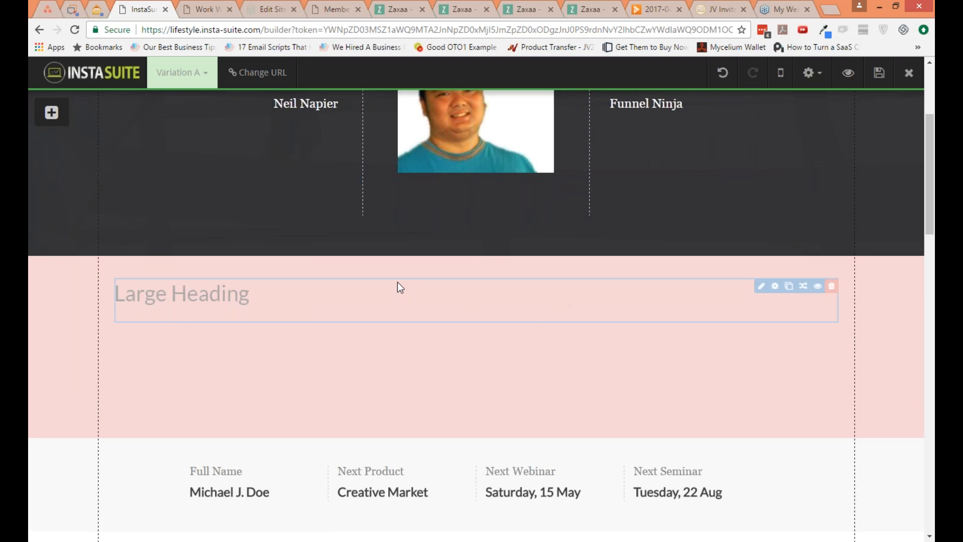
Step: Add a YouTube video element below the Large Heading in the light red block
left_click(51, 113)
left_click(92, 216)
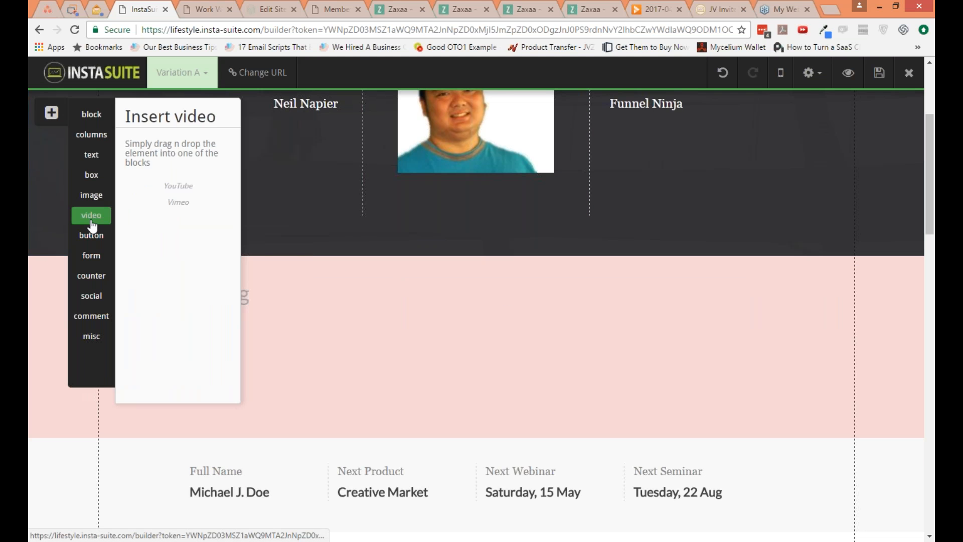
left_click_drag(178, 205, 416, 361)
Step: Insert a Standard Opt-In Form between the Large Heading and the video placeholder
left_click(51, 112)
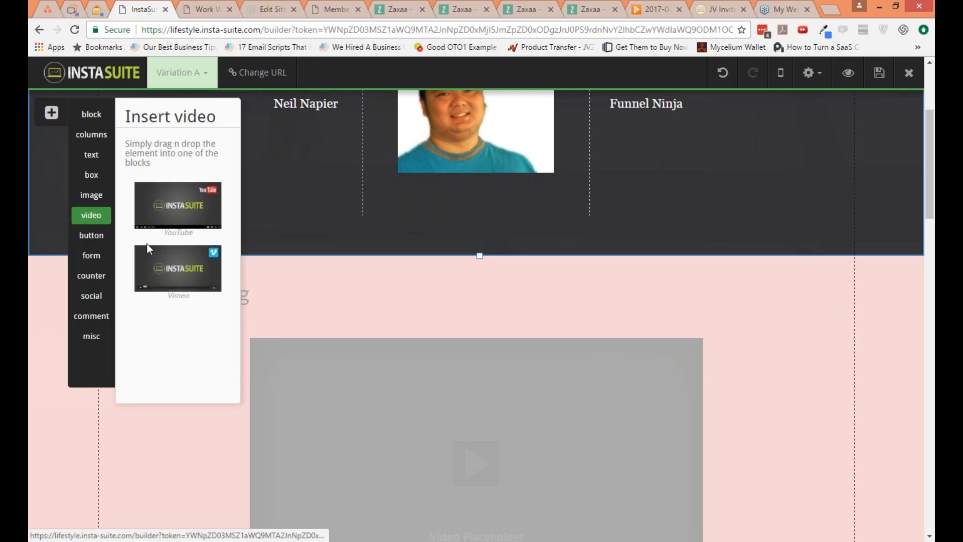
left_click(91, 256)
left_click_drag(204, 216, 526, 346)
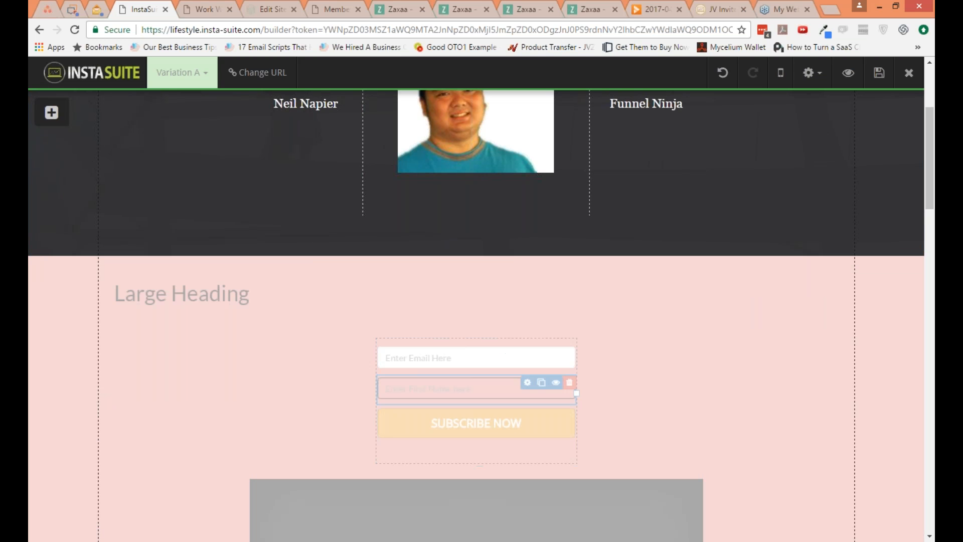
Step: Try a white (#FFFFFF) background color on the block holding the heading, opt-in form and video
left_click(835, 265)
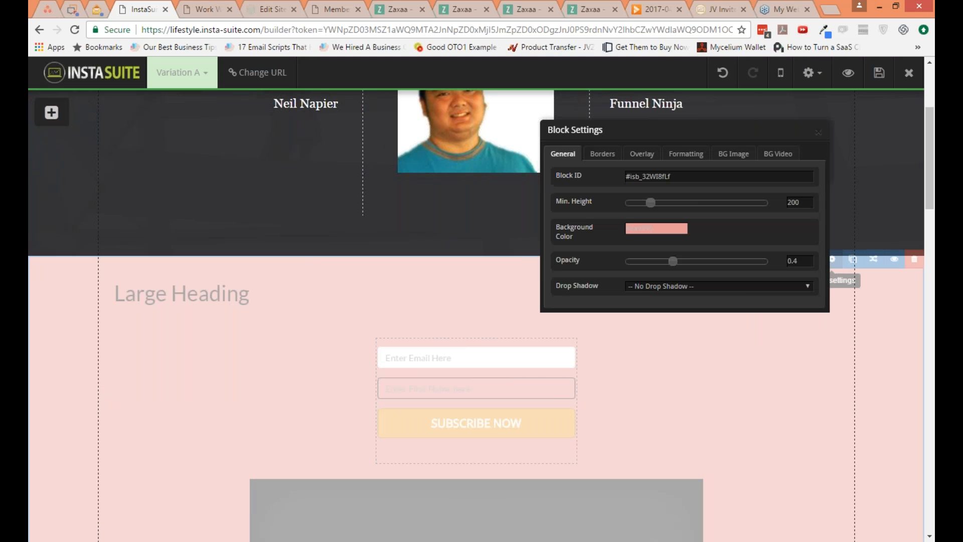
left_click(674, 229)
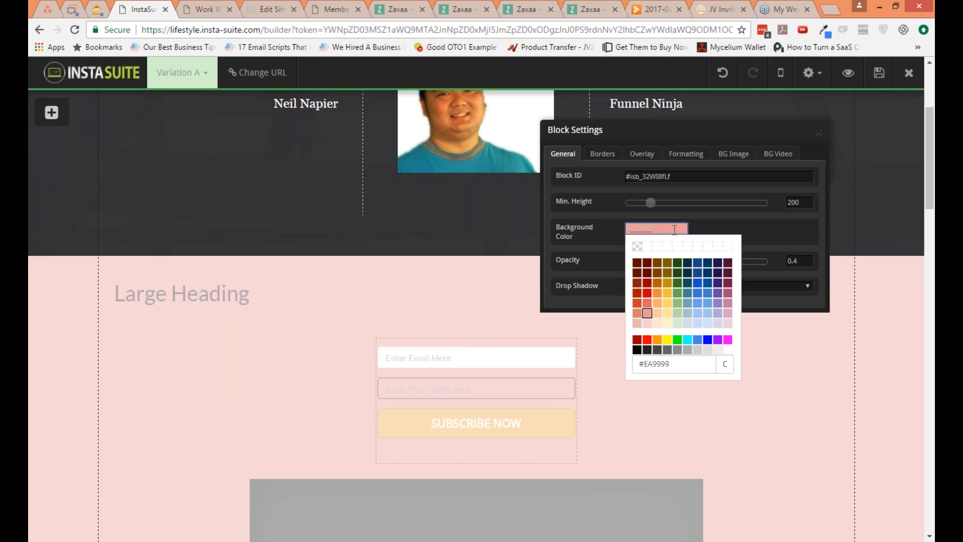
left_click(727, 349)
left_click(664, 230)
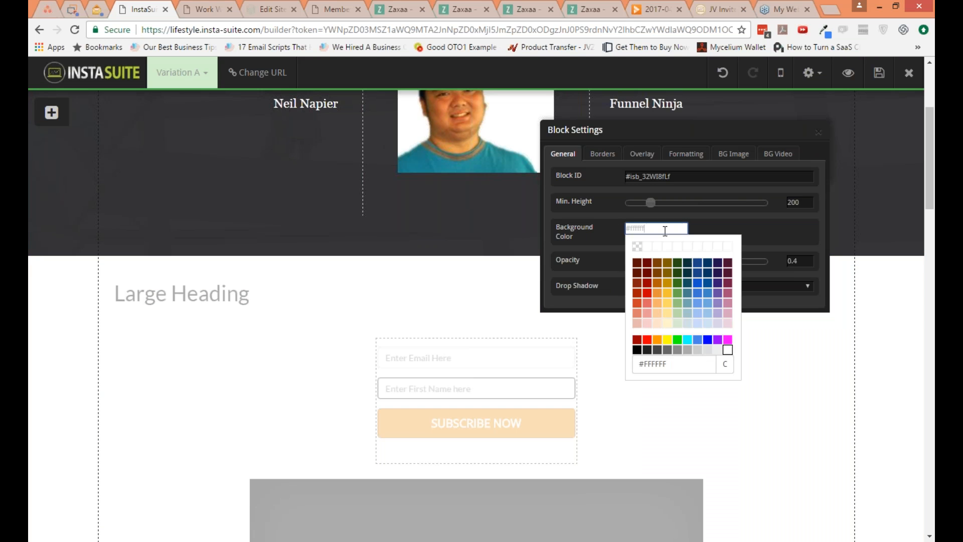
Step: Set the block's opacity to 1, give it a light red background color and close its settings
left_click(777, 239)
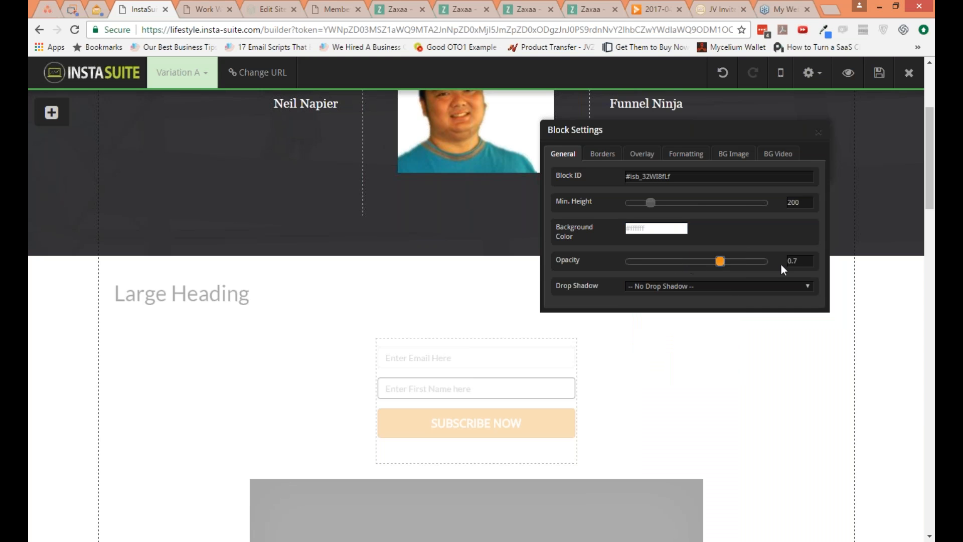
left_click_drag(781, 264, 782, 263)
left_click(667, 228)
left_click(649, 320)
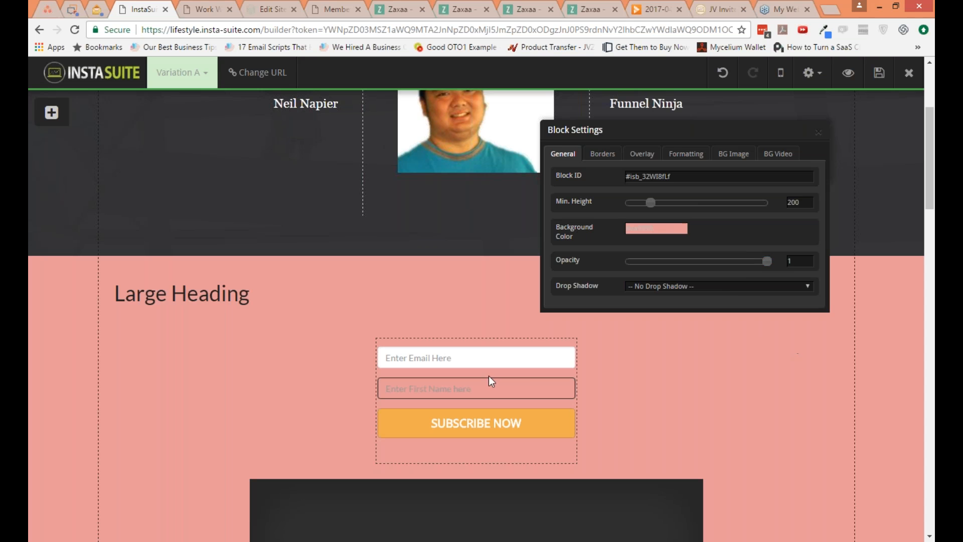
left_click(818, 133)
Step: Delete the first name field from the opt-in form and shorten the form box to fit the remaining elements
mouse_move(528, 376)
left_click(570, 383)
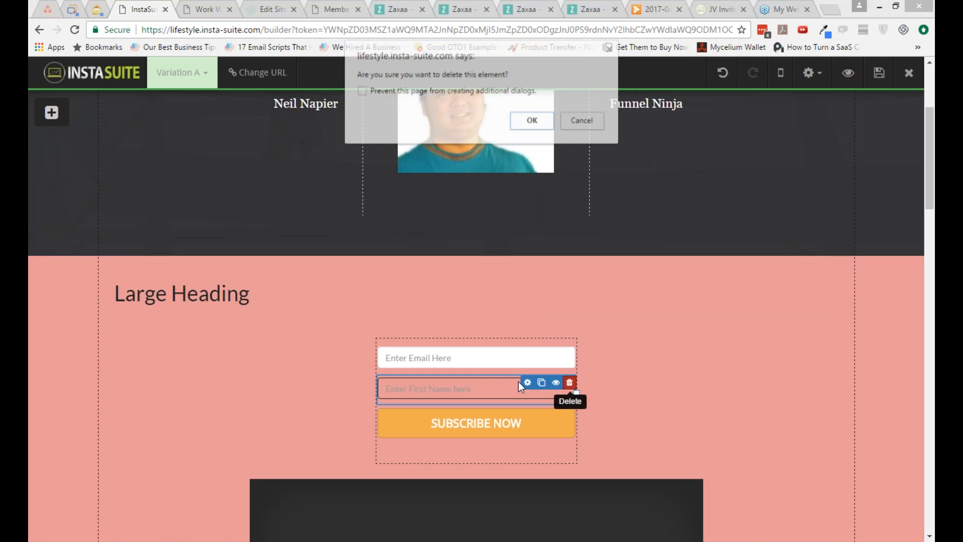
left_click(524, 121)
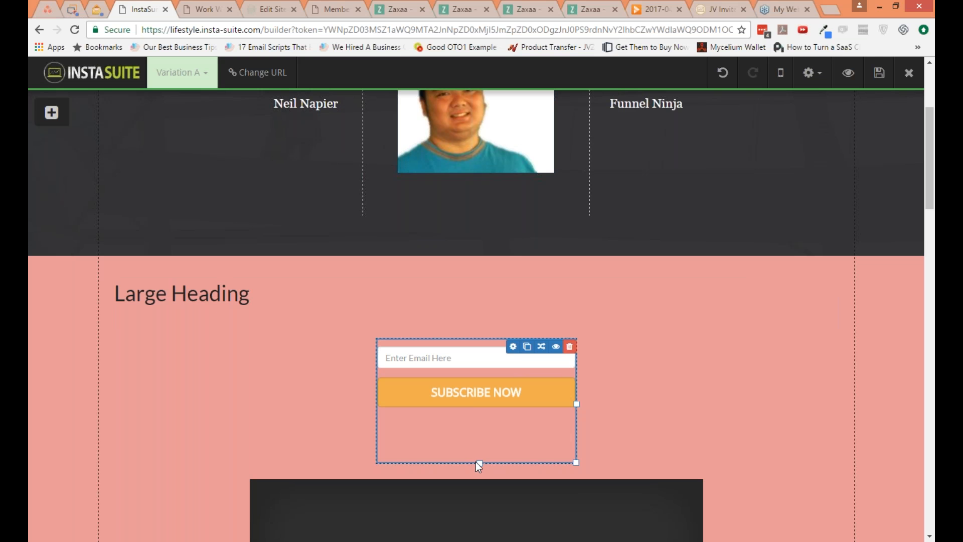
left_click_drag(477, 462, 485, 406)
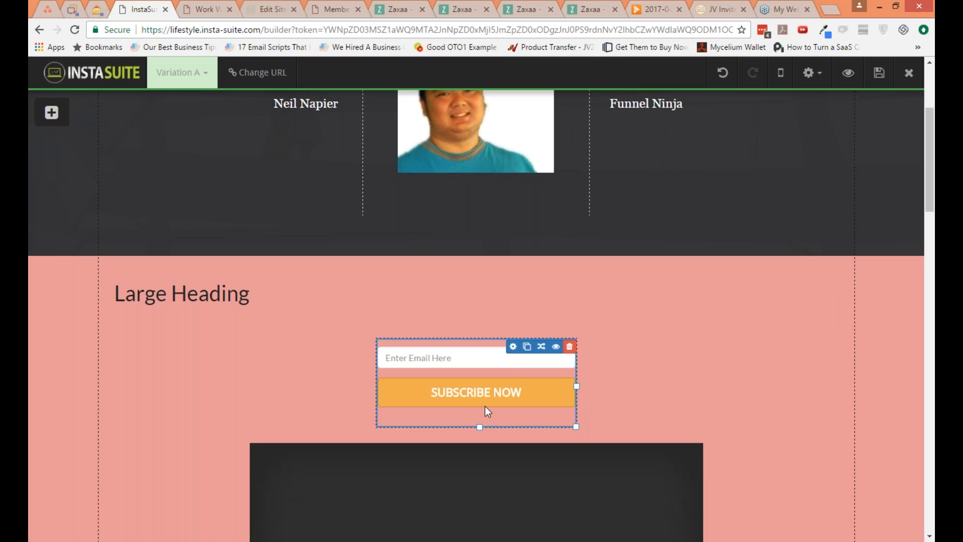
Step: Review the rest of the page down to the testimonials and copyright footer, and return to the Hello My Friend section
scroll(720, 447, "down", 2)
scroll(715, 452, "down", 3)
scroll(697, 440, "down", 4)
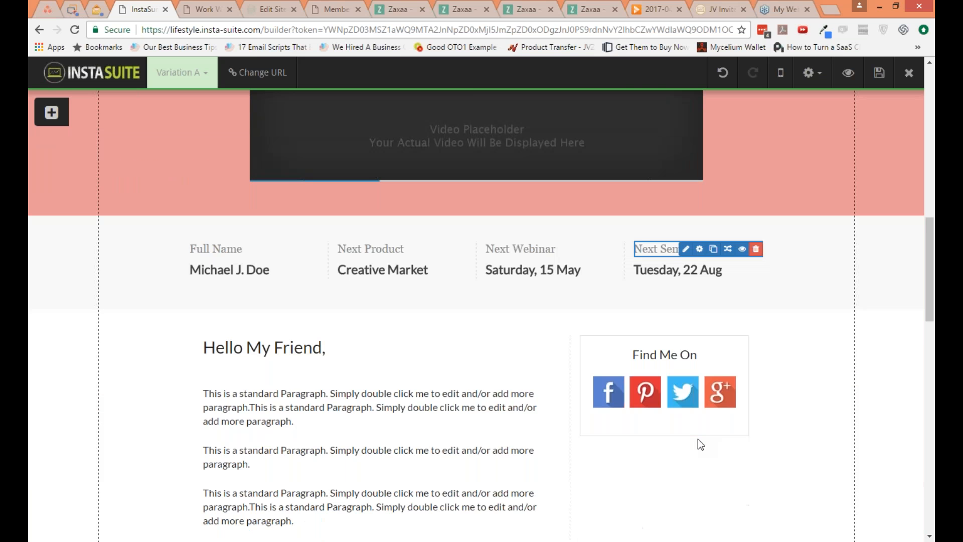
scroll(697, 440, "down", 3)
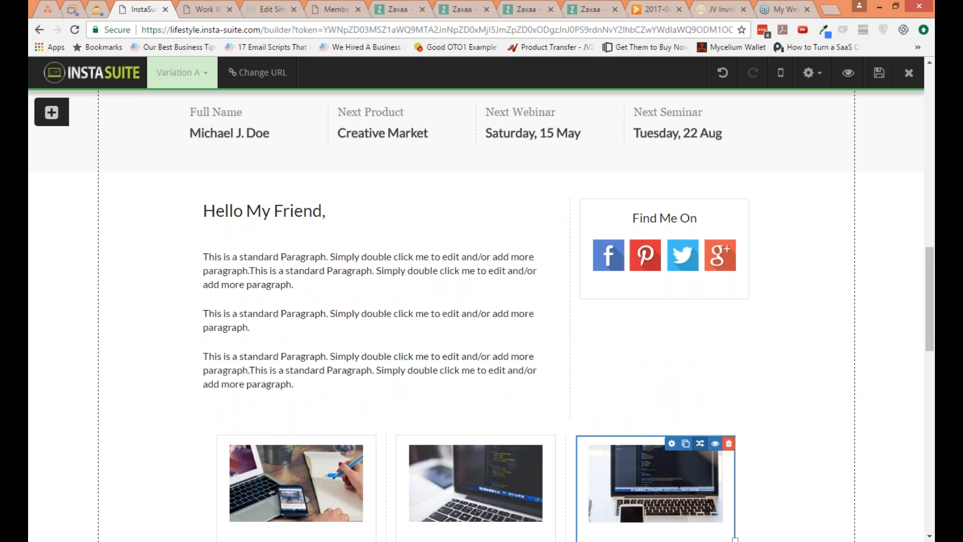
scroll(697, 440, "down", 1)
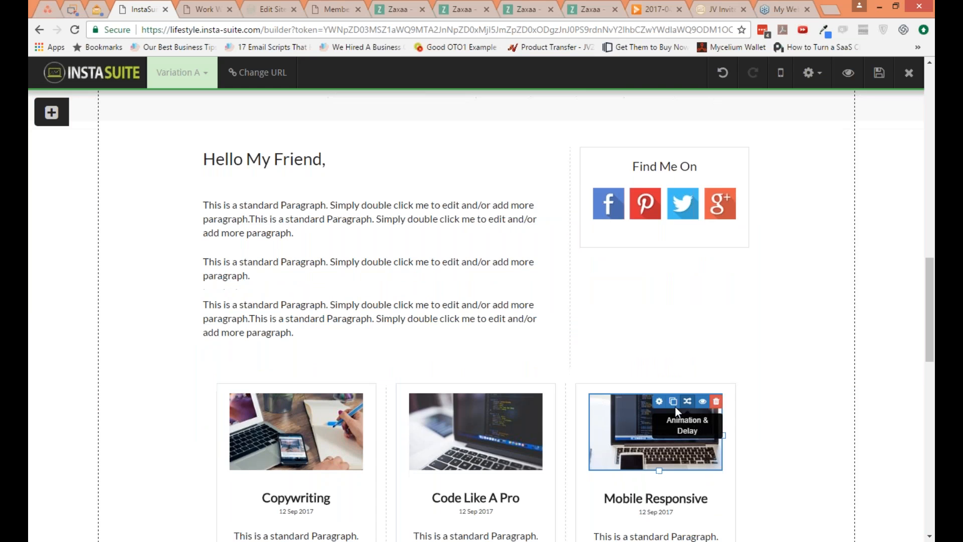
scroll(675, 408, "down", 2)
scroll(562, 423, "down", 13)
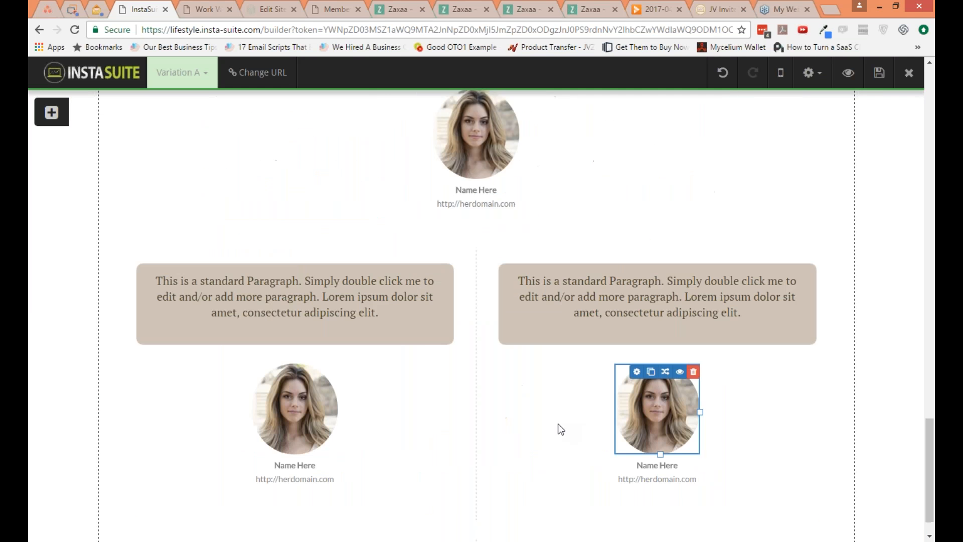
scroll(540, 431, "down", 1)
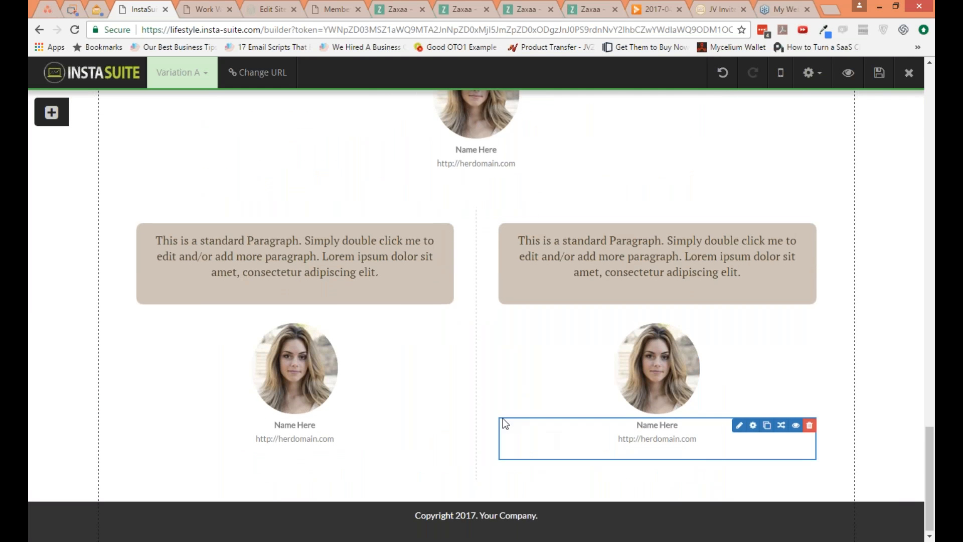
scroll(503, 417, "up", 8)
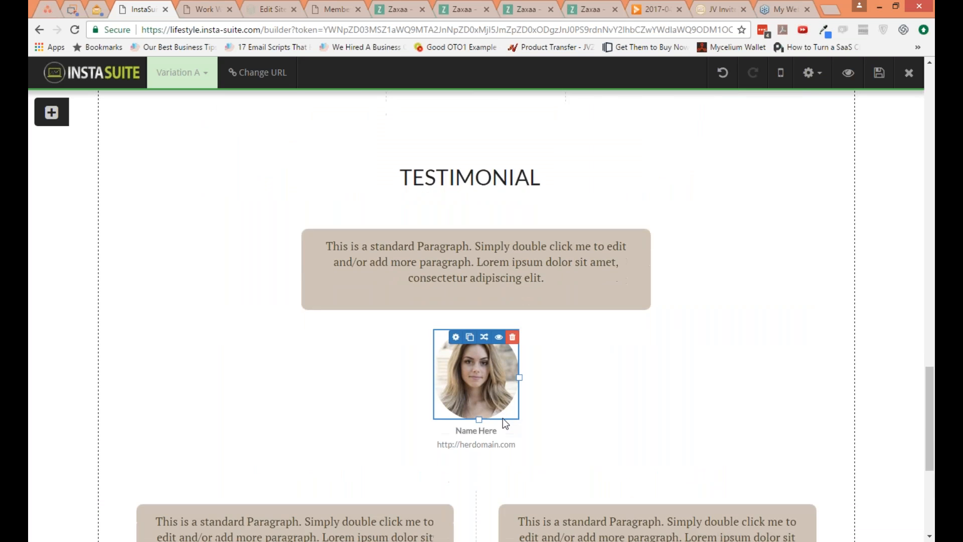
scroll(503, 417, "up", 6)
scroll(502, 417, "up", 5)
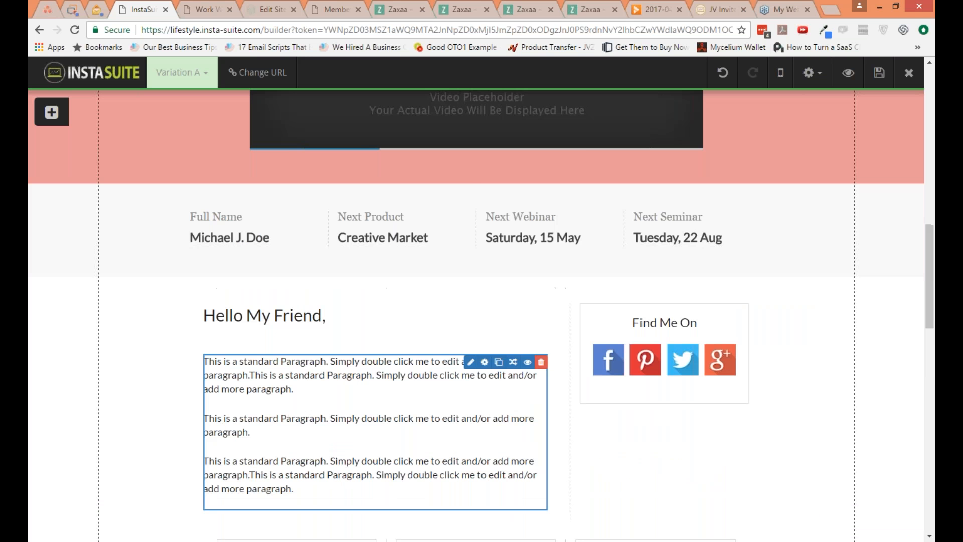
Step: Add a Countdown counter above the Hello My Friend heading
left_click(51, 113)
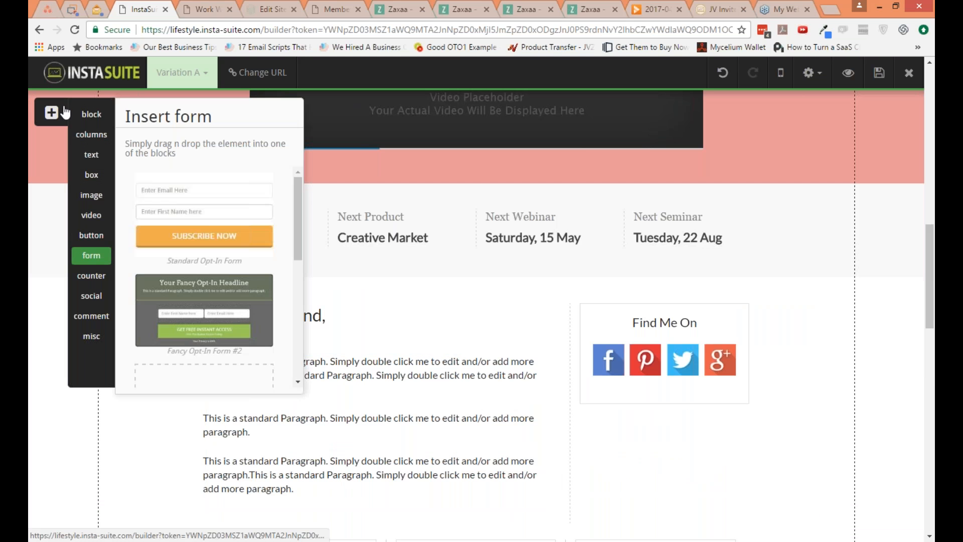
left_click(89, 278)
left_click_drag(255, 243, 417, 311)
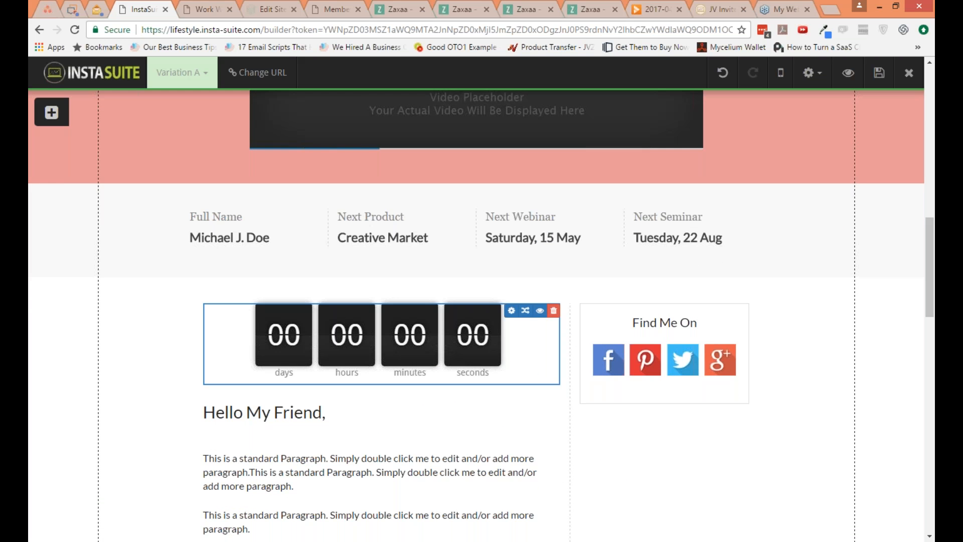
Step: Review the social, comment and misc elements that can be inserted into the page
left_click(51, 112)
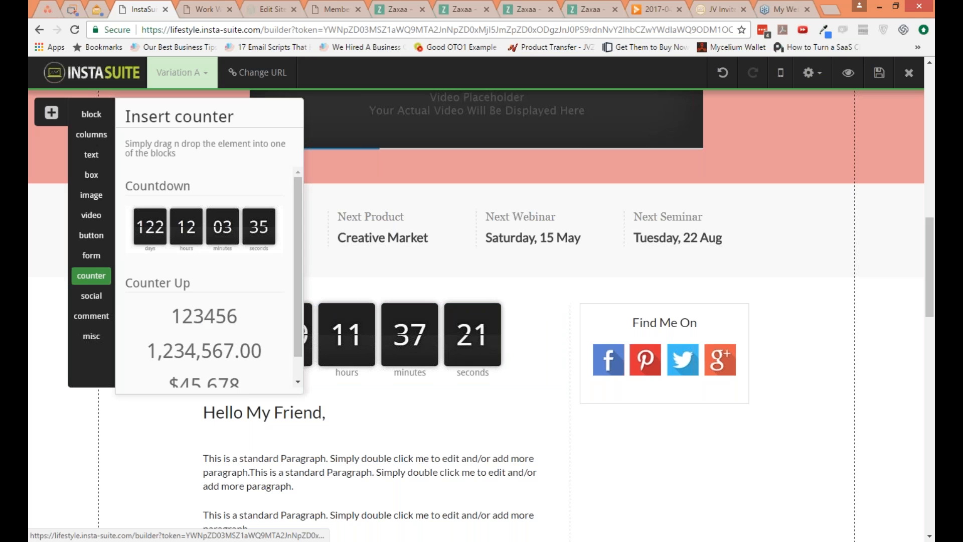
left_click(98, 299)
left_click(88, 316)
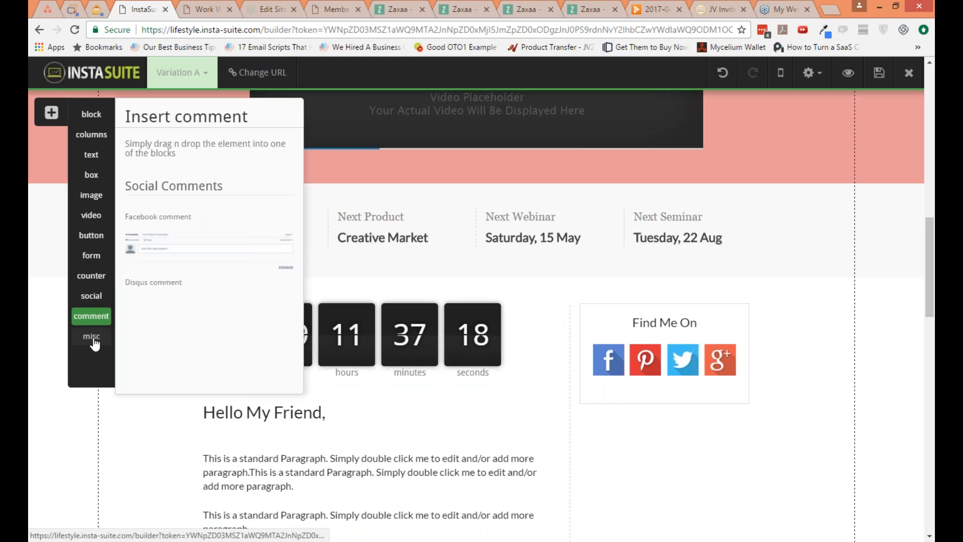
left_click(93, 337)
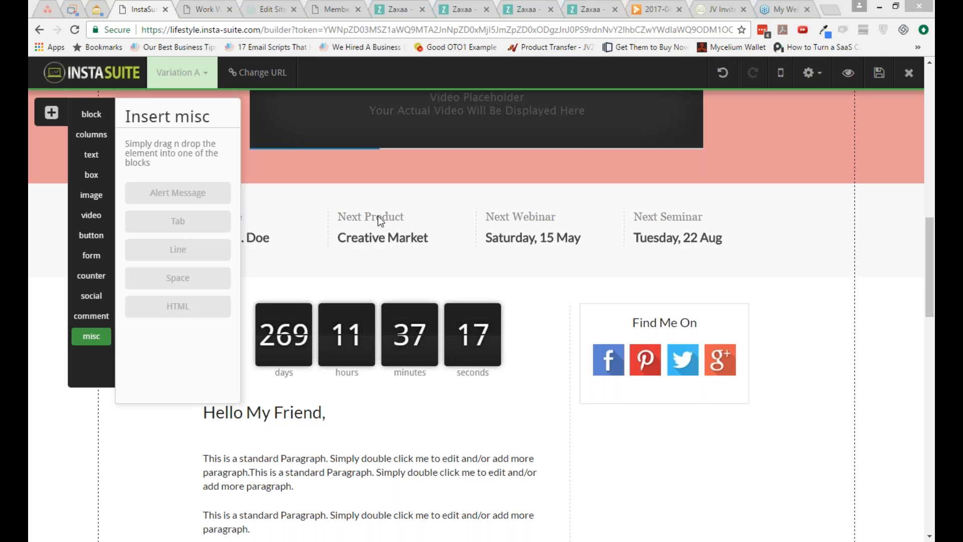
Step: Open insta-suite.com/changelog in the browser tab showing the original Work With Me page and review the April 2017 updates
left_click(215, 9)
left_click(219, 26)
type("ins")
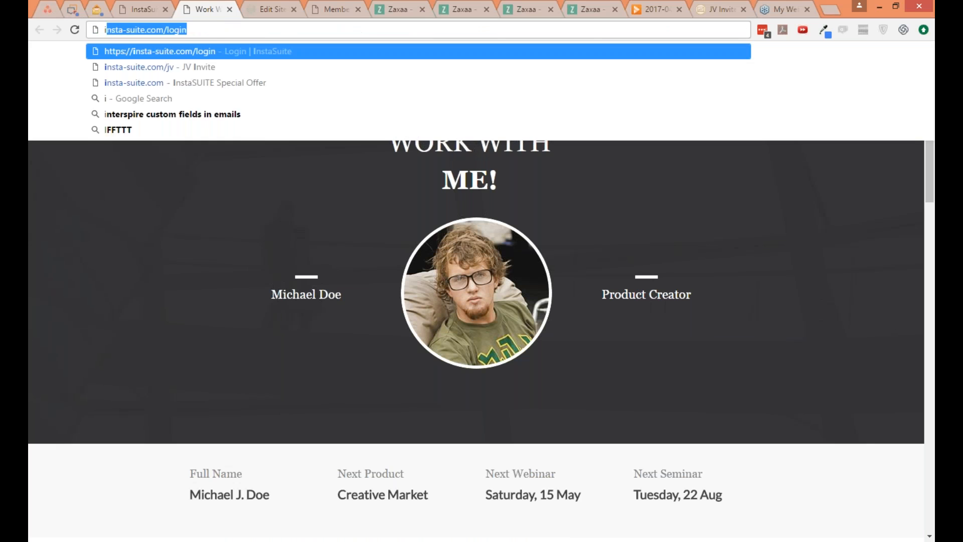
type("ta-s")
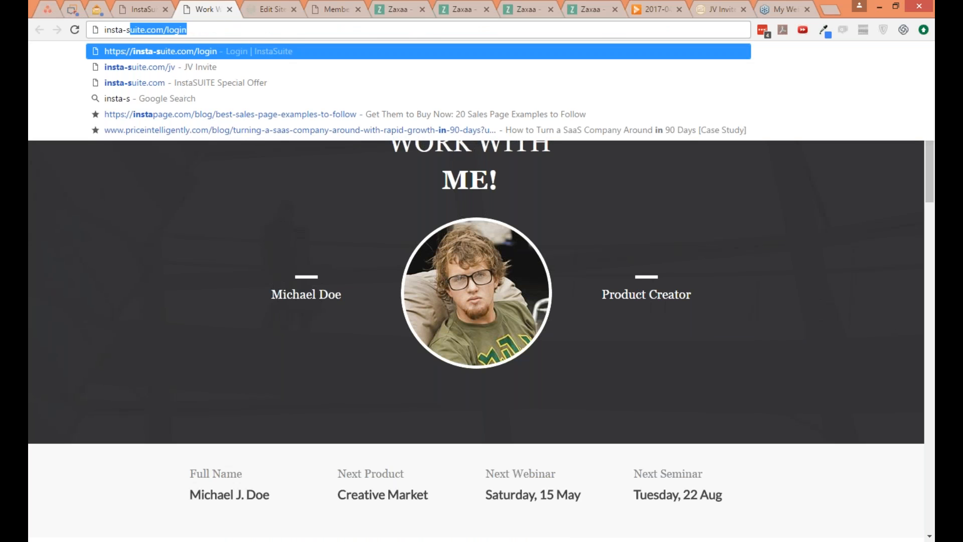
type("uite.com/changelog")
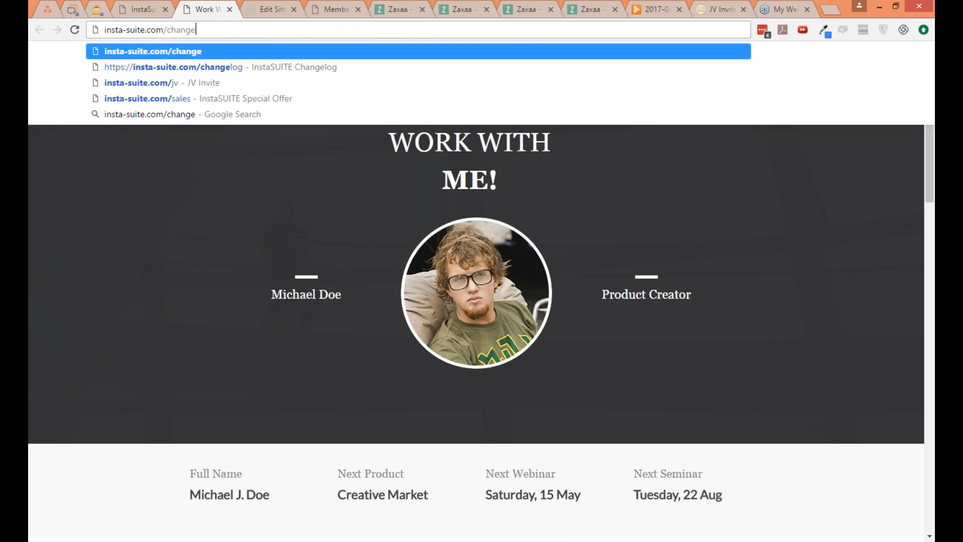
key("Return")
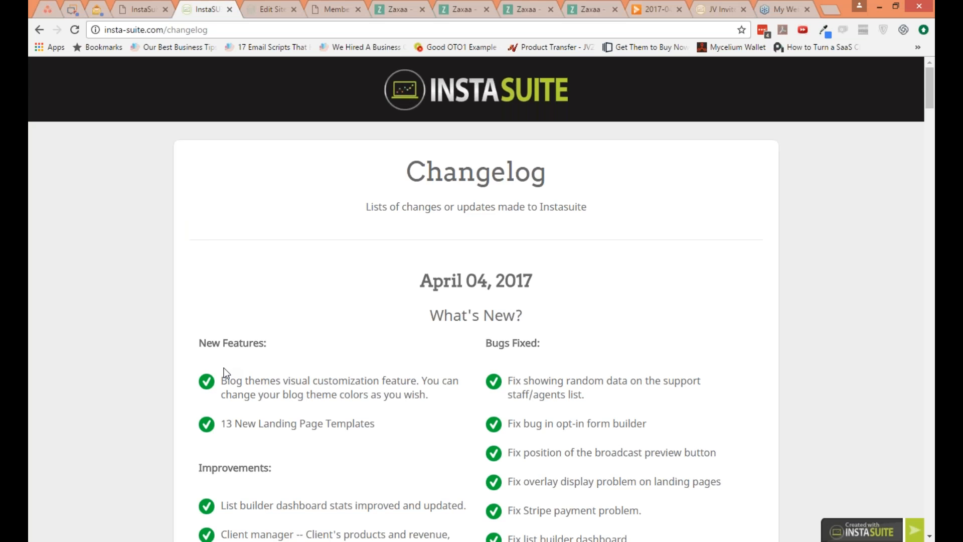
scroll(223, 368, "down", 3)
scroll(221, 368, "down", 1)
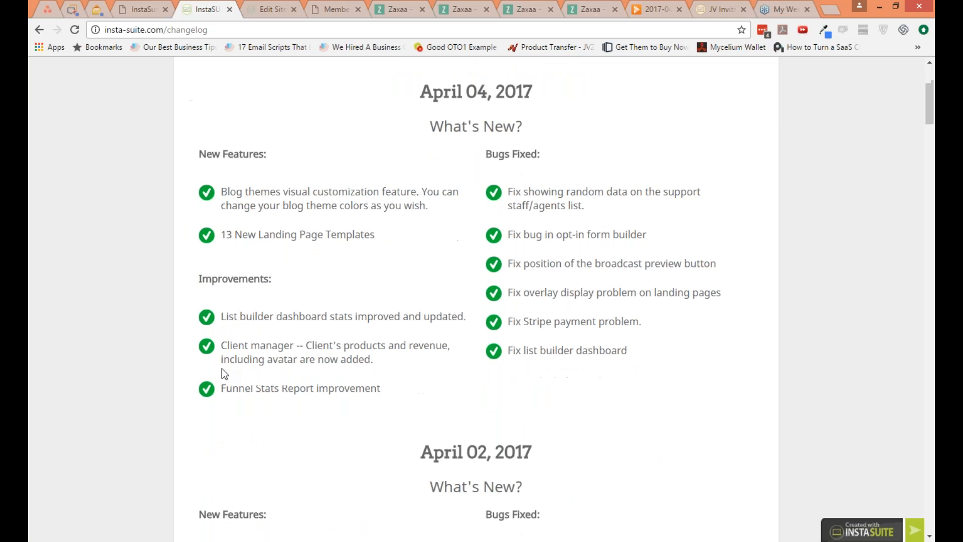
scroll(222, 368, "down", 1)
scroll(222, 368, "down", 1)
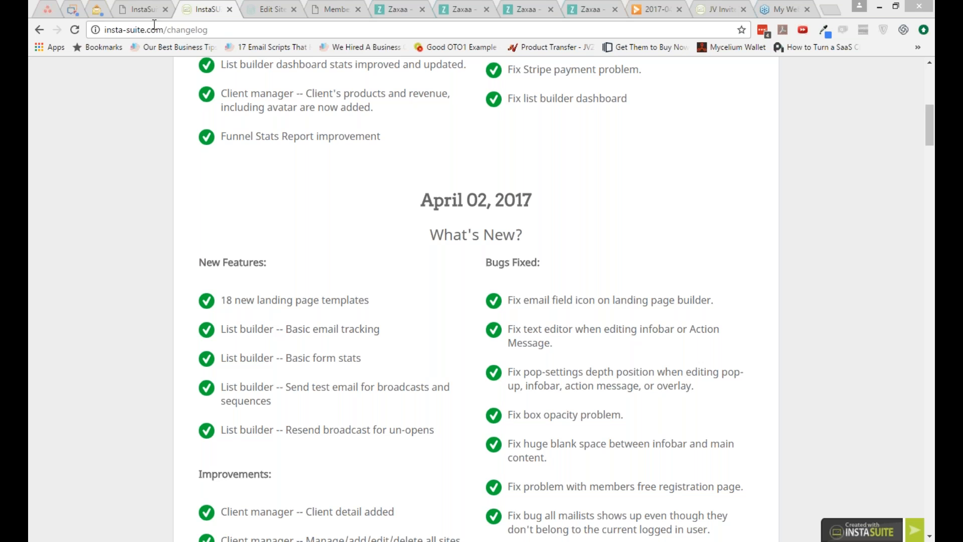
Step: Return to the InstaSuite page builder and view the block with the Large Heading, opt-in form and video
left_click(133, 12)
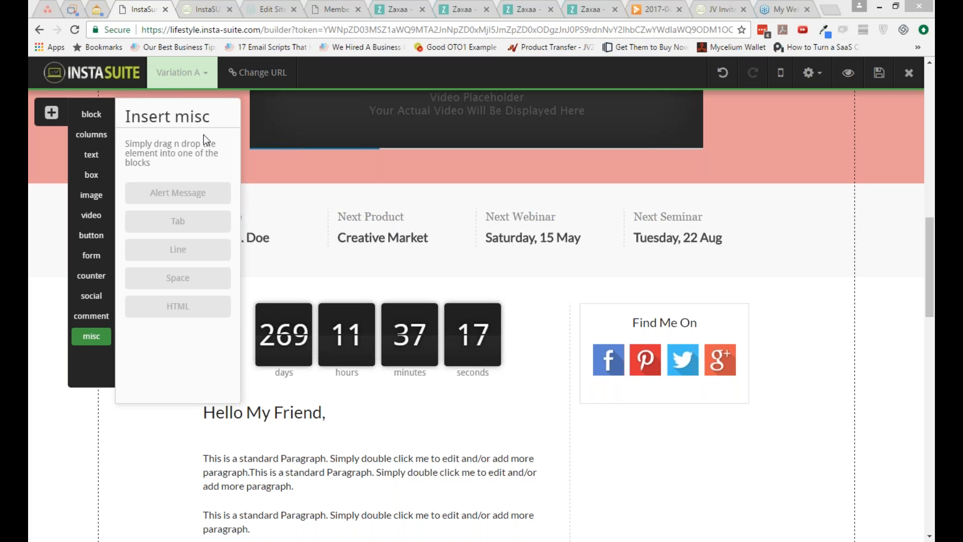
scroll(624, 471, "up", 1)
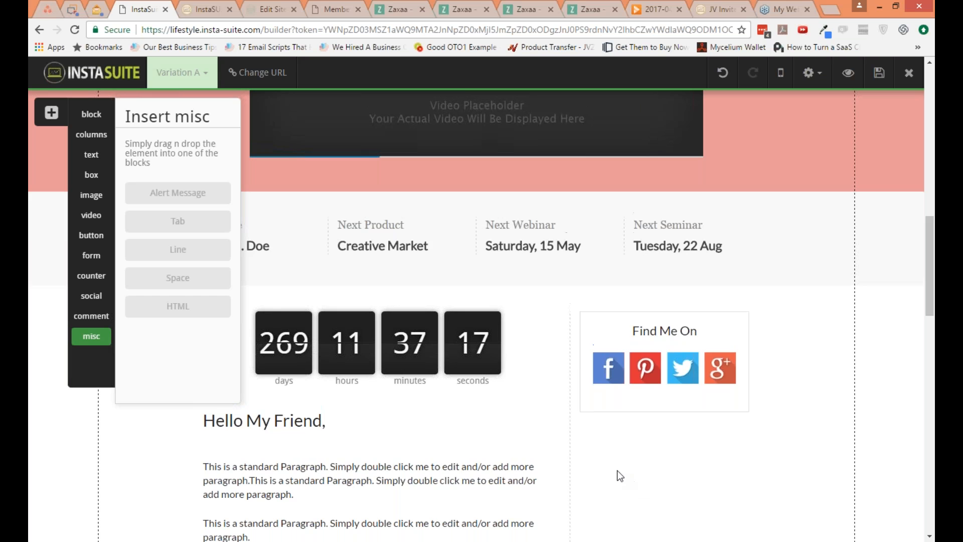
scroll(619, 475, "up", 5)
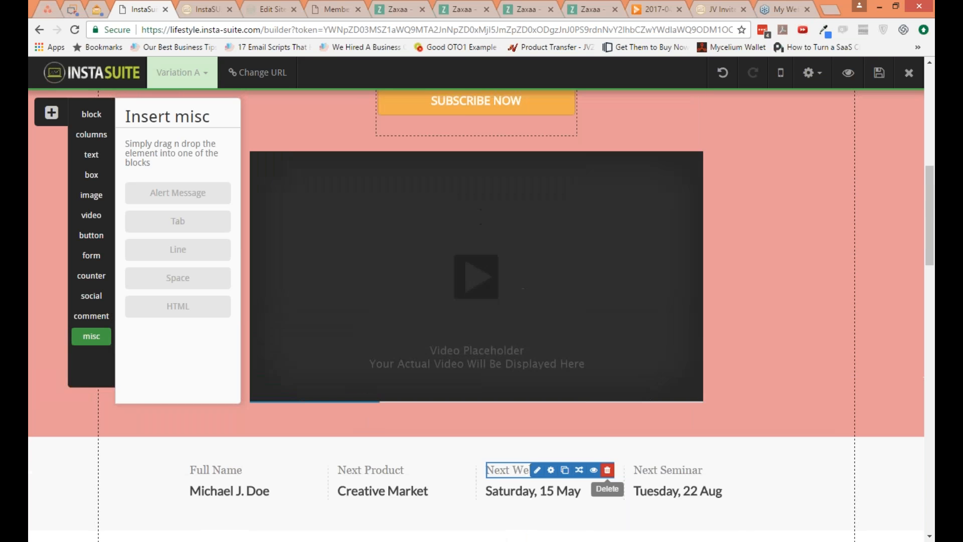
scroll(607, 471, "up", 5)
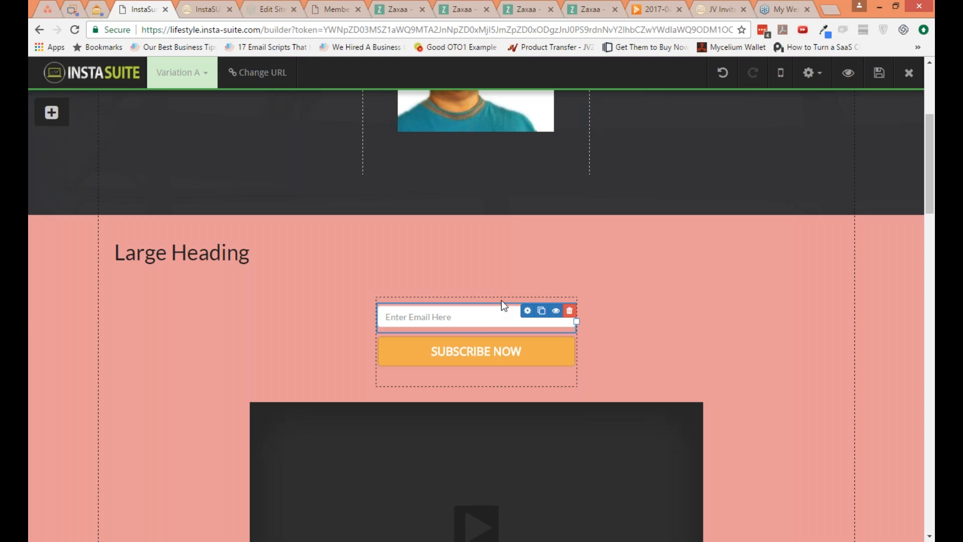
Step: Set the opt-in form's width to 326 and its minimum height to 30 in the form settings
left_click(513, 305)
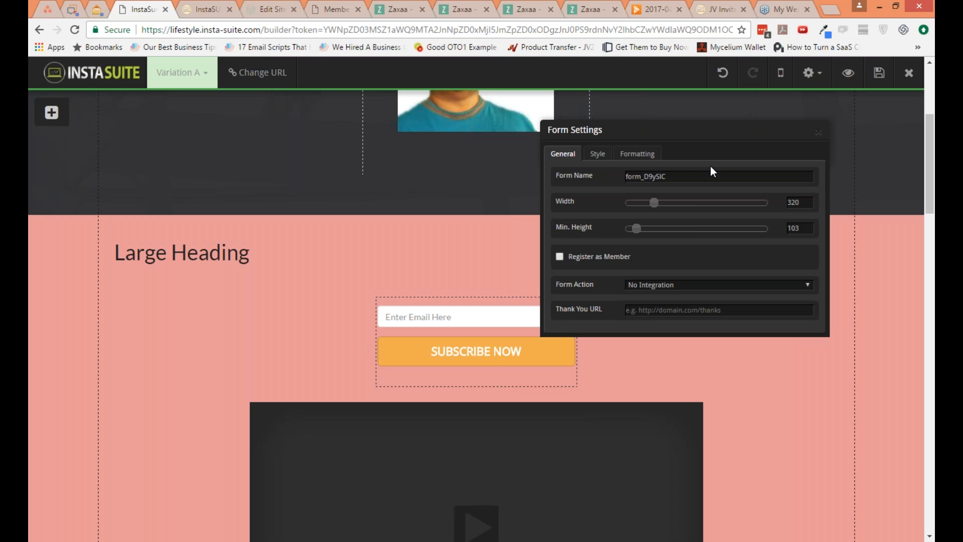
left_click(687, 178)
mouse_move(652, 201)
left_mouse_down()
mouse_move(675, 203)
mouse_move(634, 203)
mouse_move(657, 202)
left_mouse_up()
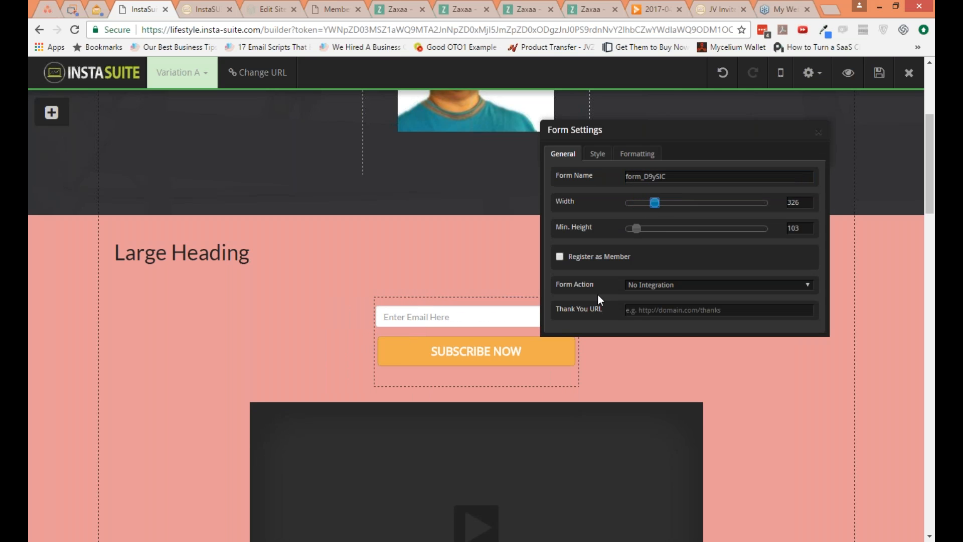
left_click_drag(635, 232, 609, 236)
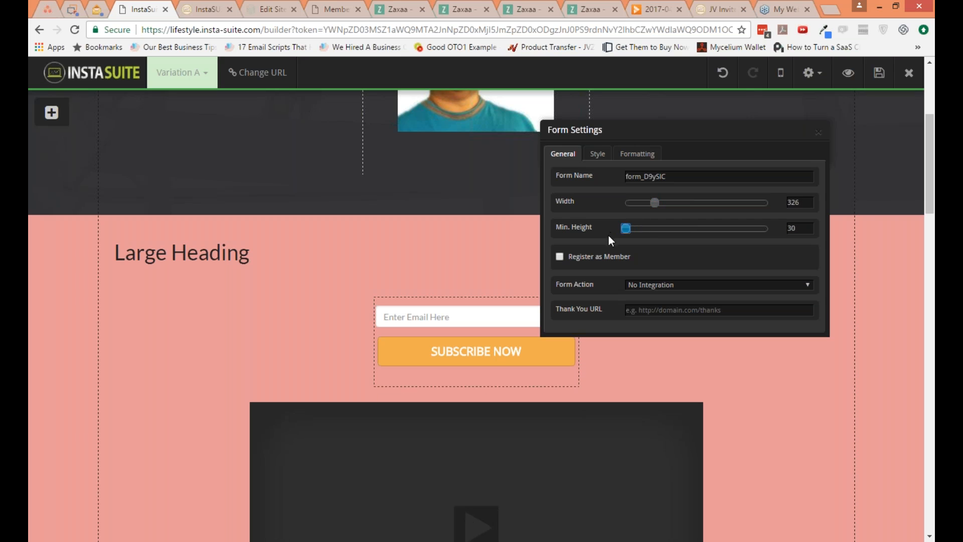
Step: Try the Register as Member option on the opt-in form and review the products available for member access
left_click(609, 262)
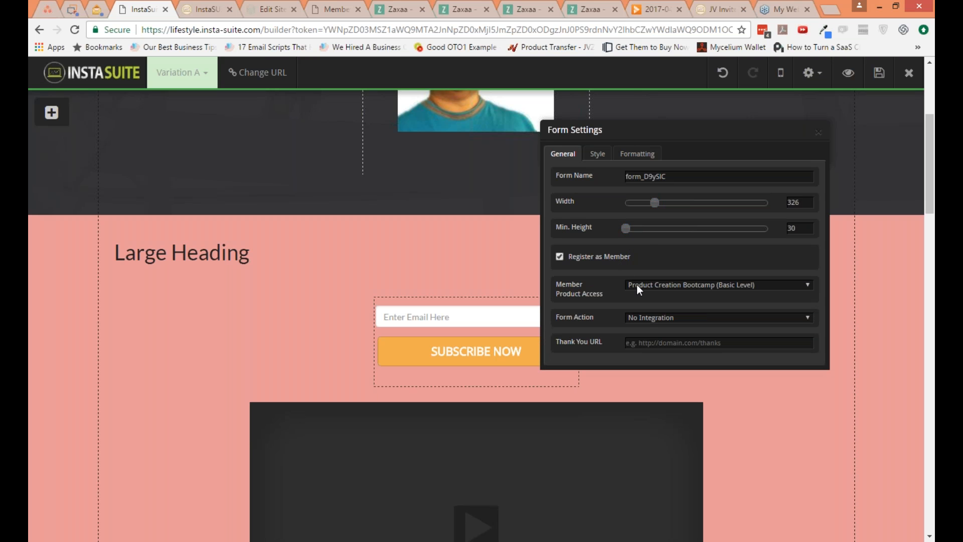
left_click(641, 284)
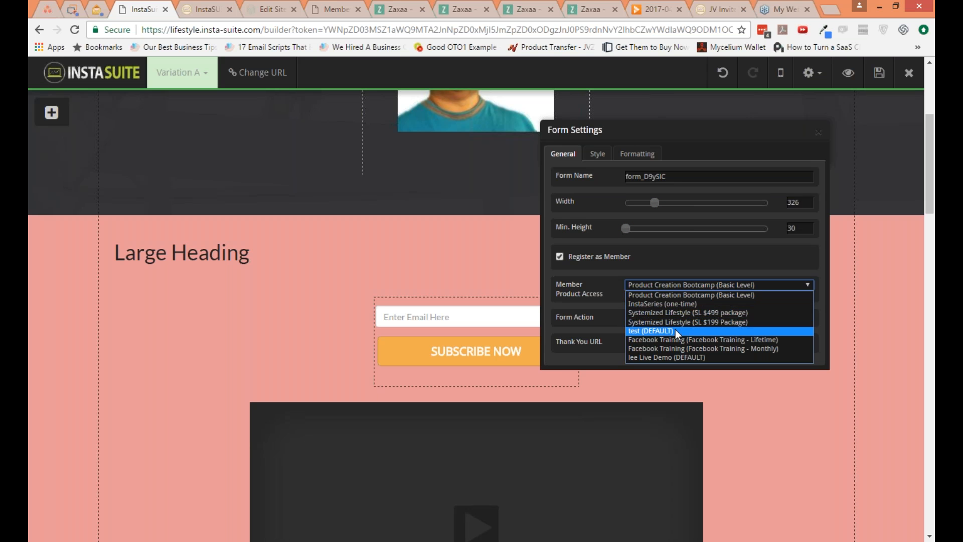
left_click(608, 266)
left_click(607, 269)
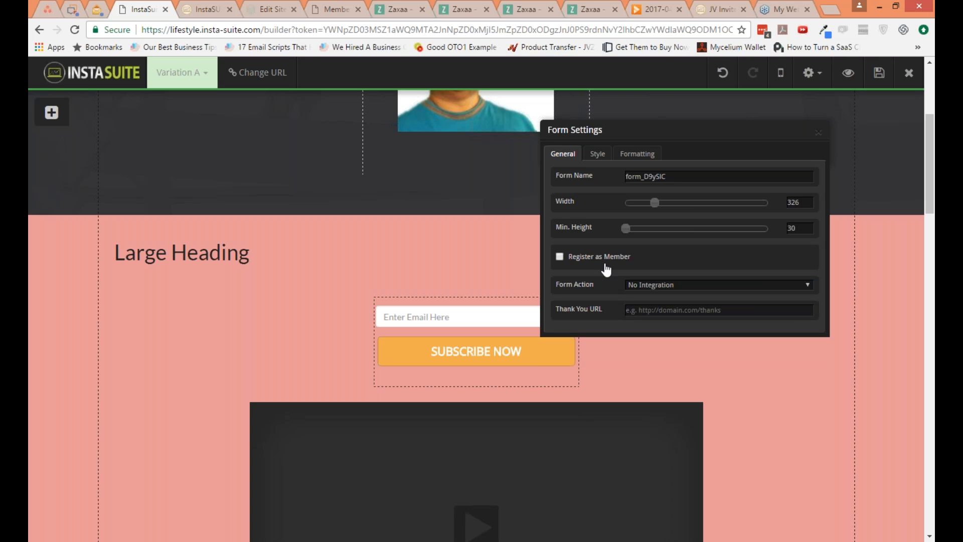
Step: Set the form action to Subscribe to Email List with the InstaSuite email service and the free_doneby7 list
left_click(688, 287)
left_click(680, 302)
left_click(673, 309)
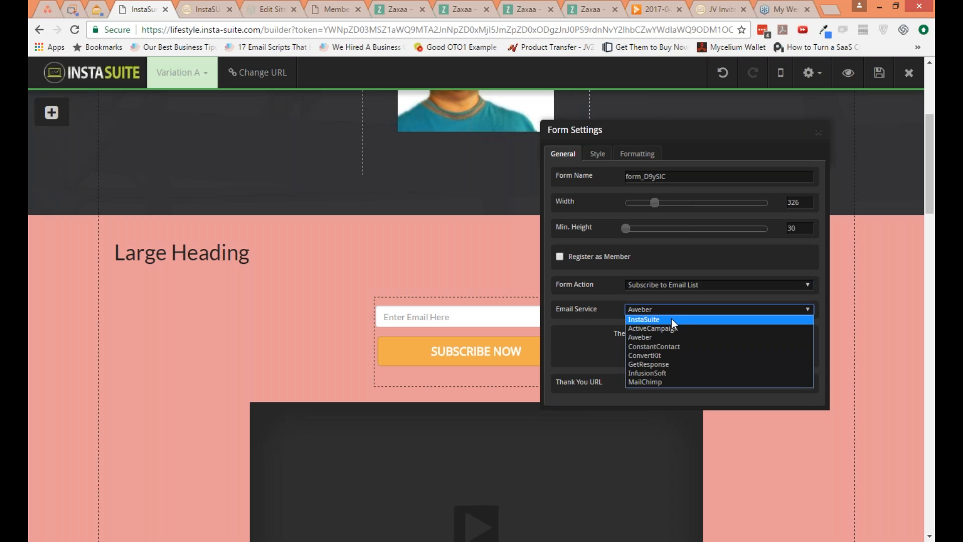
left_click(671, 319)
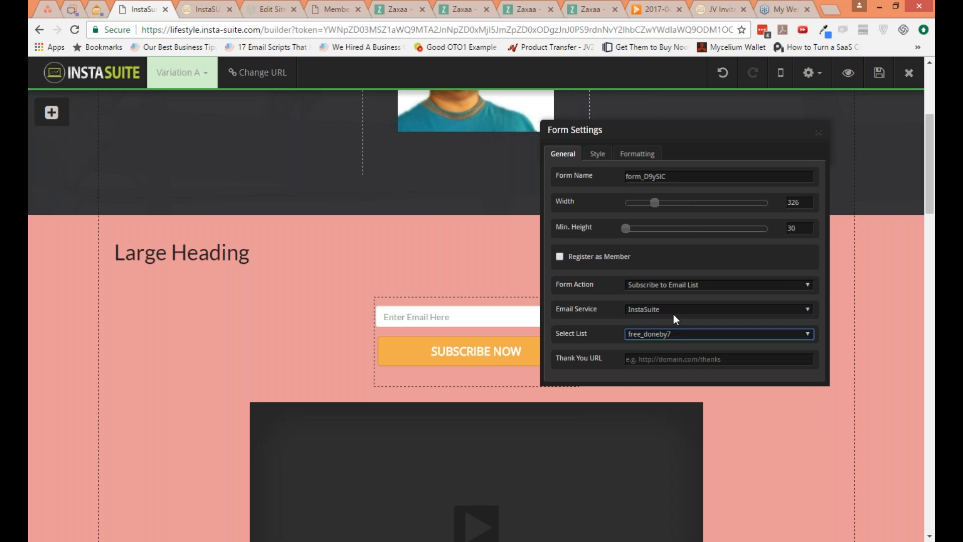
left_click(673, 311)
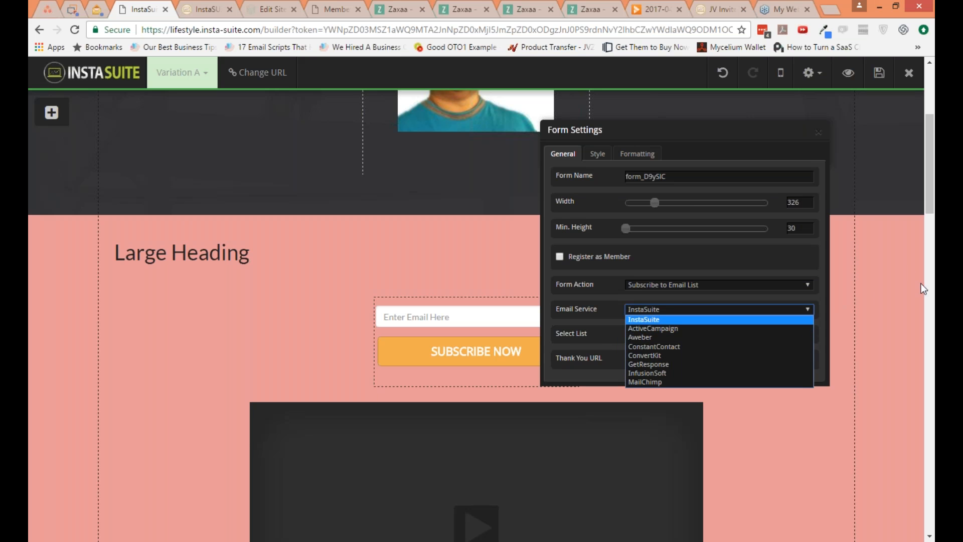
left_click(705, 311)
left_click(686, 359)
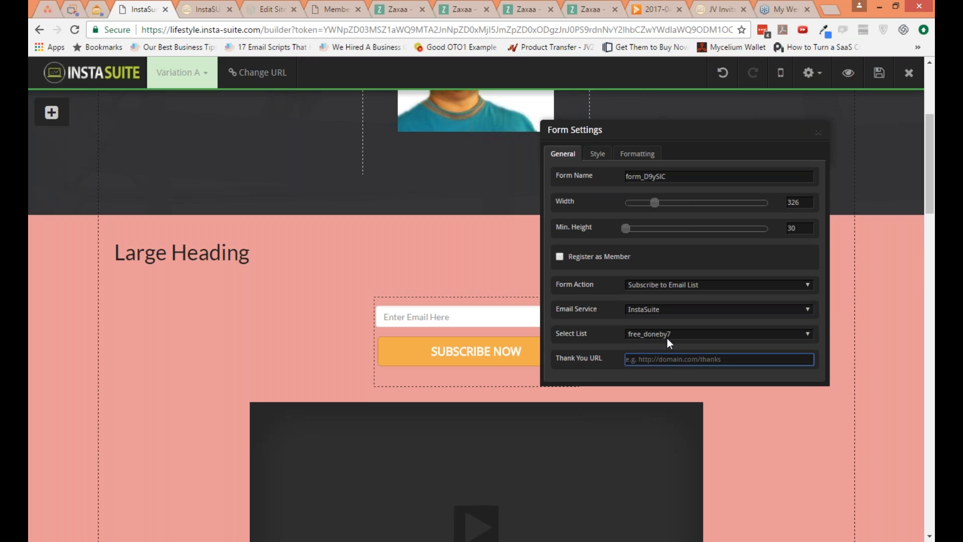
Step: Try the Register to Webinar Event form action, review its webinar services, and switch to Register to Webinar & Subscribe to List
left_click(670, 286)
left_click(670, 303)
key("Down")
left_click(670, 310)
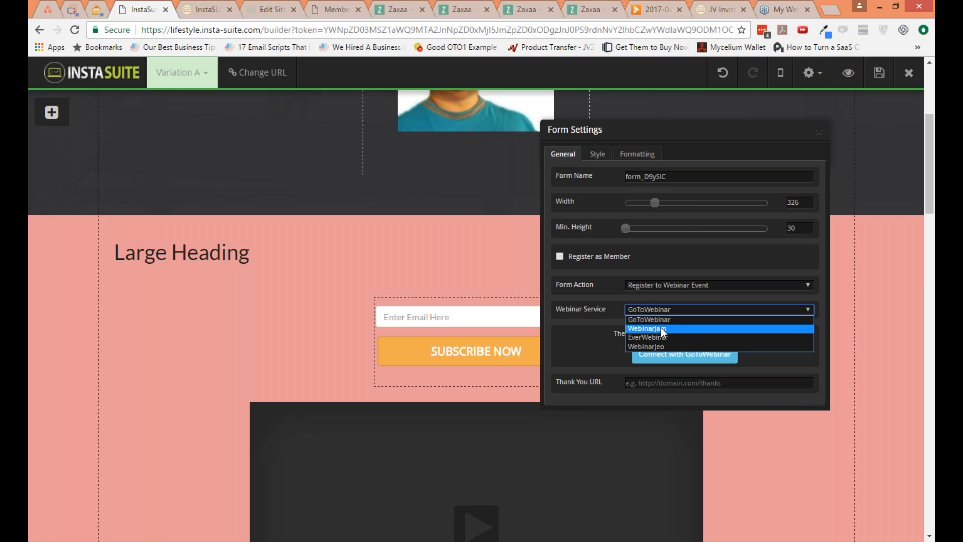
left_click(670, 286)
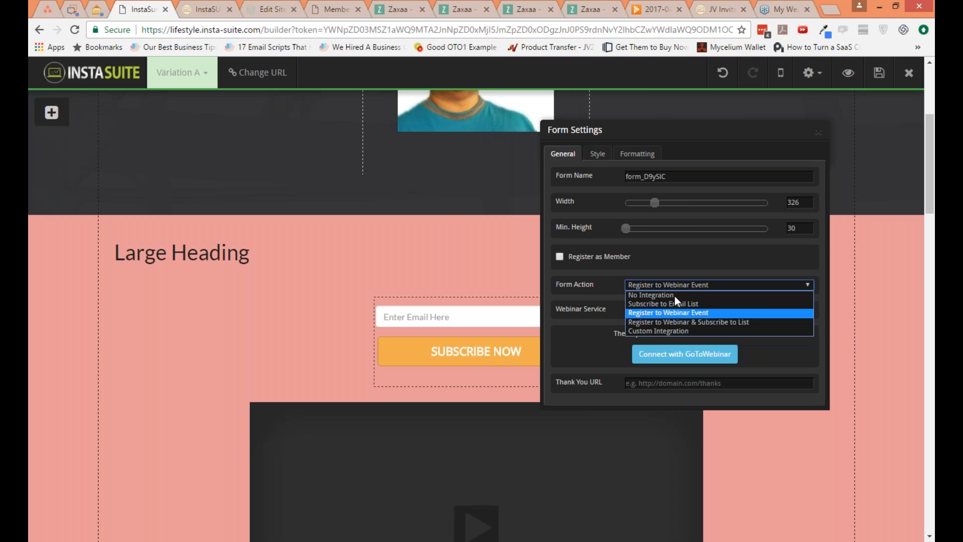
left_click(678, 322)
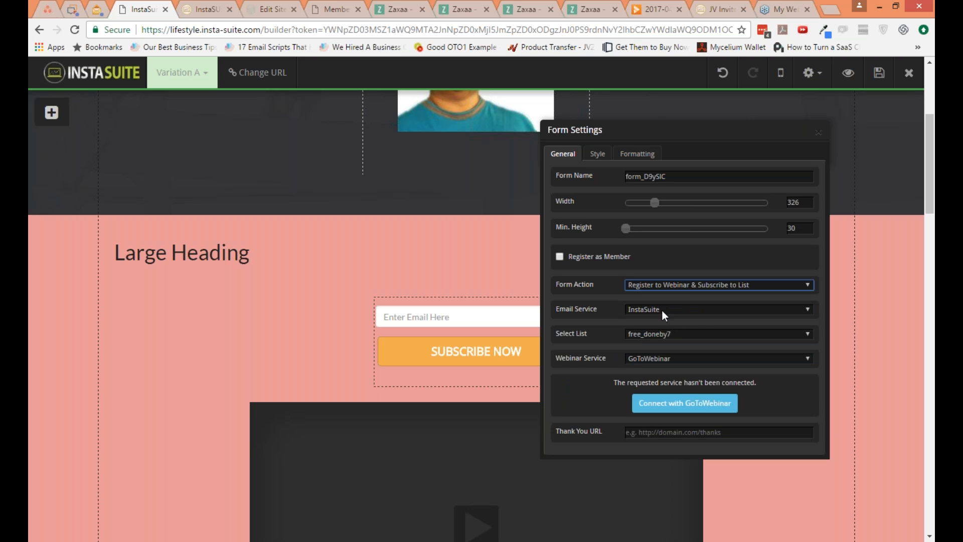
Step: Set the form action to Custom Integration and view the raw HTML form parser without processing any code
left_click(667, 285)
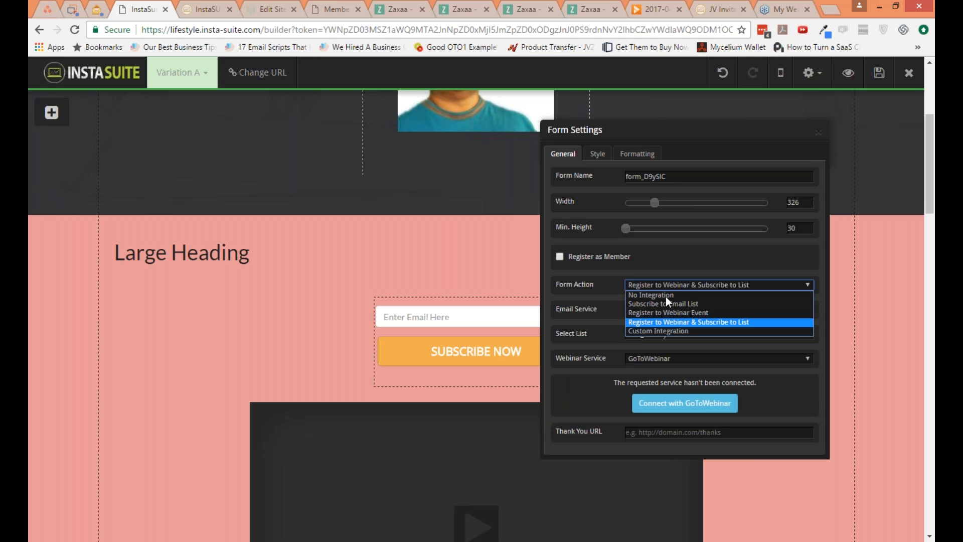
left_click(665, 331)
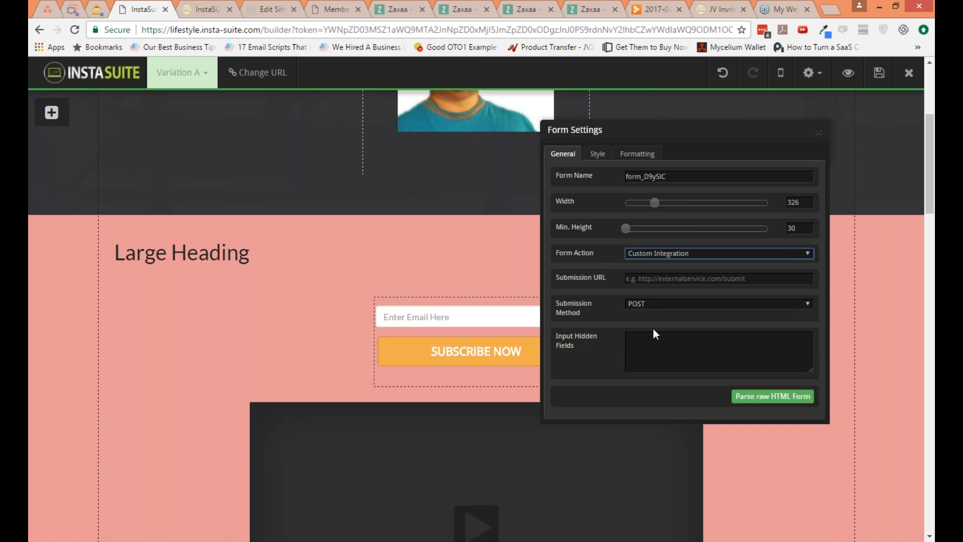
left_click(790, 396)
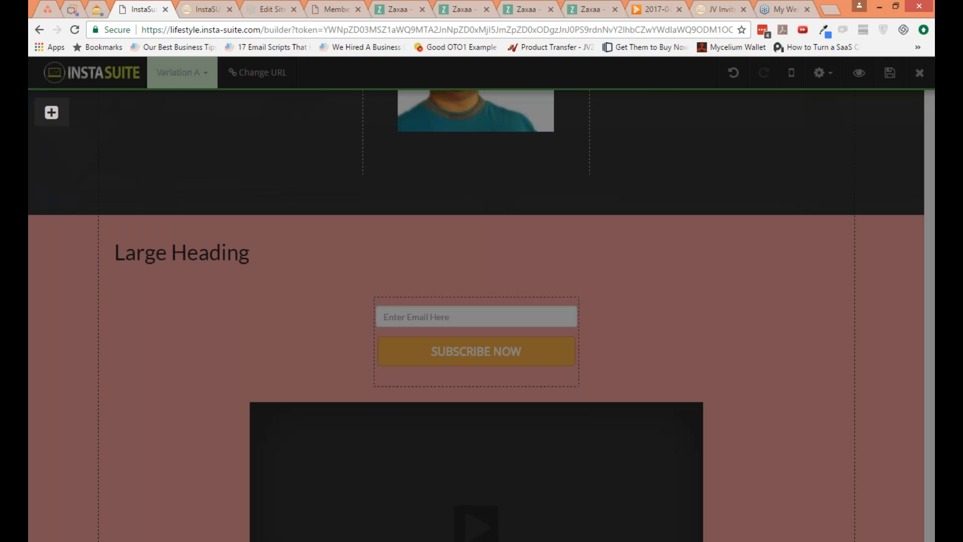
left_click(469, 159)
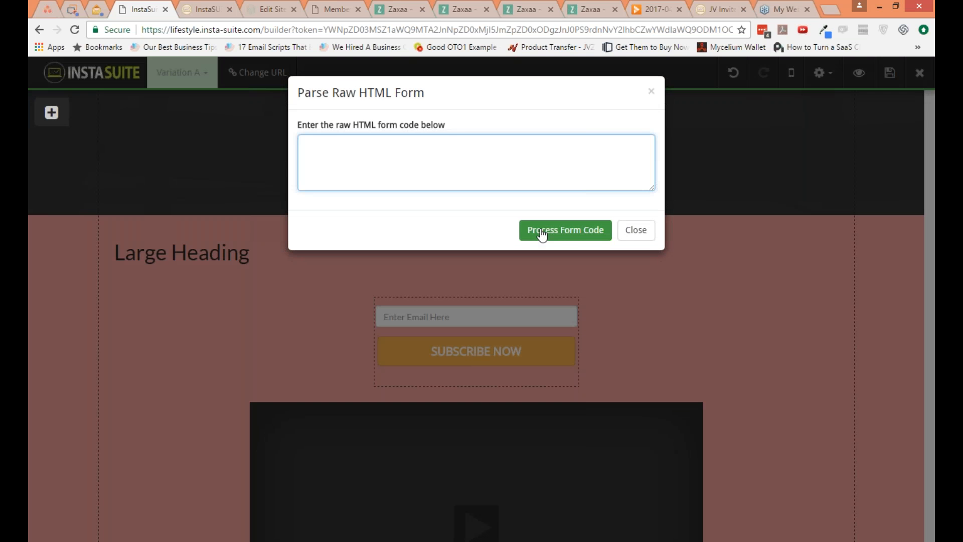
left_click(635, 231)
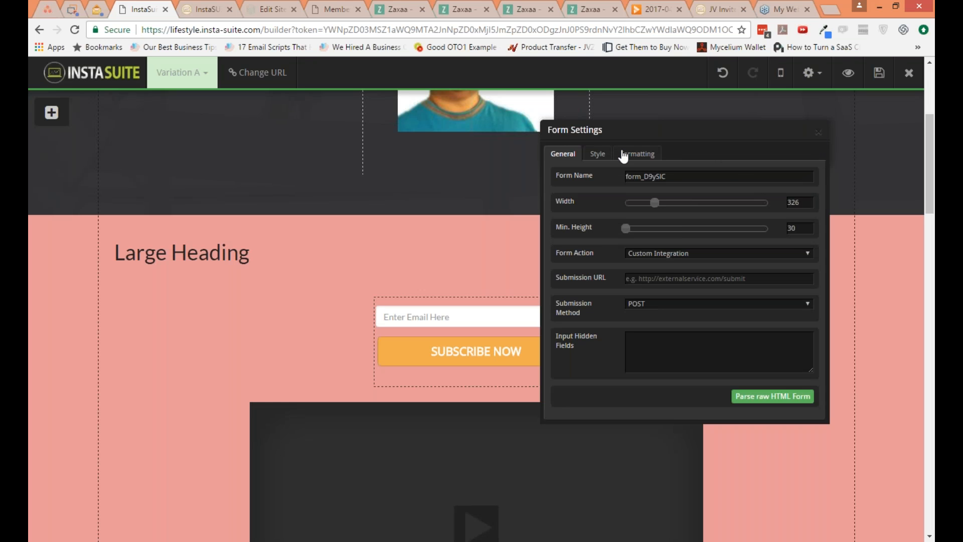
Step: Review the form's style and formatting options, enable Hide Label(s), and close the form settings
left_click(602, 156)
left_click(633, 159)
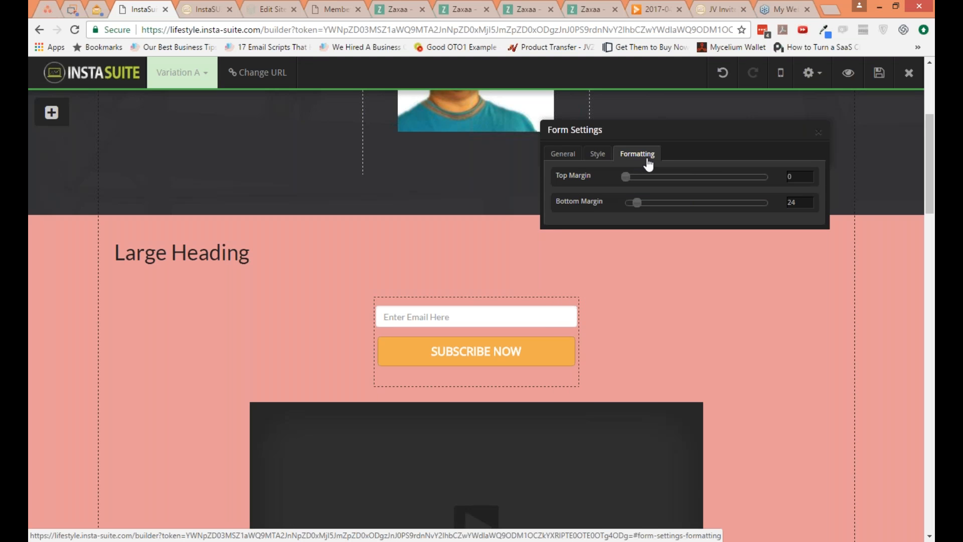
left_click(610, 154)
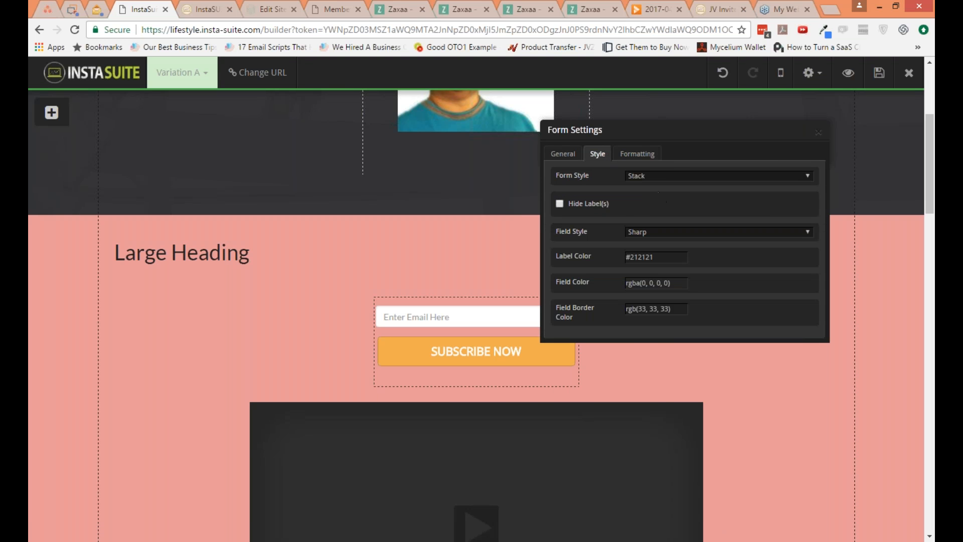
left_click(601, 203)
left_click(601, 204)
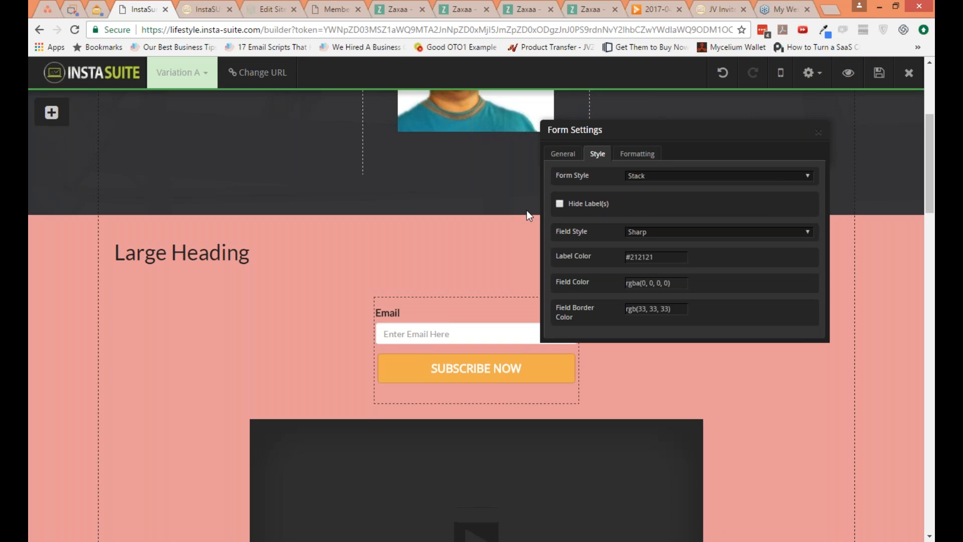
left_click(571, 205)
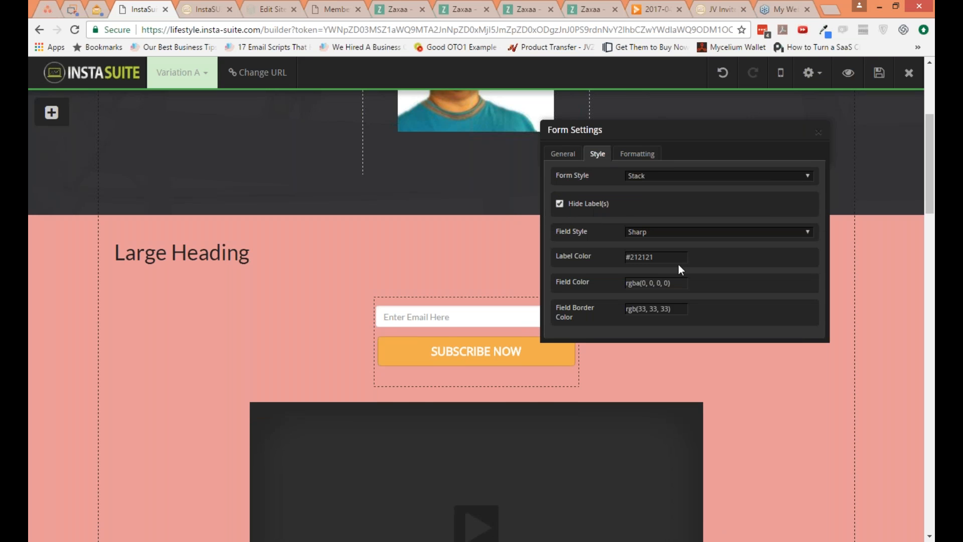
left_click(818, 132)
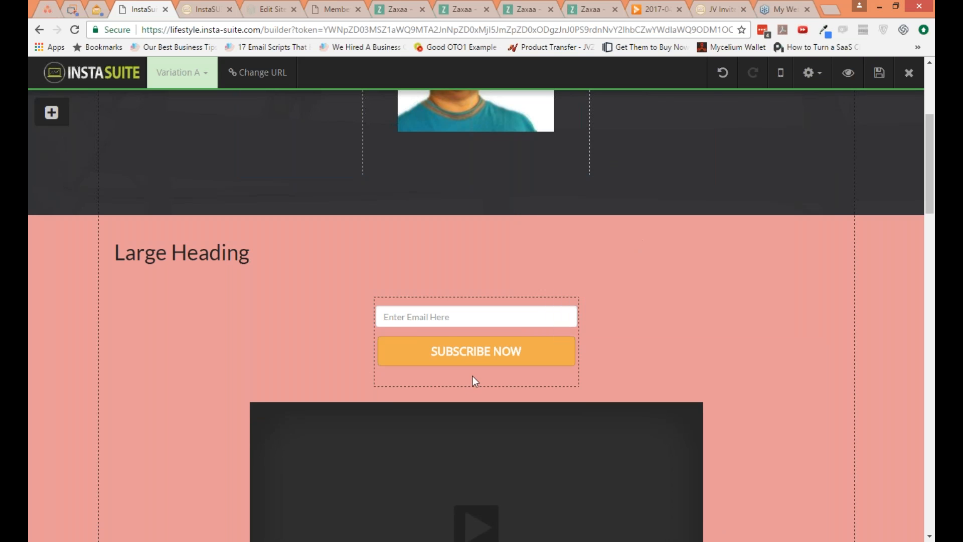
Step: Change the opt-in form's button label to "GET IN NOW!" and set the button size to Normal
mouse_move(520, 350)
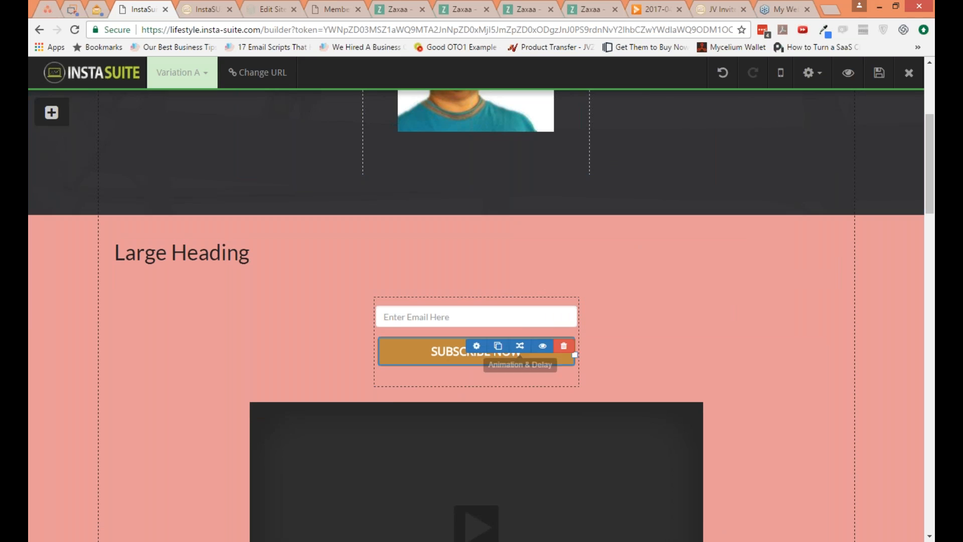
left_click(476, 353)
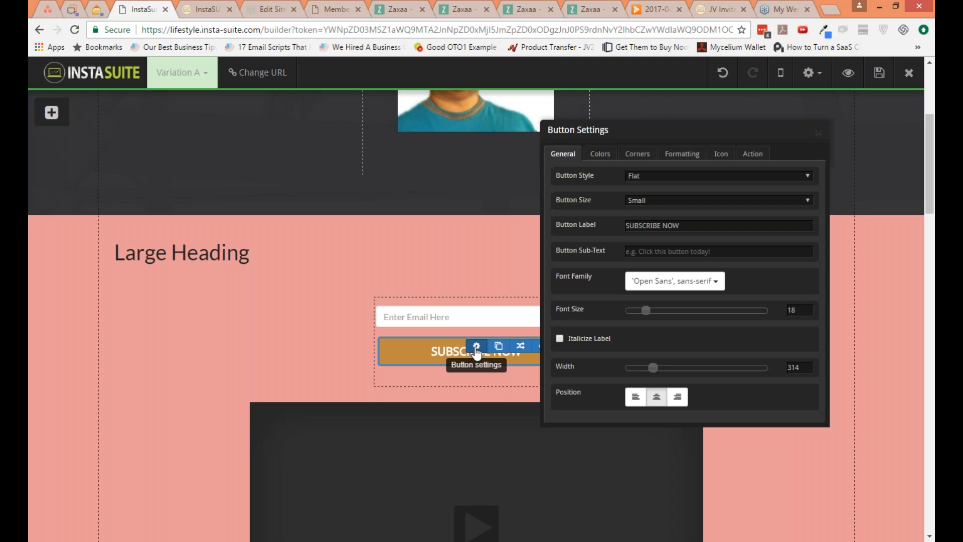
left_click(682, 227)
key("ctrl+a")
type("GET IN NOW!")
left_click(656, 206)
left_click(670, 222)
key("Down")
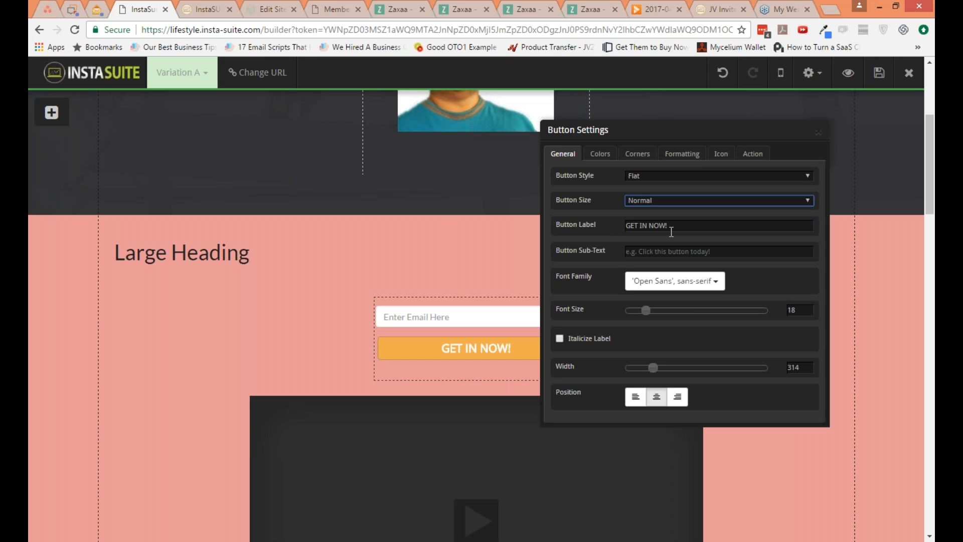
Step: Set the button style to Gradient and its font family to Arial
left_click(658, 182)
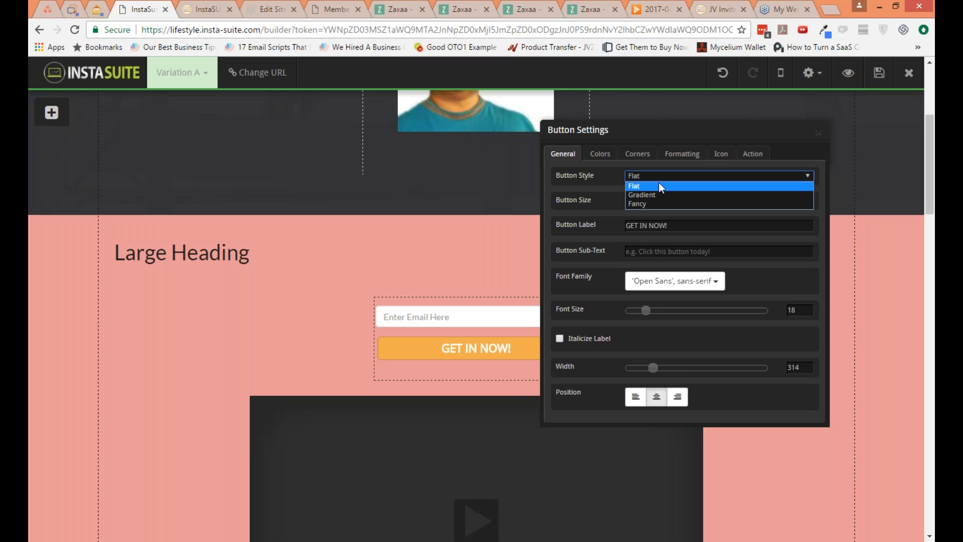
left_click(658, 195)
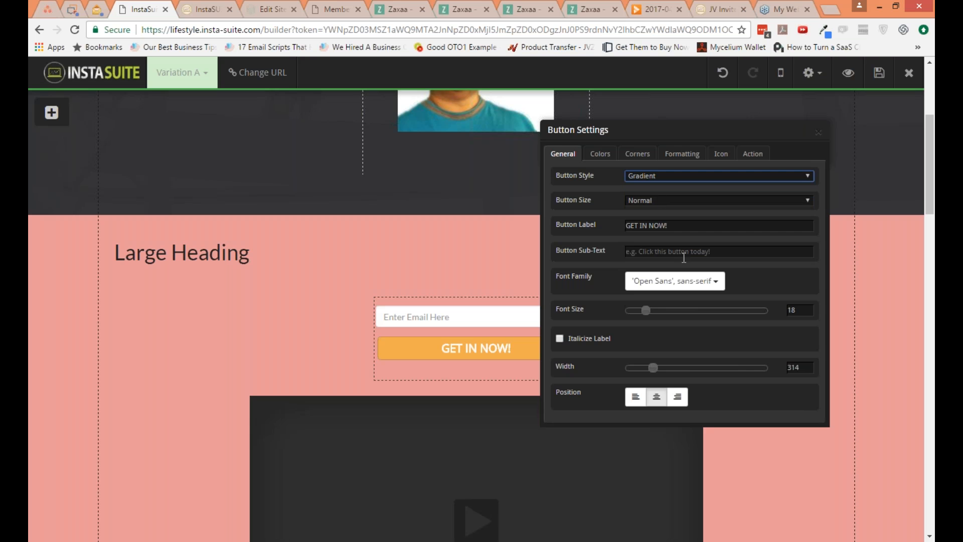
left_click(697, 284)
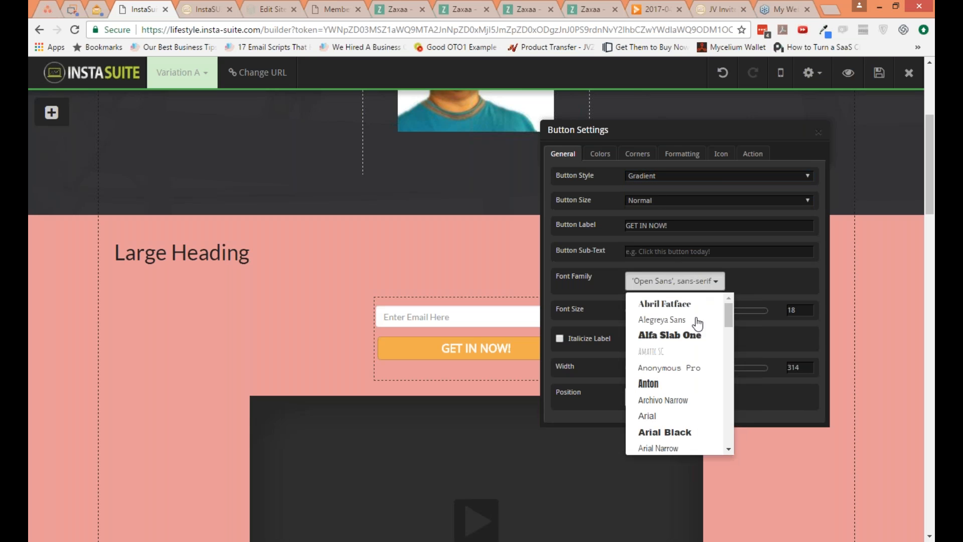
left_click(680, 399)
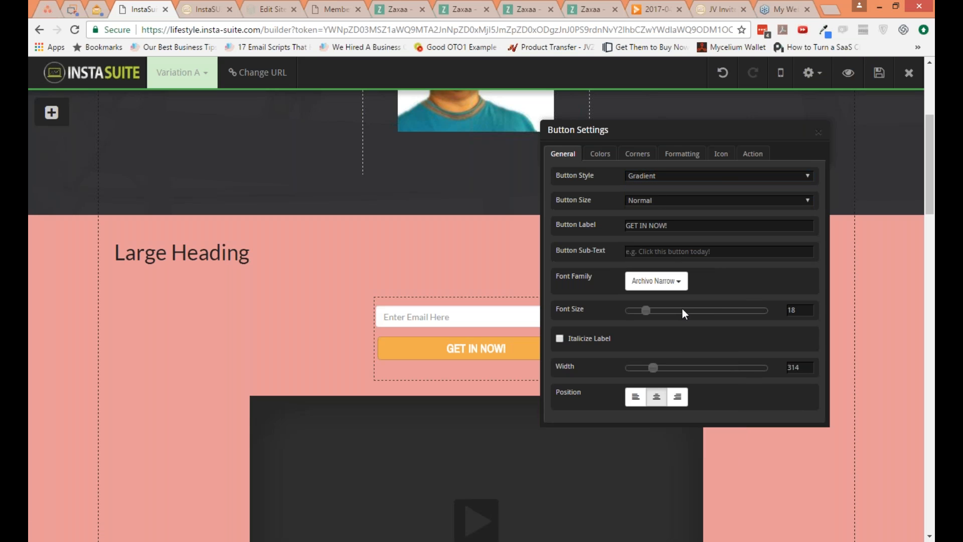
left_click(673, 279)
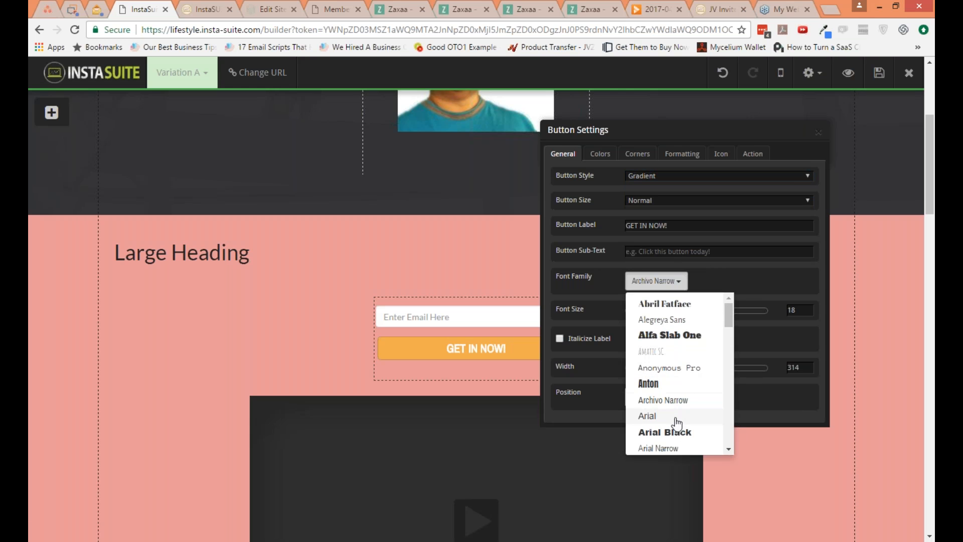
left_click(672, 416)
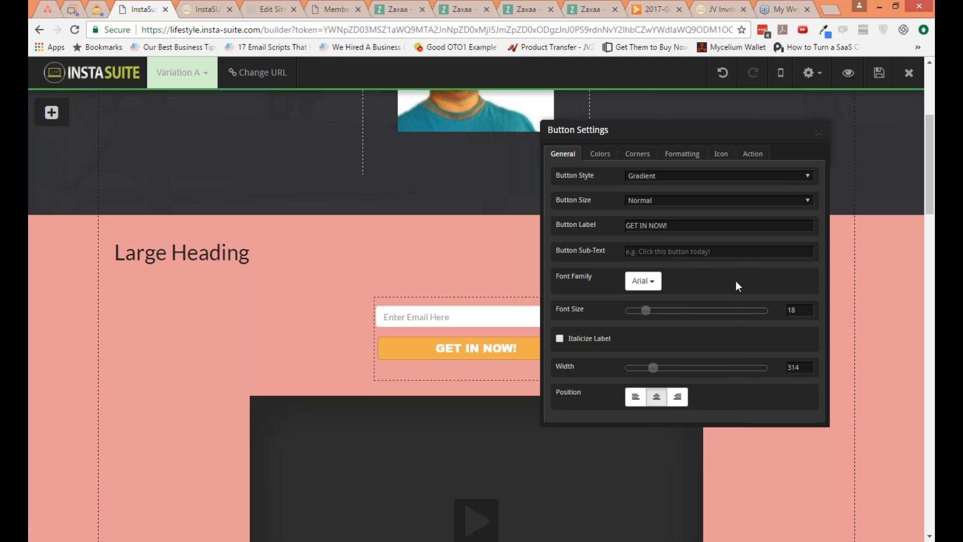
Step: Increase the button's font size to 35 and set its width to 298, keeping it center-aligned
left_click_drag(648, 311, 667, 313)
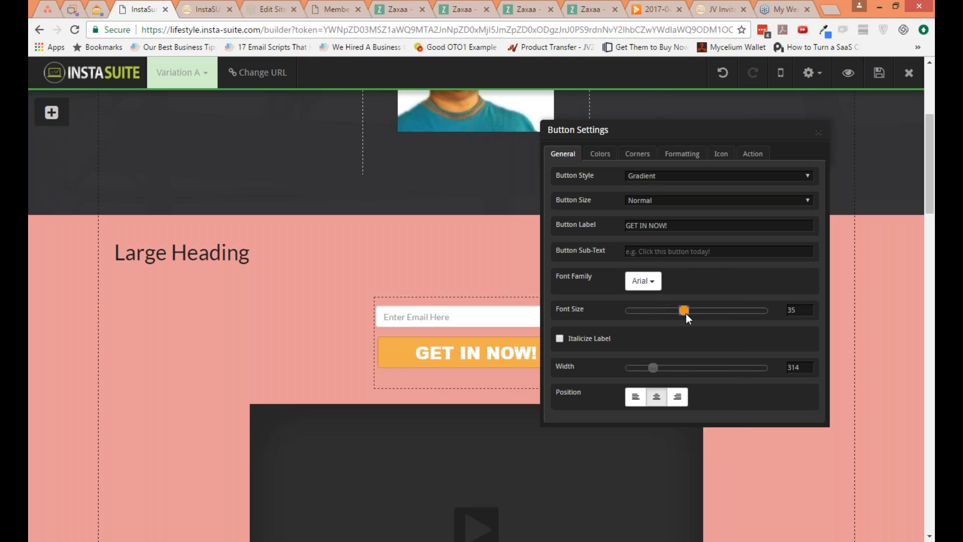
left_click(685, 314)
mouse_move(648, 368)
left_mouse_down()
mouse_move(680, 368)
mouse_move(652, 367)
left_mouse_up()
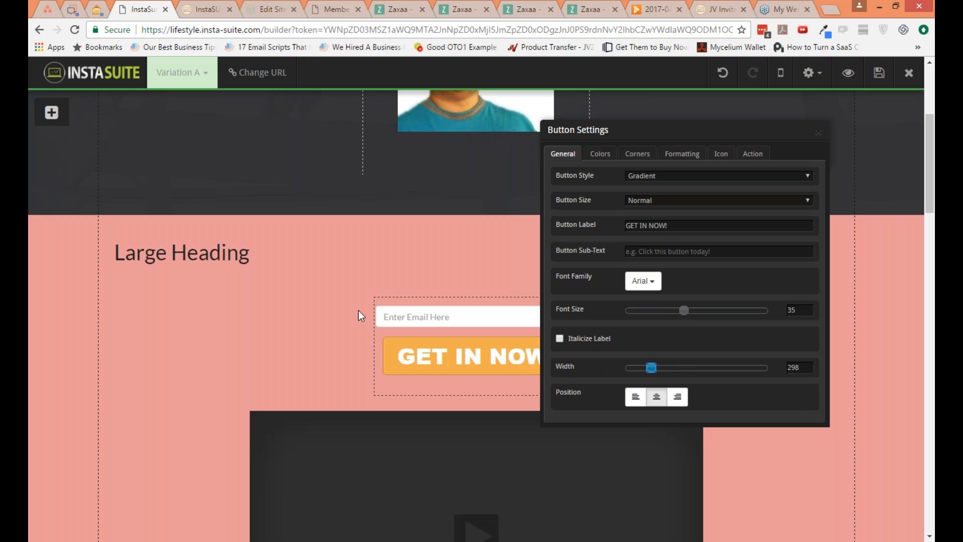
left_click(643, 399)
left_click(656, 397)
Step: Review the button's color, corner and margin settings, and add the cloud download symbol as its left icon
left_click(597, 155)
left_click(637, 155)
left_click(687, 156)
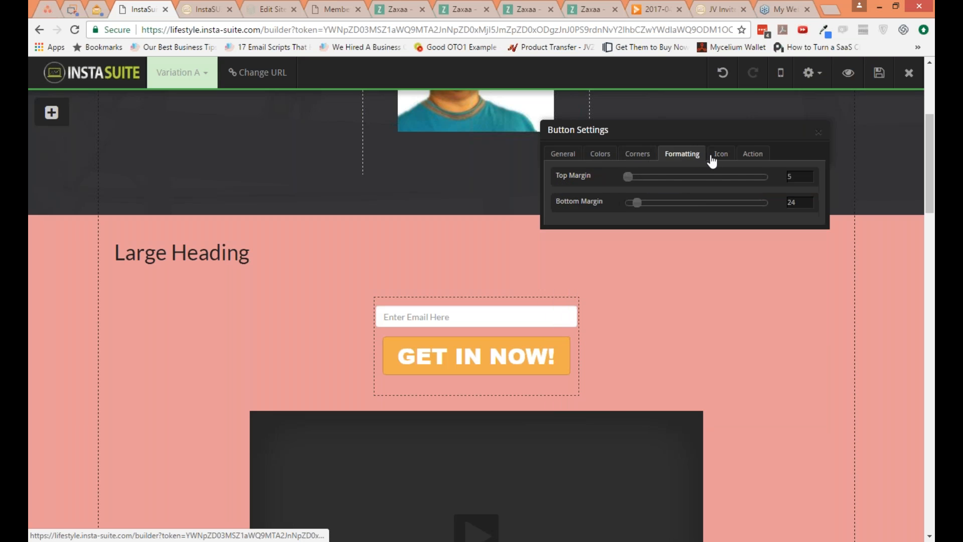
left_click(718, 155)
left_click(650, 211)
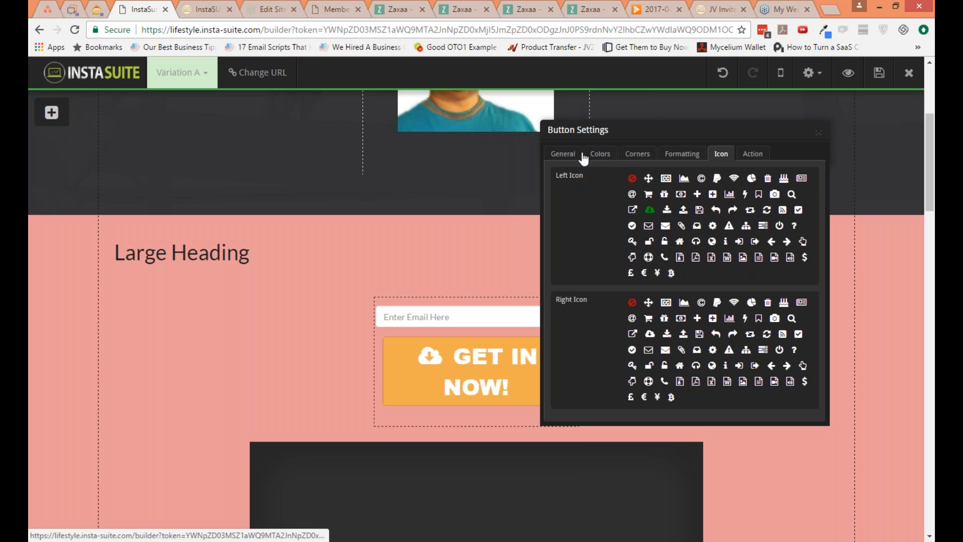
Step: Set the button's font size to 28 and its on-click action to Submit Form for form_D9ySIC
left_click(563, 154)
left_click_drag(679, 314, 667, 314)
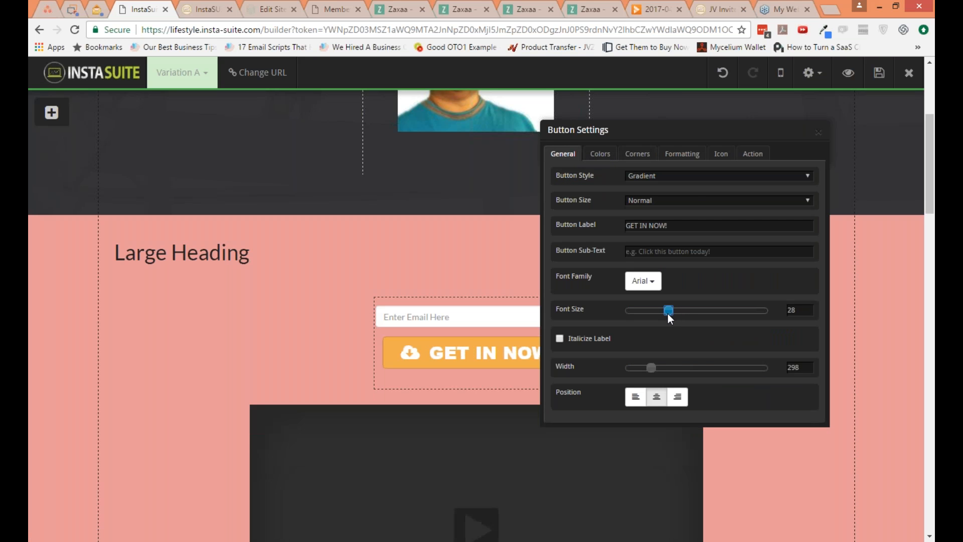
left_click(742, 158)
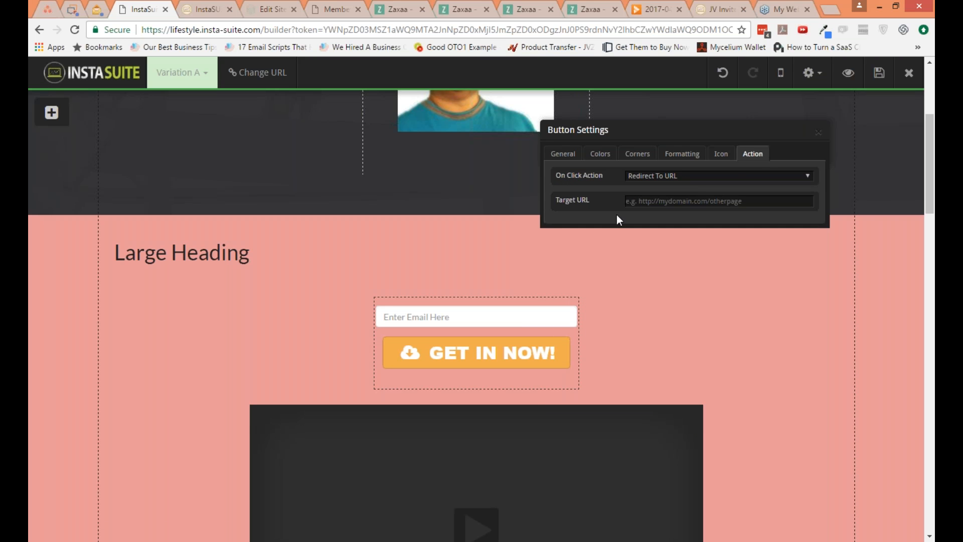
left_click(664, 177)
left_click(667, 204)
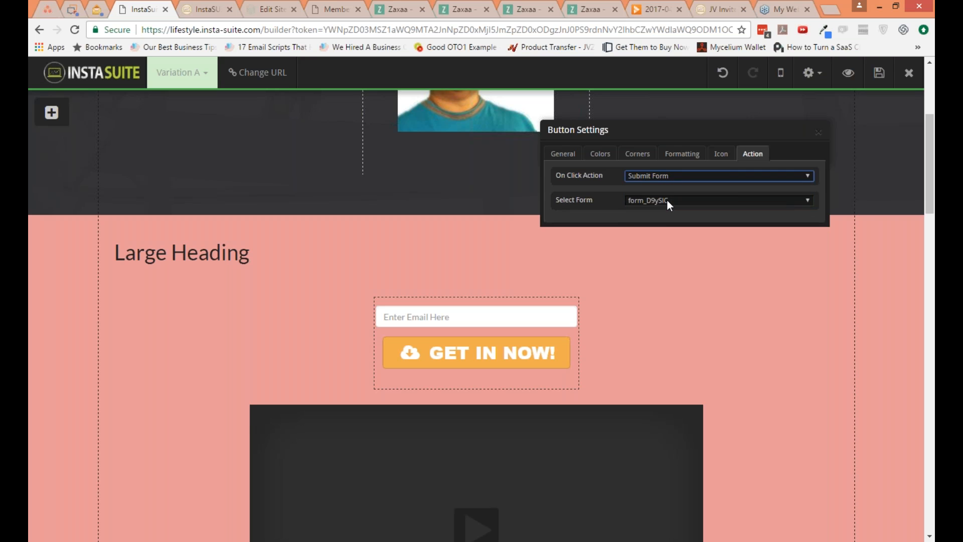
left_click(667, 201)
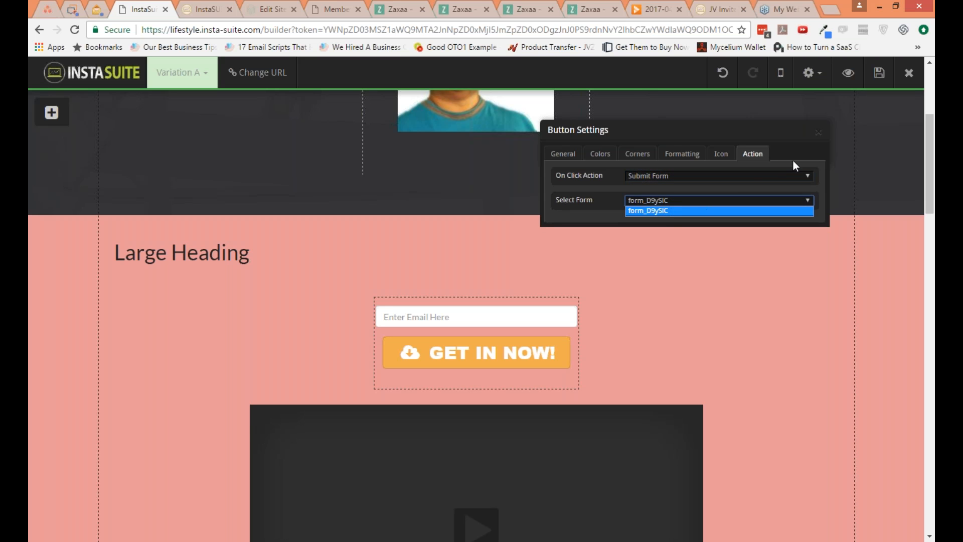
left_click(666, 210)
left_click(817, 131)
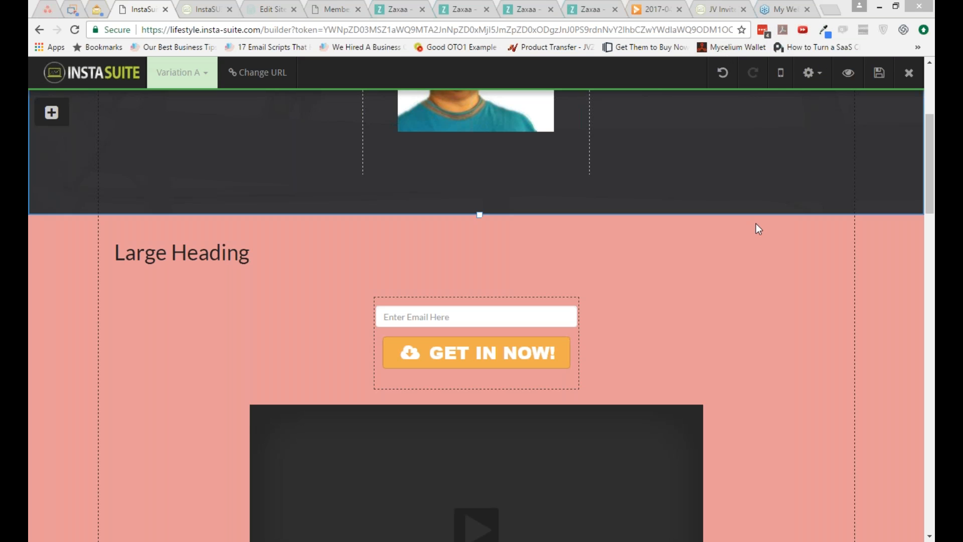
Step: View the page's settings options and dismiss the CCleaner update notification
left_click(819, 73)
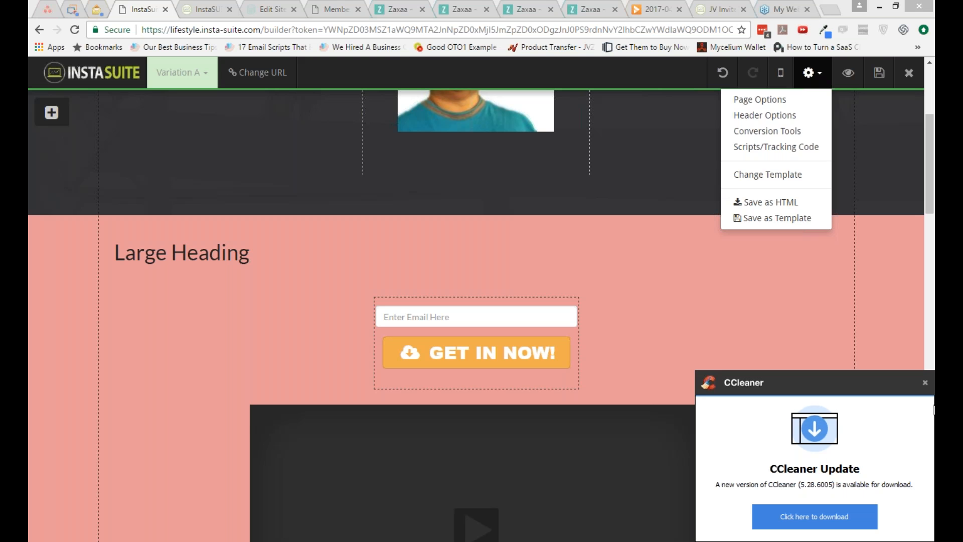
left_click(924, 383)
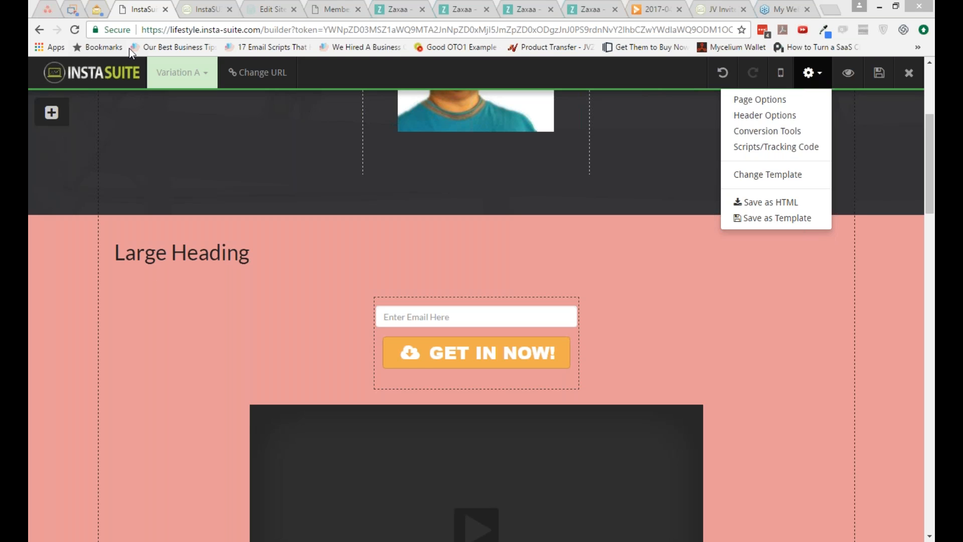
Step: In the opt-in form's settings, keep the form action on Custom Integration and open the raw HTML form parser
mouse_move(471, 352)
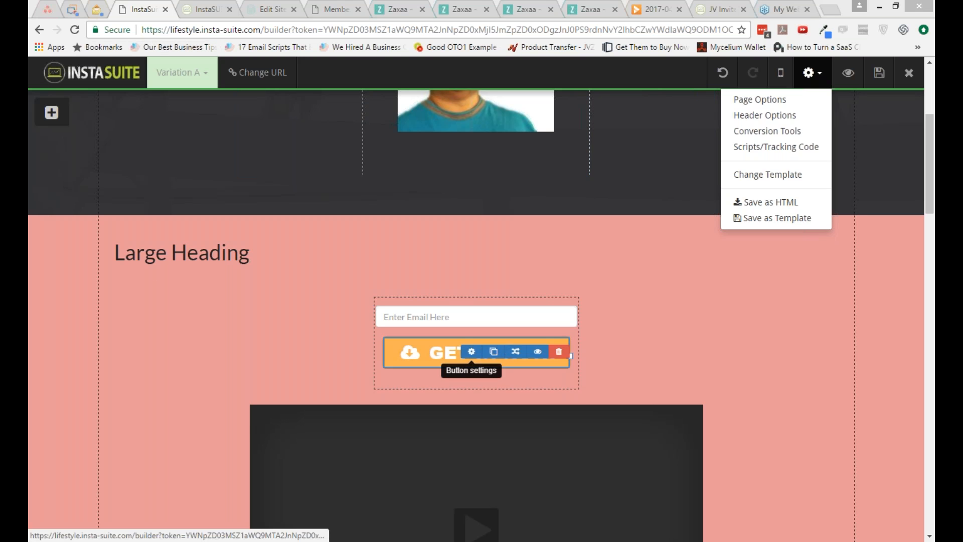
left_click(514, 303)
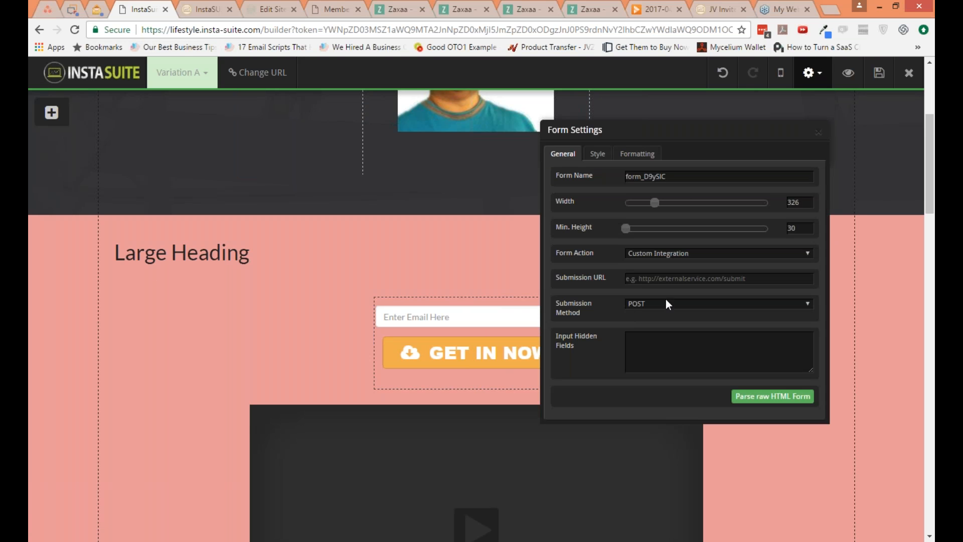
left_click(668, 251)
left_click(669, 252)
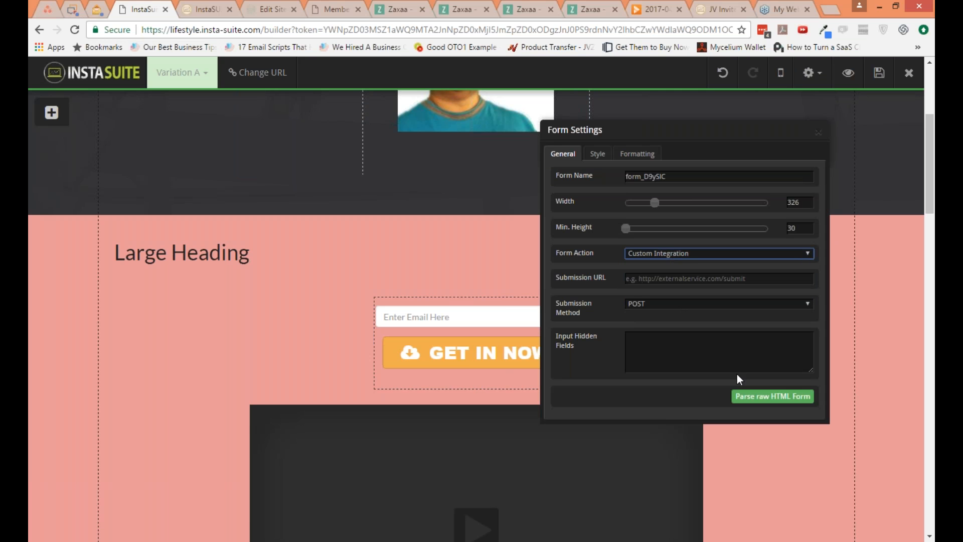
left_click(763, 397)
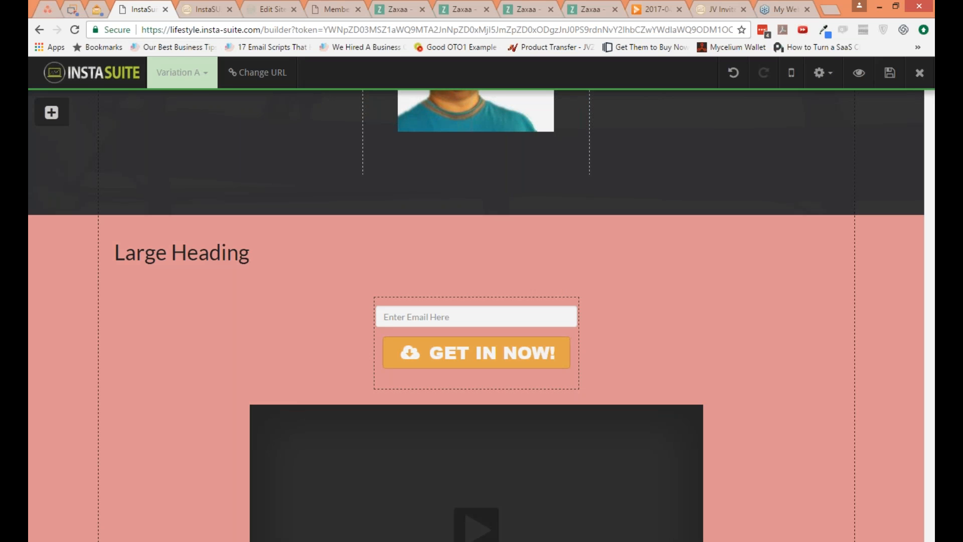
key("alt+Tab")
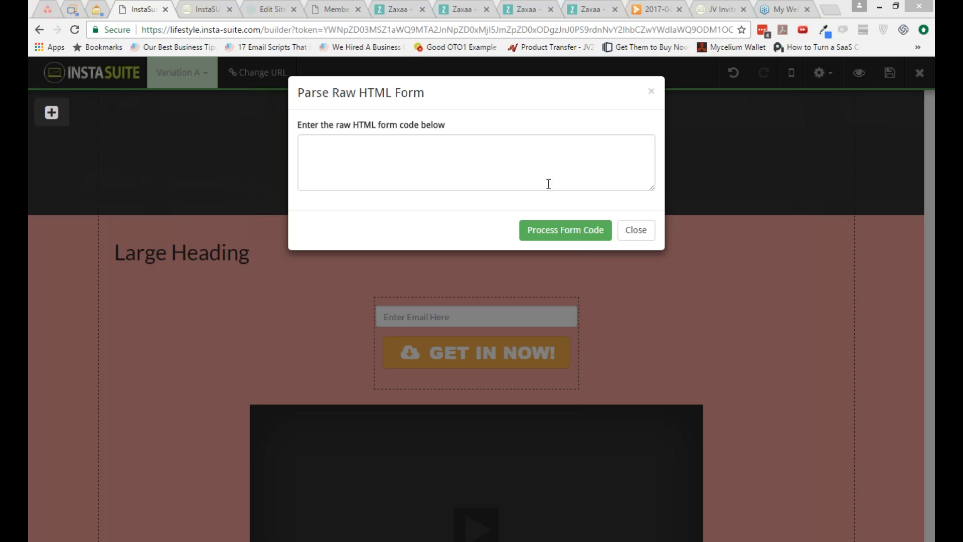
Step: Close the HTML form parser and form settings, and look through the rest of the page down to the testimonial section
left_click(635, 230)
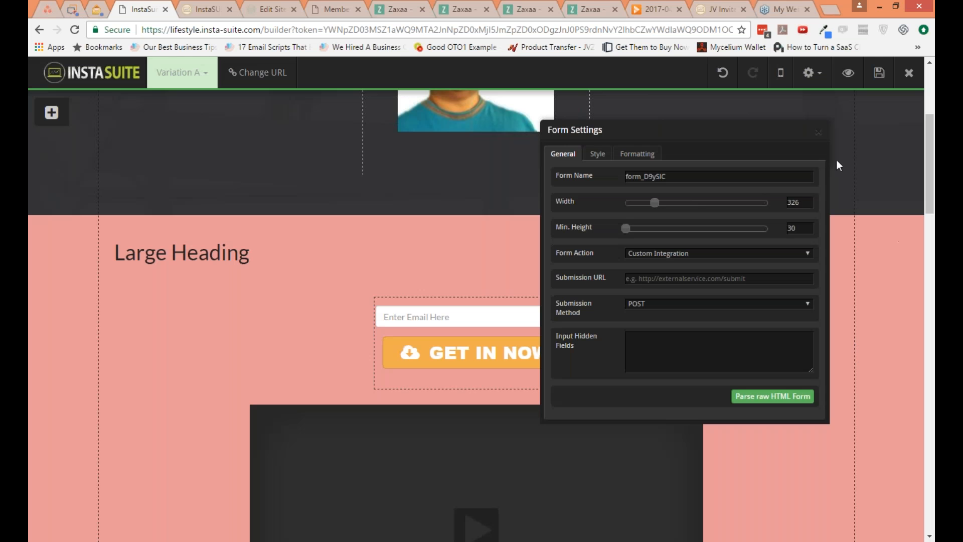
left_click(818, 132)
scroll(745, 334, "down", 6)
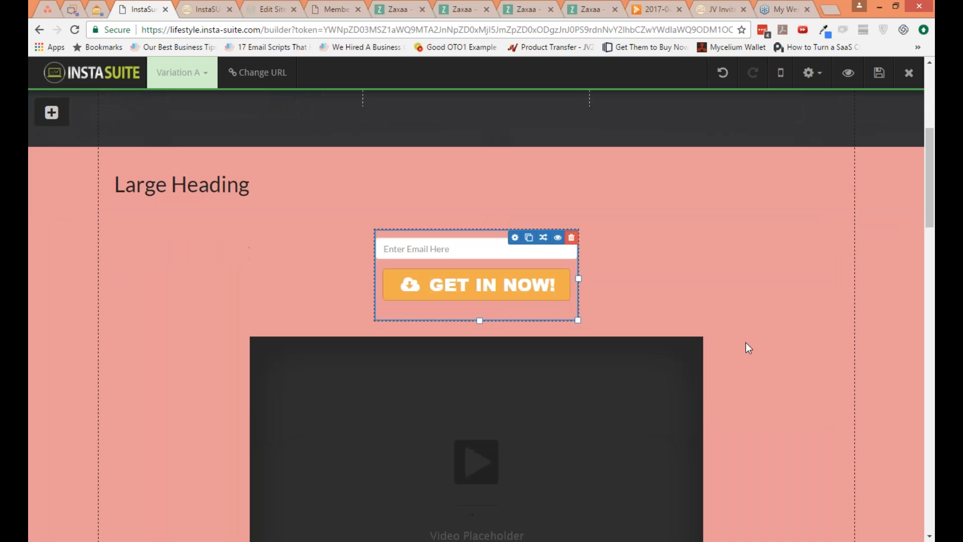
scroll(742, 361, "down", 5)
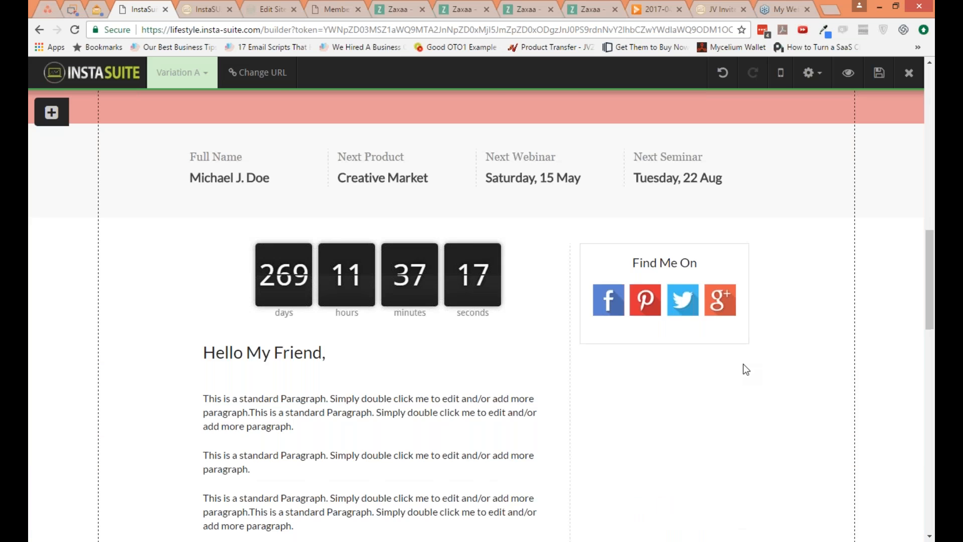
scroll(744, 367, "down", 4)
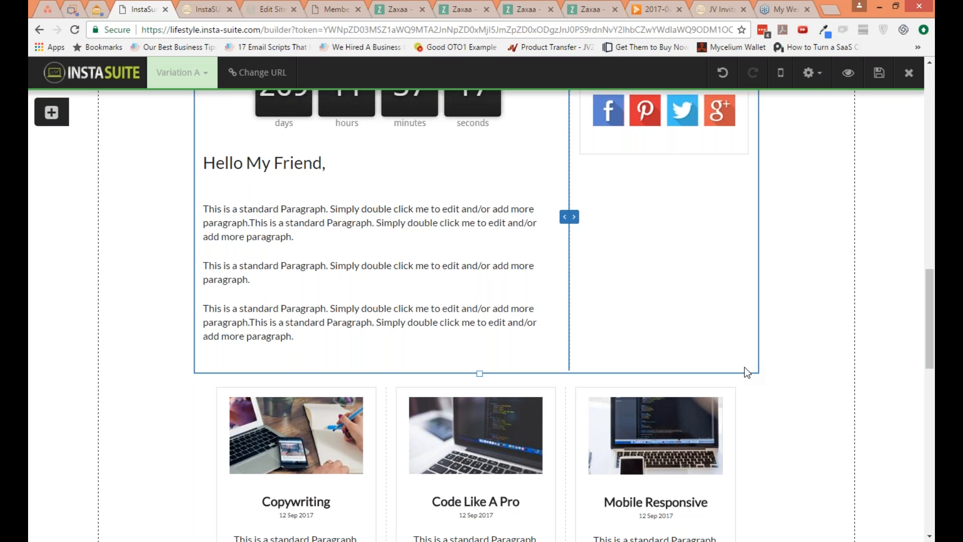
scroll(745, 367, "down", 1)
scroll(634, 297, "up", 3)
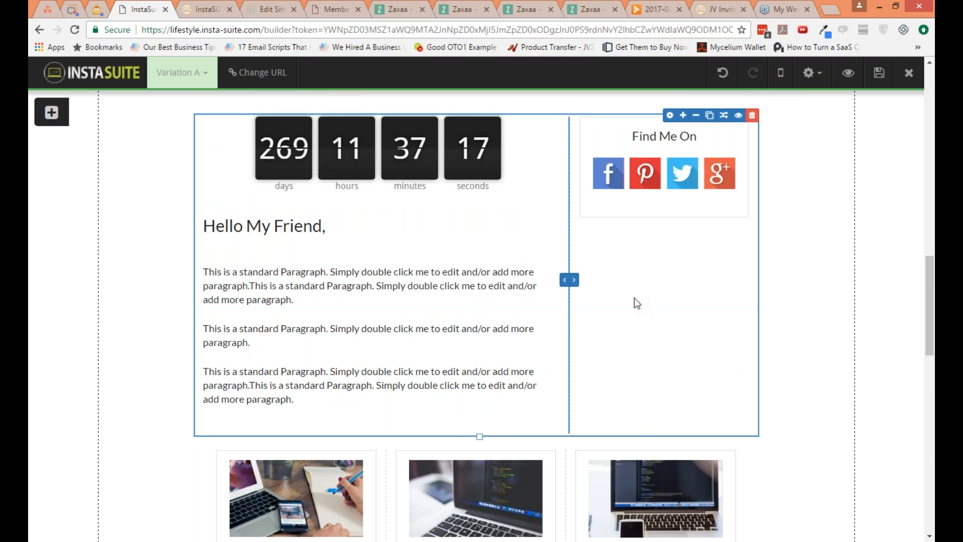
scroll(634, 296, "down", 9)
Step: In the page options, set the page title to "Work With" followed by the page owner's full name
left_click(809, 73)
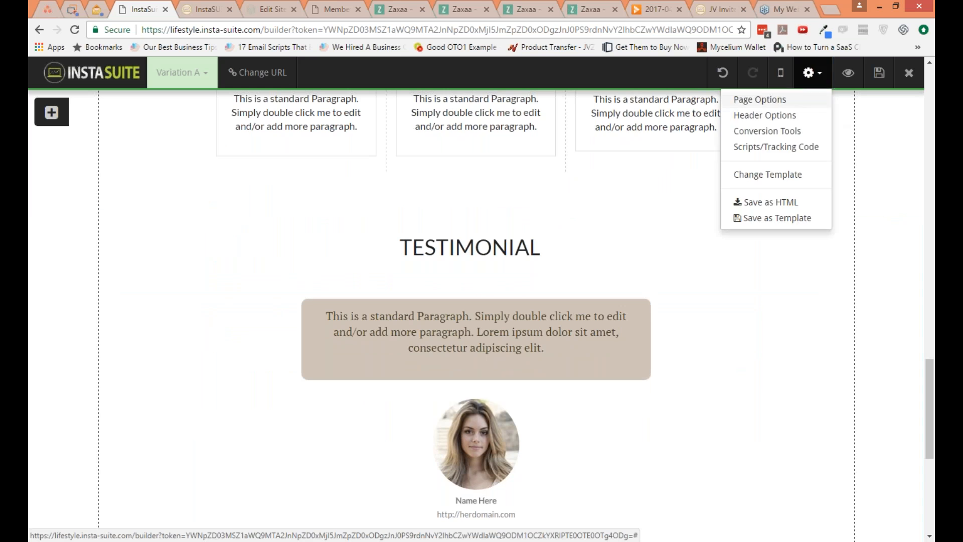
left_click(752, 99)
left_click(666, 178)
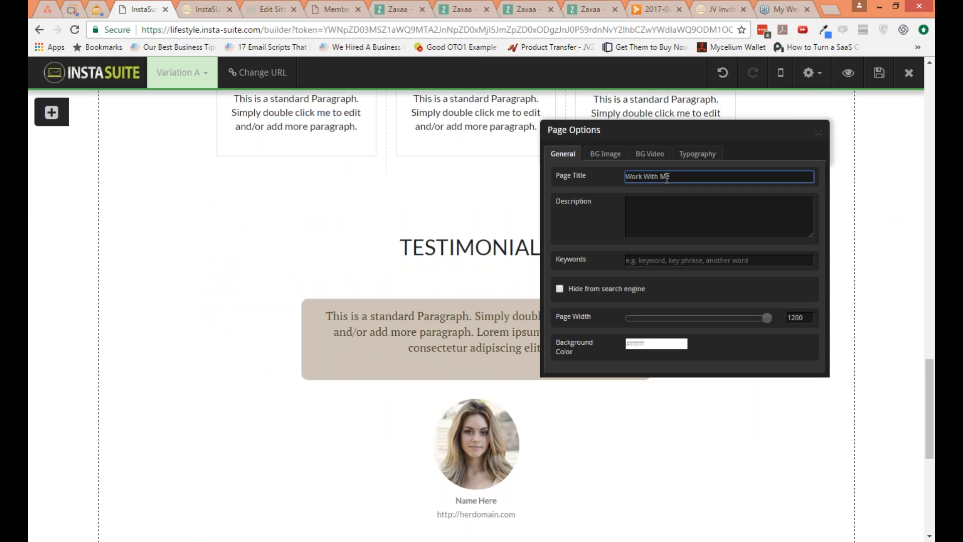
triple_click(688, 179)
type("Work wi")
key("BackSpace")
key("BackSpace")
type("With Neil Napier")
key("Tab")
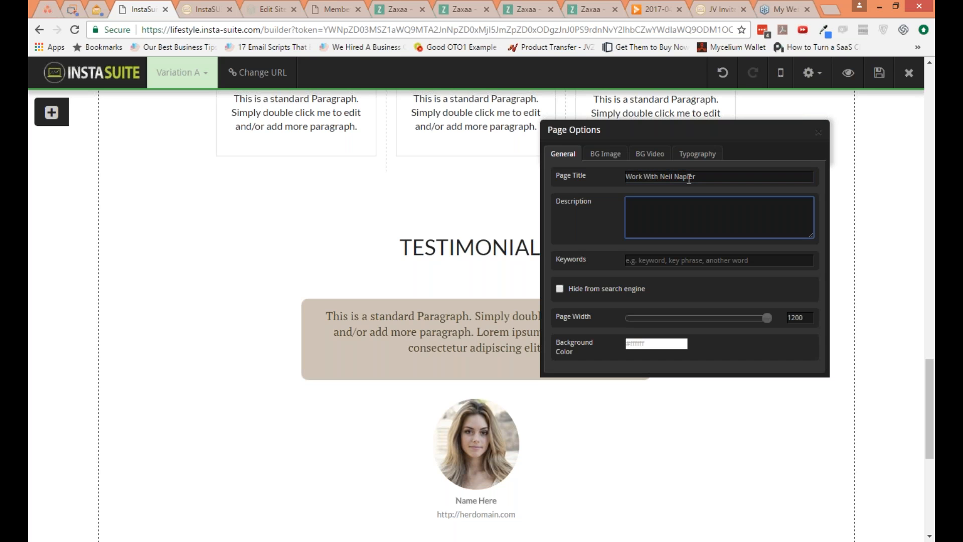
Step: Enter the page description "Do you want to run facebook ads? get in touch and I can help you..."
type("Do oyu")
key("BackSpace")
key("BackSpace")
key("BackSpace")
type("you want to run facebook ads?")
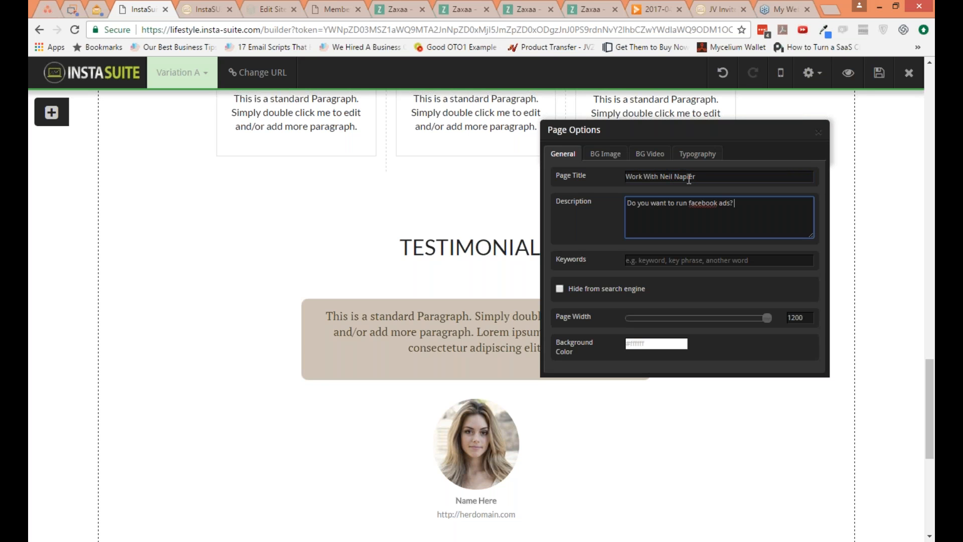
type(" get in tough and")
key("BackSpace")
key("BackSpace")
key("BackSpace")
key("BackSpace")
key("BackSpace")
type("h and I can help  you...")
Step: Set the page width to 1012 and the page's font family to Arial
left_click(695, 263)
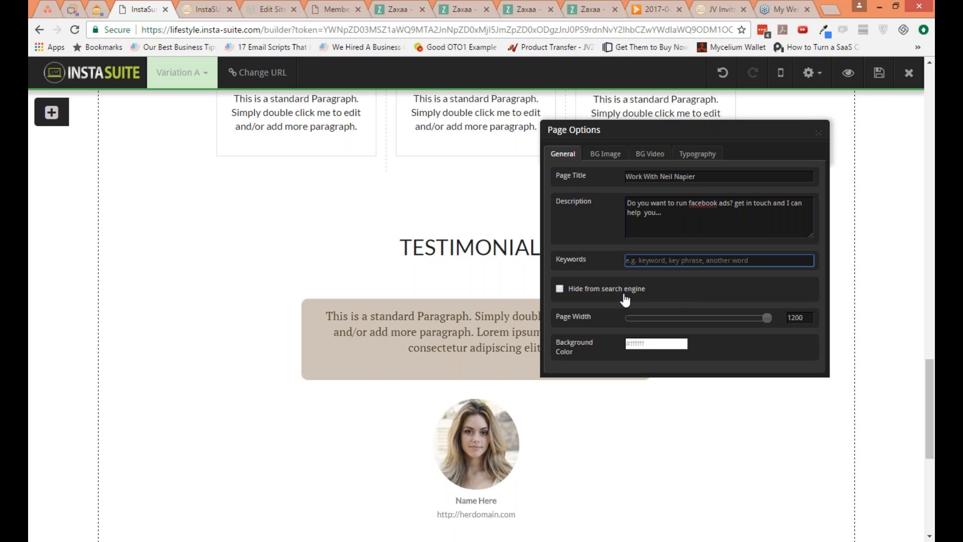
left_click_drag(766, 318, 734, 318)
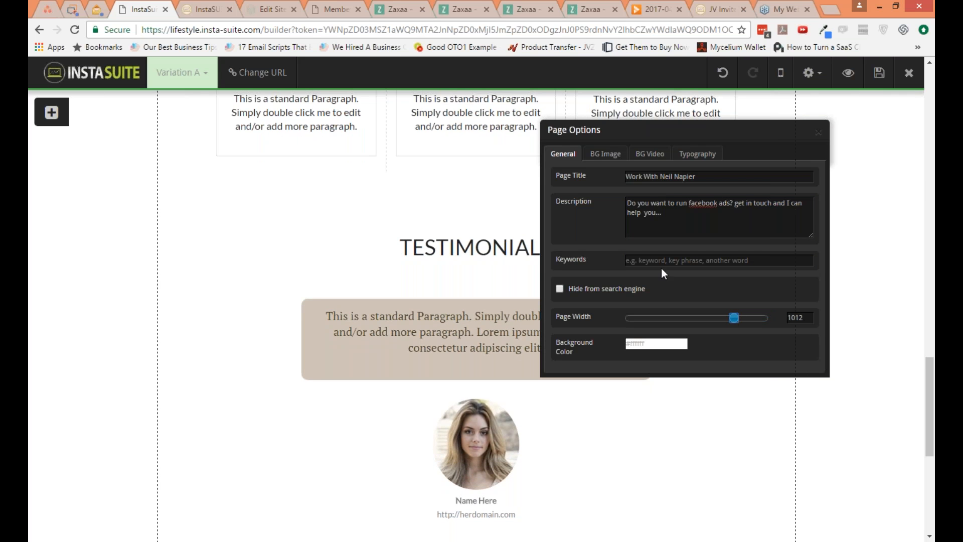
left_click(617, 157)
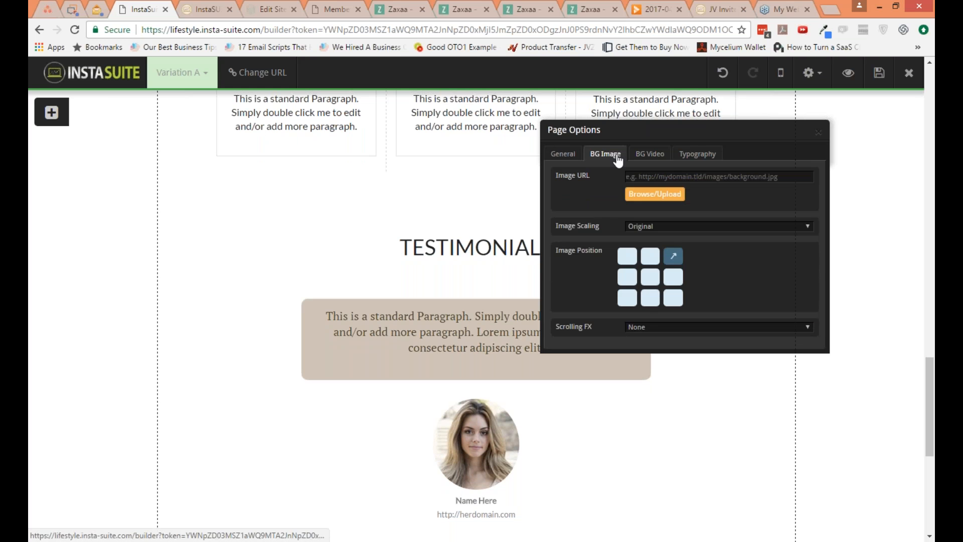
left_click(652, 154)
left_click(696, 154)
left_click(655, 182)
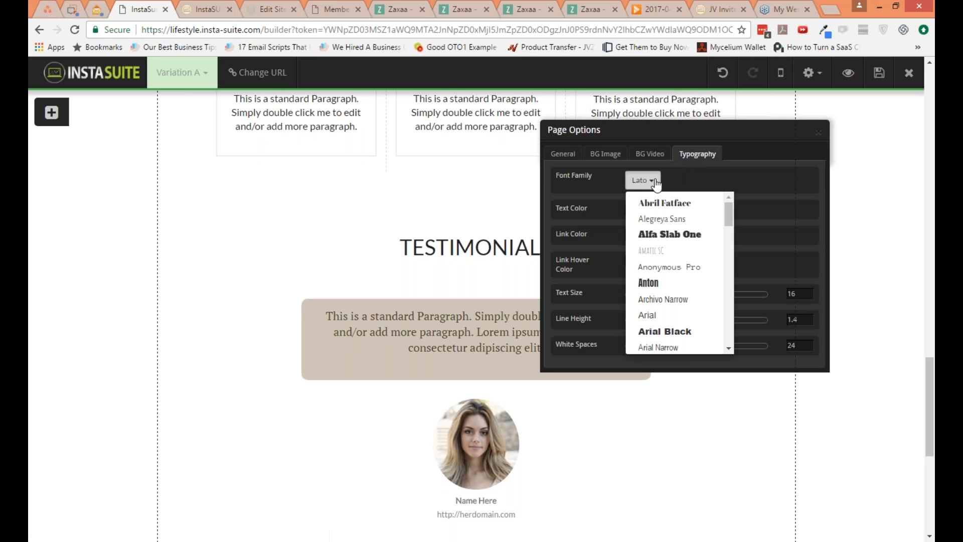
left_click(679, 315)
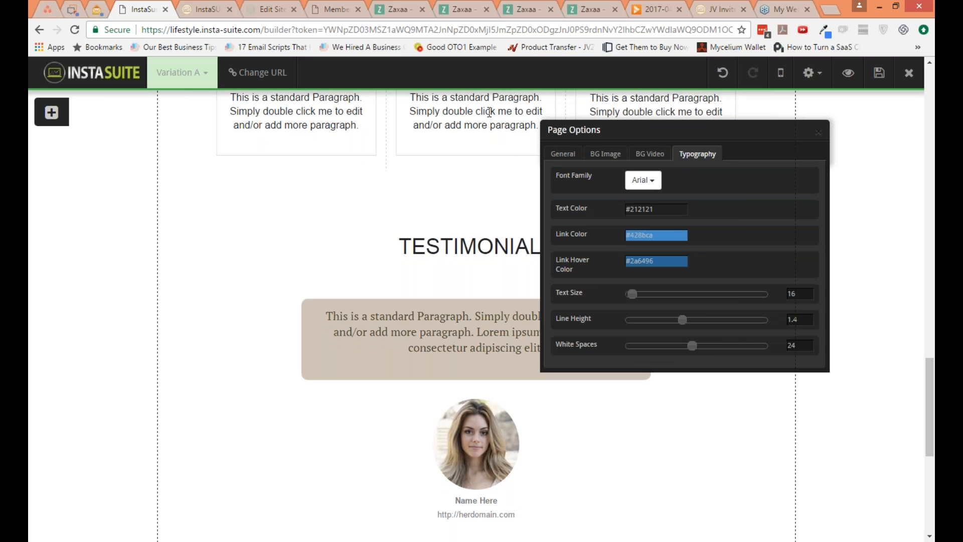
Step: Set the page's text size to 20, line height to 1.1 and white spaces to 5
mouse_move(635, 292)
left_mouse_down()
mouse_move(648, 293)
mouse_move(639, 294)
left_mouse_up()
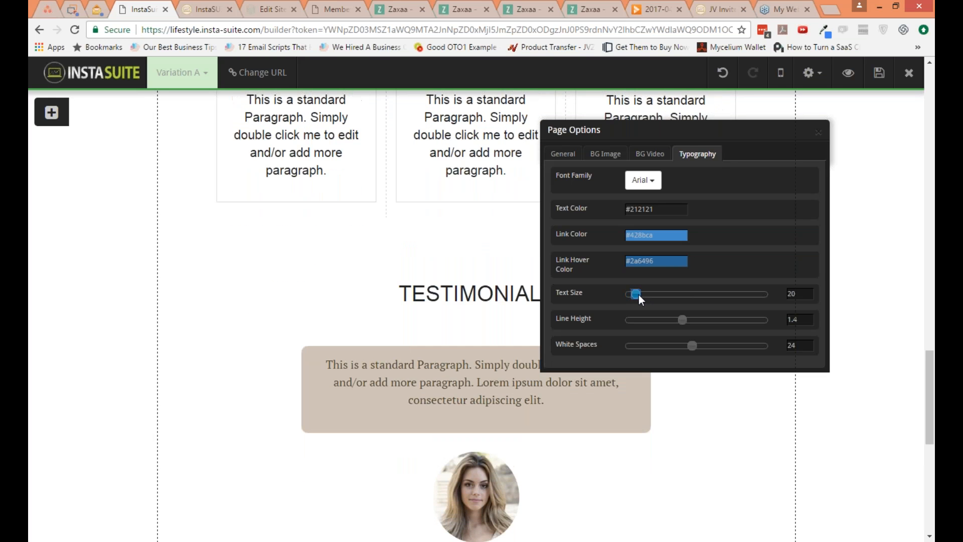
left_click_drag(681, 319, 646, 320)
left_click_drag(691, 345, 637, 345)
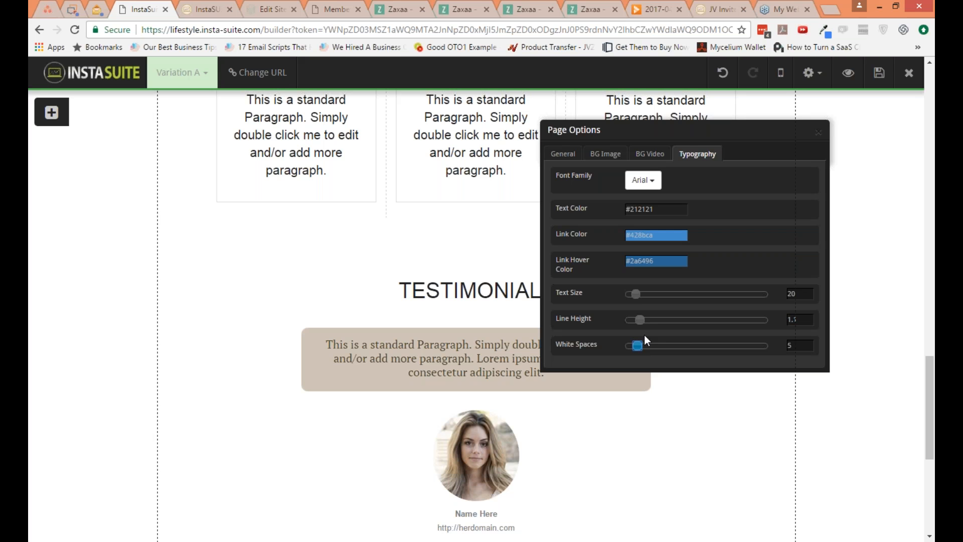
left_click(818, 133)
Step: Enable a popup in the conversion tools, loading on First time visit only with a display delay of 89 seconds
left_click(811, 73)
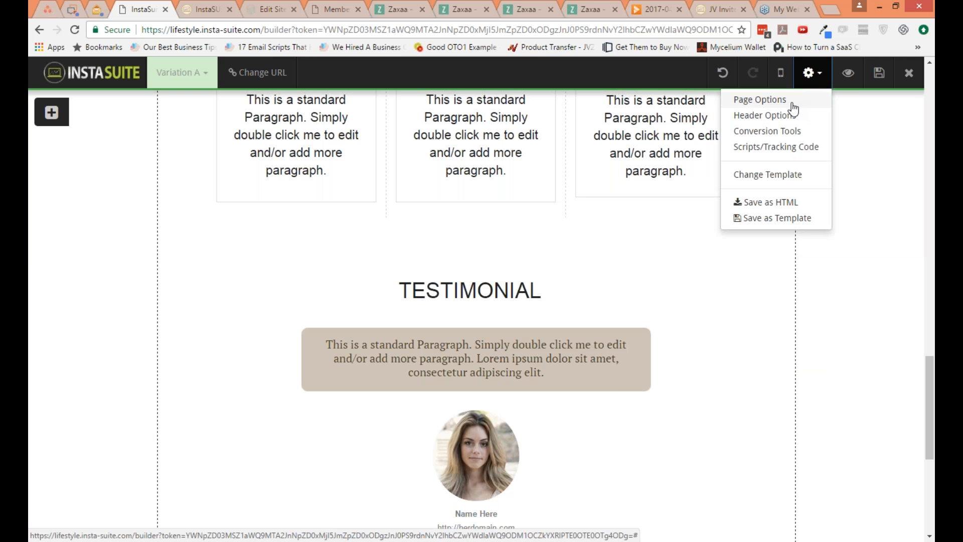
left_click(785, 132)
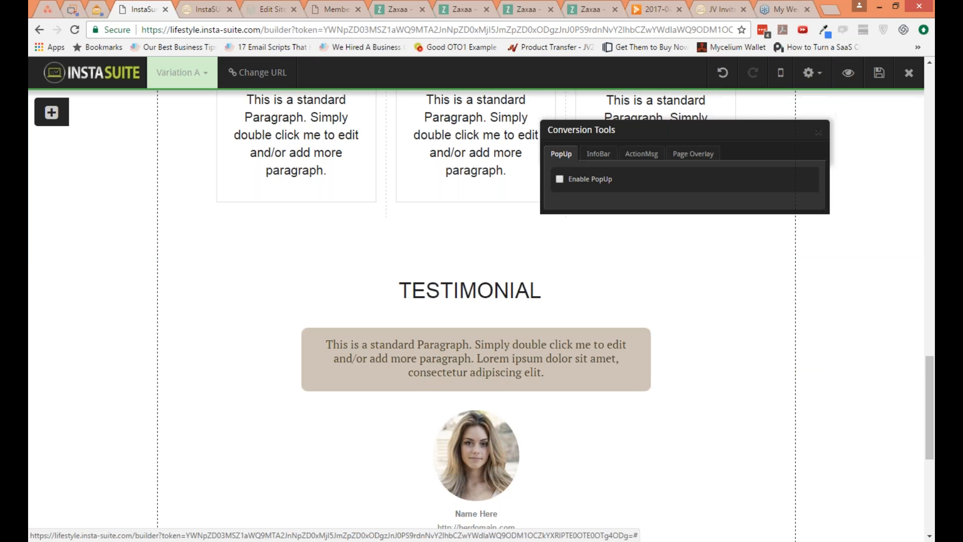
left_click(583, 179)
left_click(754, 208)
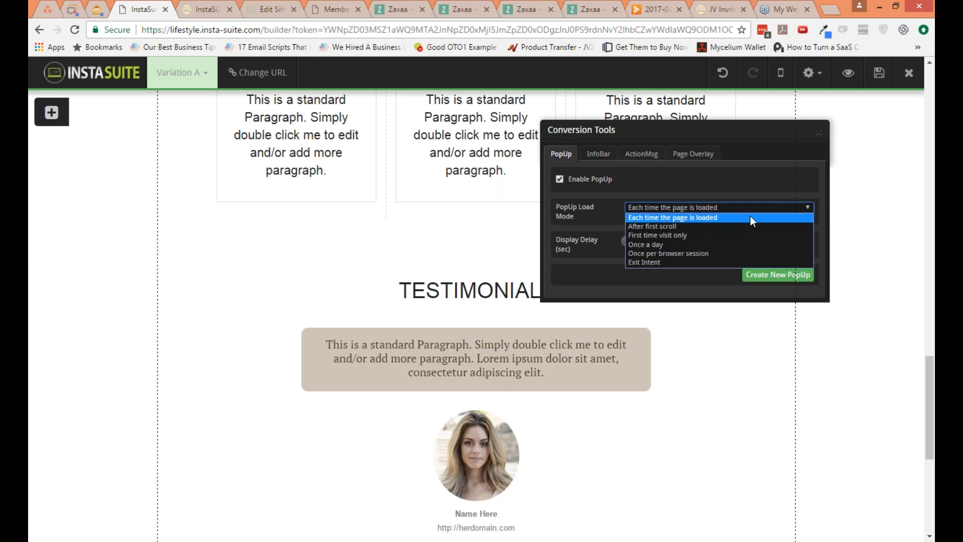
left_click(731, 233)
left_click(667, 243)
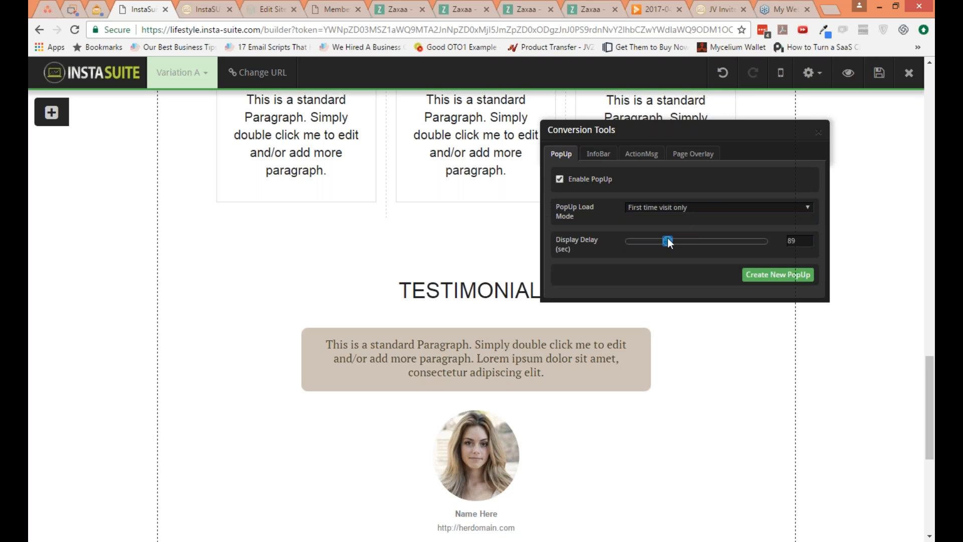
Step: Create a new popup containing a video placeholder with the Standard Opt-In Form below it
left_click(777, 275)
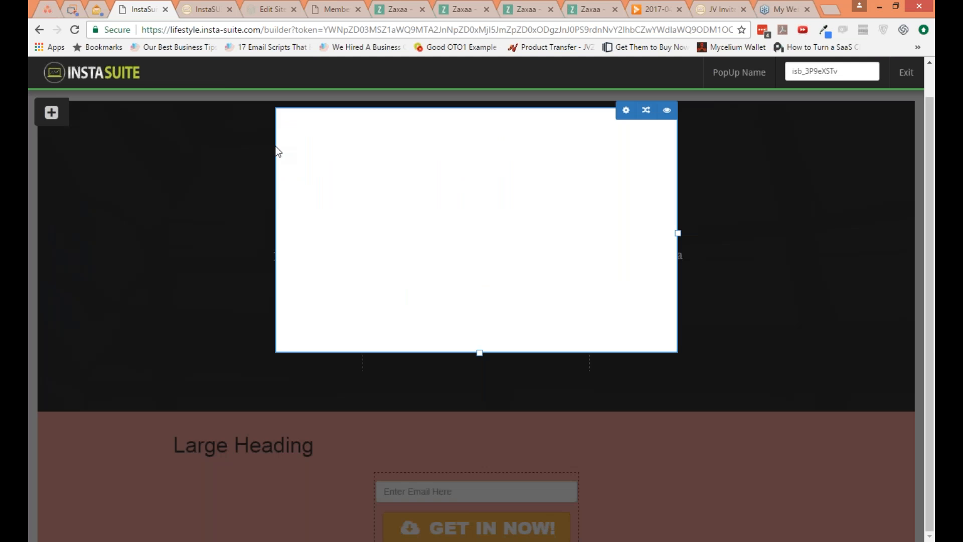
left_click(58, 116)
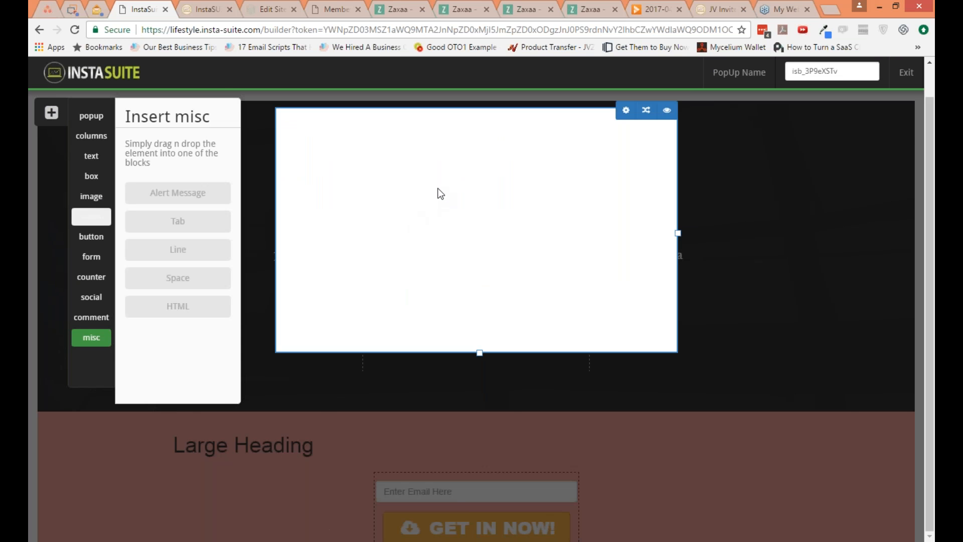
left_click(91, 217)
left_click_drag(178, 205, 300, 207)
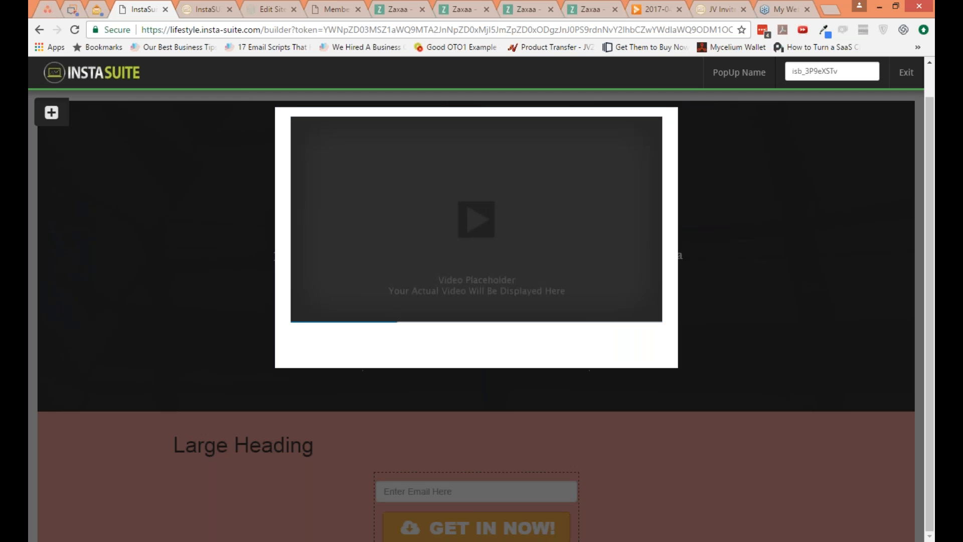
left_click(51, 112)
left_click(91, 256)
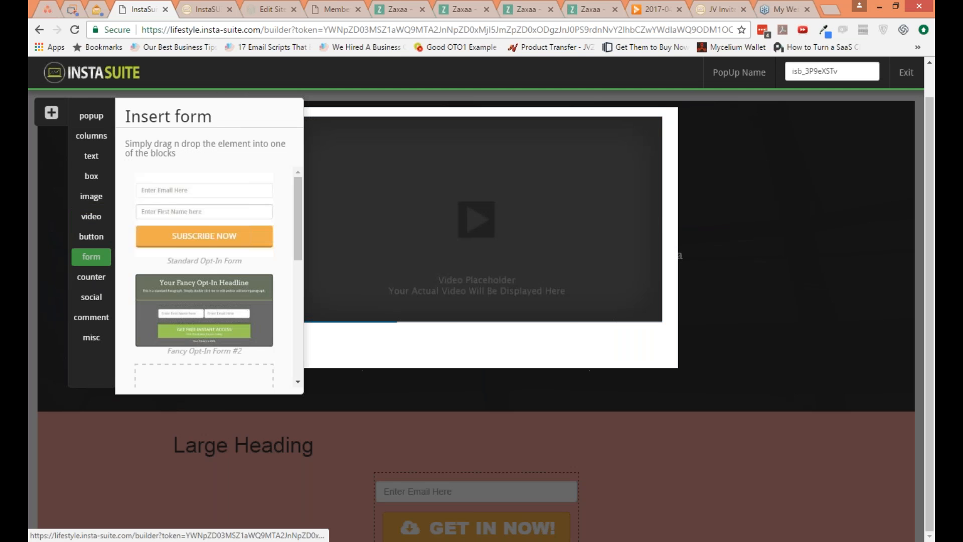
left_click_drag(204, 224, 457, 351)
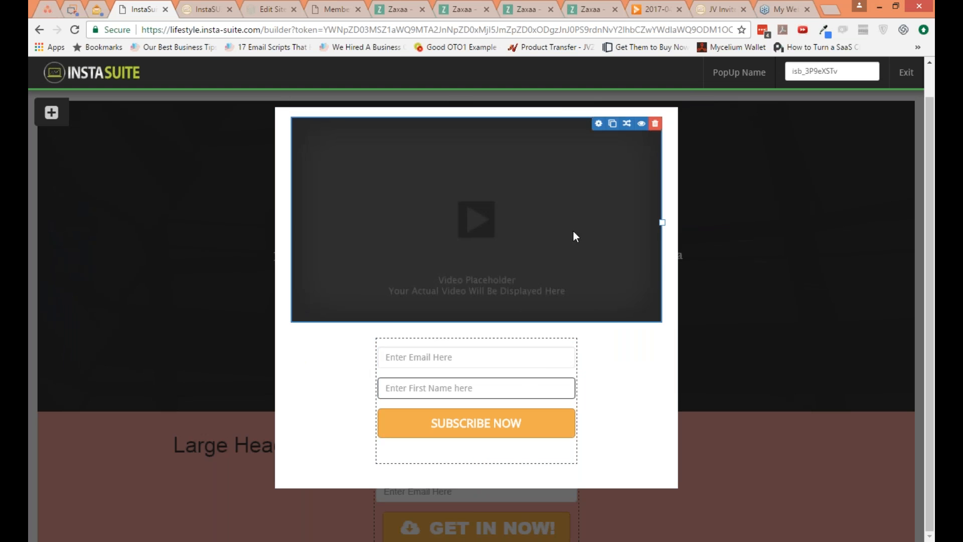
Step: Check the video type options for the popup's video, keep YouTube, and exit the popup editor
left_click(596, 125)
left_click(675, 176)
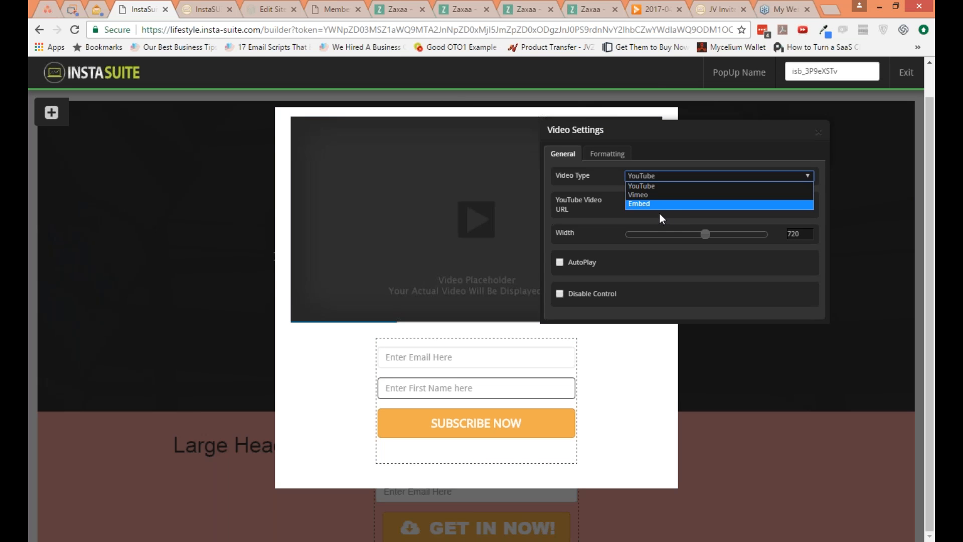
left_click(607, 215)
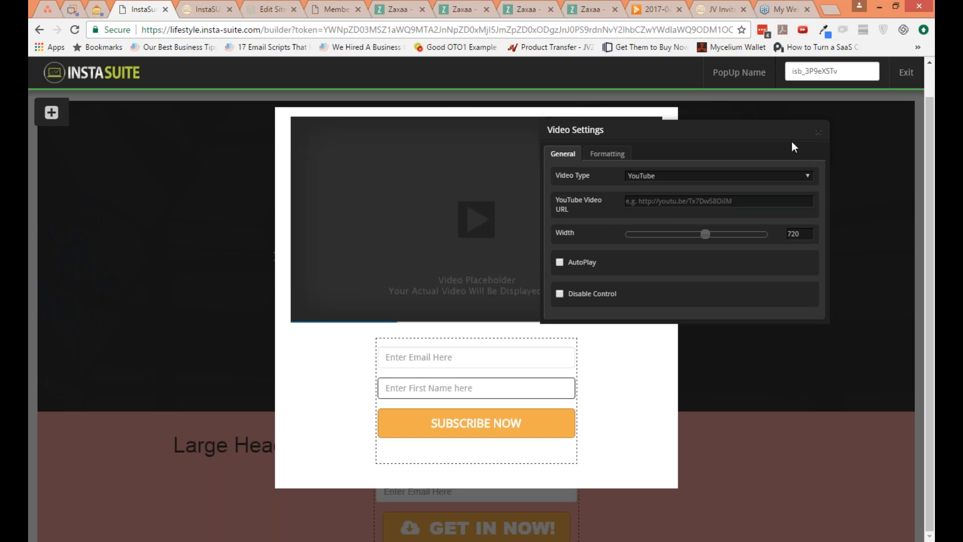
left_click(818, 132)
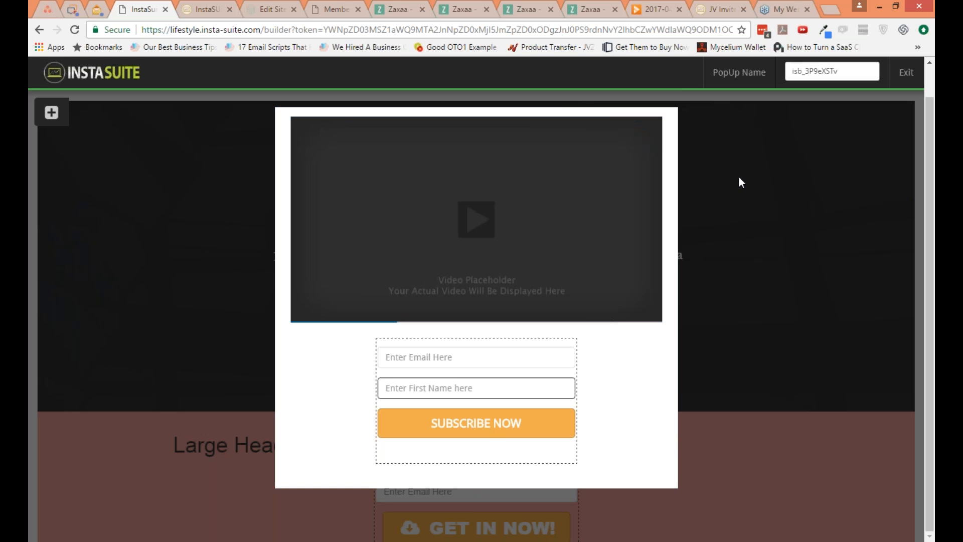
left_click(906, 73)
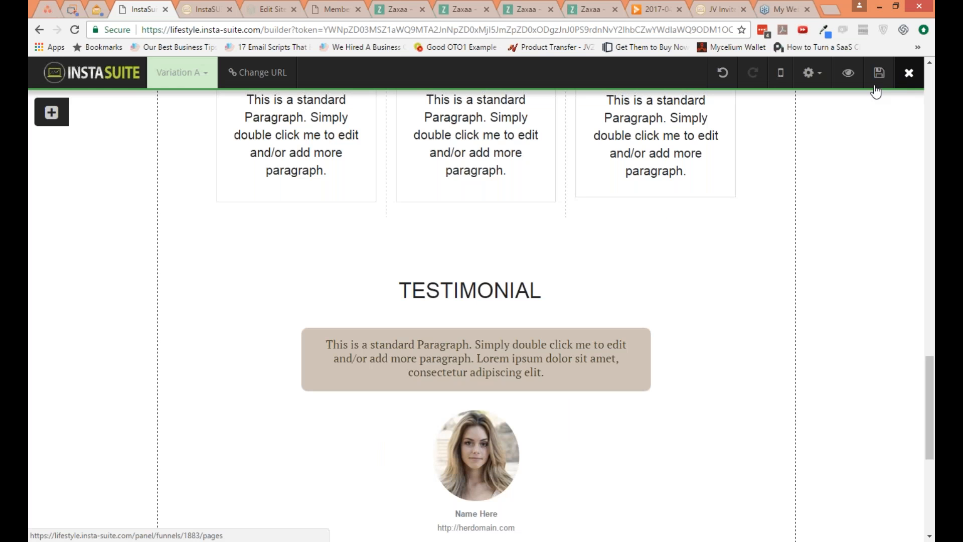
Step: Enable an InfoBar in the conversion tools with its default load mode and delay, and create a new InfoBar
left_click(811, 74)
left_click(788, 138)
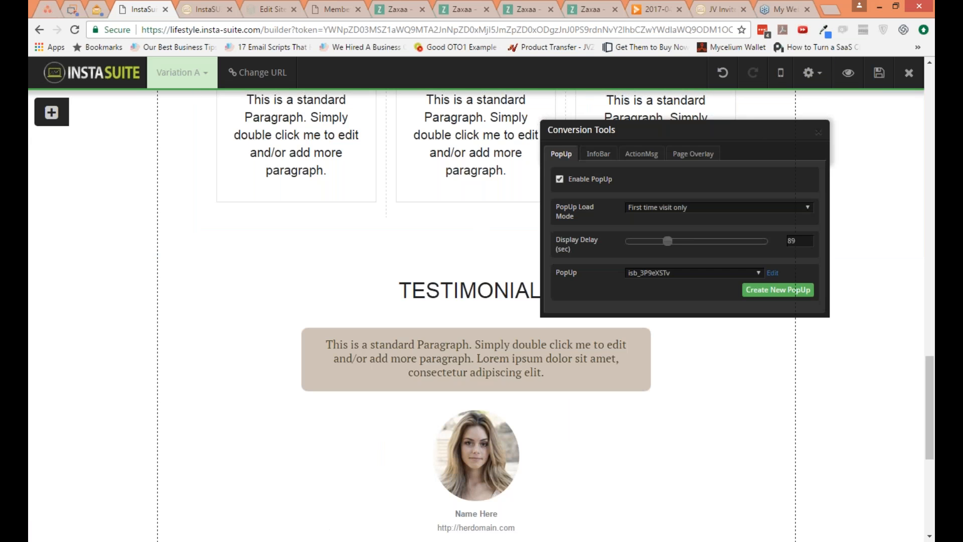
left_click(612, 159)
left_click(603, 182)
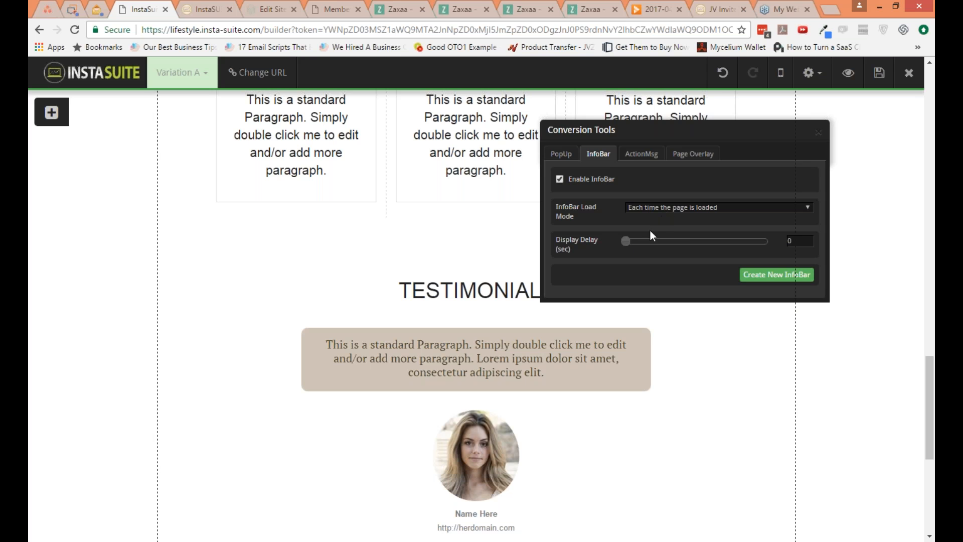
left_click(739, 272)
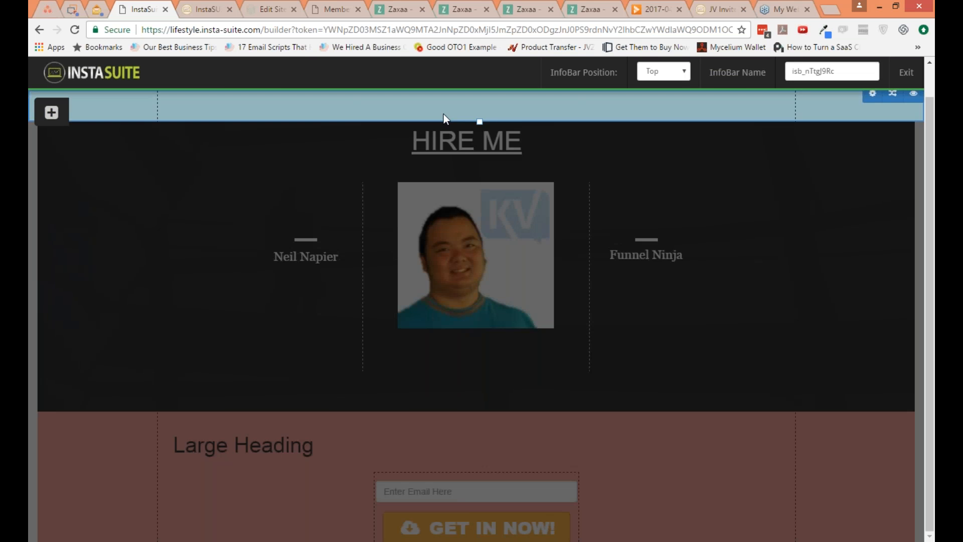
Step: Review the InfoBar's general block settings and exit the InfoBar editor
left_click(873, 94)
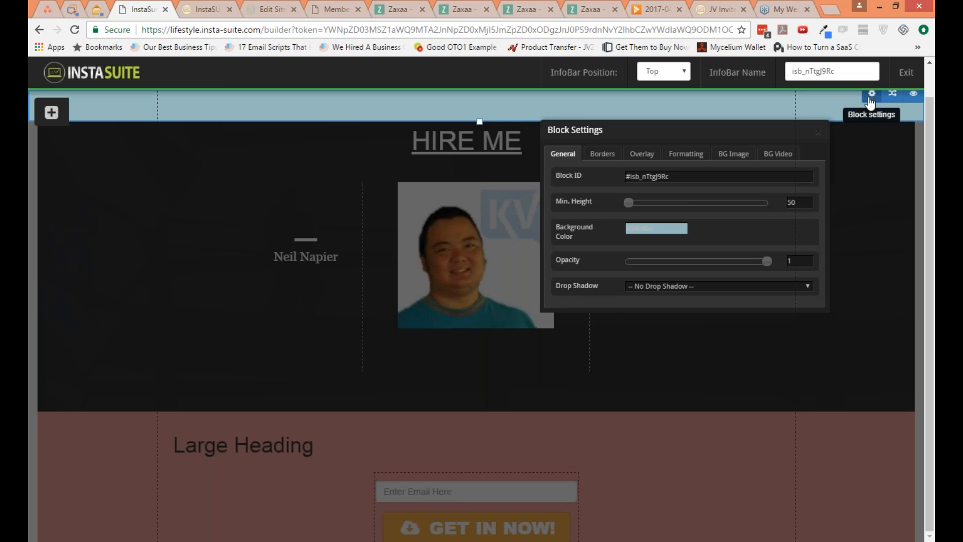
left_click(818, 132)
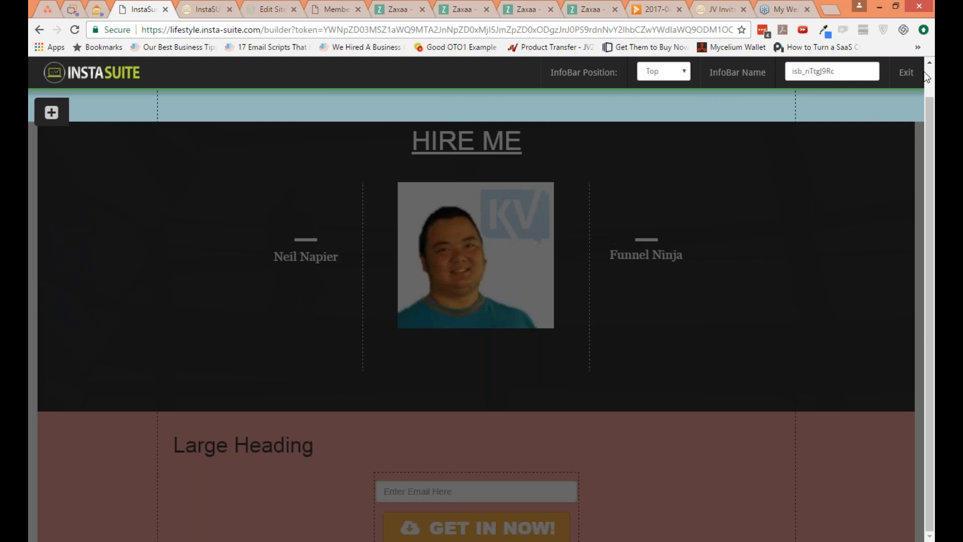
left_click(906, 72)
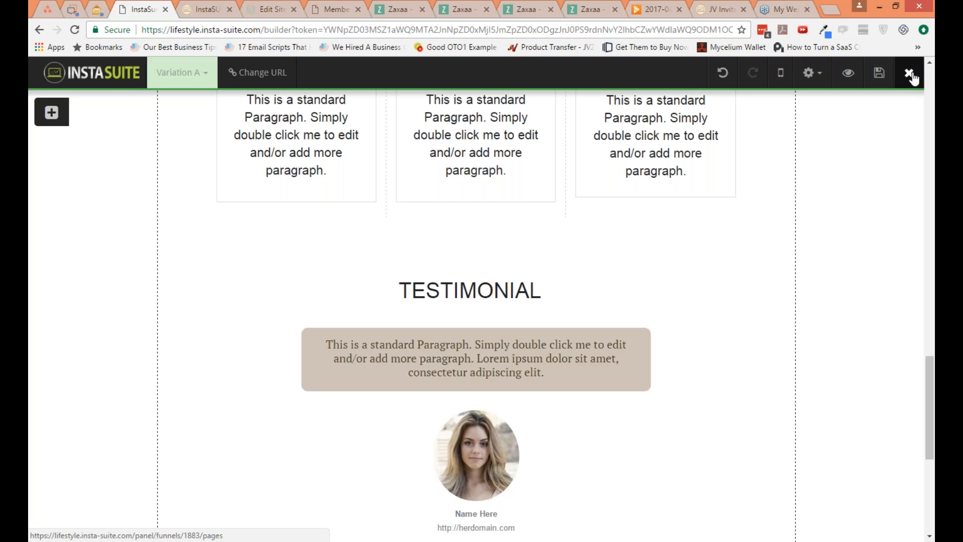
Step: Enable an ActionMsg in the conversion tools with its default load mode and delay, create a new ActionMsg, and exit its editor
left_click(815, 82)
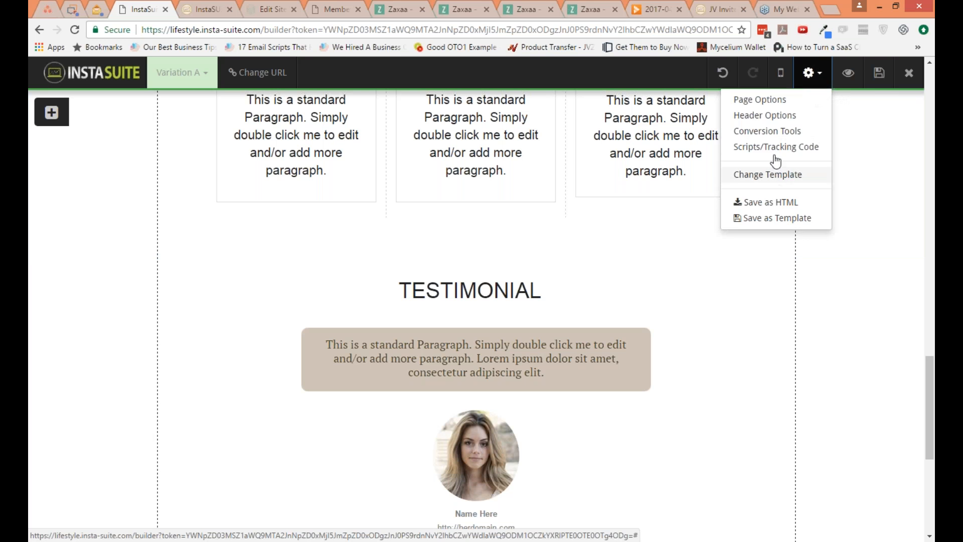
left_click(773, 132)
left_click(609, 154)
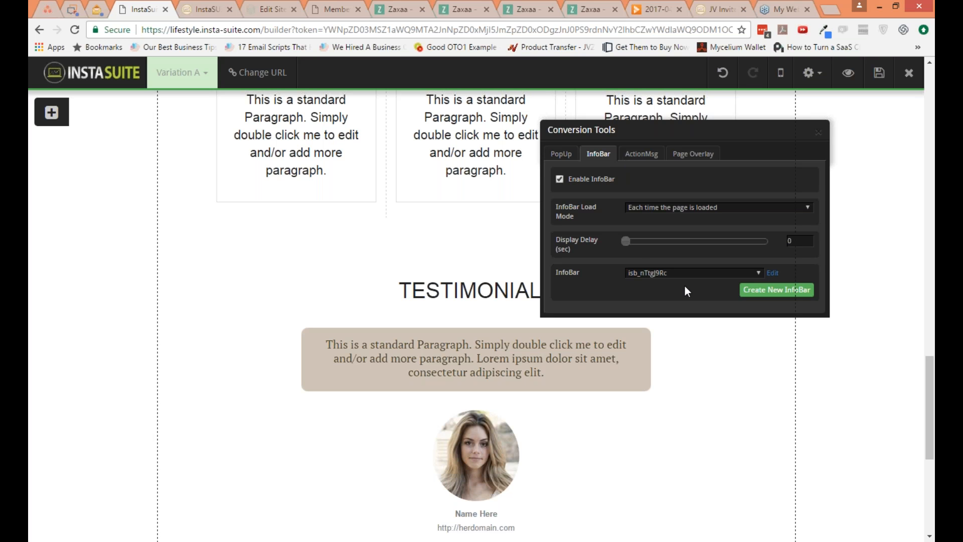
left_click(640, 158)
left_click(614, 178)
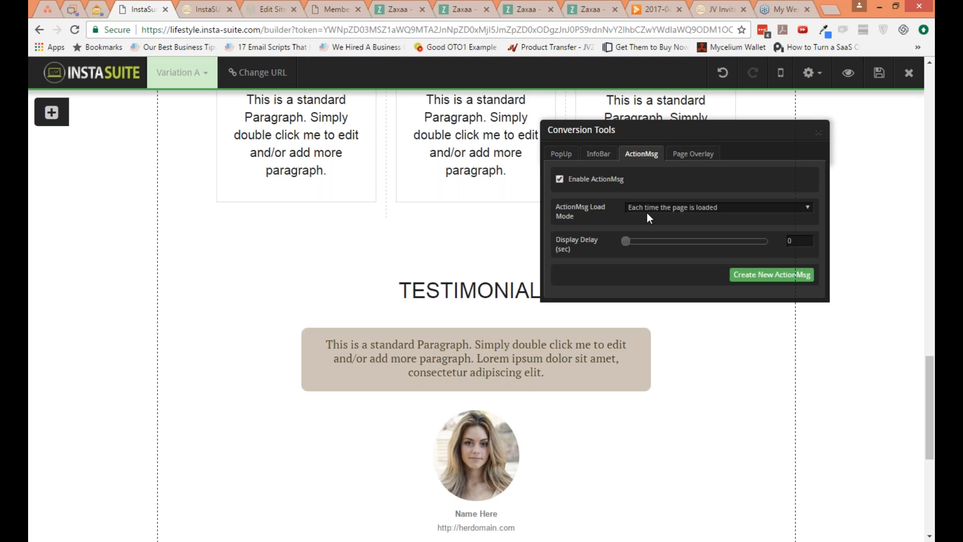
left_click(769, 276)
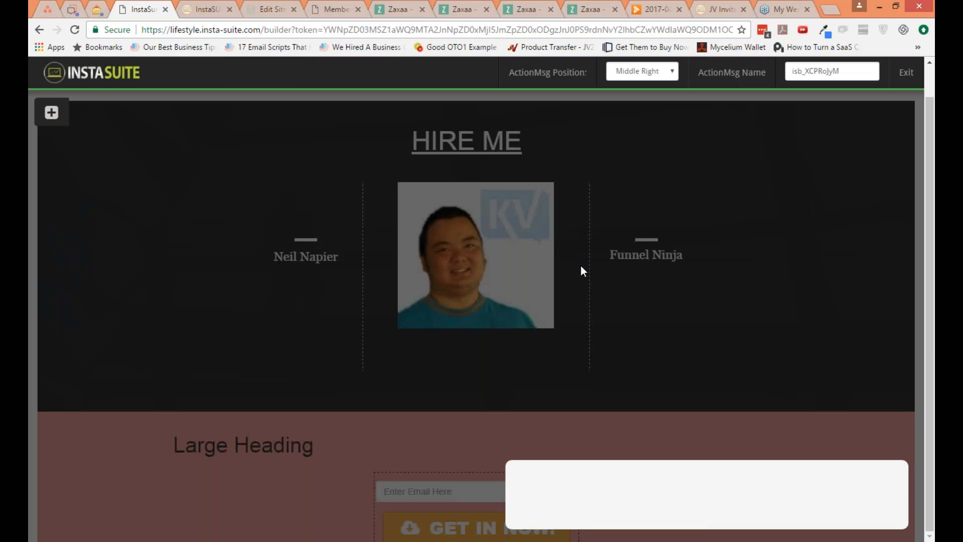
left_click(599, 473)
left_click(850, 85)
Step: Enable the Page Overlay in the conversion tools, create a new overlay with the default load mode and delay, and exit its editor
left_click(809, 73)
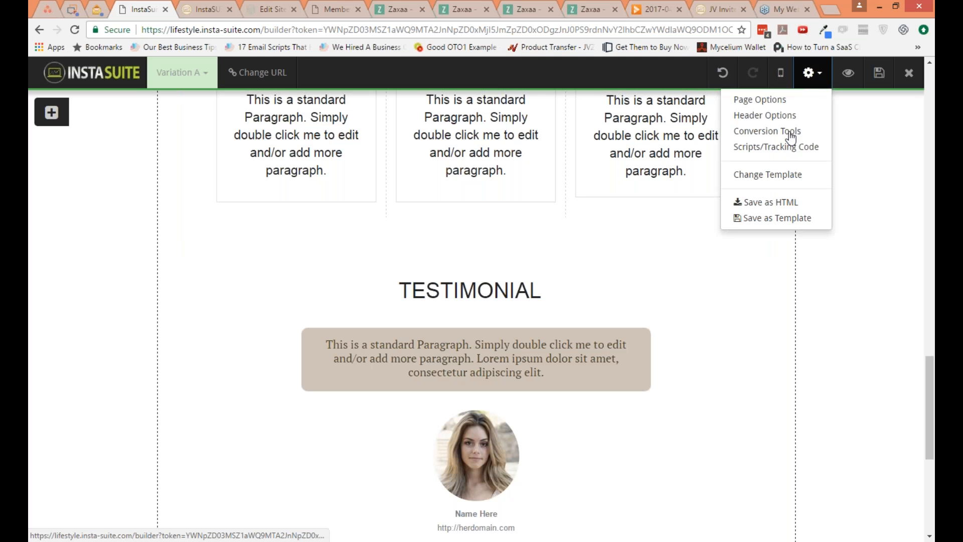
left_click(767, 131)
left_click(693, 153)
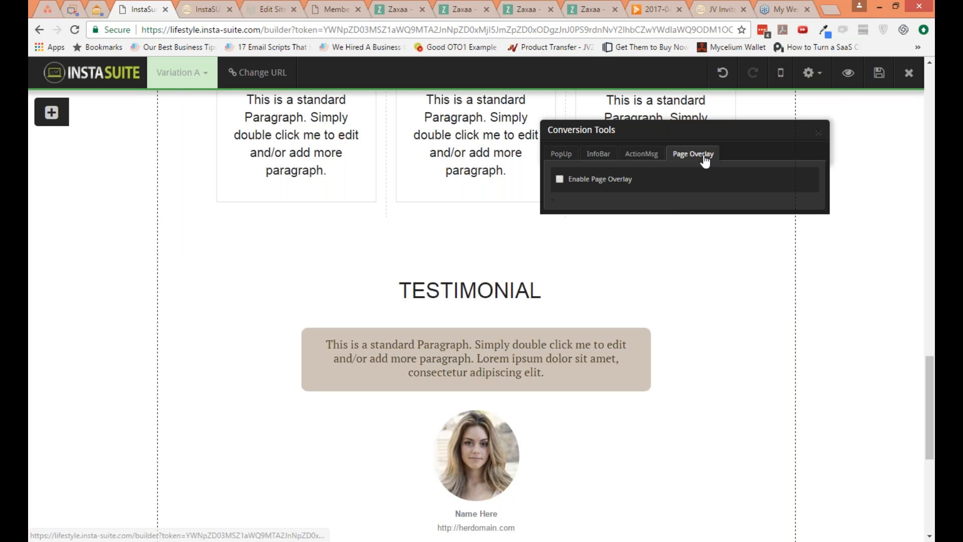
left_click(632, 188)
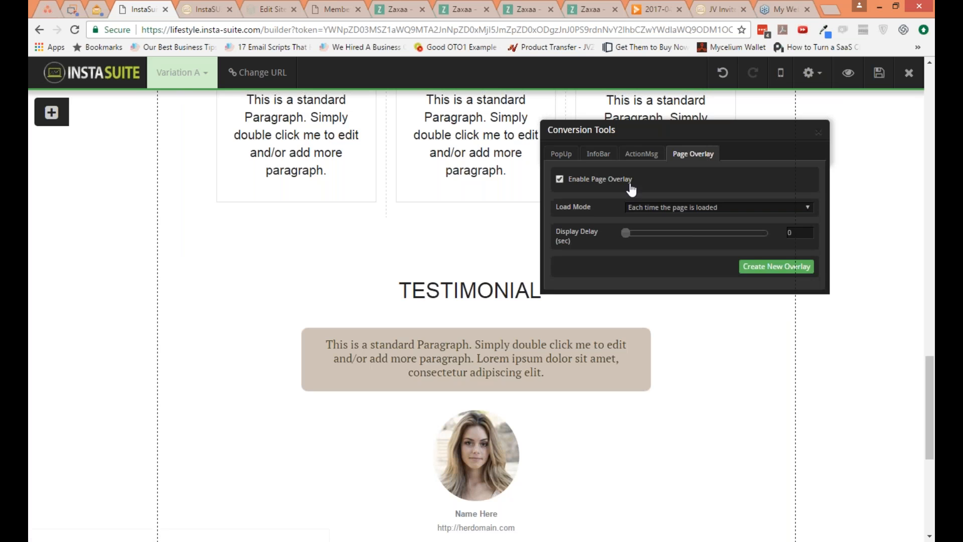
left_click(757, 269)
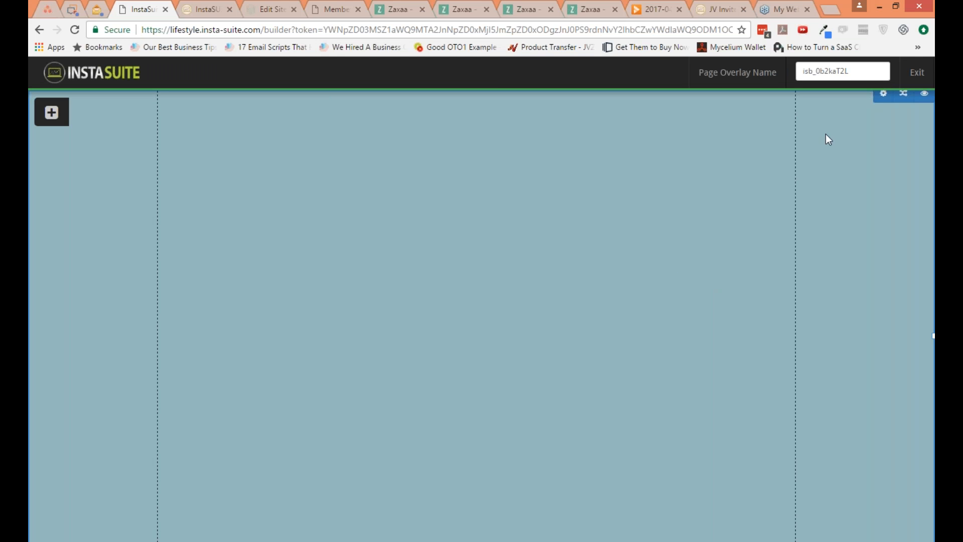
left_click(918, 72)
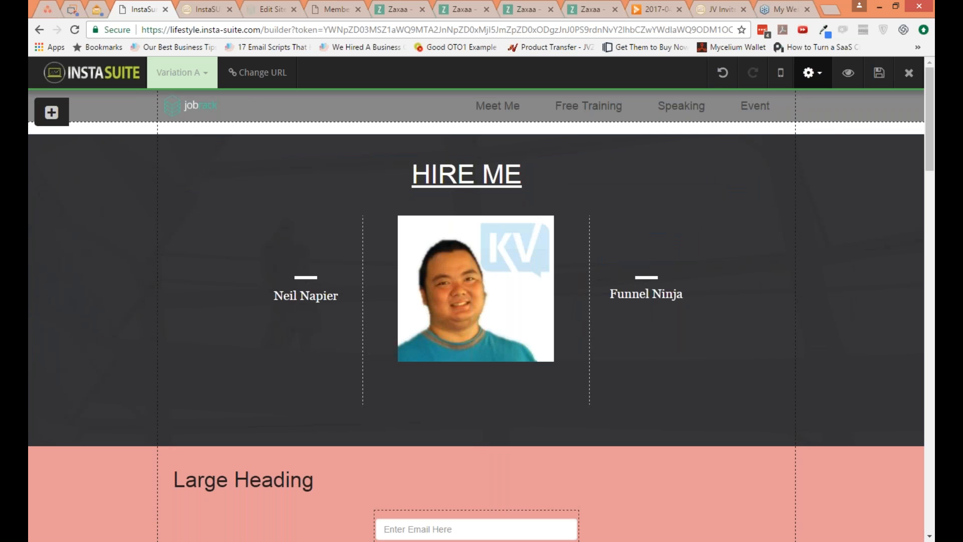
Step: Set the background color of the block containing the Large Heading and opt-in form to transparent
left_click(802, 72)
left_click(771, 357)
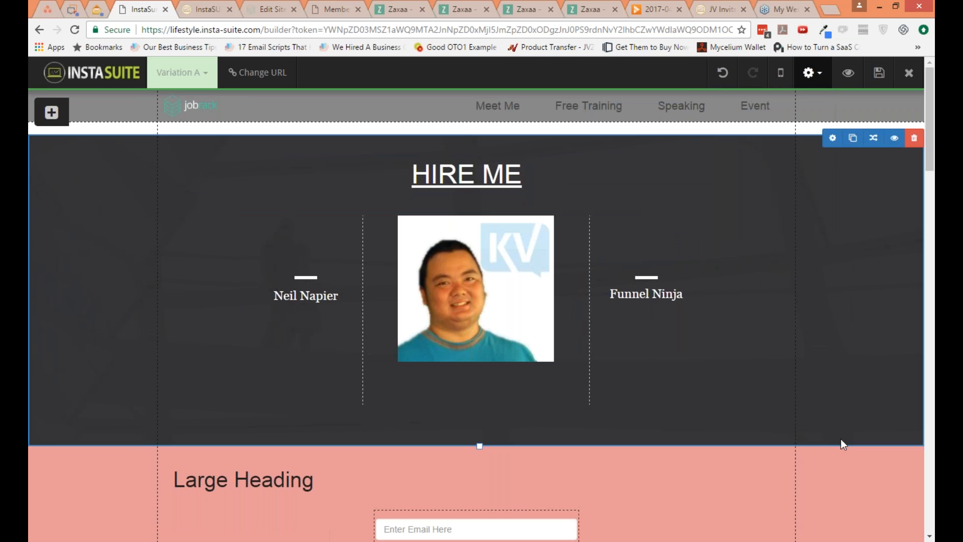
left_click(833, 447)
left_click(656, 228)
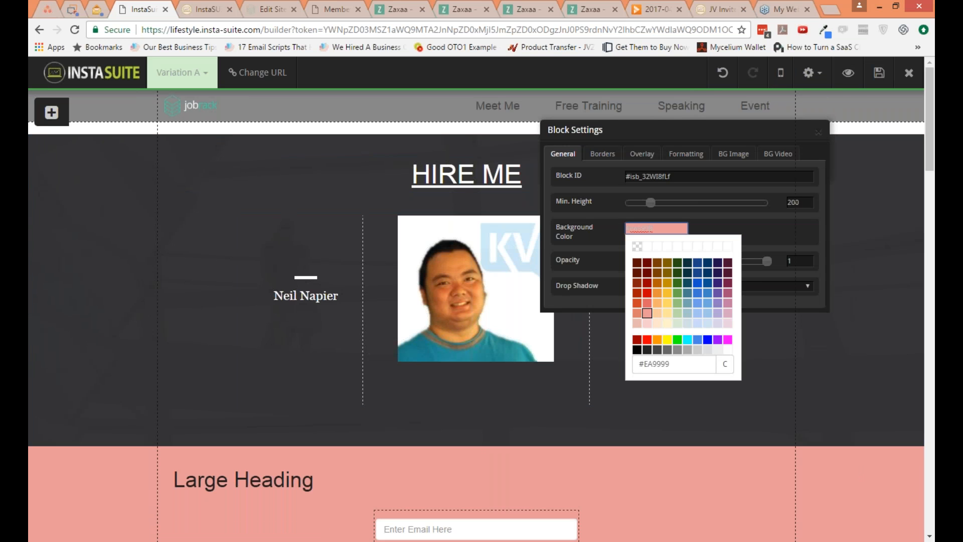
left_click(638, 247)
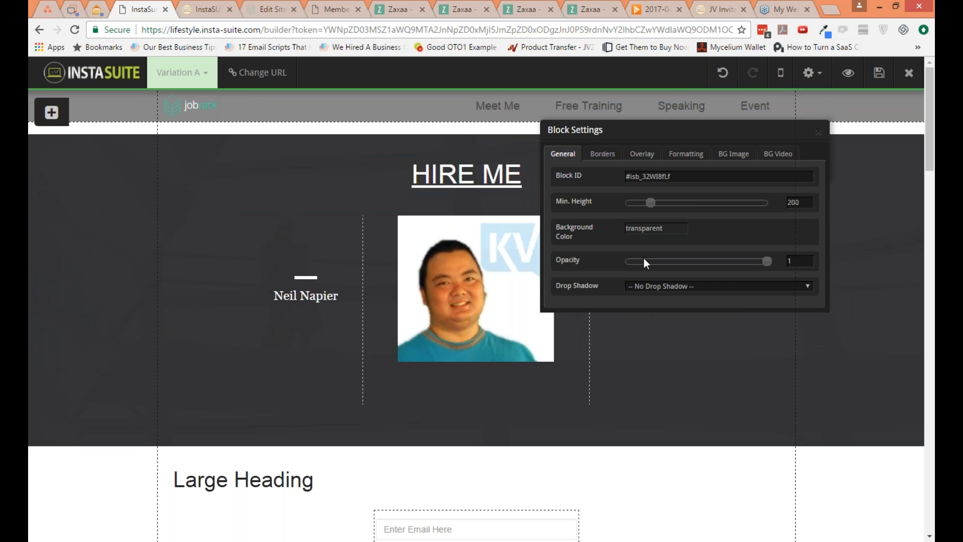
left_click(818, 132)
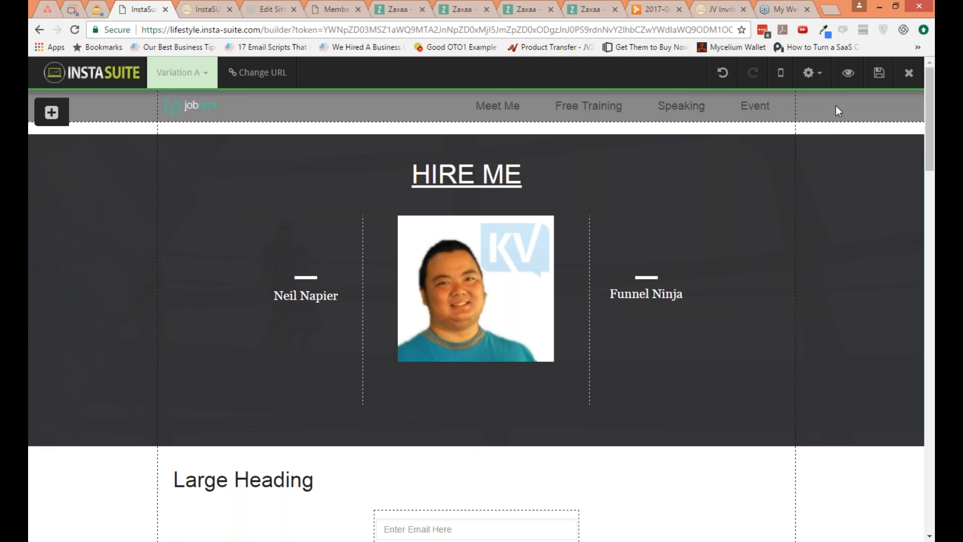
Step: Check the head and body script fields in the custom scripts settings, close them, and save the page
left_click(808, 72)
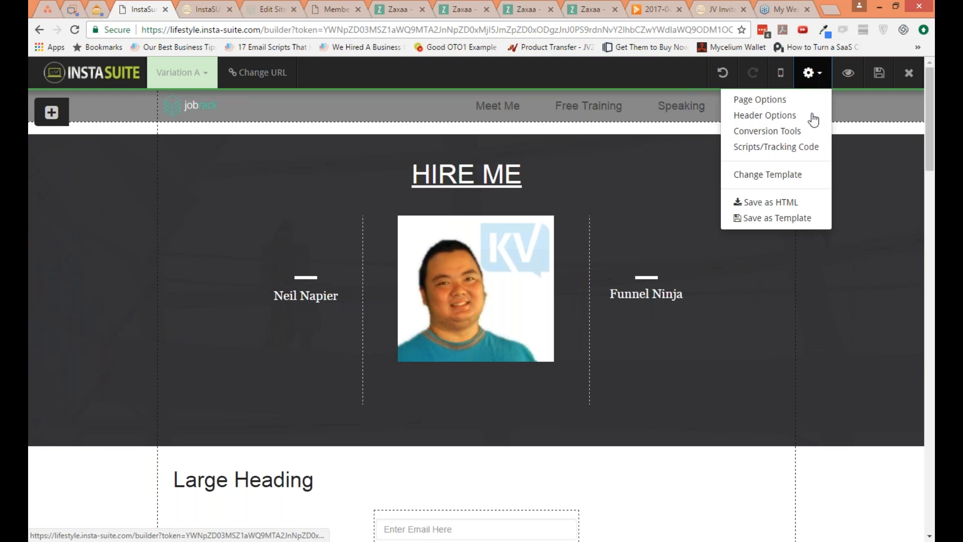
left_click(796, 149)
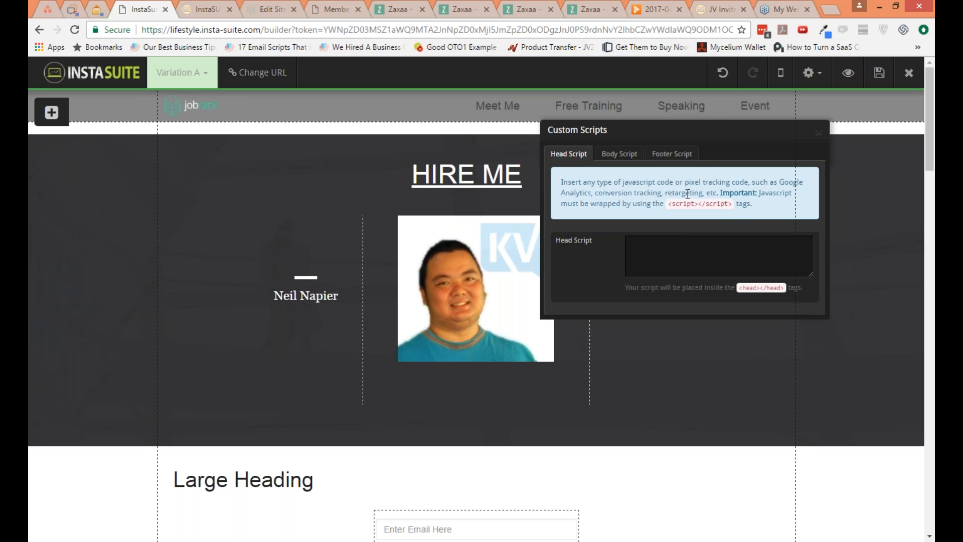
left_click(619, 154)
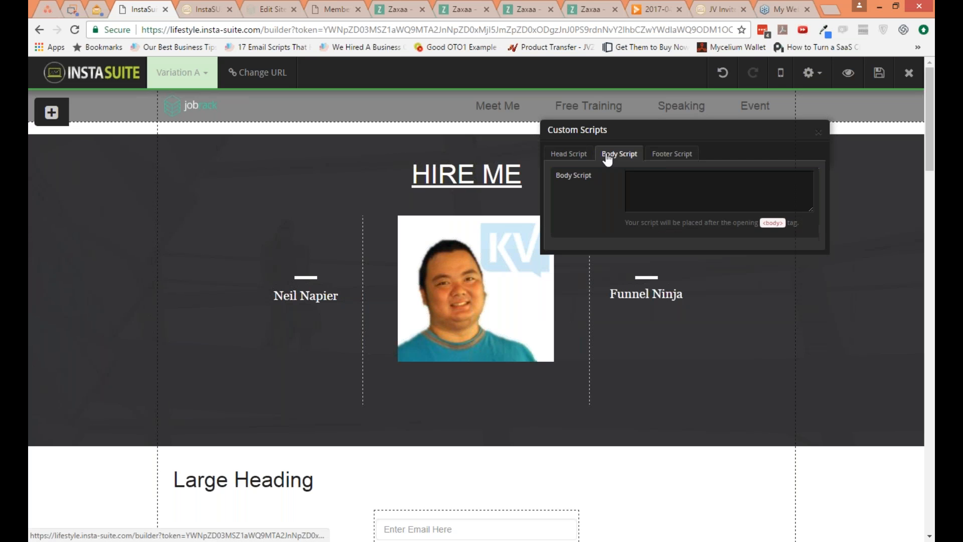
left_click(818, 133)
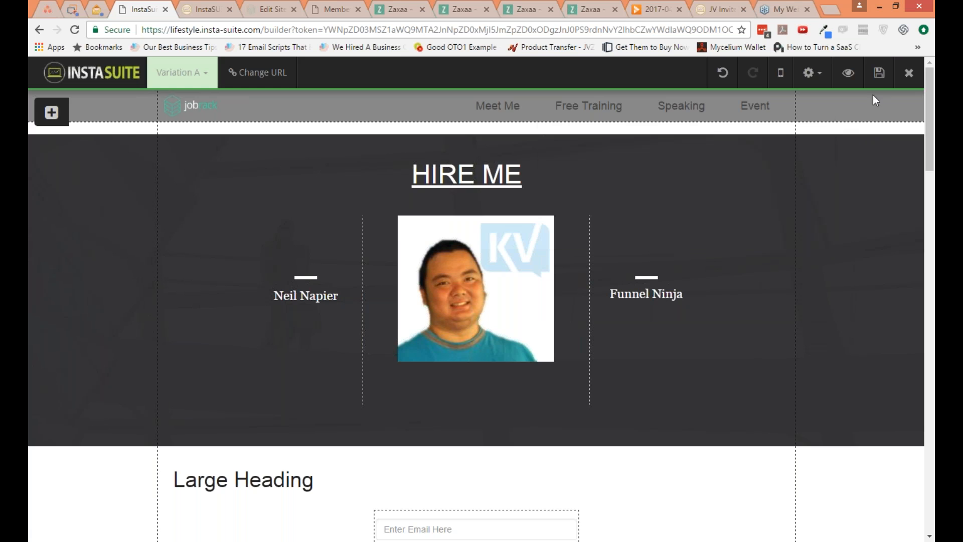
left_click(879, 73)
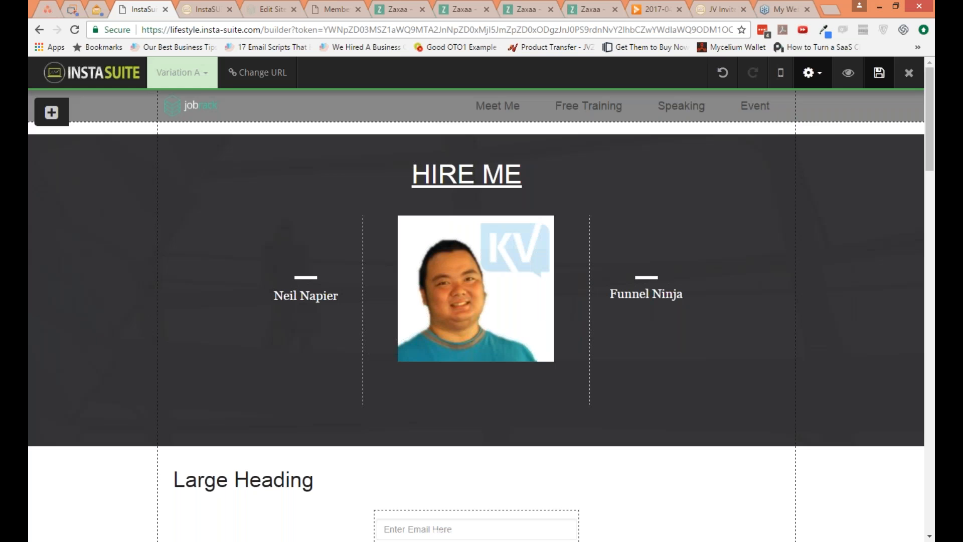
Step: Browse the Sales templates offered for changing the page template, close the list without replacing the design, and check the save-as options
left_click(812, 74)
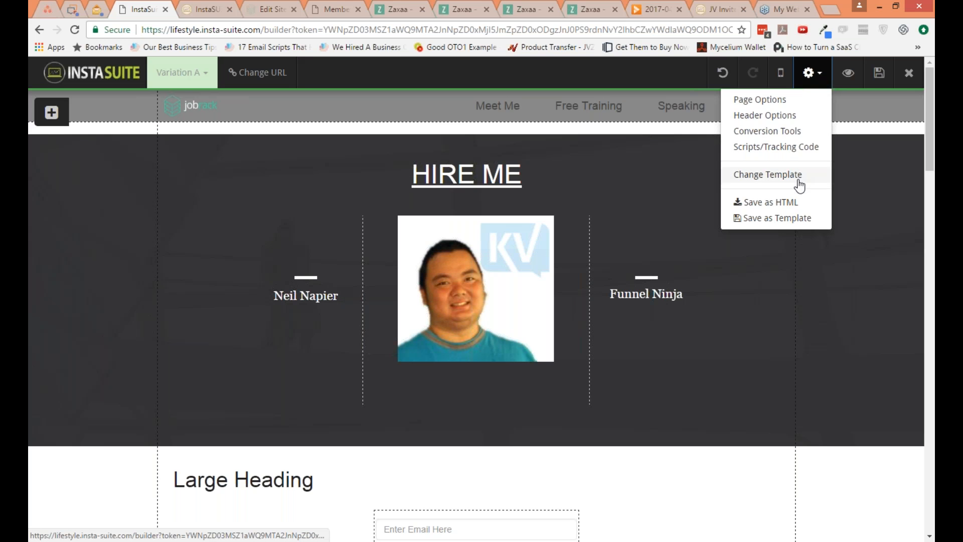
left_click(767, 175)
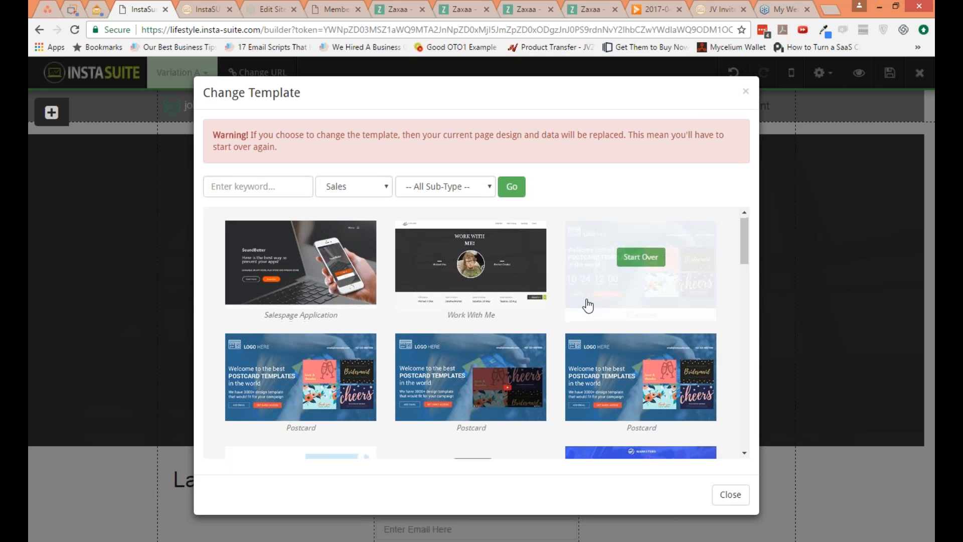
scroll(588, 306, "down", 1)
scroll(588, 305, "down", 10)
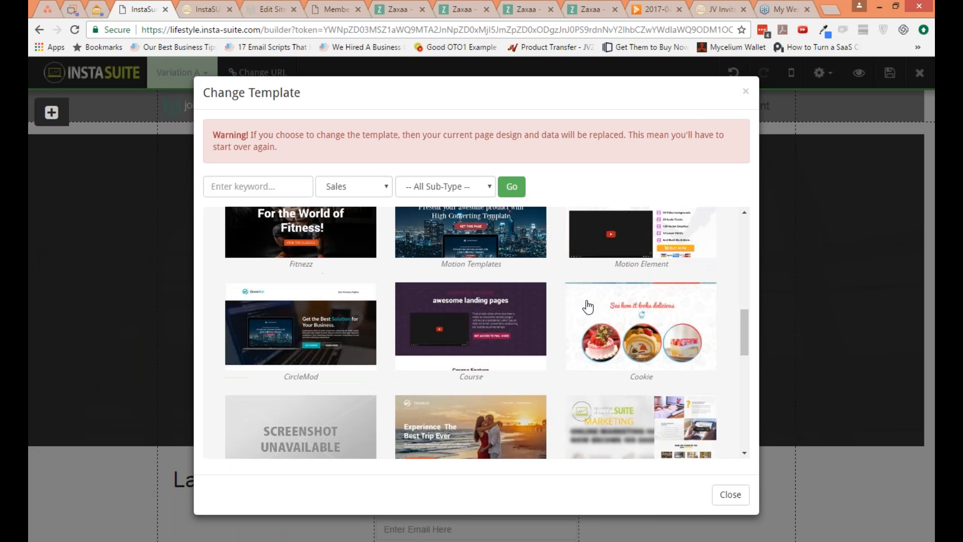
scroll(685, 345, "down", 1)
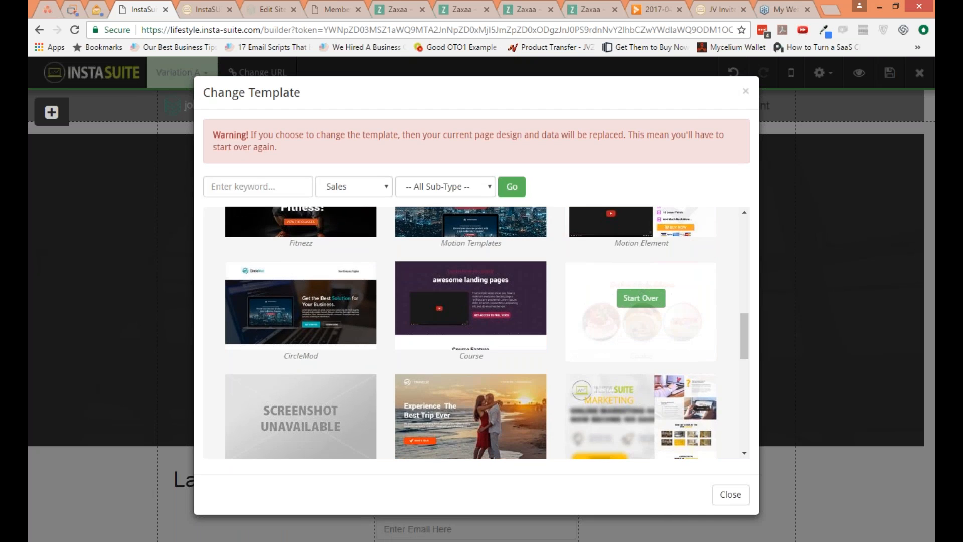
scroll(732, 509, "down", 5)
left_click(731, 497)
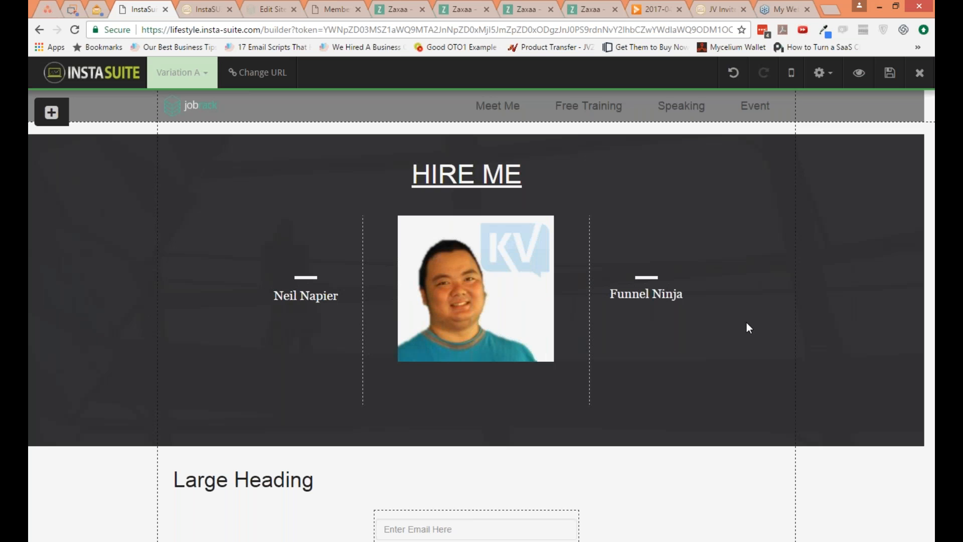
left_click(818, 72)
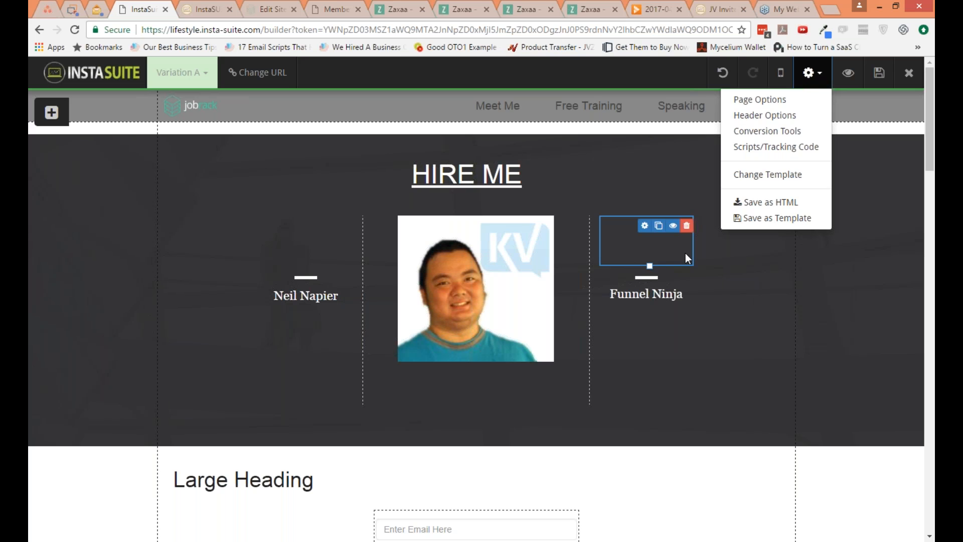
left_click(132, 227)
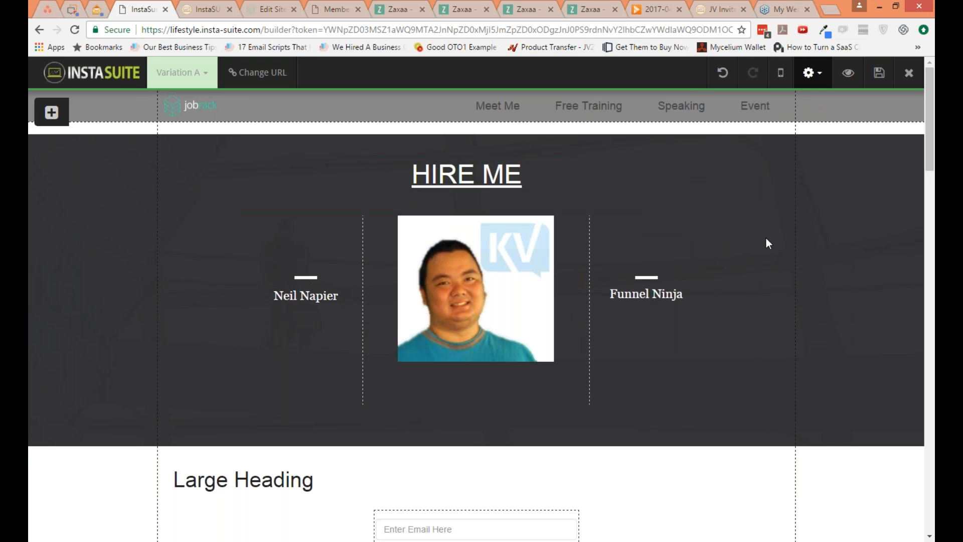
Step: Switch the page to mobile view and delete the empty spacer elements above the person's name and above the Funnel Ninja text
left_click(782, 81)
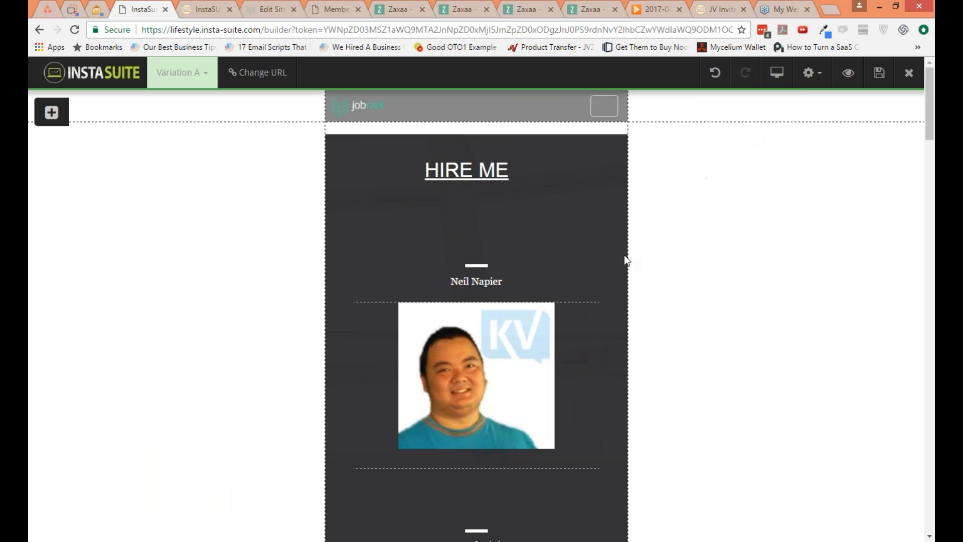
scroll(579, 294, "down", 3)
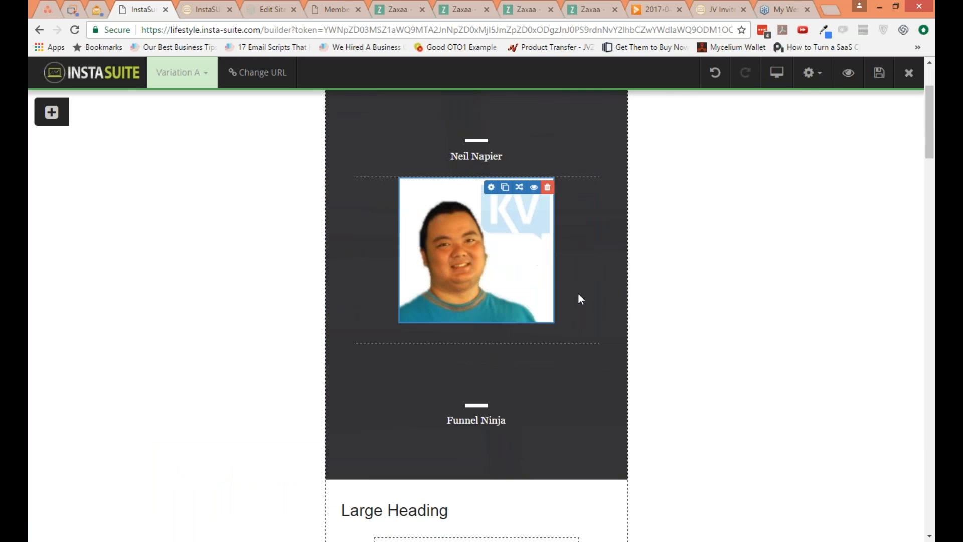
scroll(578, 294, "down", 3)
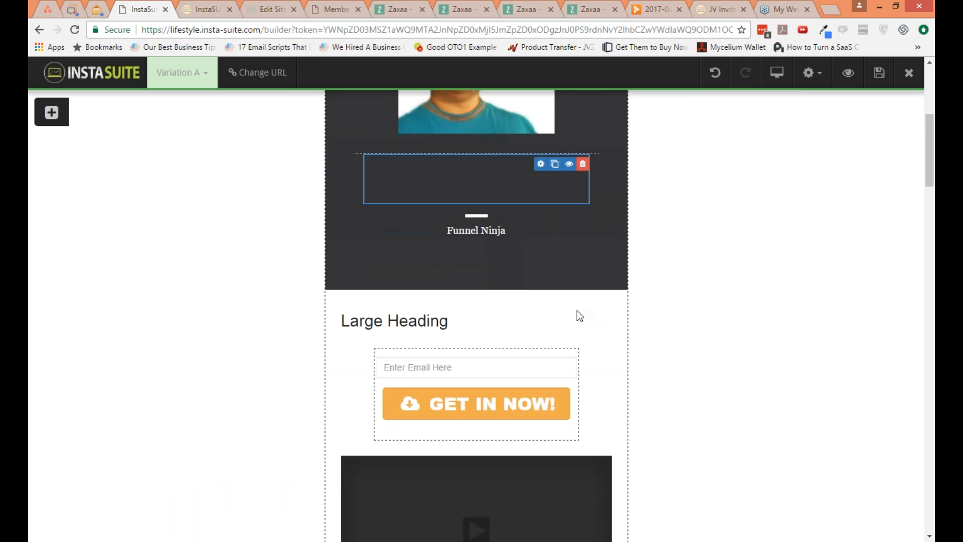
scroll(577, 311, "down", 4)
scroll(576, 313, "up", 9)
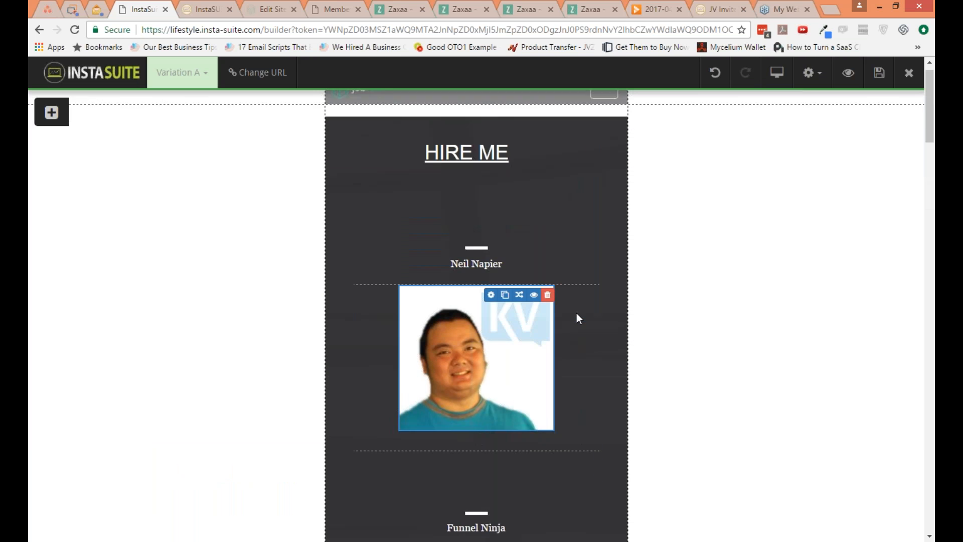
scroll(576, 314, "up", 1)
left_click(582, 215)
left_click(535, 120)
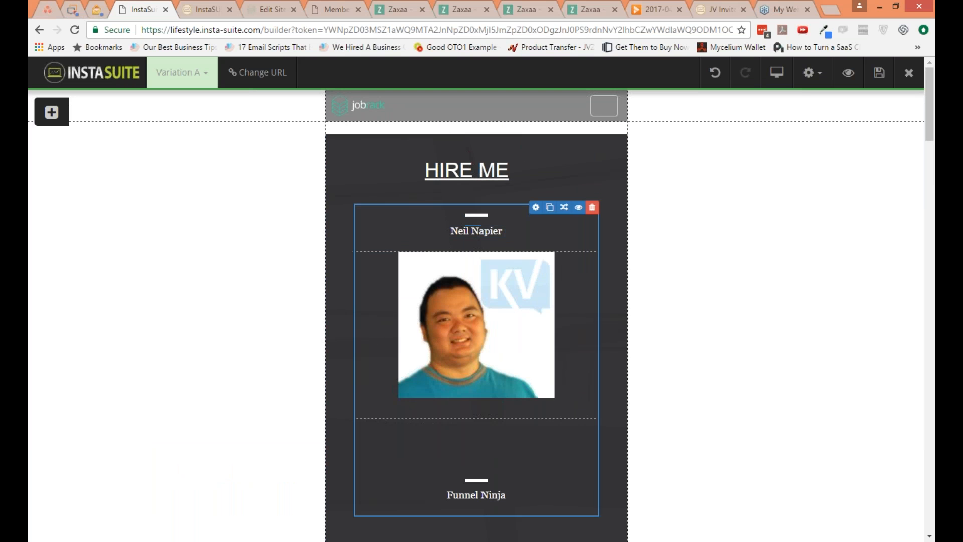
left_click(582, 427)
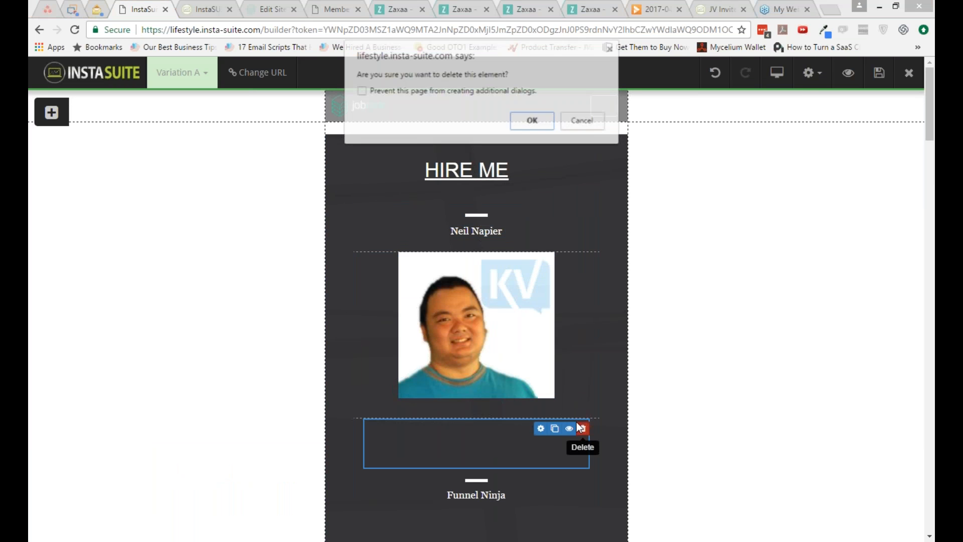
left_click(533, 121)
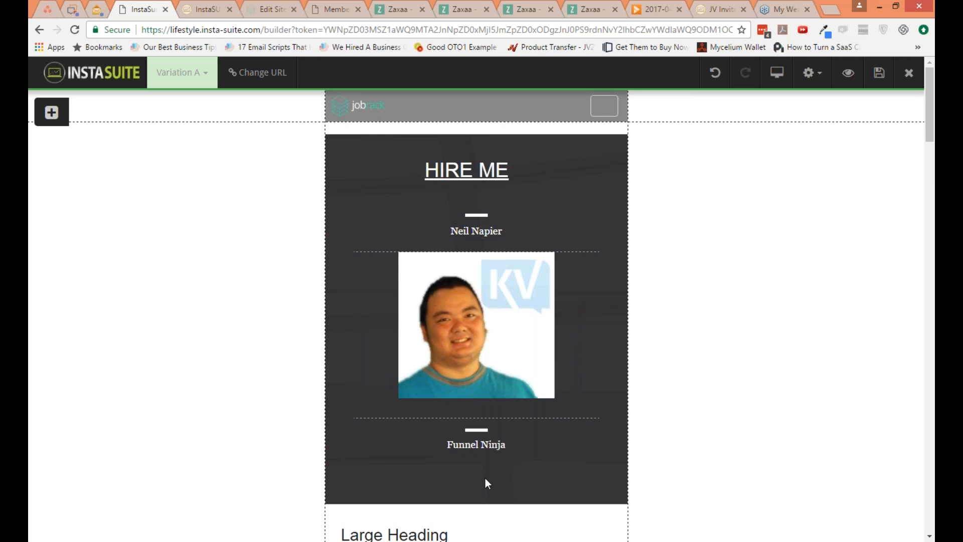
Step: Set the bottom margin of the white line image above the Funnel Ninja text to 10 and close the image settings
left_click(471, 434)
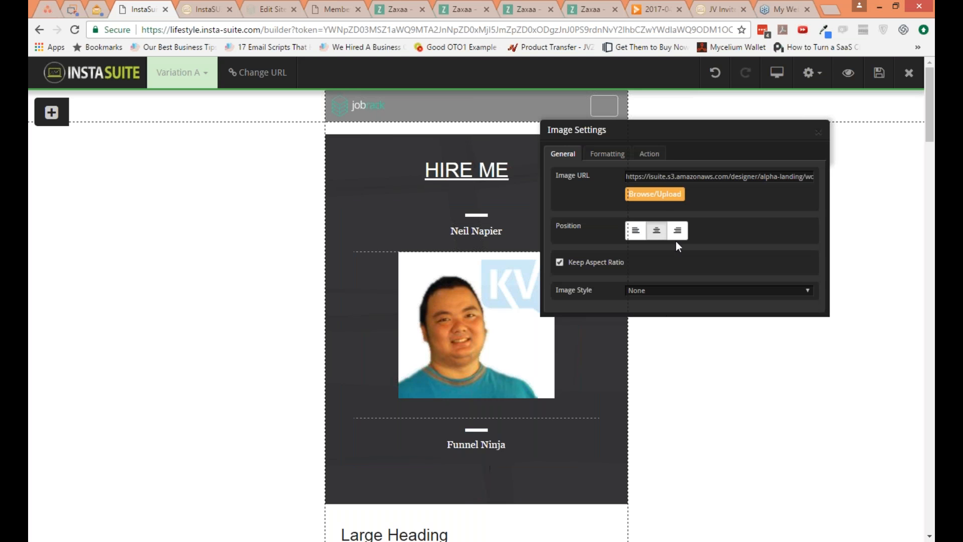
left_click(640, 156)
left_click(618, 155)
mouse_move(630, 202)
left_mouse_down()
mouse_move(640, 202)
mouse_move(619, 202)
mouse_move(630, 202)
left_mouse_up()
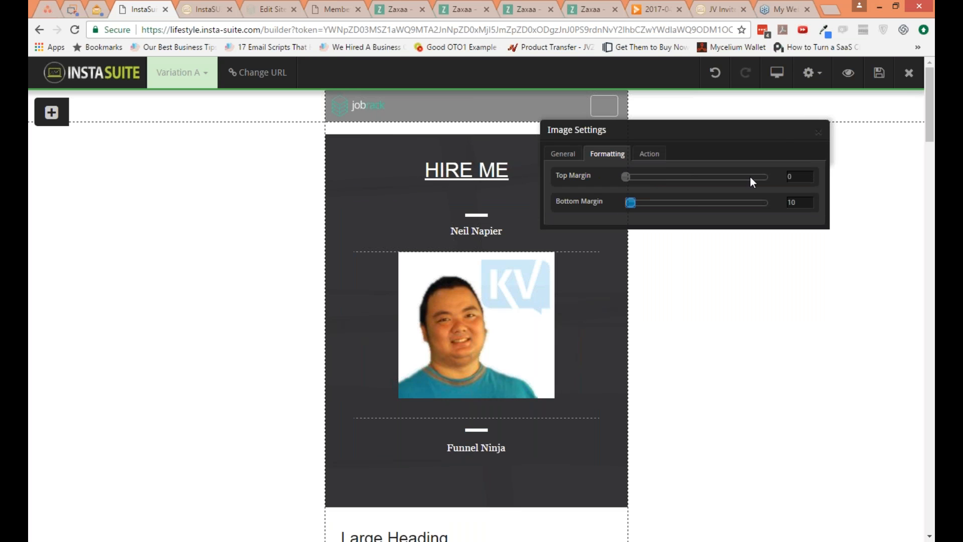
left_click(818, 132)
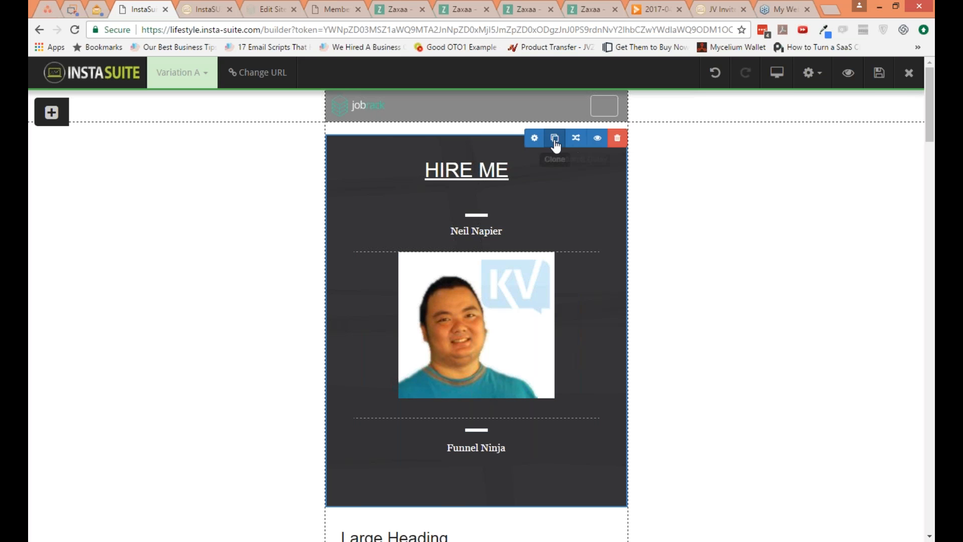
Step: Check the general block settings of the HIRE ME section and close them without changes
left_click(536, 140)
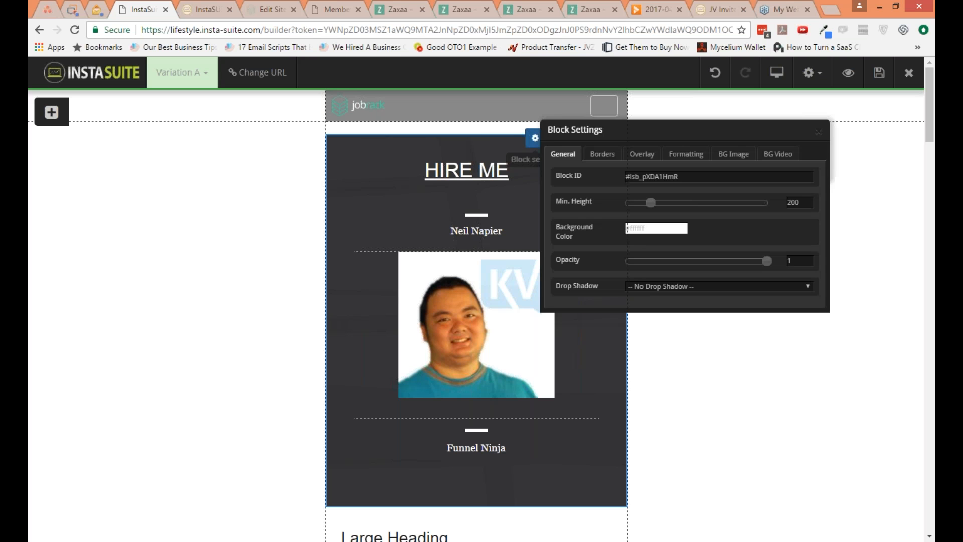
left_click(655, 232)
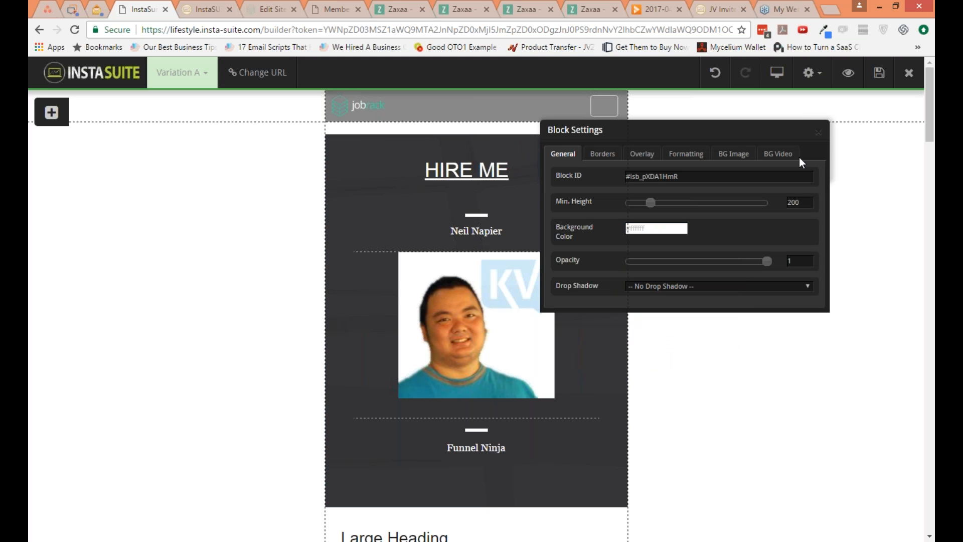
left_click(819, 134)
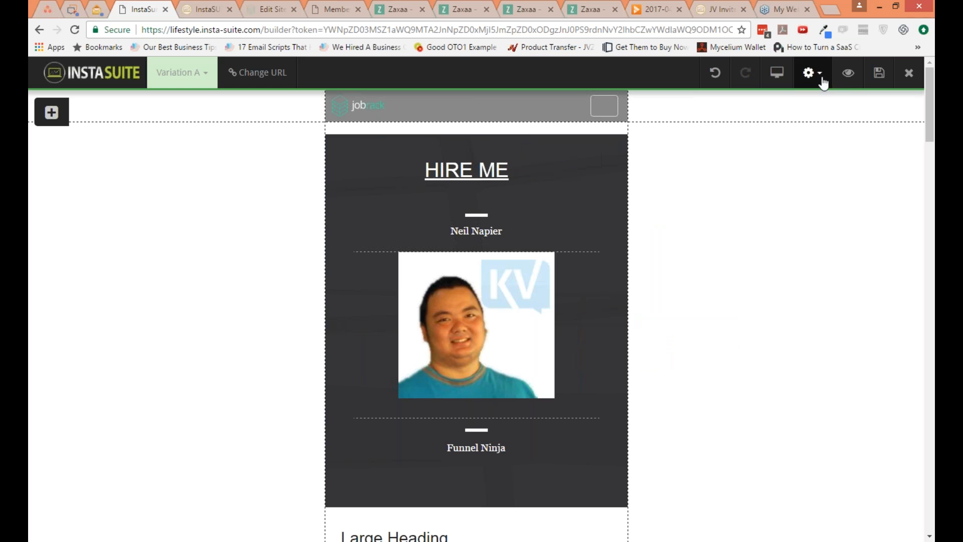
Step: Save the page and switch the editor back to desktop view
left_click(877, 76)
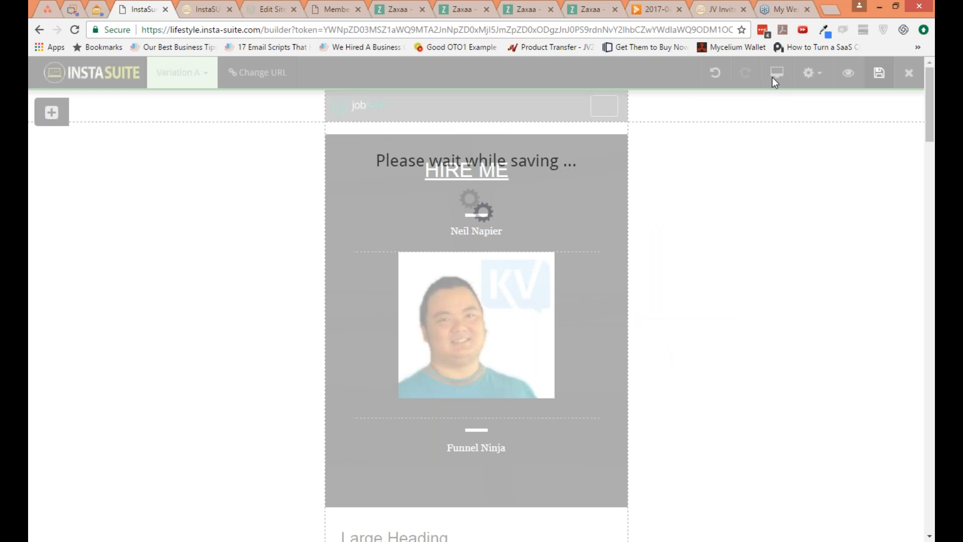
left_click(776, 74)
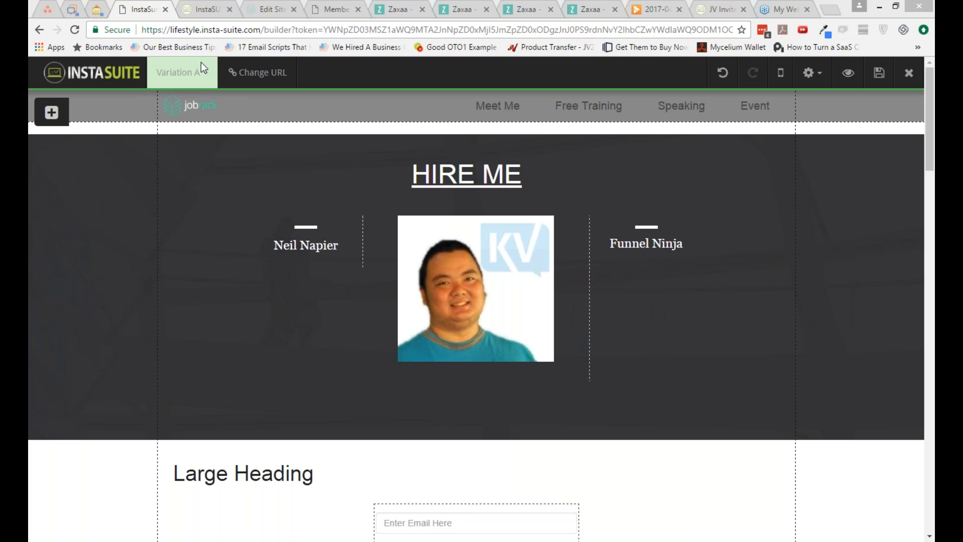
Step: Open the page's existing InfoBar for editing from the conversion tools settings
left_click(826, 78)
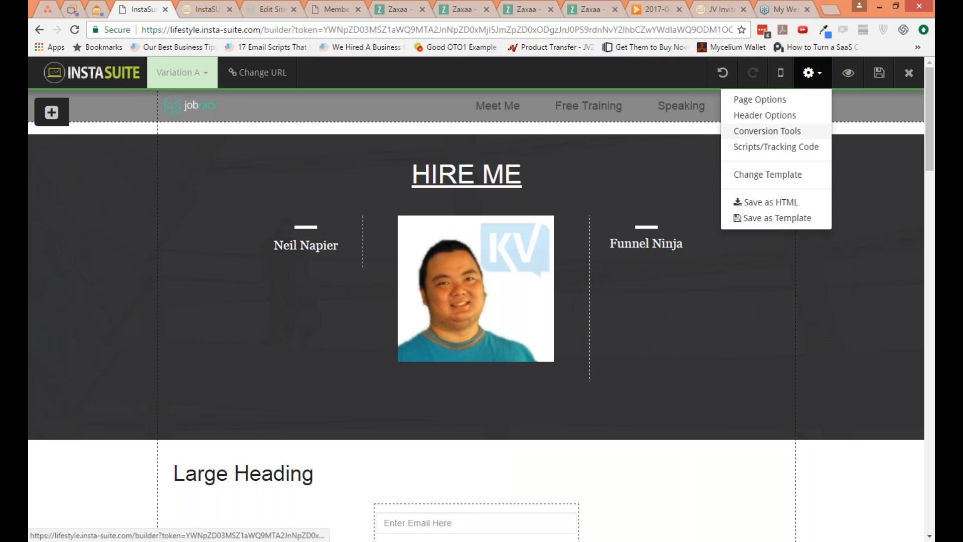
left_click(767, 131)
left_click(604, 154)
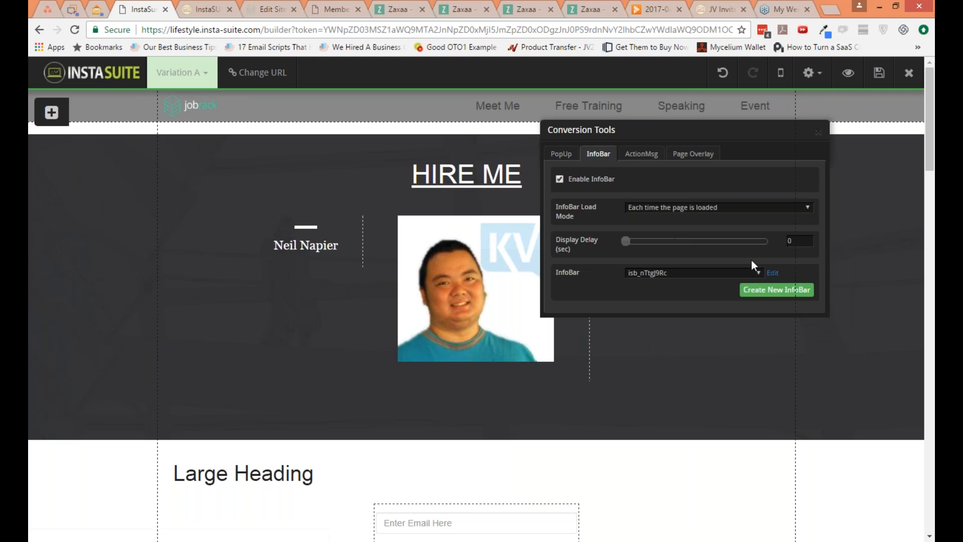
left_click(772, 275)
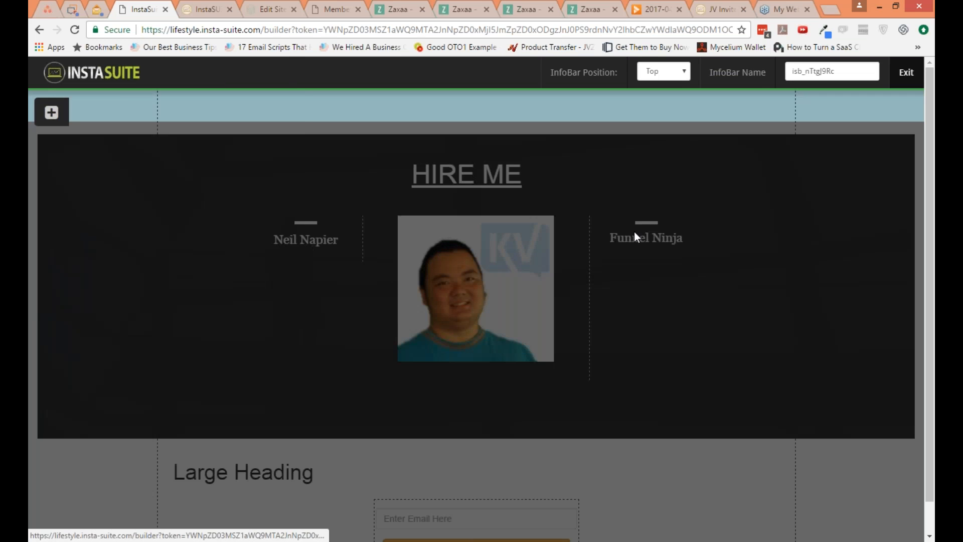
Step: Insert the Standard Opt-In Form into the InfoBar and delete its first name field
left_click(52, 112)
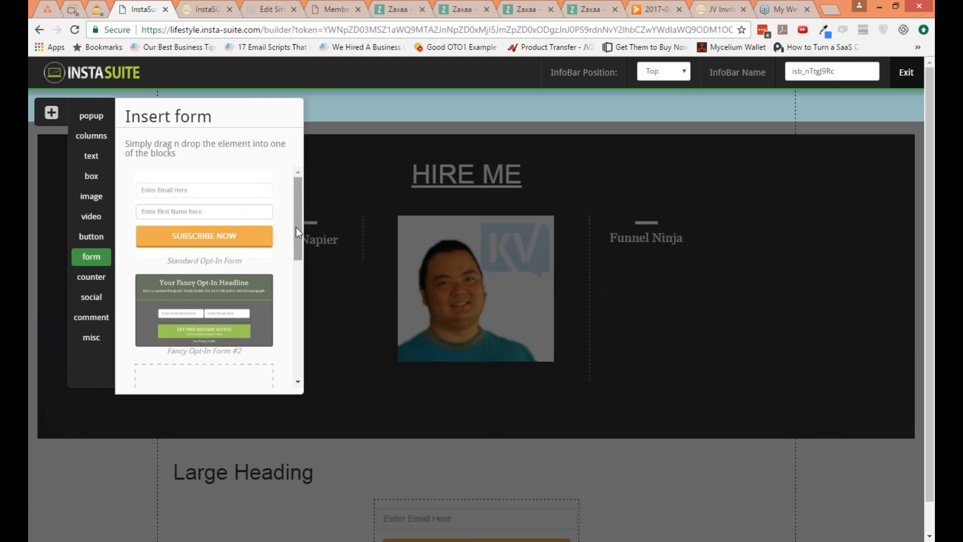
scroll(297, 261, "down", 5)
scroll(295, 246, "up", 5)
left_click_drag(252, 222, 575, 115)
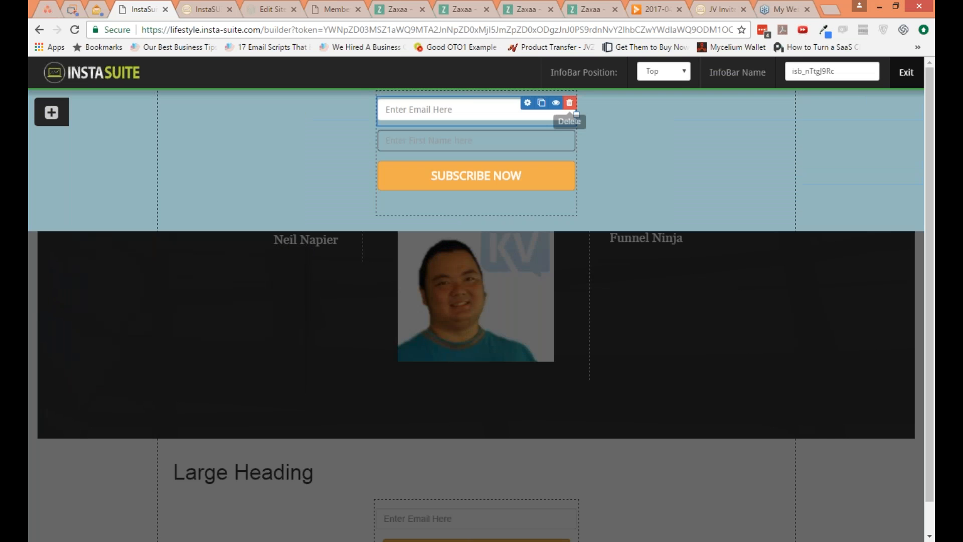
left_click(557, 141)
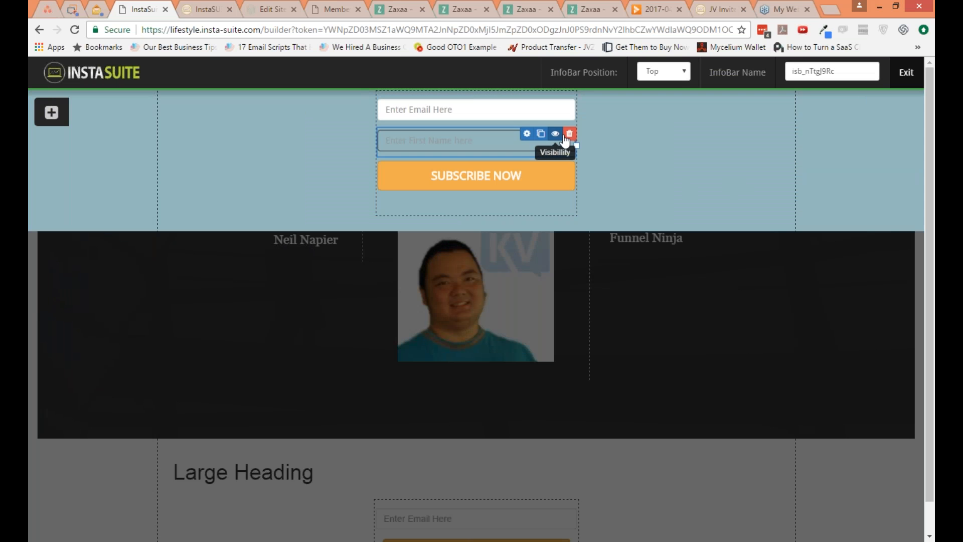
left_click(569, 136)
key("Return")
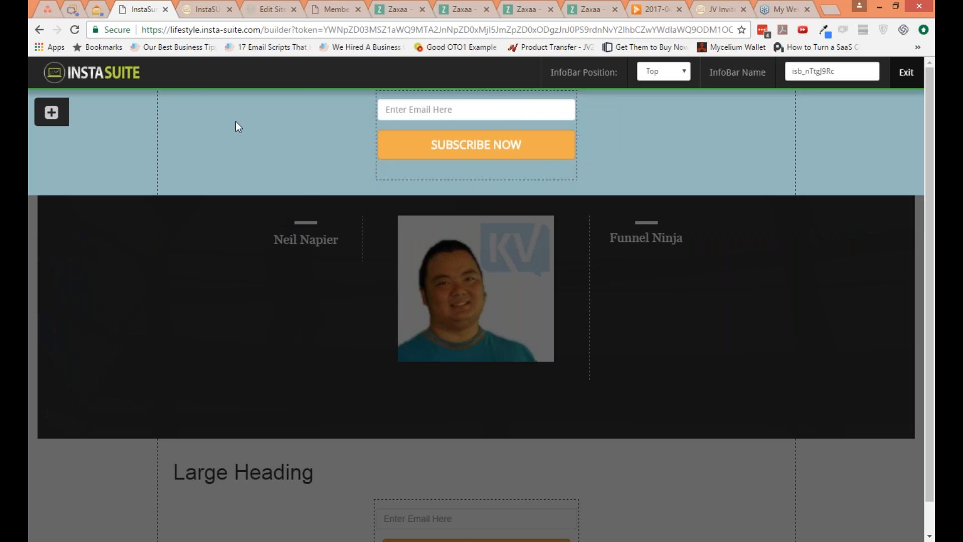
Step: Try to add a flat button to the InfoBar alongside the opt-in form
left_click(59, 119)
left_click(91, 236)
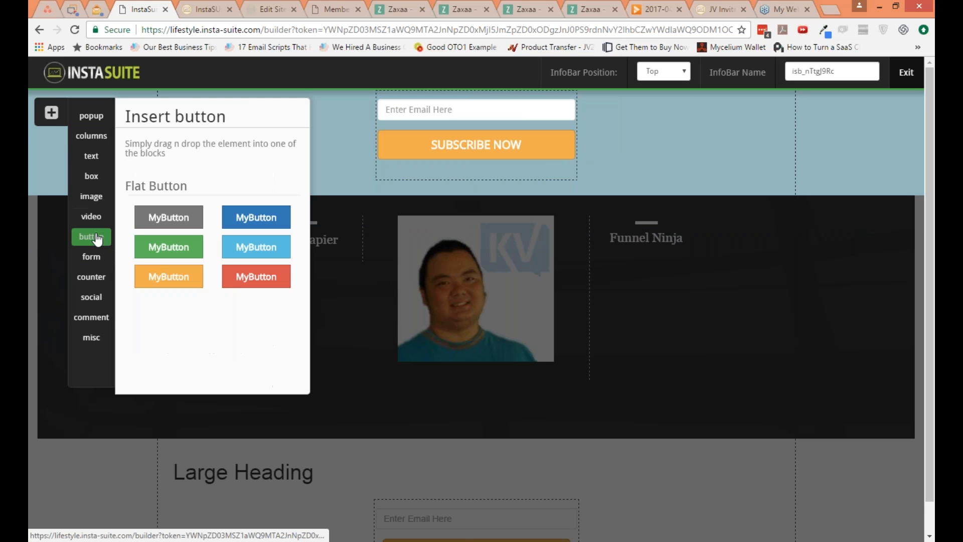
left_click_drag(149, 241, 552, 190)
left_click_drag(190, 276, 462, 94)
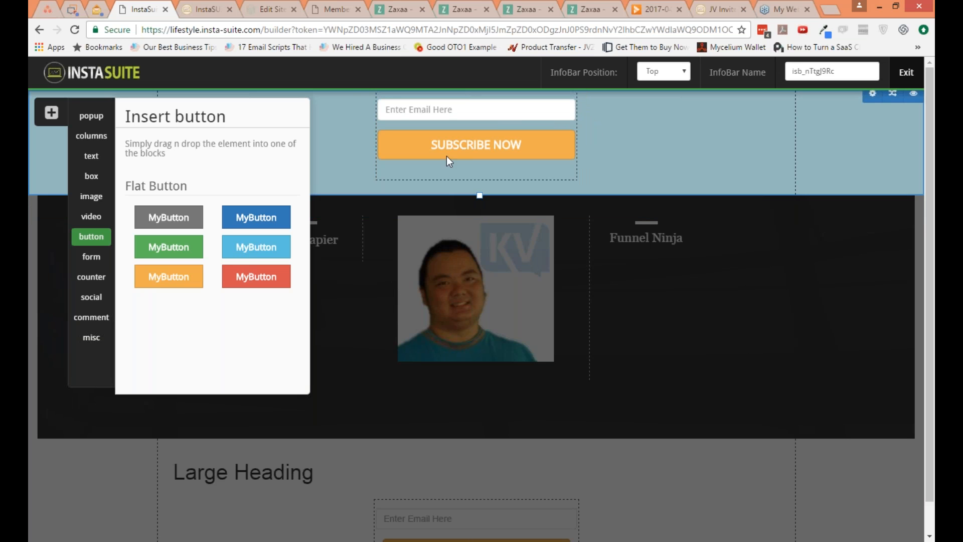
Step: Replace the InfoBar's opt-in form with an orange flat button
left_click(52, 113)
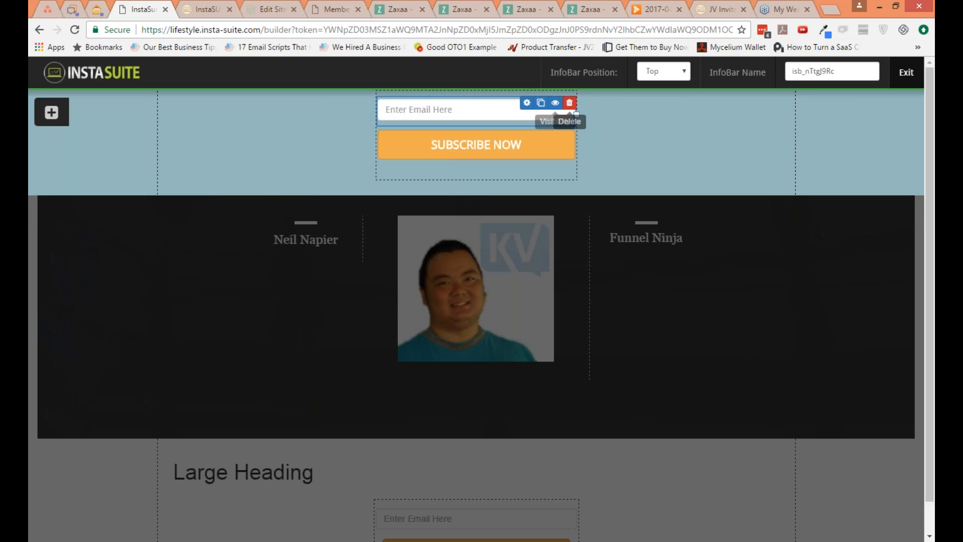
left_click(570, 99)
left_click(516, 131)
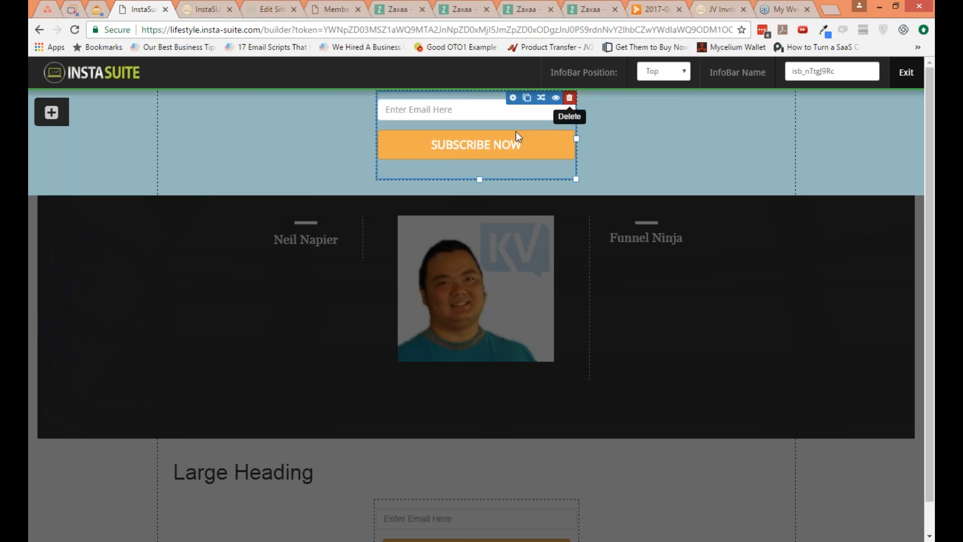
left_click(51, 113)
left_click_drag(154, 280, 459, 100)
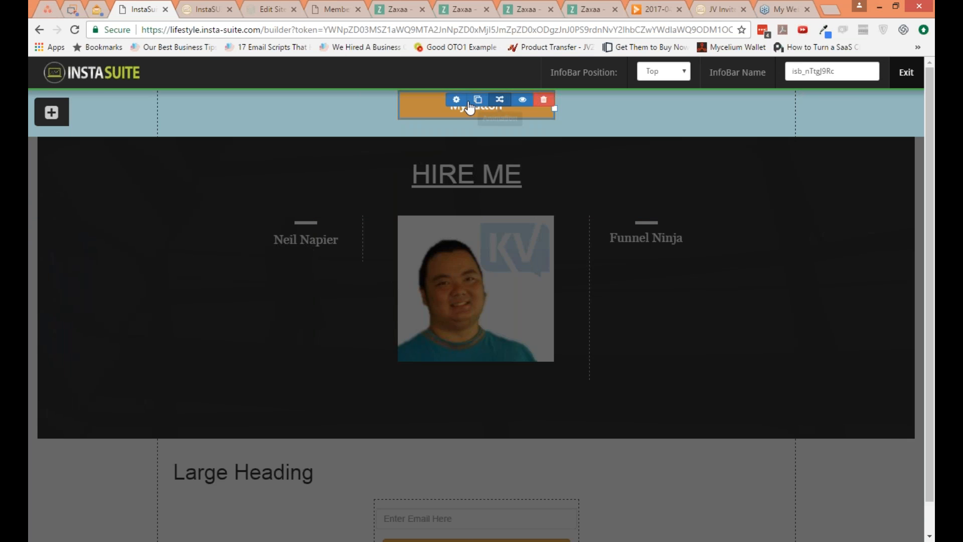
Step: Set the InfoBar button's click action to Open a Pop Up, view the linked pop-up, and exit its editor
left_click(457, 100)
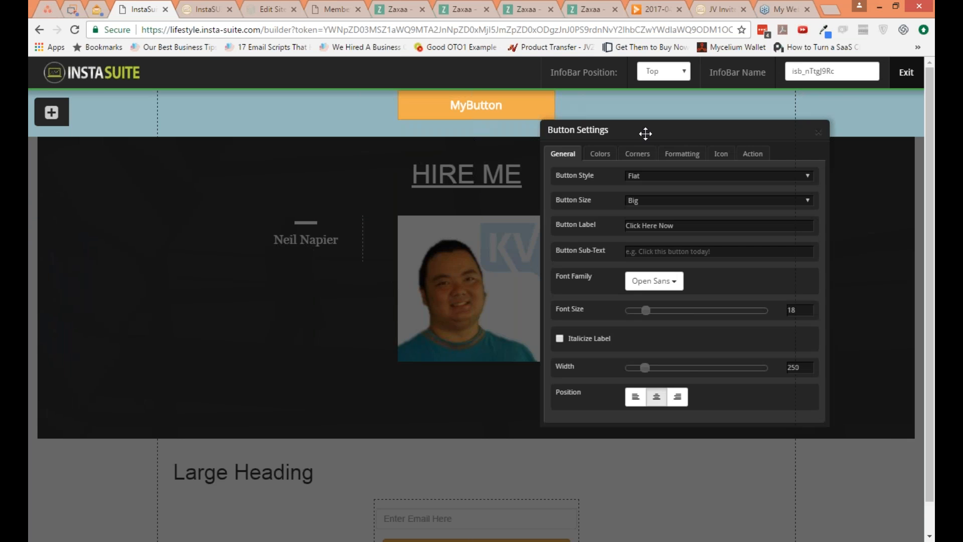
left_click(752, 153)
left_click(712, 176)
left_click(691, 203)
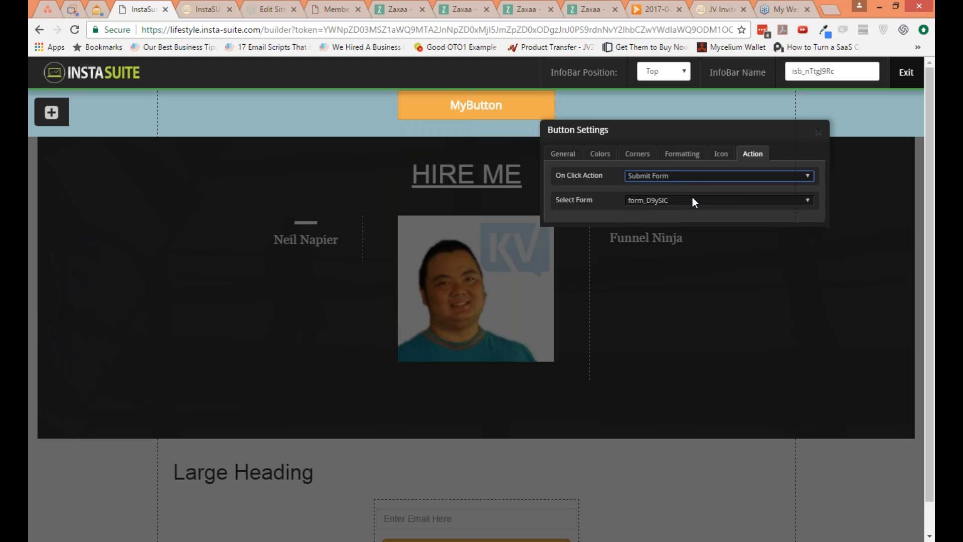
key("Down")
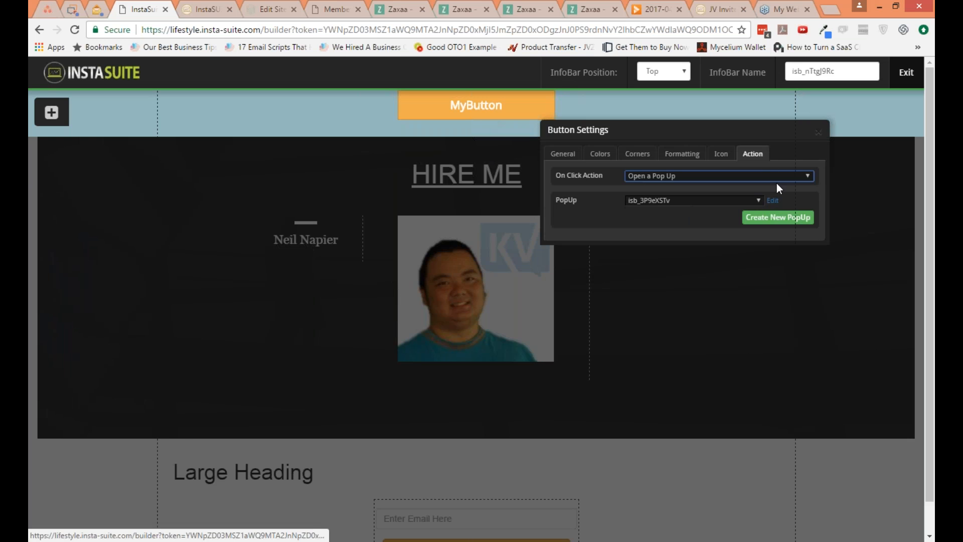
left_click(772, 200)
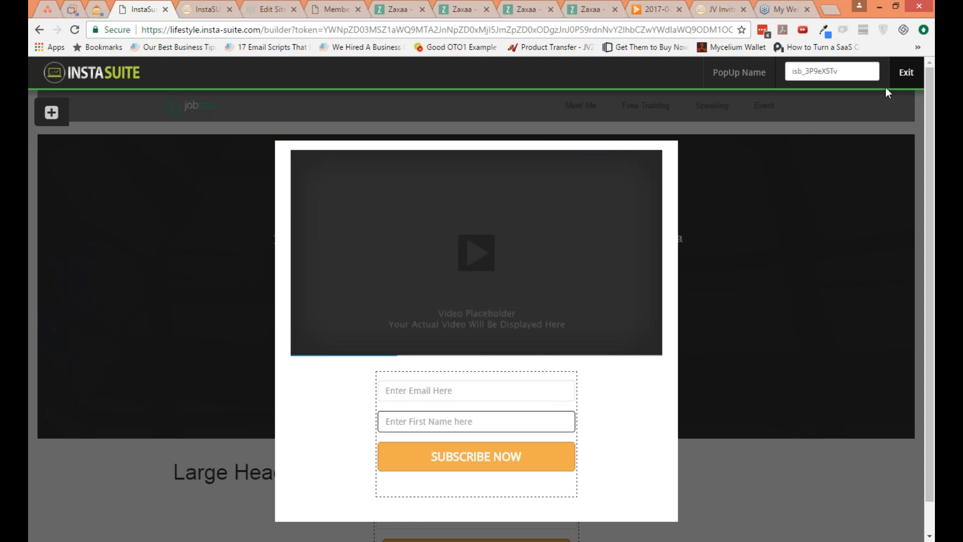
left_click(905, 73)
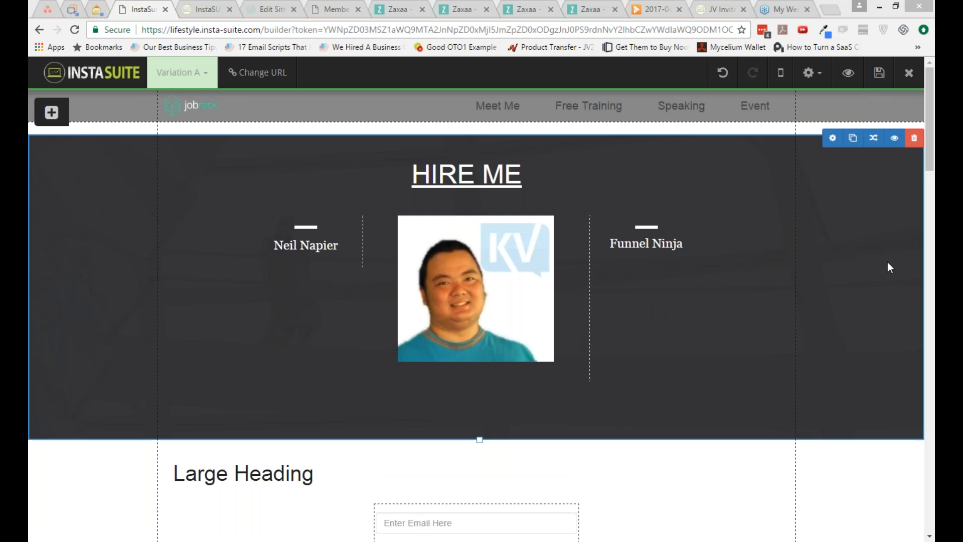
Step: Change the last part of the page's URL to the person's full name and update it
mouse_move(178, 541)
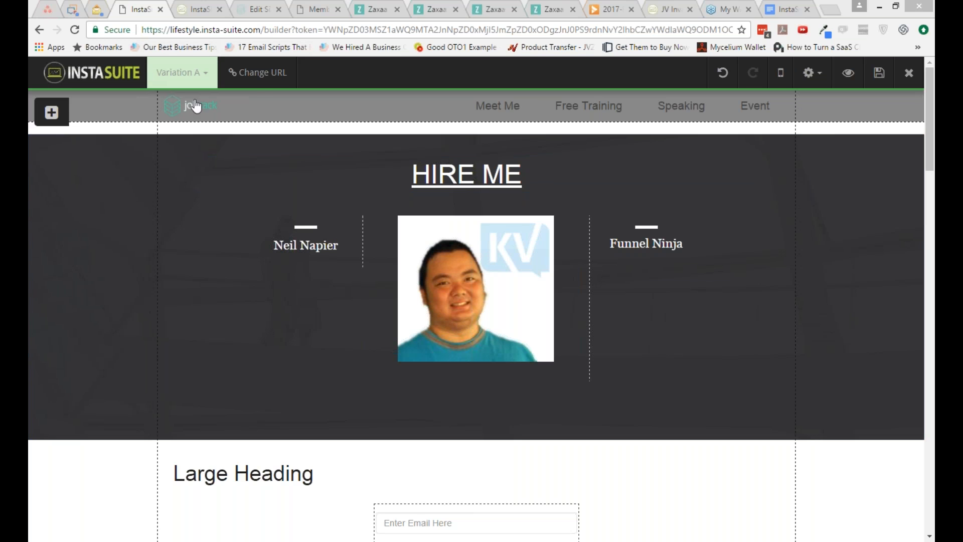
left_click(258, 75)
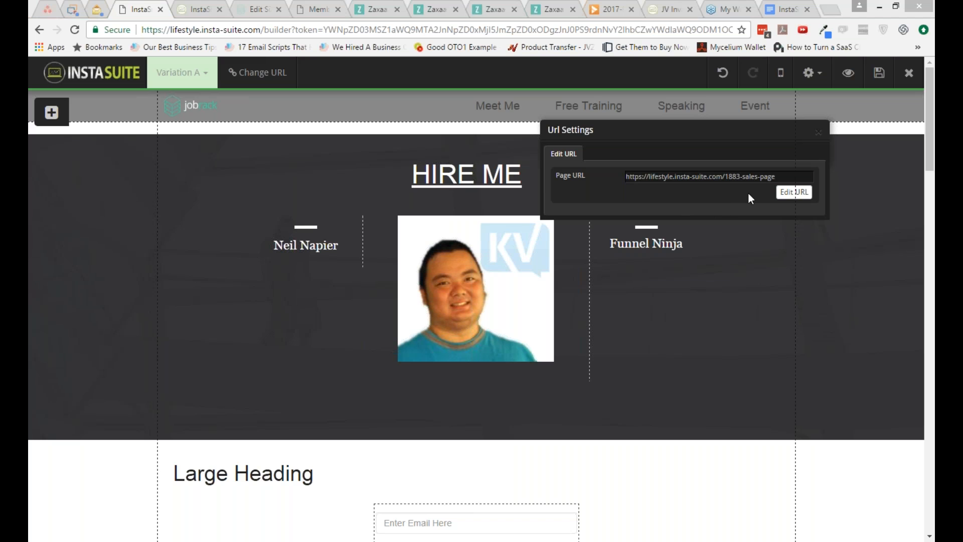
left_click(789, 193)
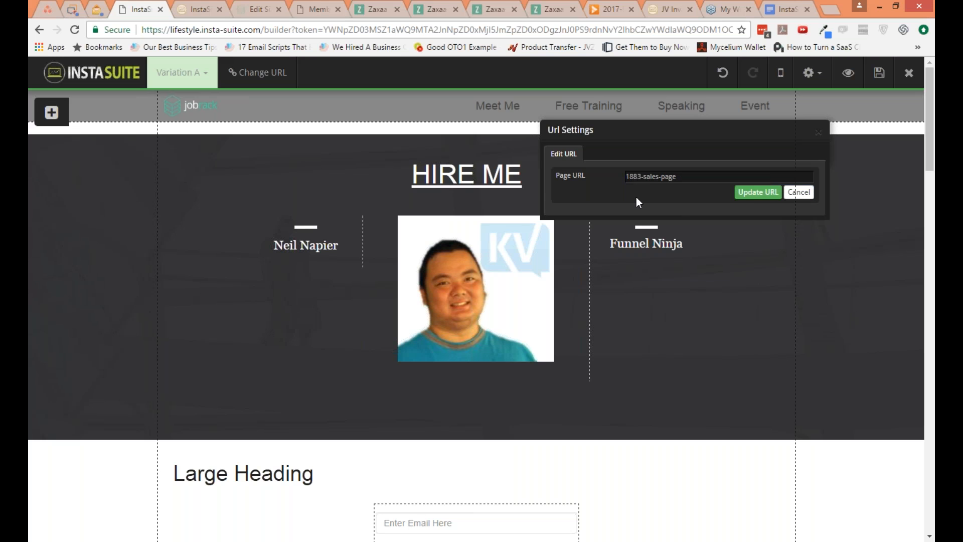
triple_click(680, 176)
type("n")
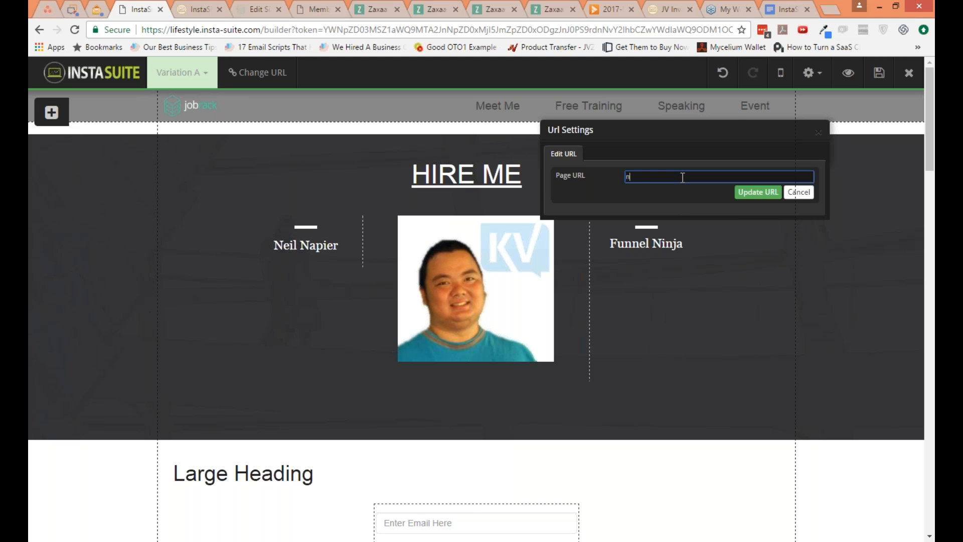
type("eilnapier")
left_click(754, 193)
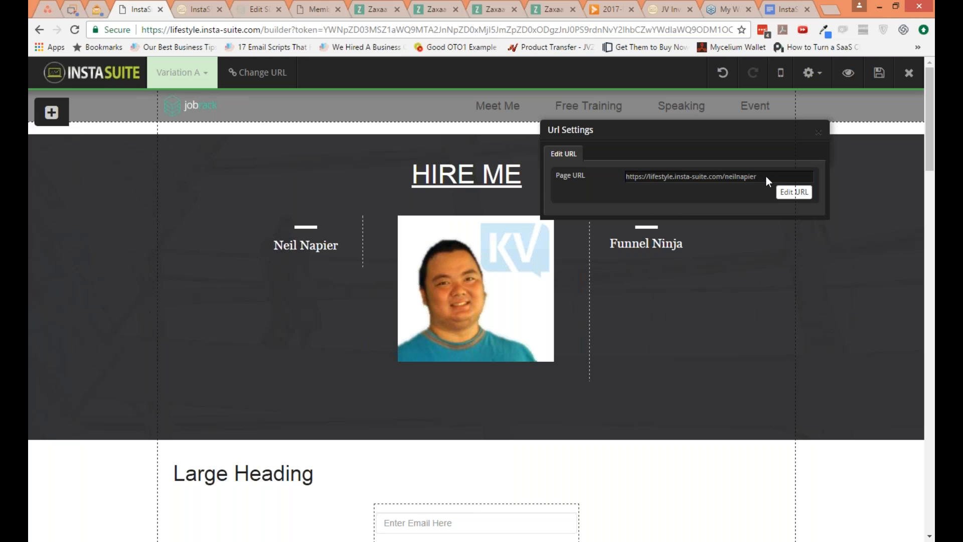
Step: Open the updated page URL in a new browser tab
key("ctrl+t")
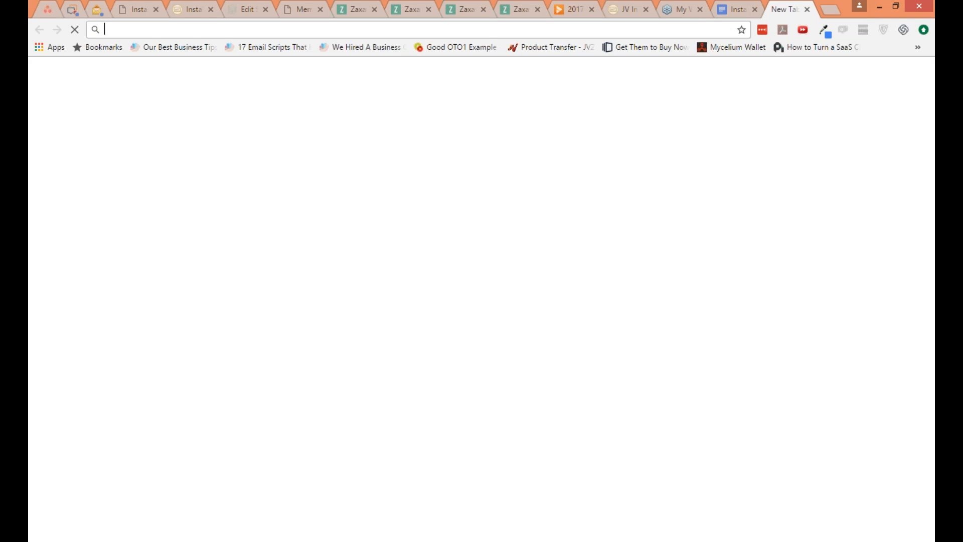
type("https://lifestyle.insta-suite.com/neilnapier")
key("Return")
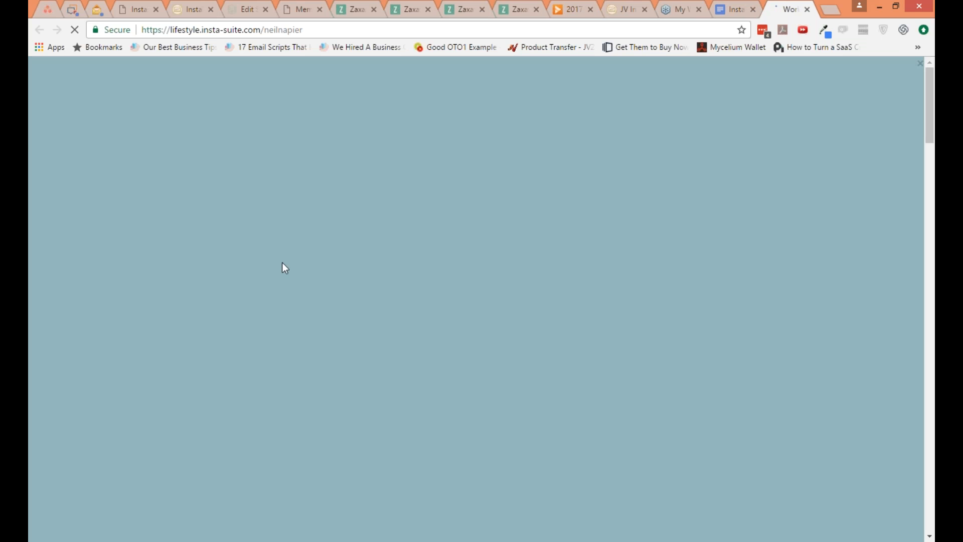
Step: Dismiss the InfoBar, examine the published page from the video to the countdown and social sections, and return to the page editor
scroll(707, 164, "down", 3)
scroll(835, 245, "down", 6)
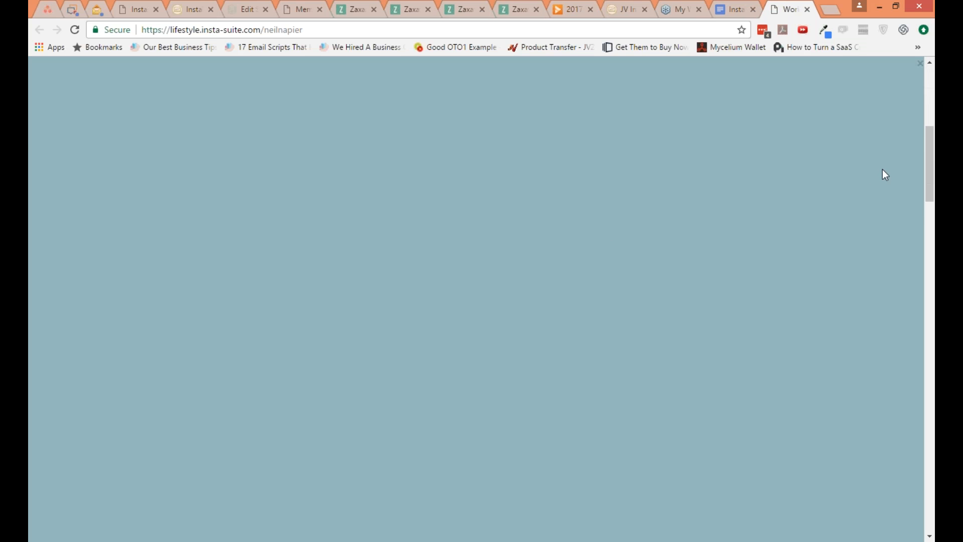
left_click(920, 68)
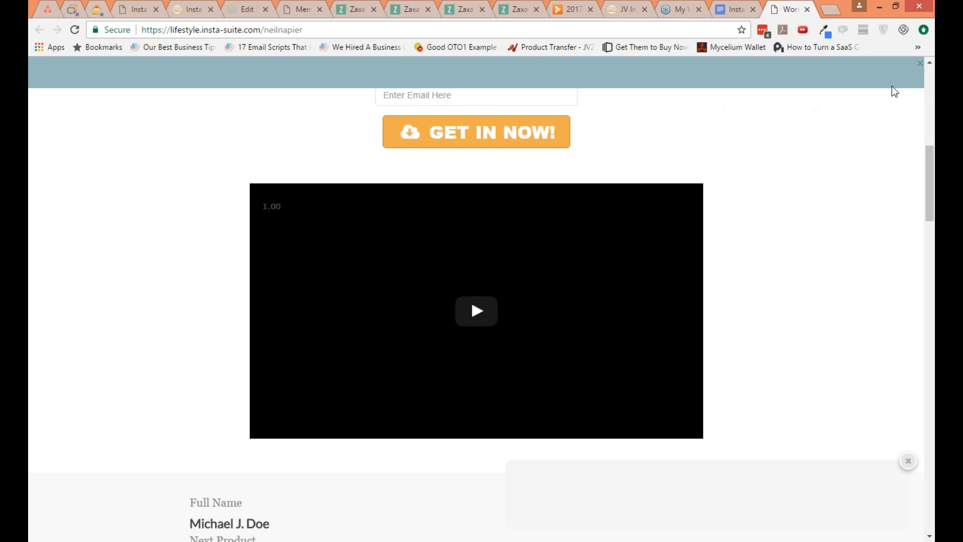
left_click(920, 70)
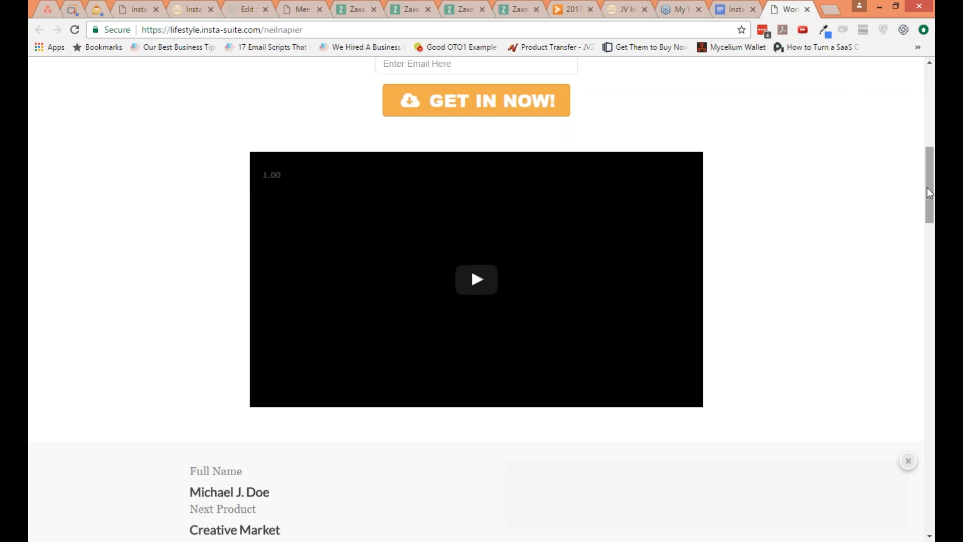
scroll(931, 231, "down", 3)
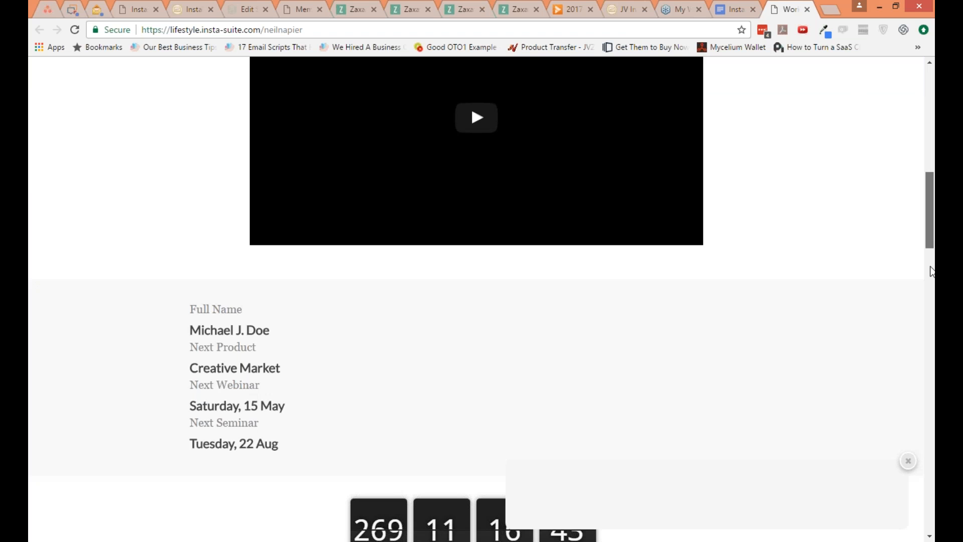
scroll(931, 275, "down", 5)
scroll(931, 284, "down", 4)
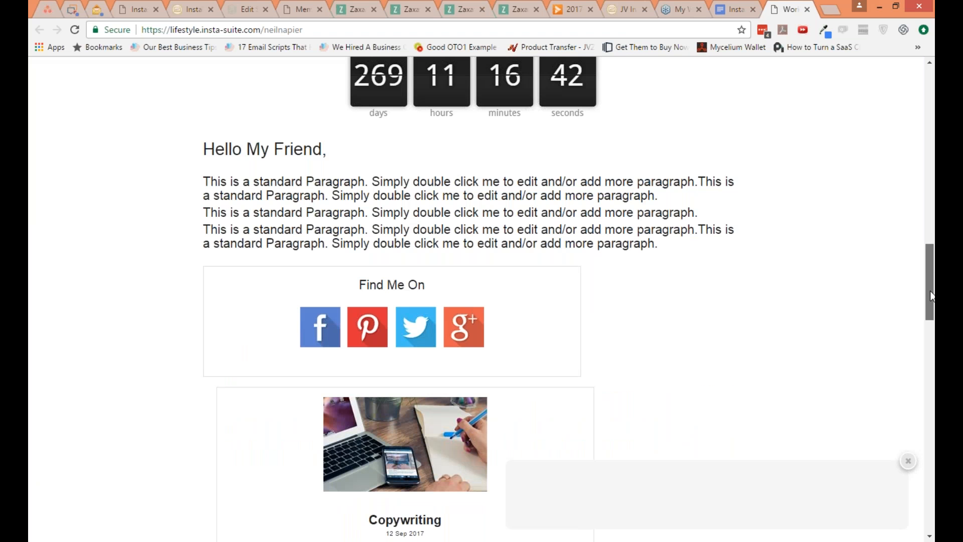
scroll(930, 301, "down", 2)
scroll(928, 316, "down", 3)
scroll(928, 326, "up", 15)
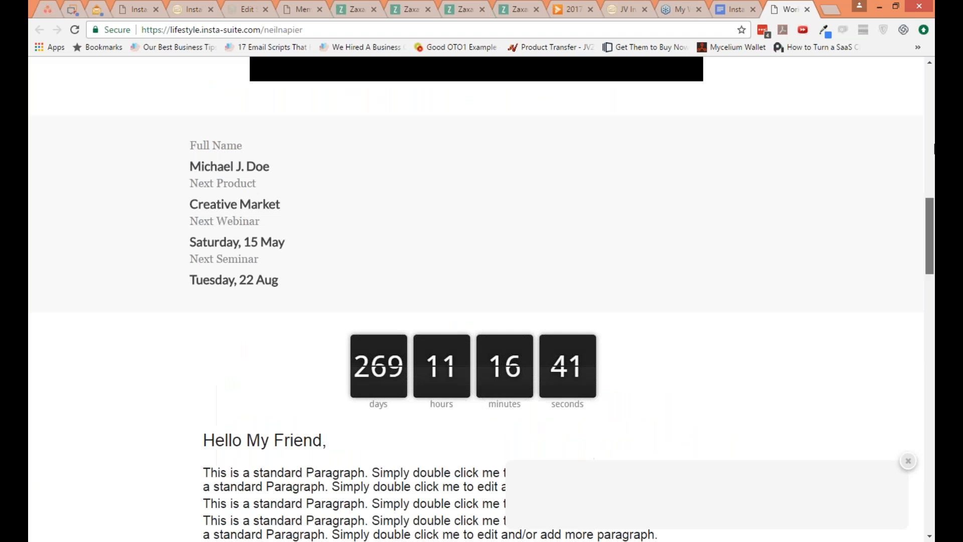
left_click(140, 12)
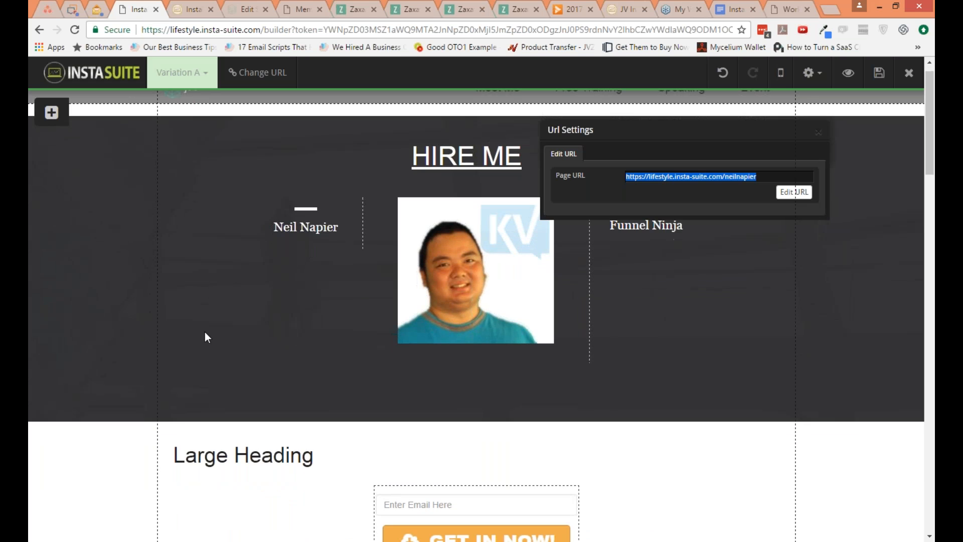
Step: Examine the sales page in the editor, from the Hire Me header through the video, countdown and blog cards to the testimonials and footer
scroll(204, 332, "down", 1)
scroll(205, 332, "down", 8)
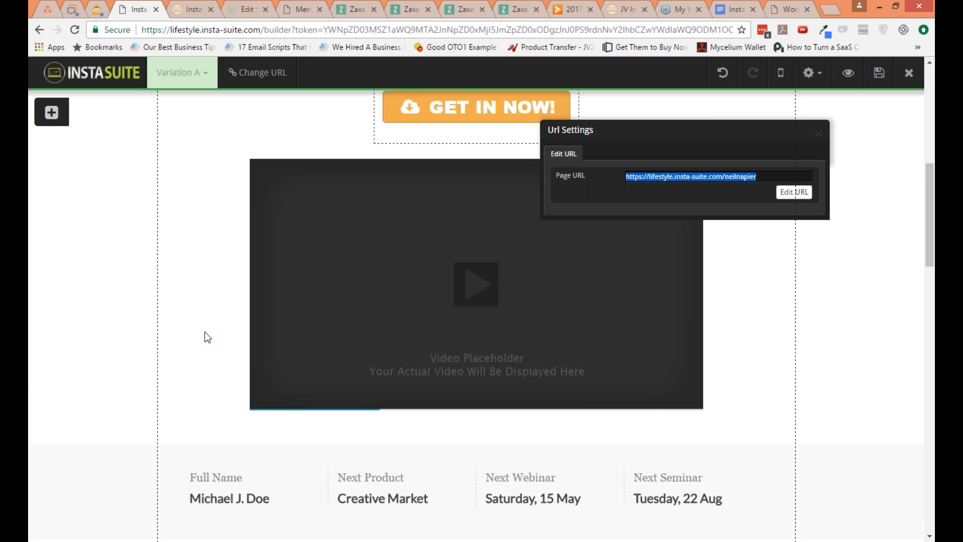
scroll(205, 332, "down", 5)
scroll(205, 332, "down", 7)
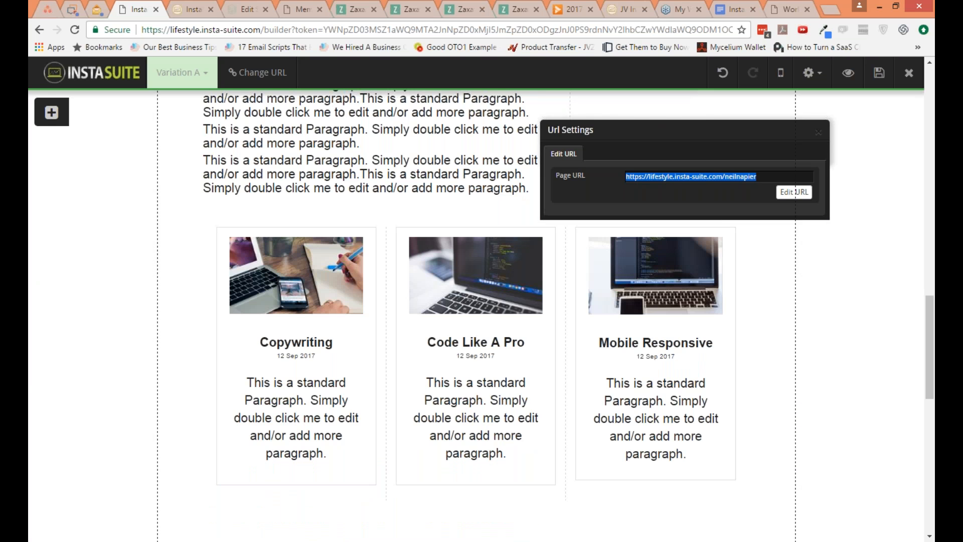
scroll(204, 332, "down", 1)
scroll(823, 329, "down", 8)
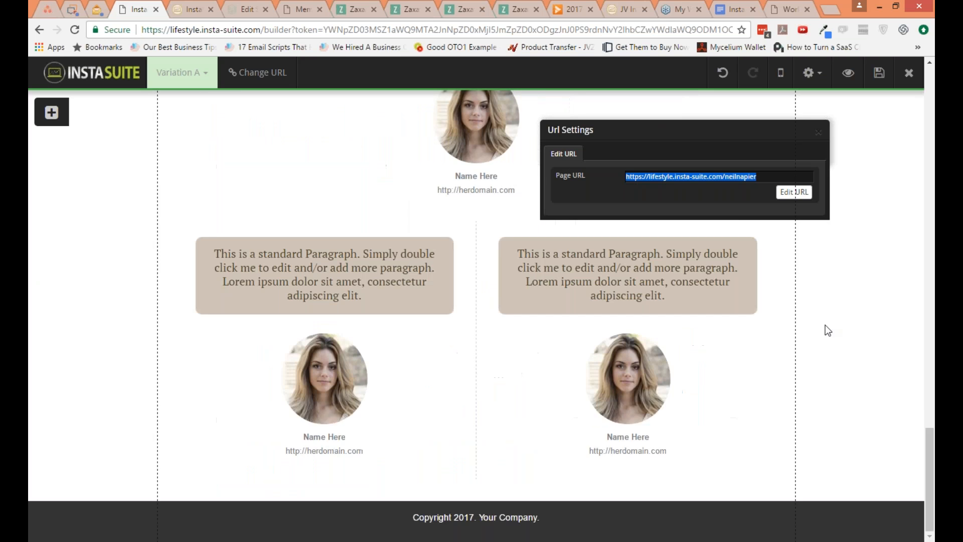
scroll(930, 317, "up", 1)
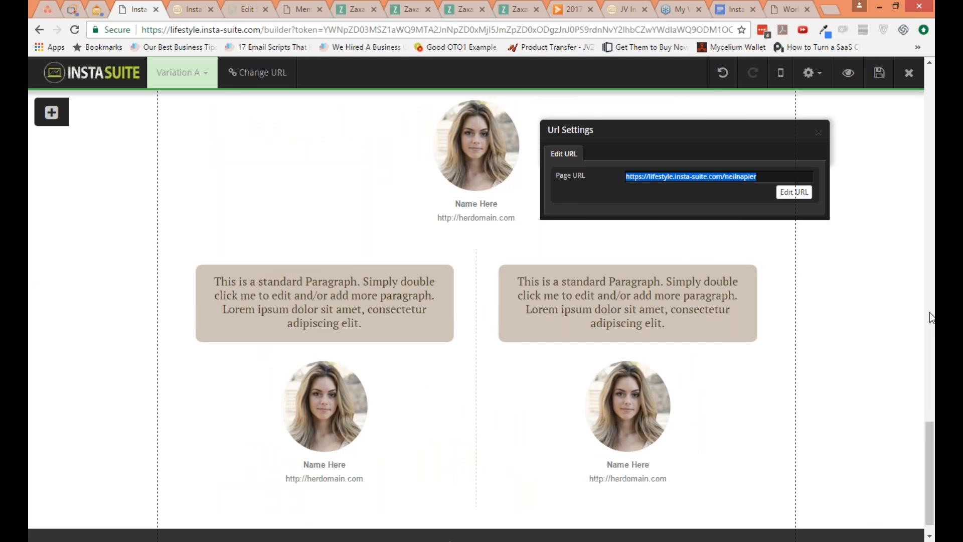
scroll(930, 317, "up", 8)
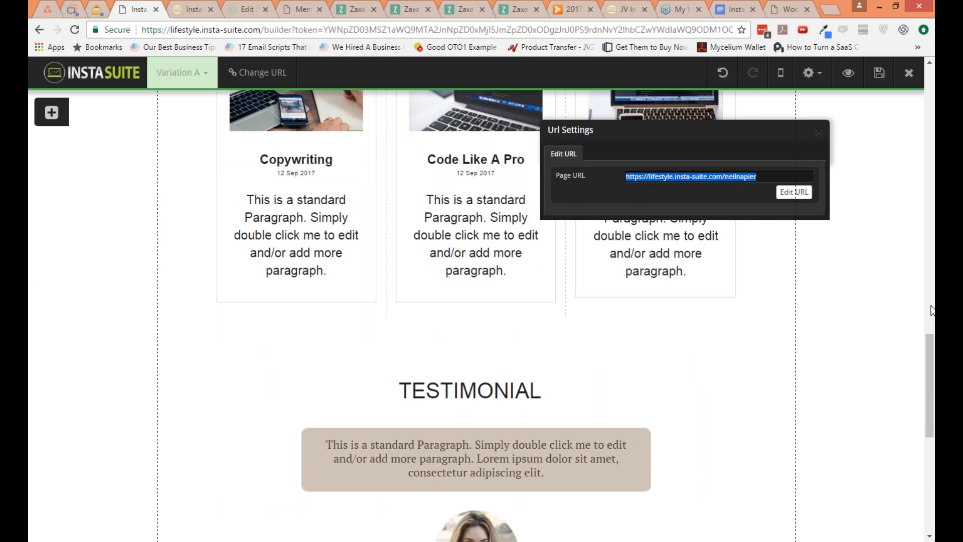
scroll(930, 310, "up", 6)
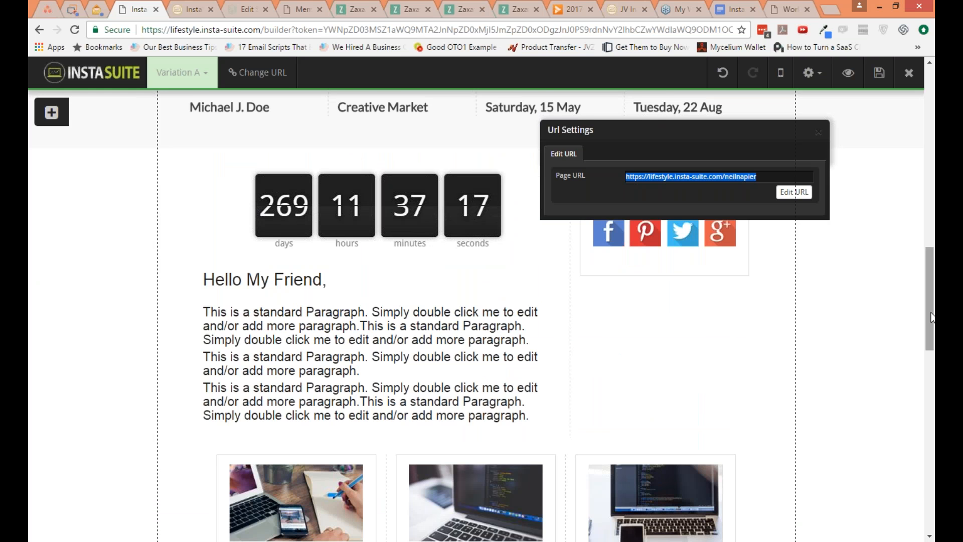
scroll(930, 317, "up", 1)
scroll(931, 291, "up", 10)
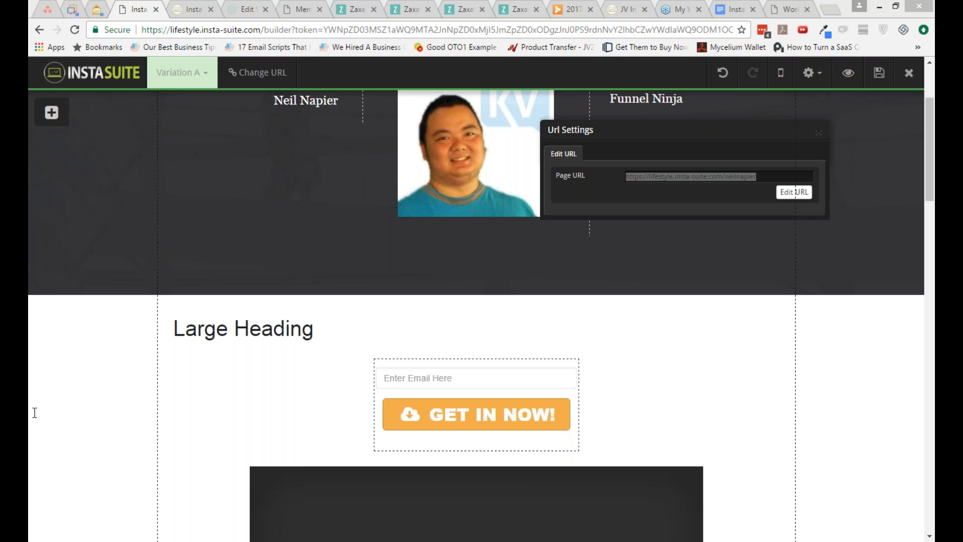
Step: Stay on the page when warned about unsaved changes, save it, and exit the page editor
left_click(112, 540)
left_click(910, 80)
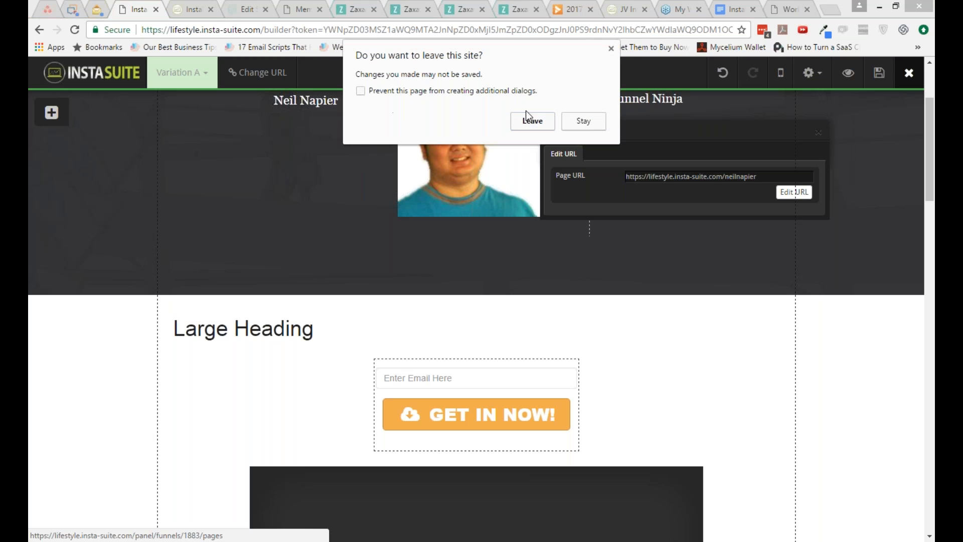
left_click(581, 122)
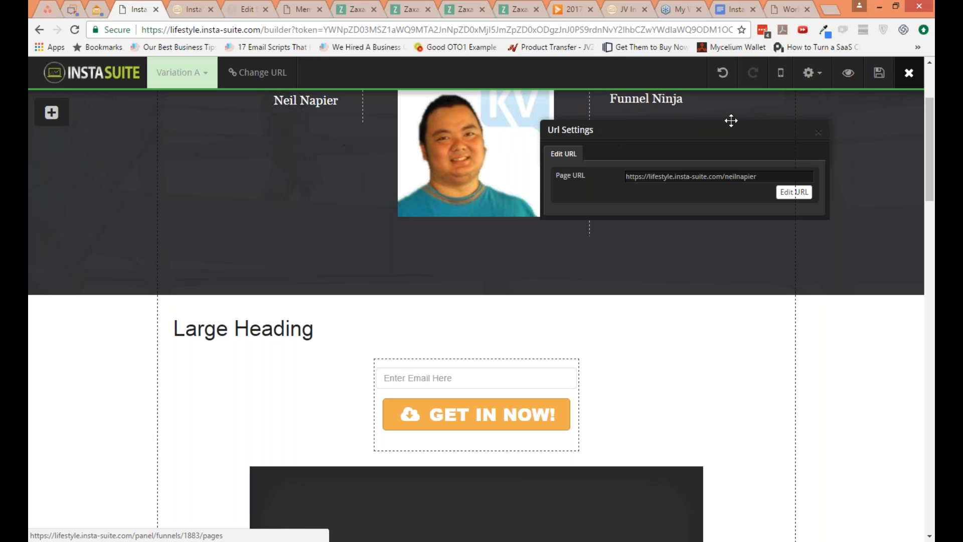
scroll(732, 120, "up", 3)
left_click(878, 73)
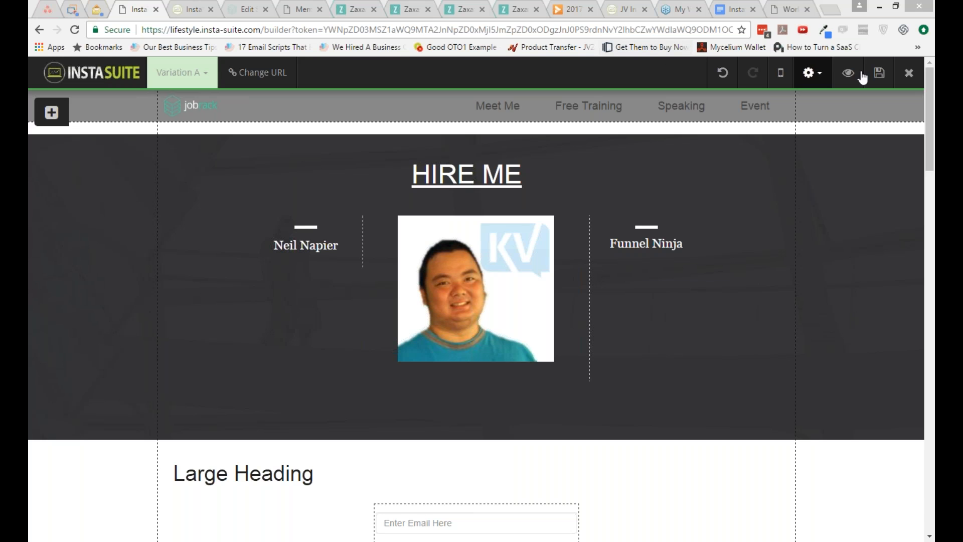
left_click(909, 78)
left_click(909, 78)
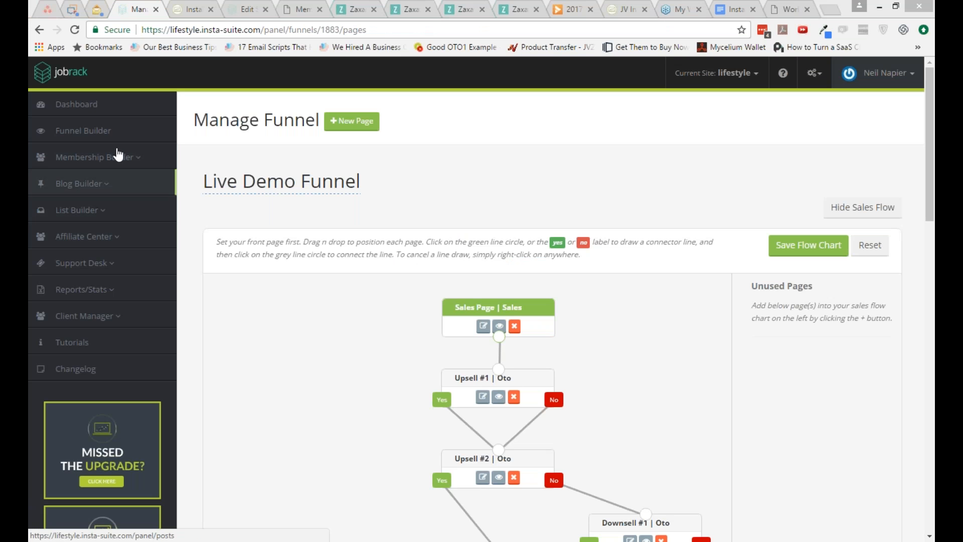
Step: Open the theme choice in step 4 of the Affiliate Center
left_click(114, 239)
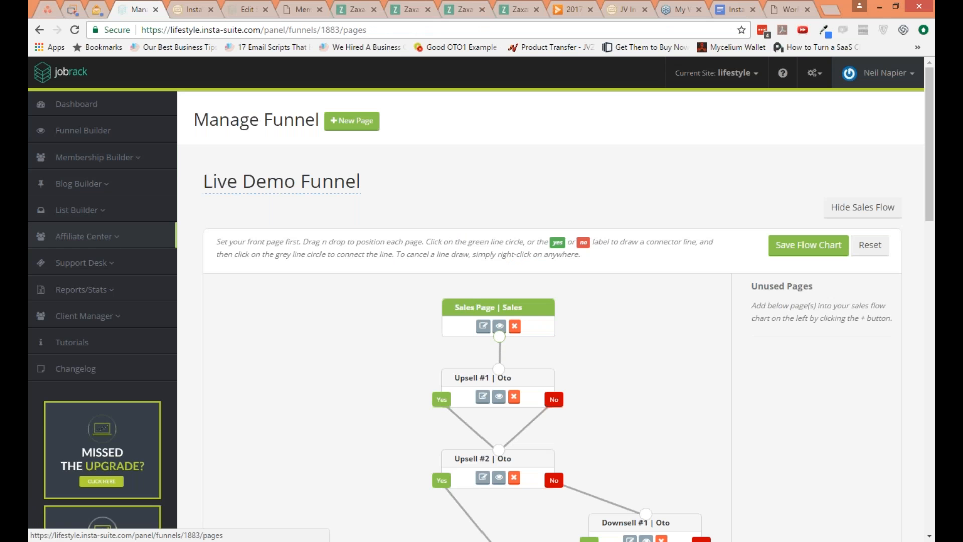
left_click(115, 239)
left_click(88, 321)
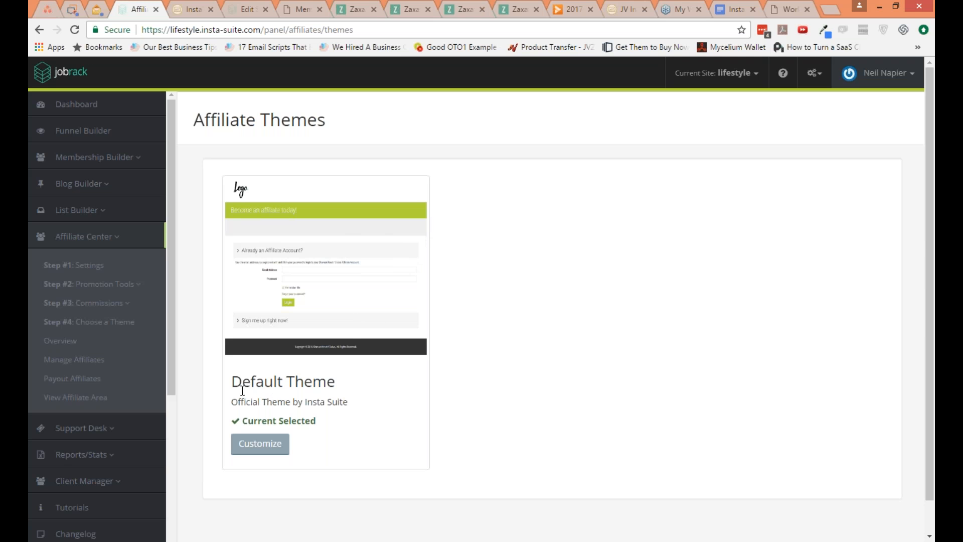
Step: View the List Builder's SMTP setup and go back to the overview of all funnels
left_click(103, 213)
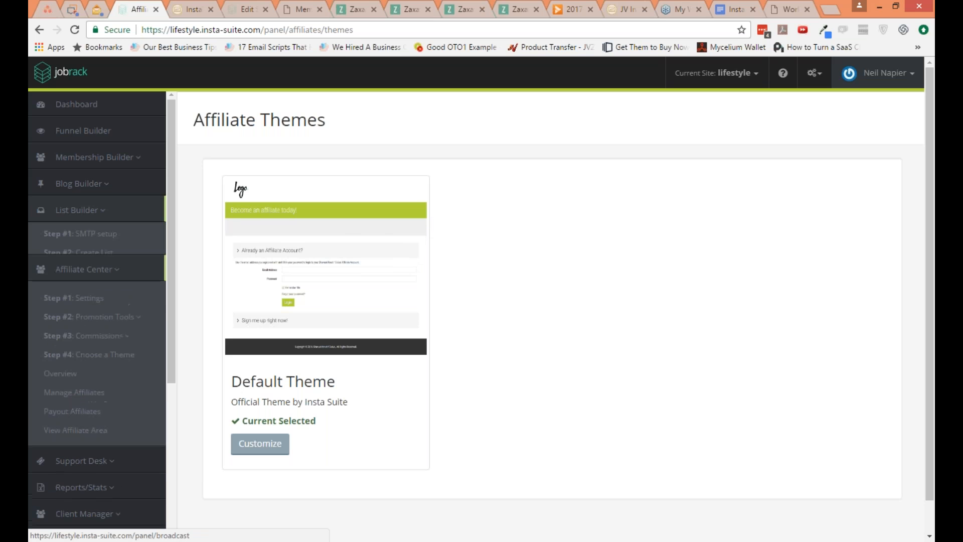
left_click(95, 239)
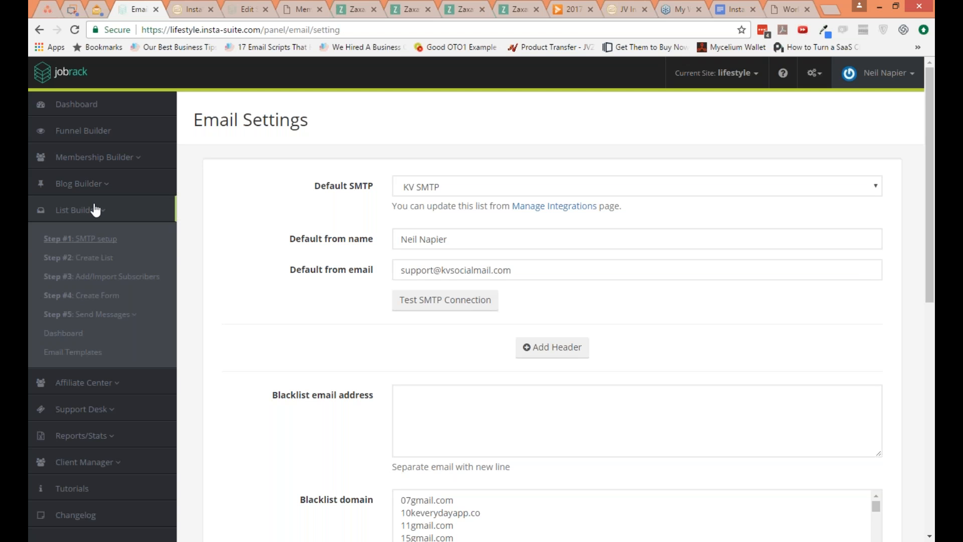
left_click(93, 138)
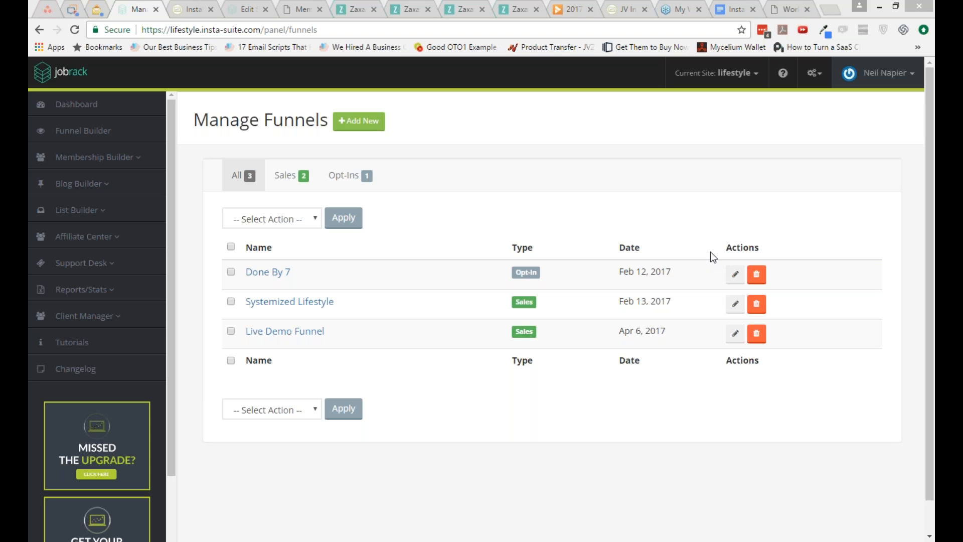
key("ctrl+2")
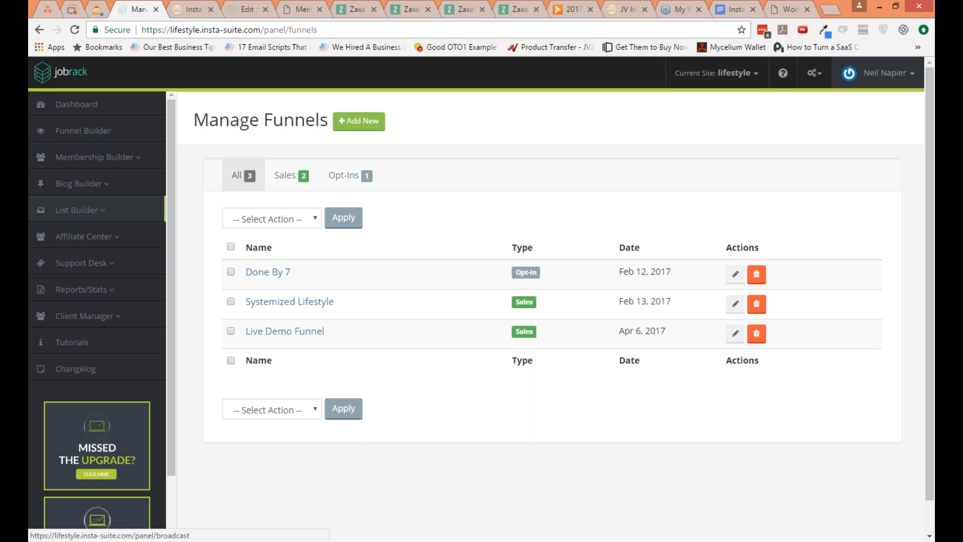
Step: Open the List Builder's SMTP setup and examine the default sender settings, the header option and the email address and domain blacklists
left_click(78, 209)
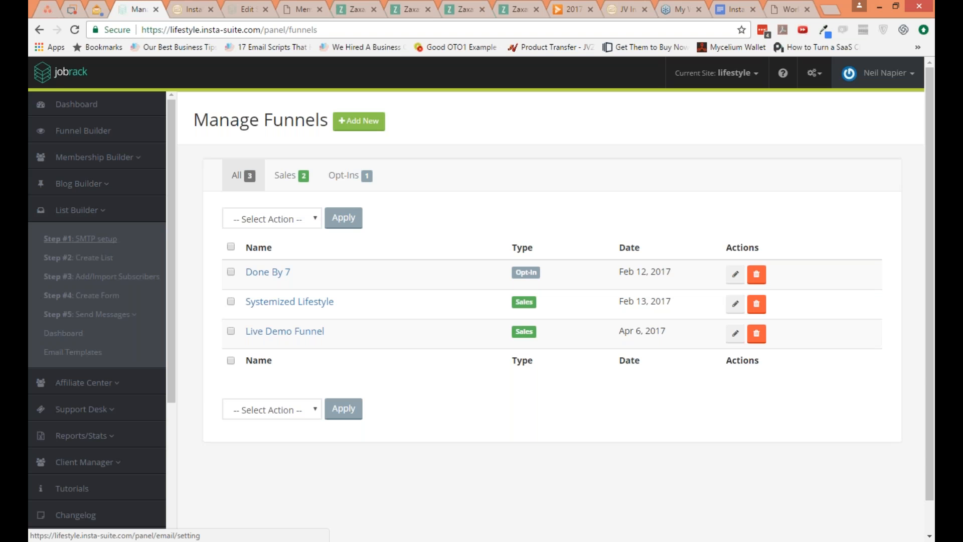
left_click(80, 238)
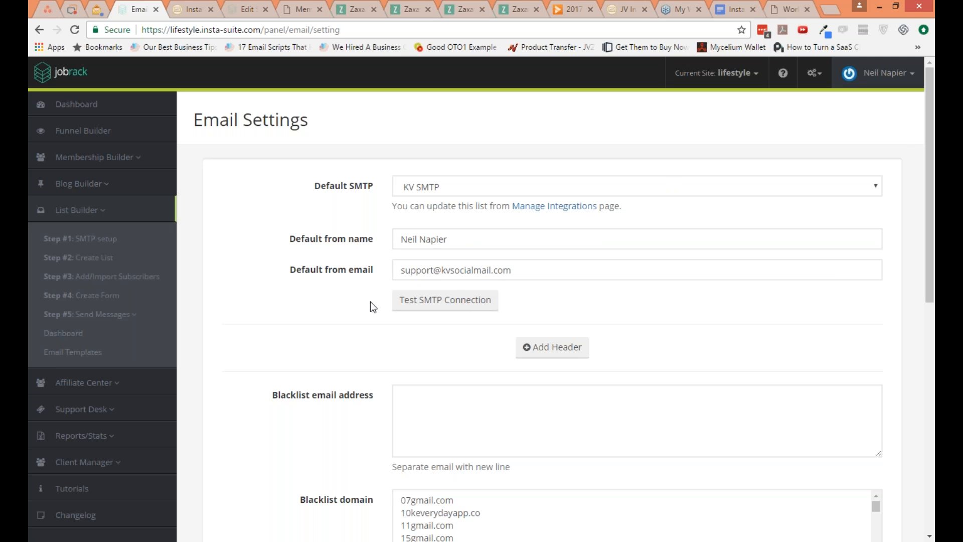
scroll(364, 311, "down", 1)
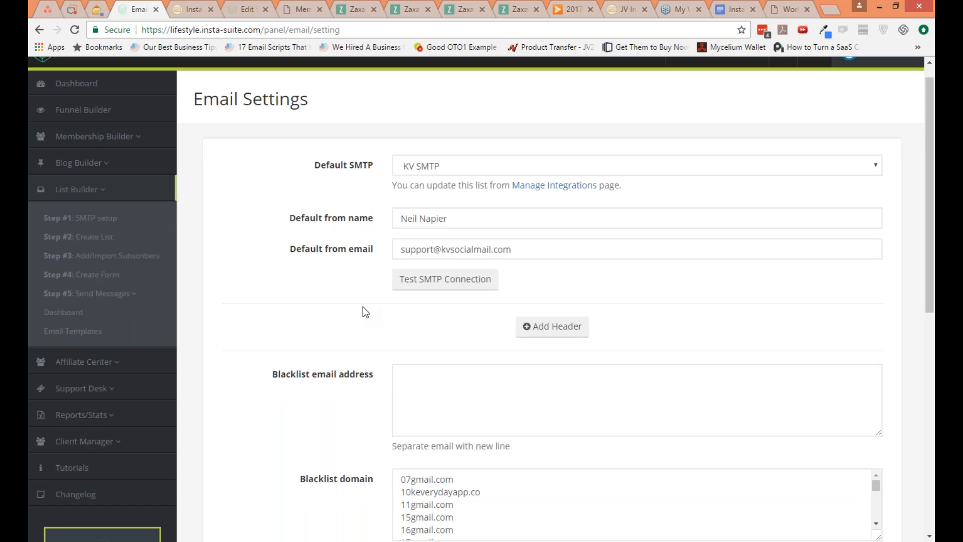
scroll(362, 311, "down", 3)
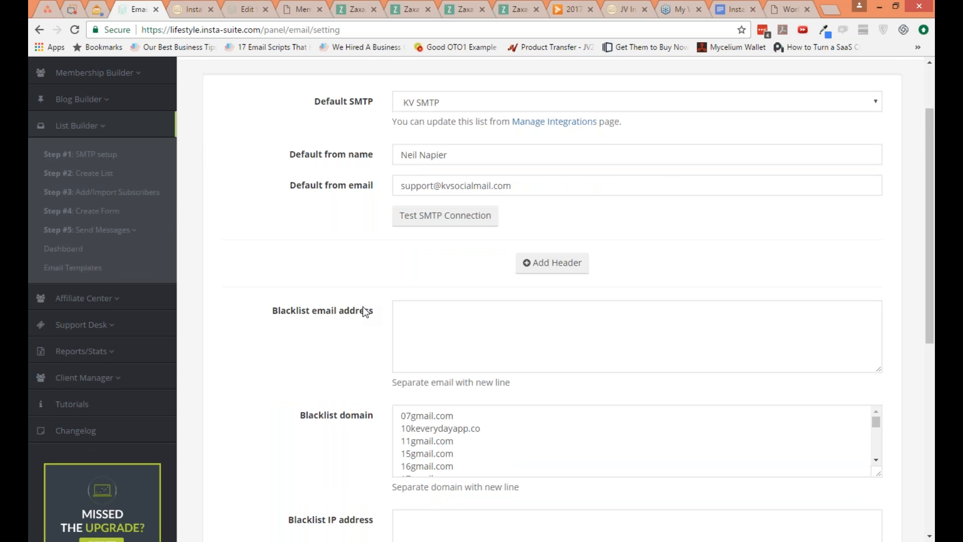
left_click(552, 262)
left_click(824, 221)
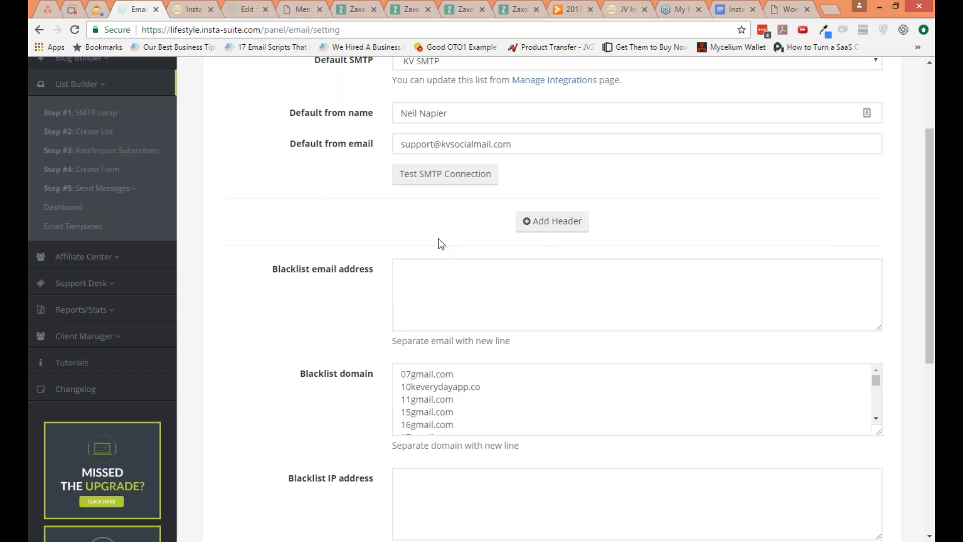
left_click(401, 269)
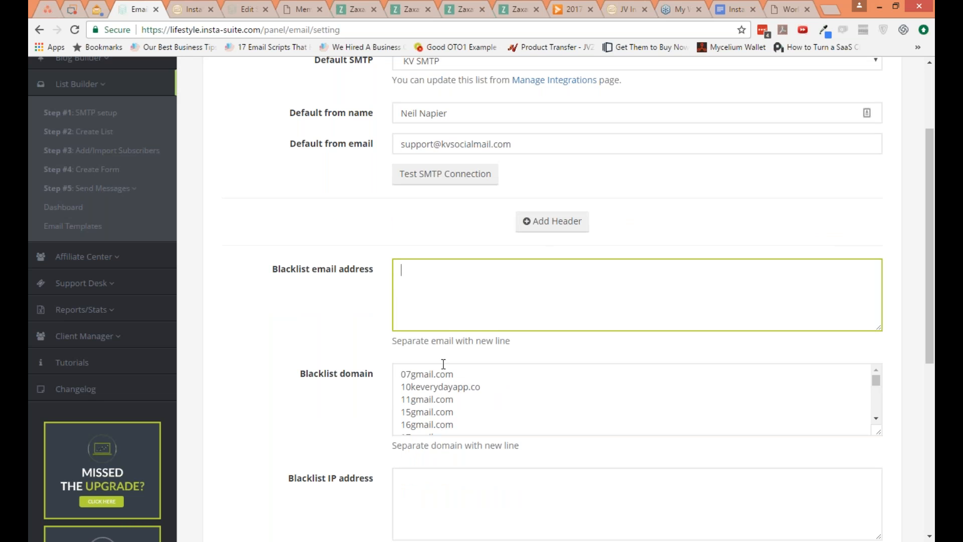
left_click_drag(401, 374, 465, 422)
left_click(465, 422)
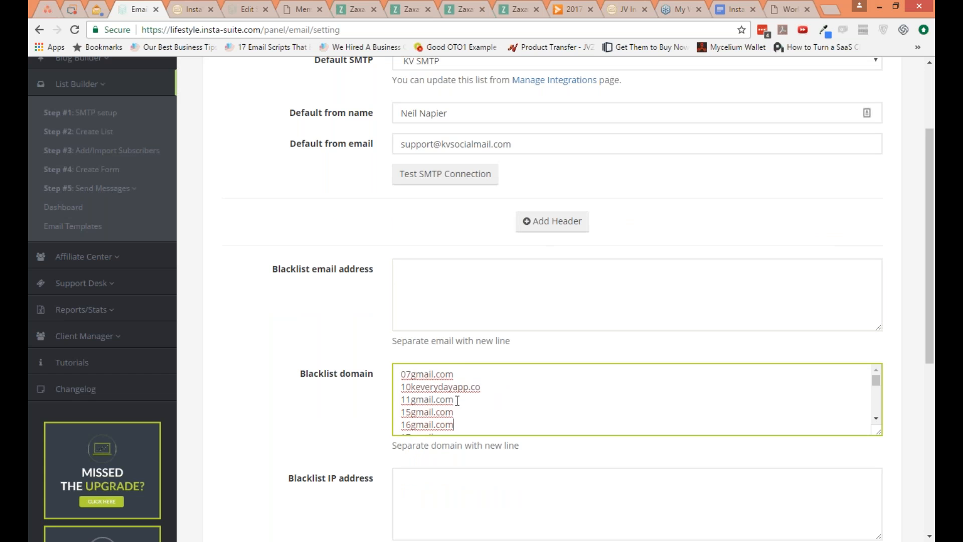
Step: Examine the IP address blacklist, the re-subscribe option and the role-based address blocking in the email settings
scroll(341, 410, "down", 1)
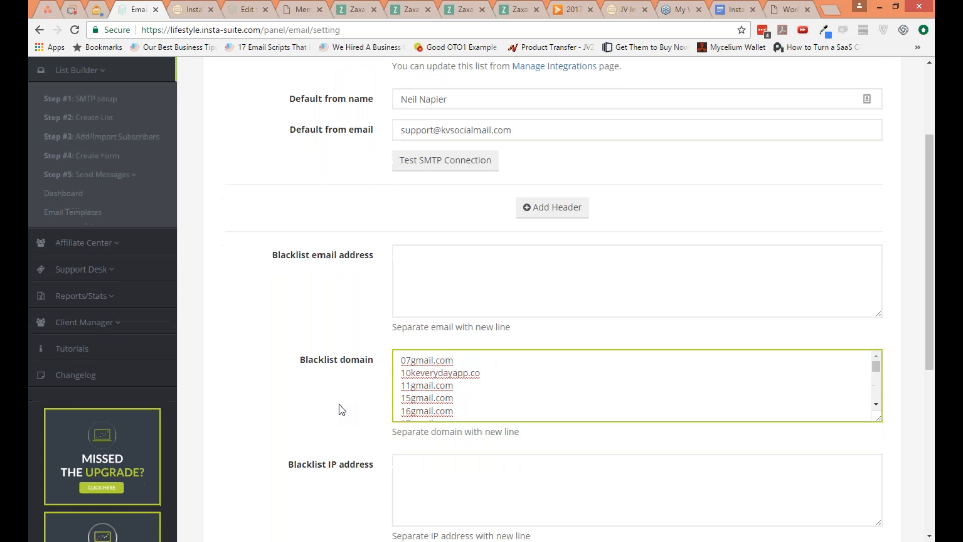
scroll(341, 410, "down", 1)
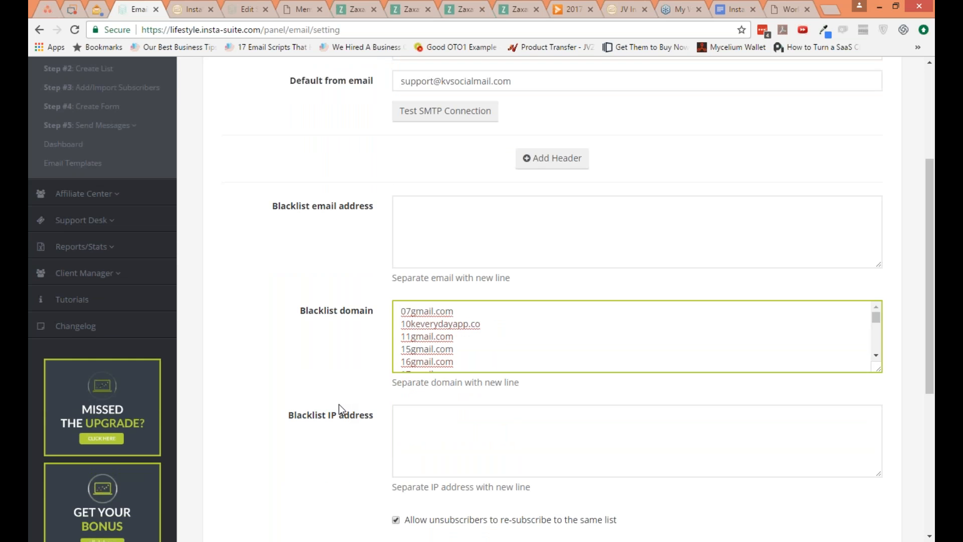
scroll(341, 409, "down", 1)
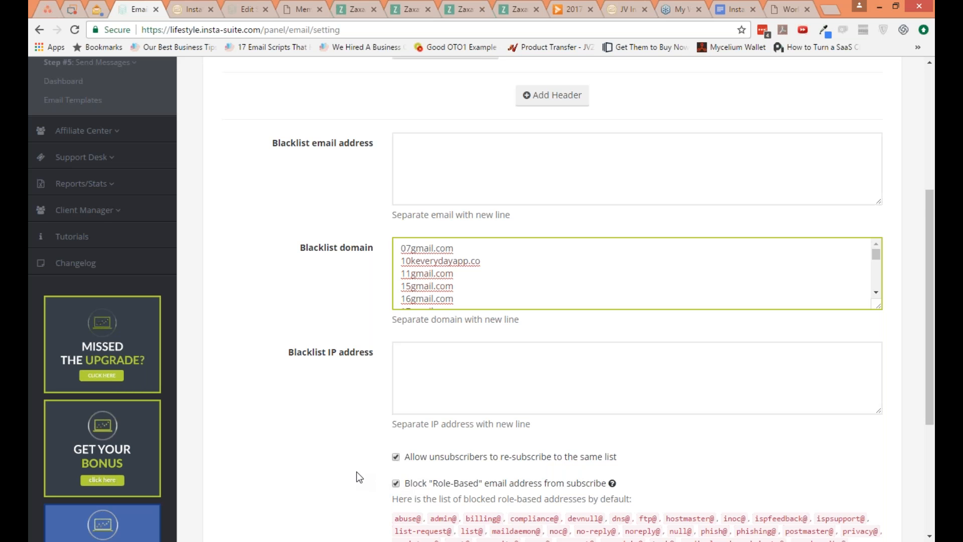
scroll(360, 484, "down", 1)
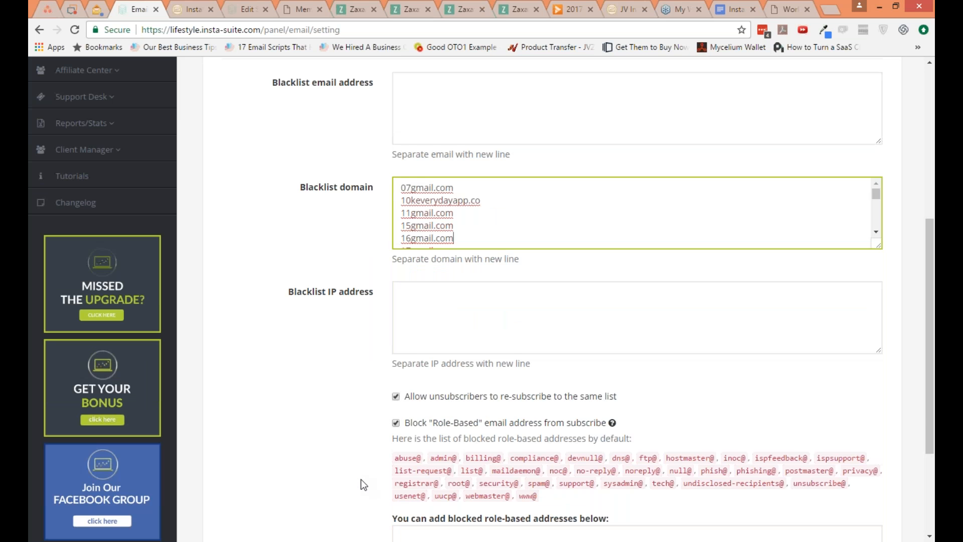
scroll(360, 485, "down", 2)
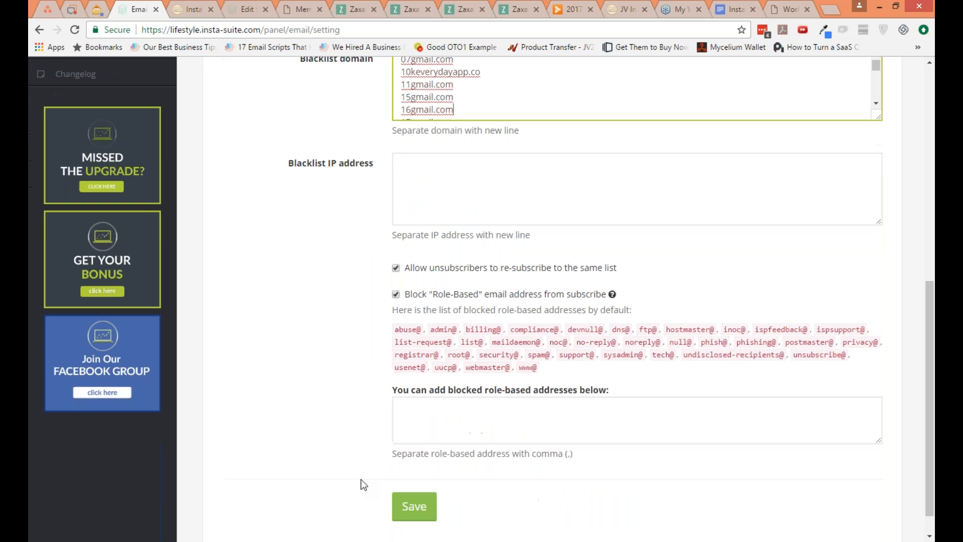
scroll(409, 471, "up", 1)
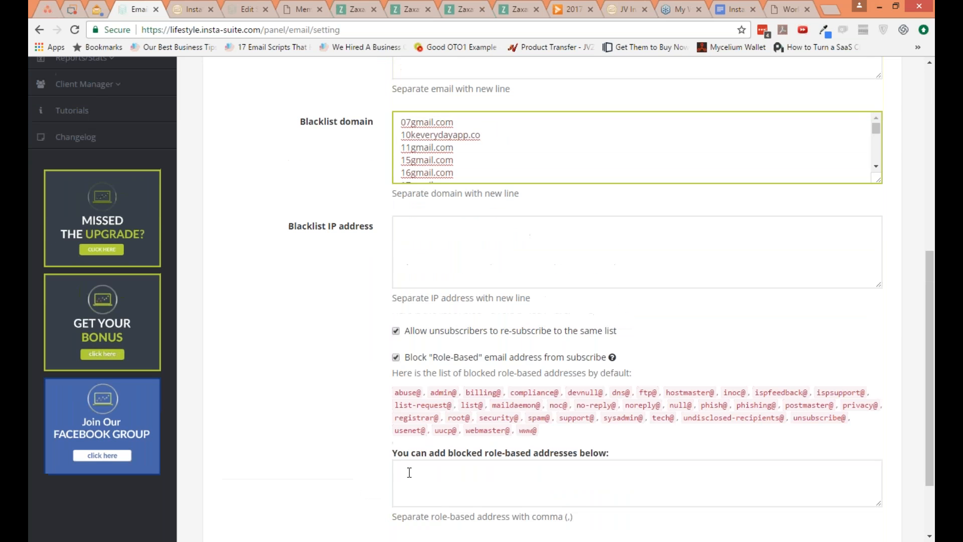
Step: Enter abuse@ as a sample entry in the additional blocked role-based addresses and clear the field
left_click(409, 472)
type("abuse:")
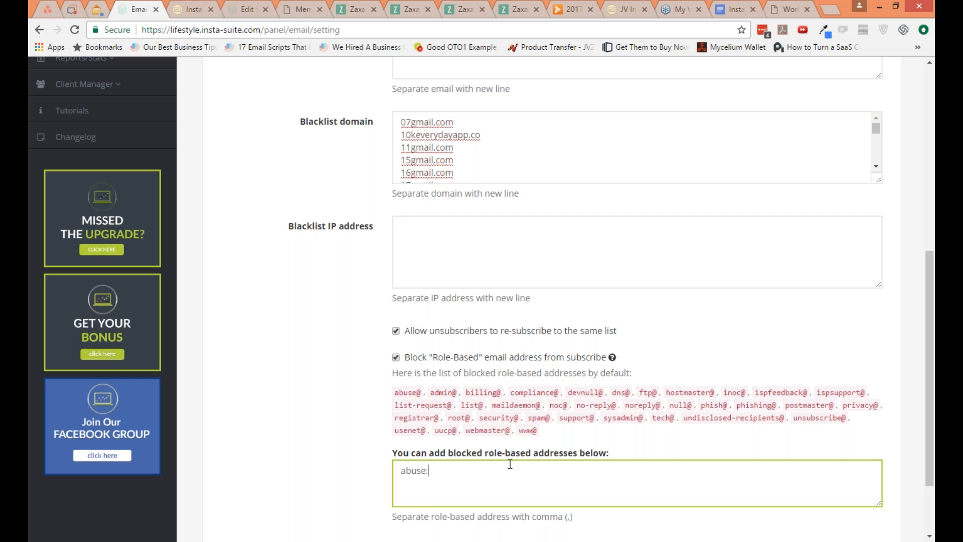
key("BackSpace")
type("@,")
key("ctrl+a")
key("BackSpace")
Step: Go to step 2 of the List Builder and start creating a new email list
scroll(295, 268, "up", 1)
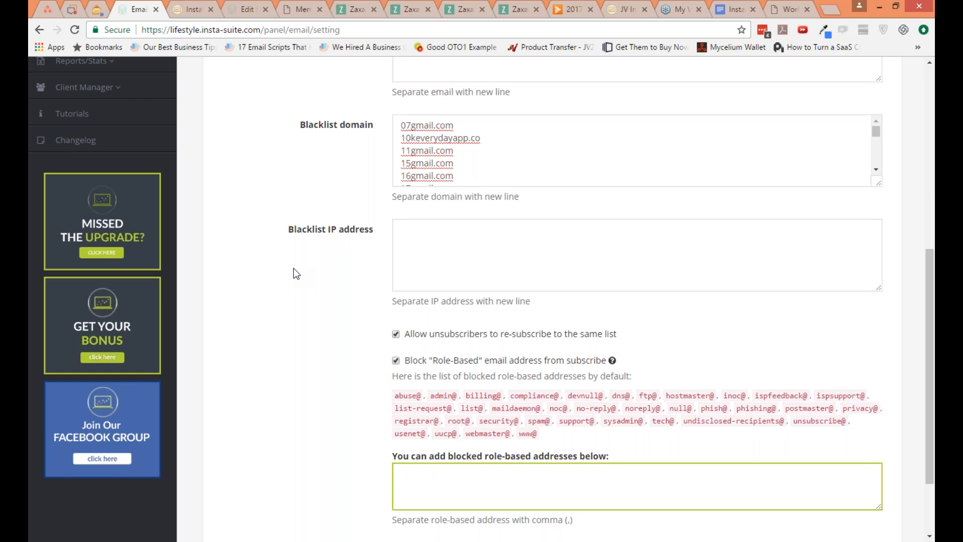
scroll(294, 268, "up", 5)
scroll(293, 267, "up", 1)
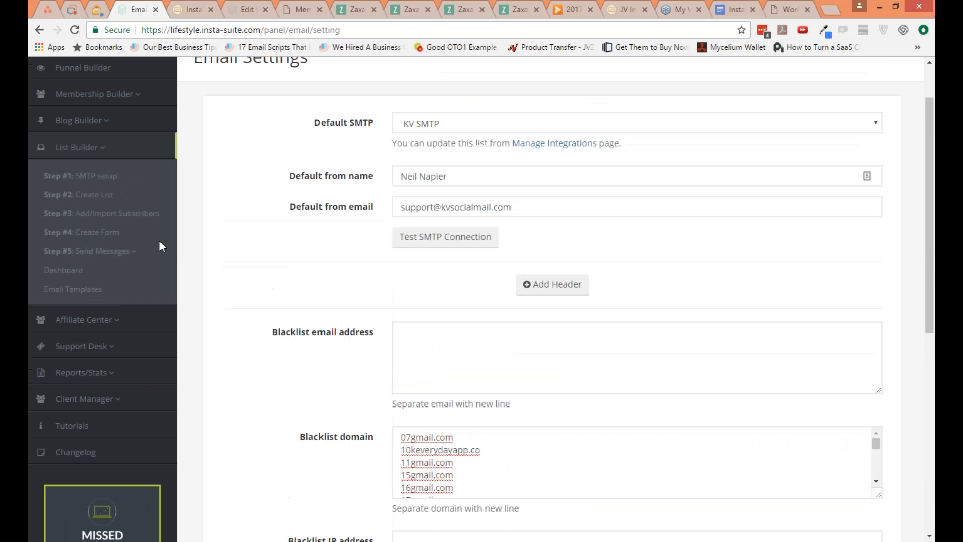
left_click(116, 196)
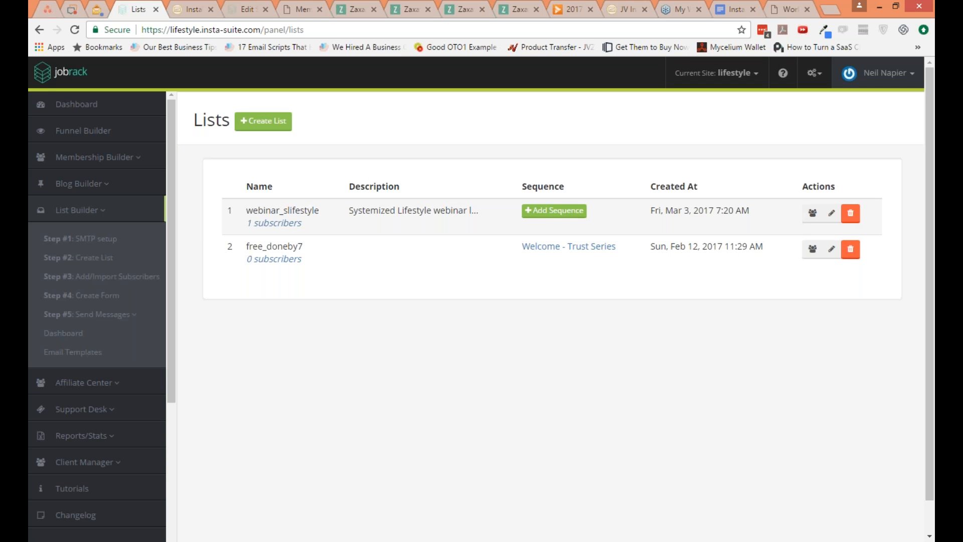
left_click(263, 121)
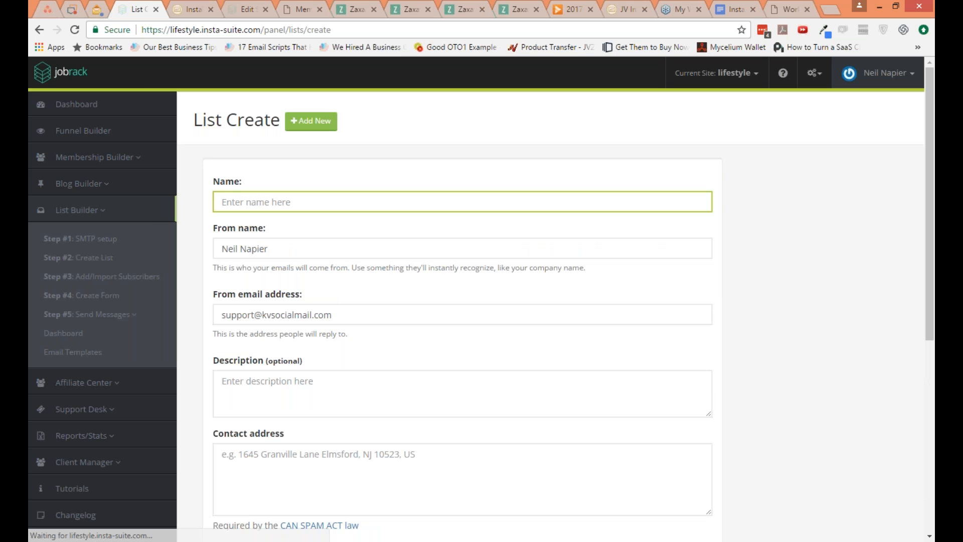
Step: Name the new list livedemo and enter the placeholder text Address as its contact address
scroll(462, 300, "down", 2)
scroll(462, 301, "down", 5)
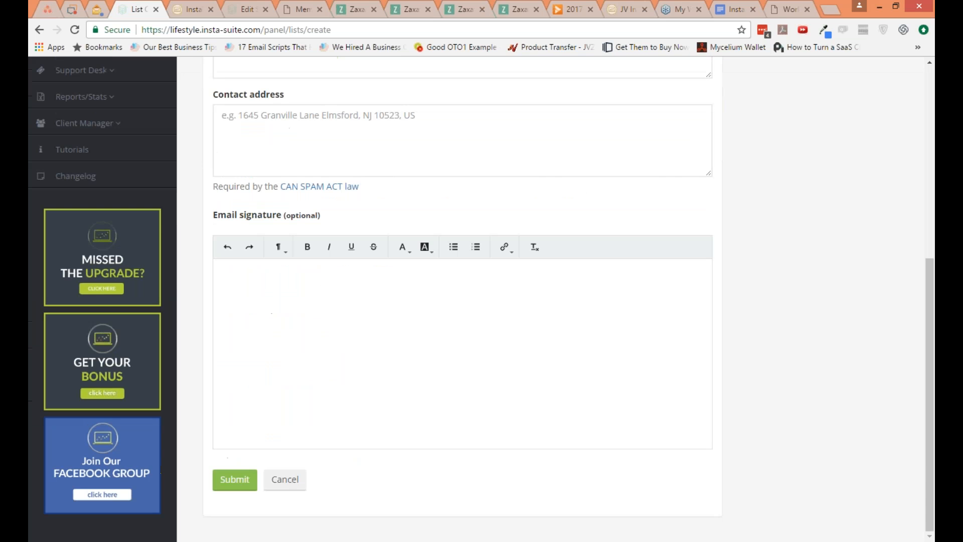
scroll(307, 249, "up", 7)
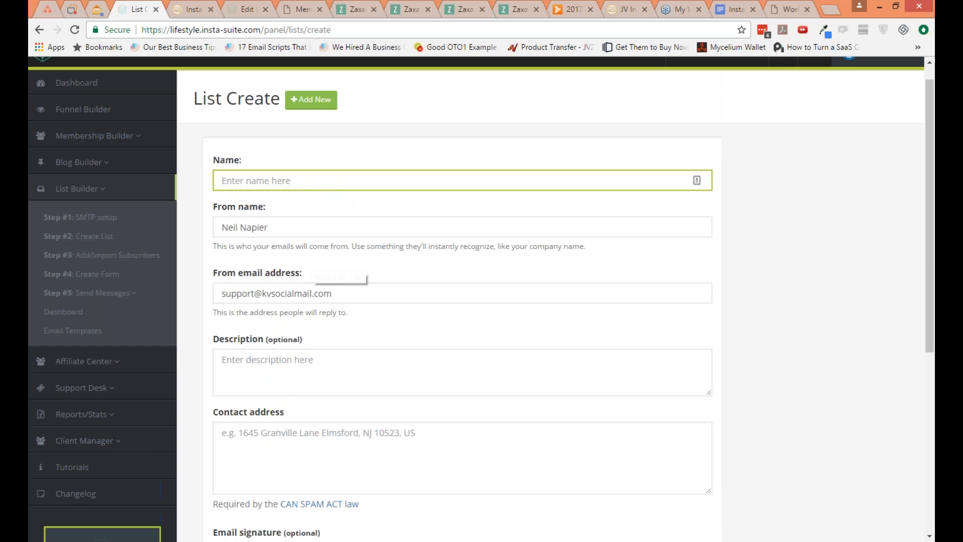
type("livedemo")
key("Tab")
key("Tab")
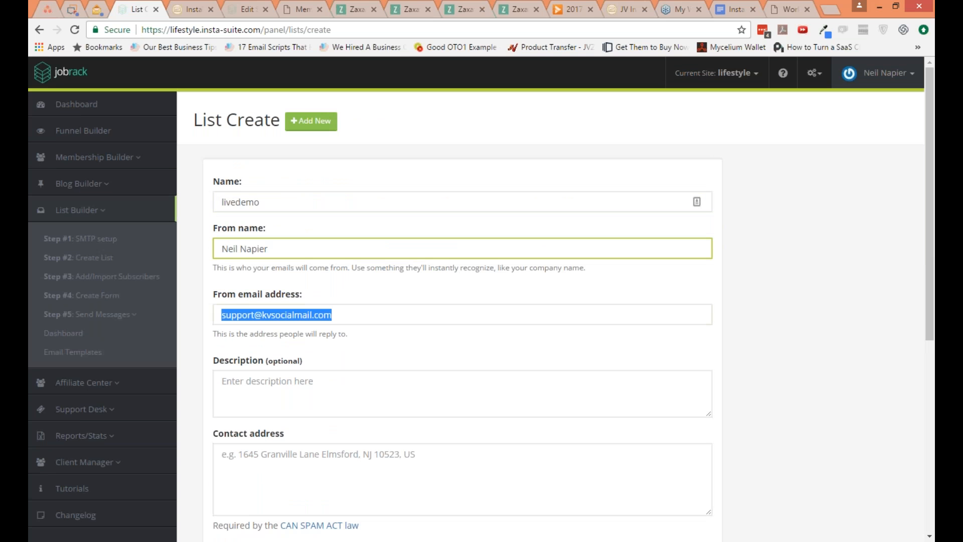
key("Tab")
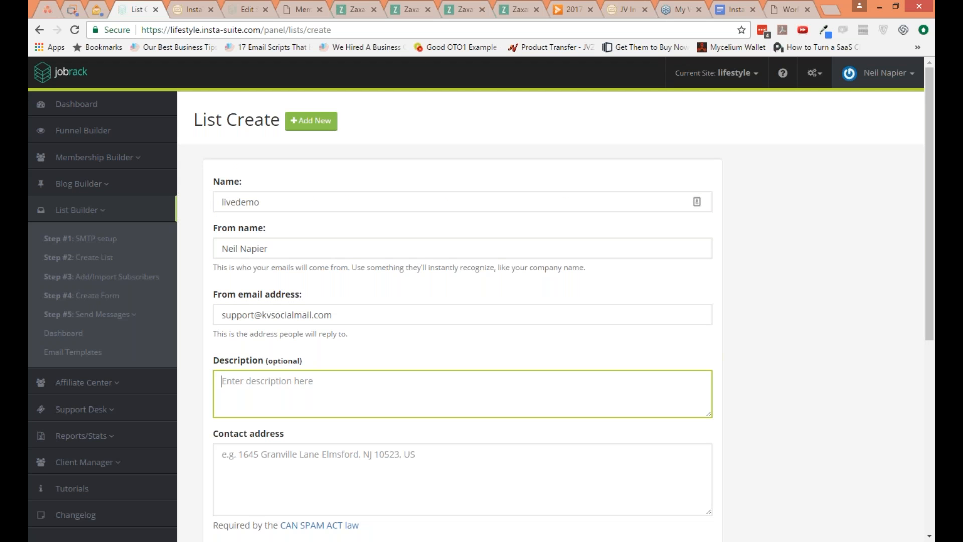
key("Tab")
type("Ad")
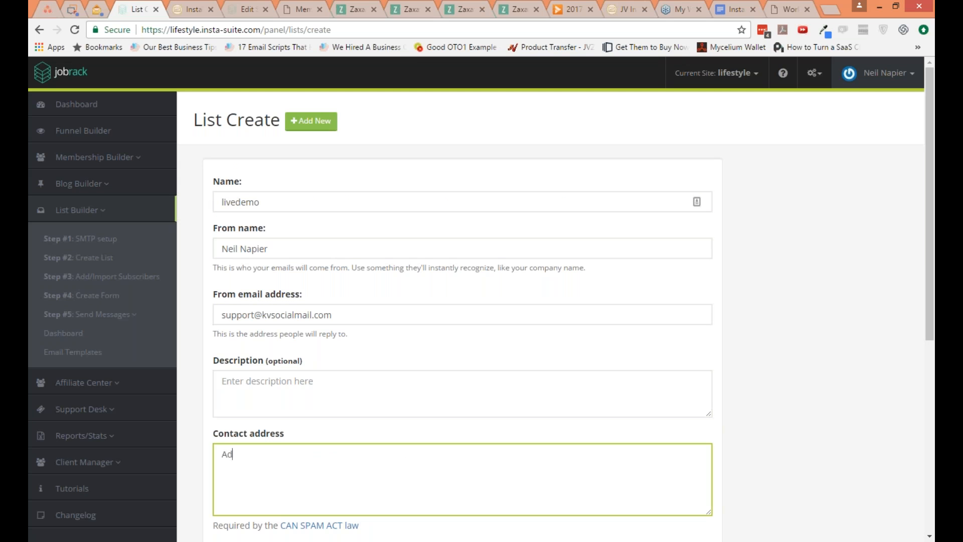
type("dress")
Step: Start the email signature with the sender's full name and a bold second line reading CEO, InstaSuite
key("Tab")
key("Tab")
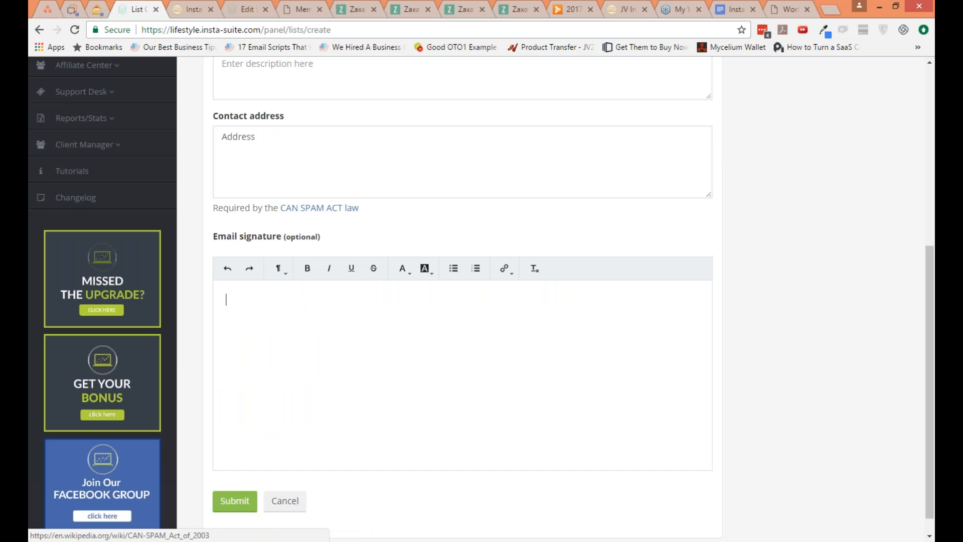
type("N")
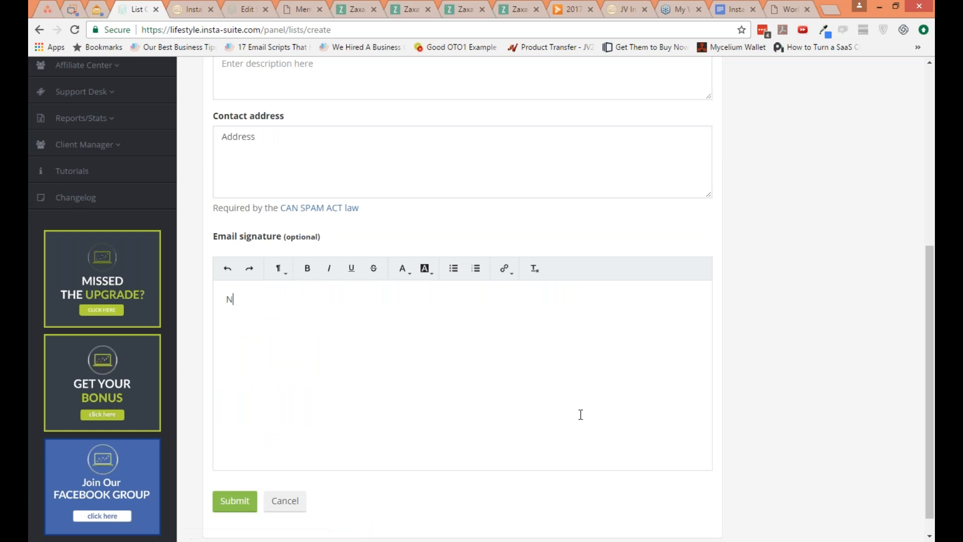
type("eil Napier")
key("Return")
type("CEO, InstaSuite")
key("shift+Home")
key("ctrl+b")
key("End")
key("shift+Return")
type("http://ons")
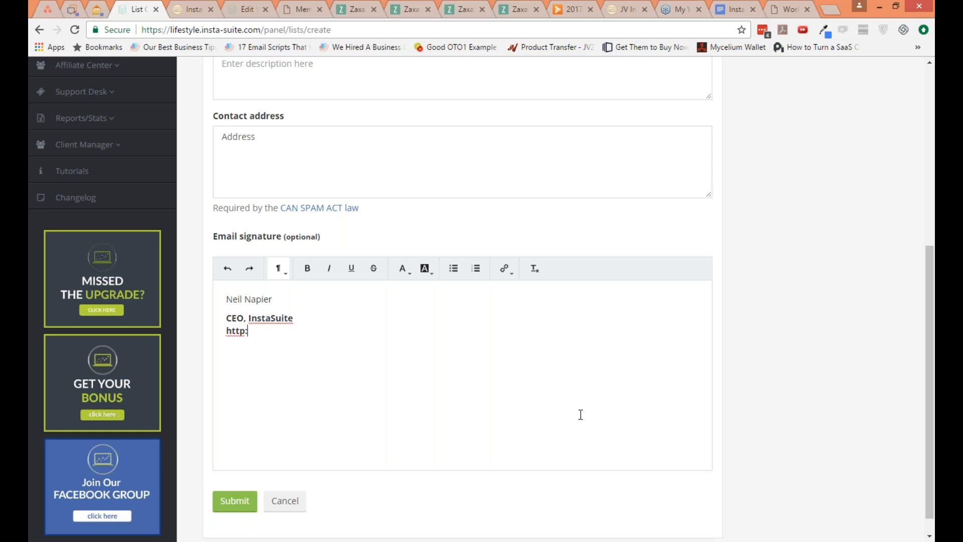
key("BackSpace")
key("BackSpace")
key("BackSpace")
type("instasuite.com")
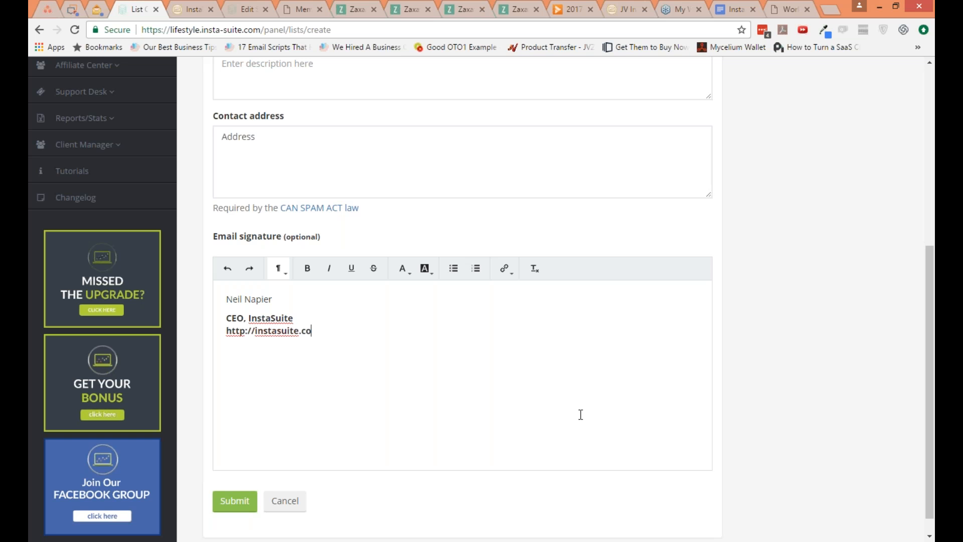
key("Left")
key("Left")
key("Left")
key("Left")
key("Left")
key("Left")
key("Left")
key("Left")
key("Left")
type("0")
key("BackSpace")
type("-")
key("shift+End")
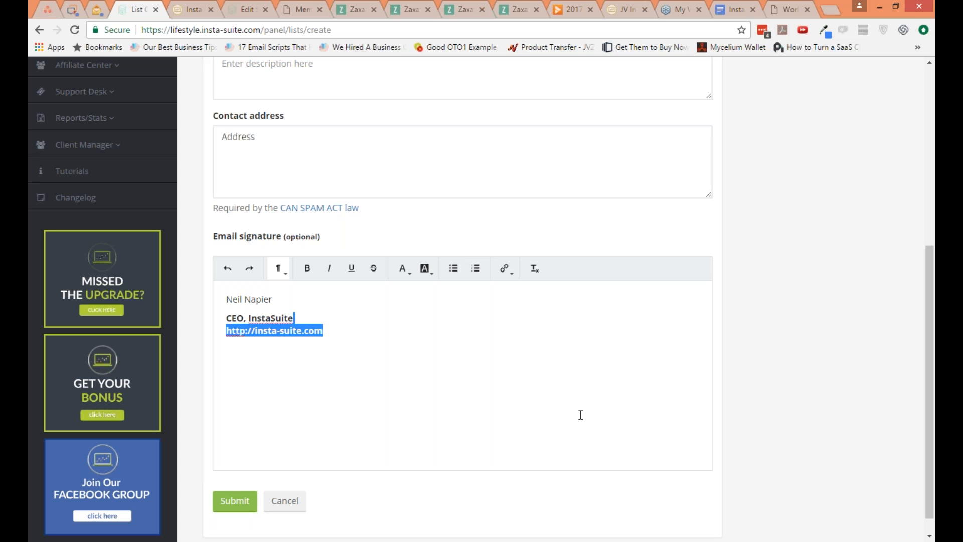
key("ctrl+k")
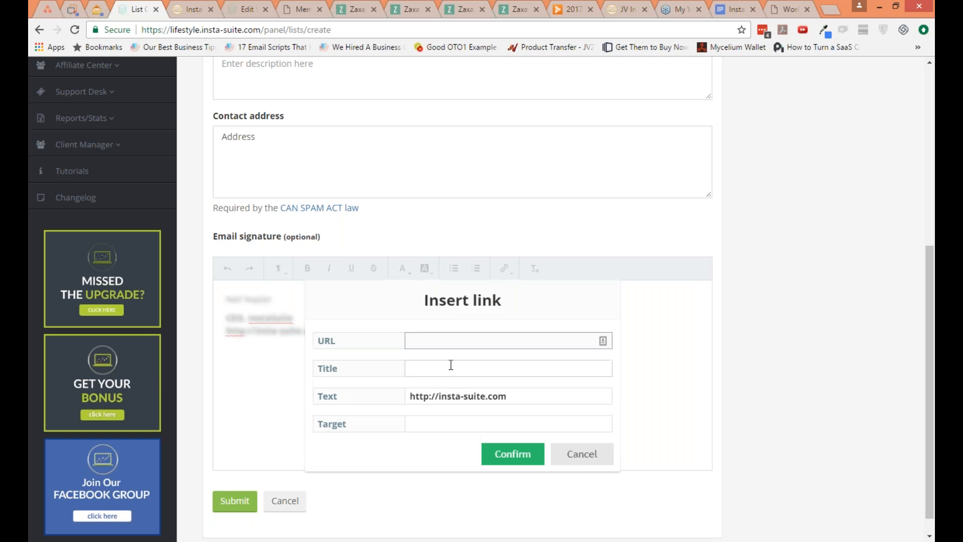
key("ctrl+v")
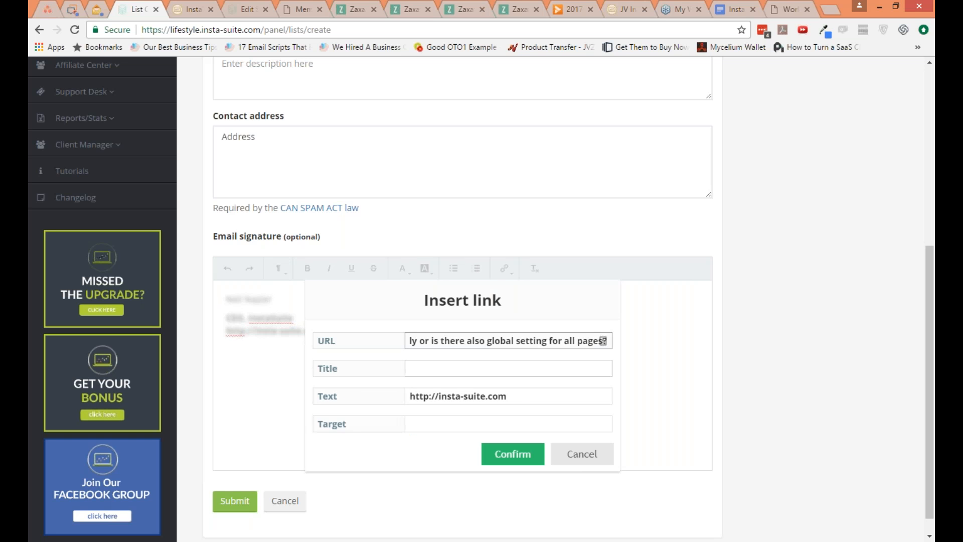
key("ctrl+a")
type("http://insta-suite.w")
key("BackSpace")
type("com")
left_click(507, 453)
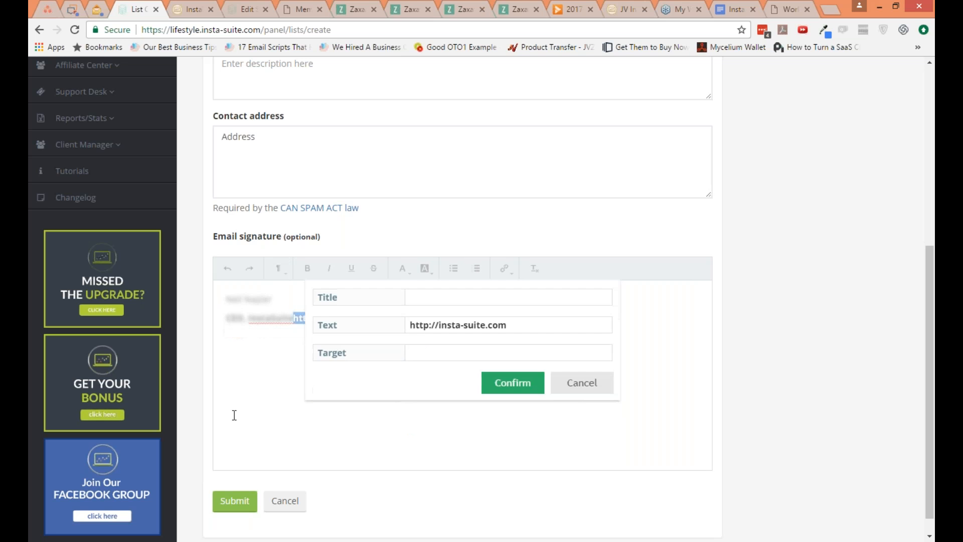
Step: Put the signature's link back on its own line and submit the new list
left_click(293, 318)
key("Return")
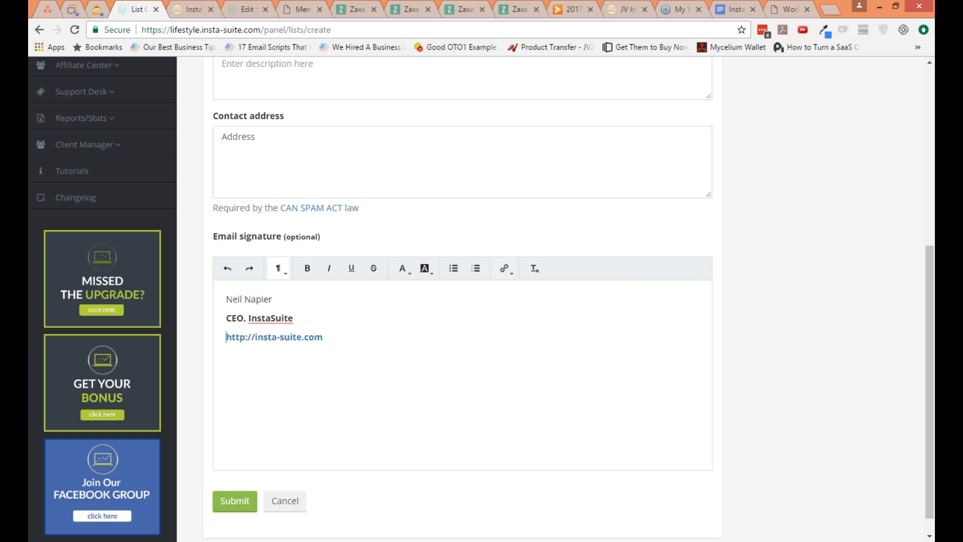
left_click(241, 494)
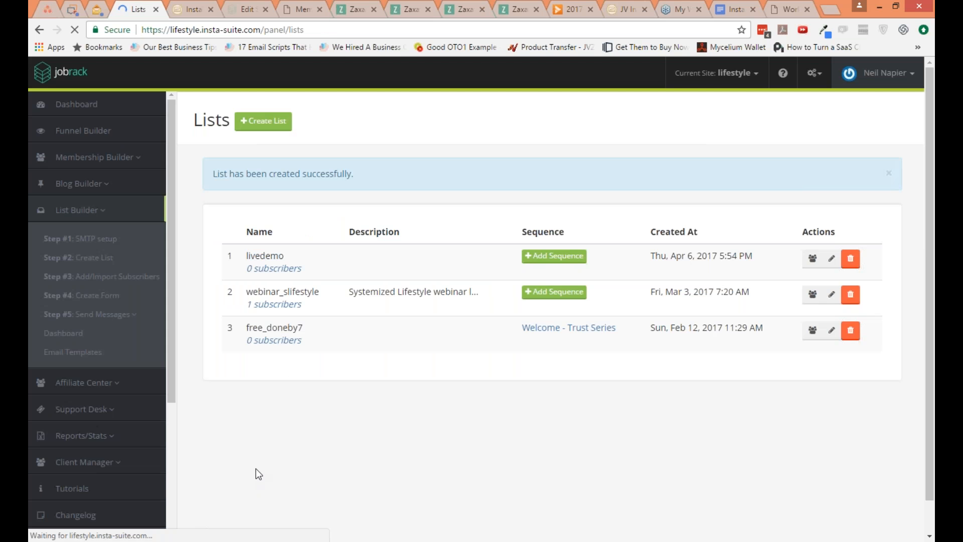
Step: Create an email sequence named welcome 1 for the livedemo list
left_click(554, 256)
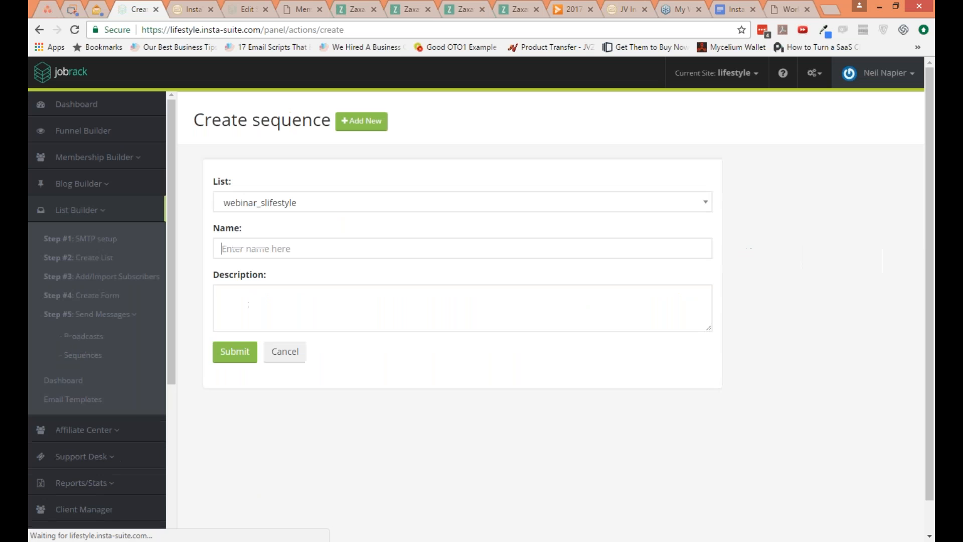
left_click(314, 205)
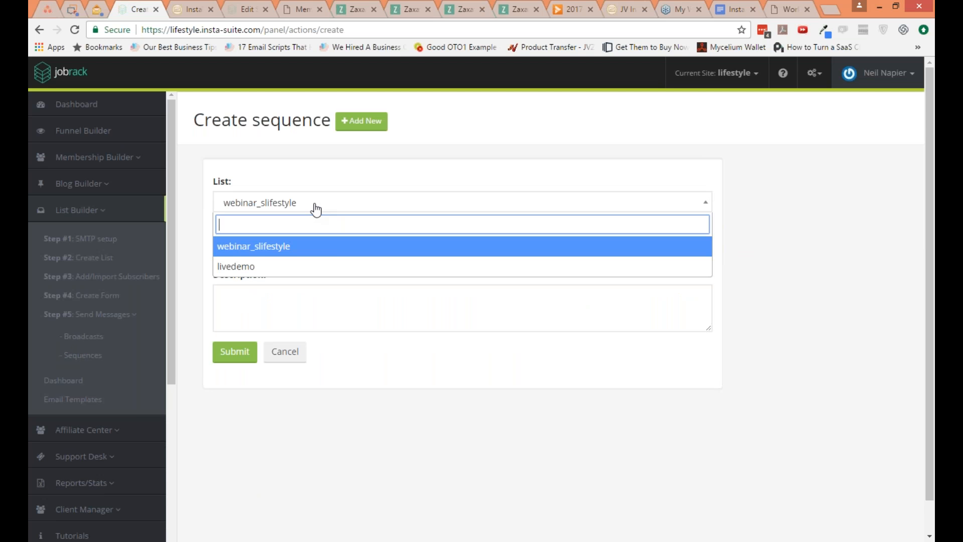
left_click(320, 265)
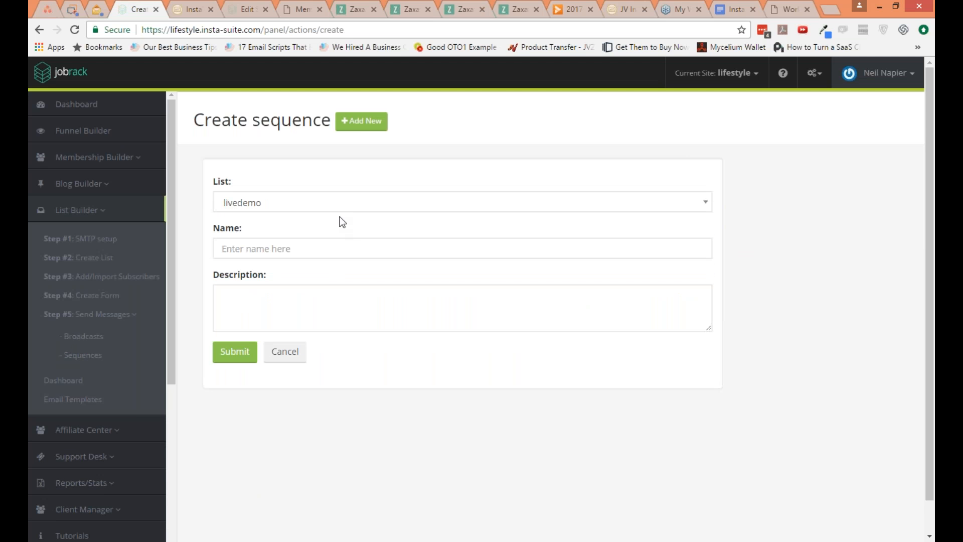
left_click(342, 207)
left_click(345, 328)
left_click(320, 249)
type("welcome 1")
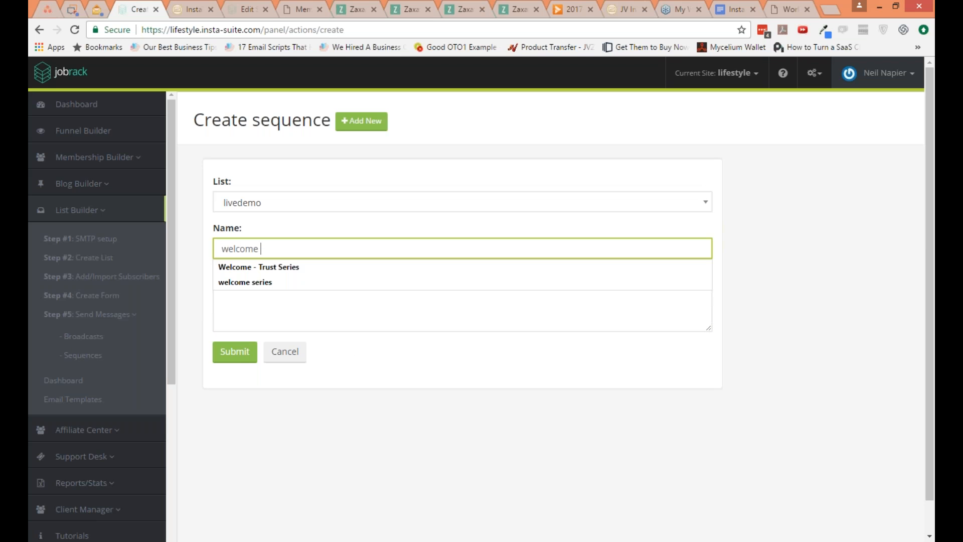
left_click(234, 352)
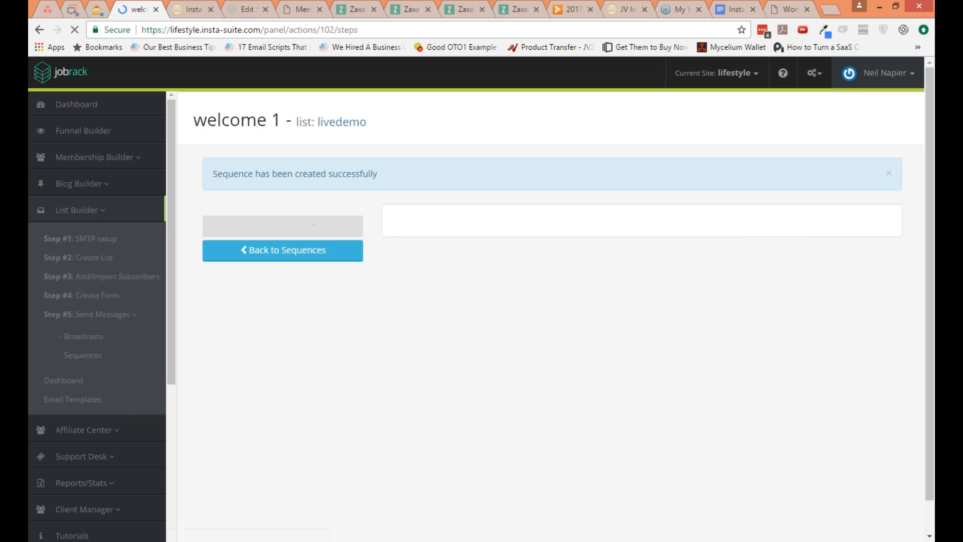
Step: Add a new step to the welcome 1 sequence and set it to trigger 30 days after subscription
left_click(308, 239)
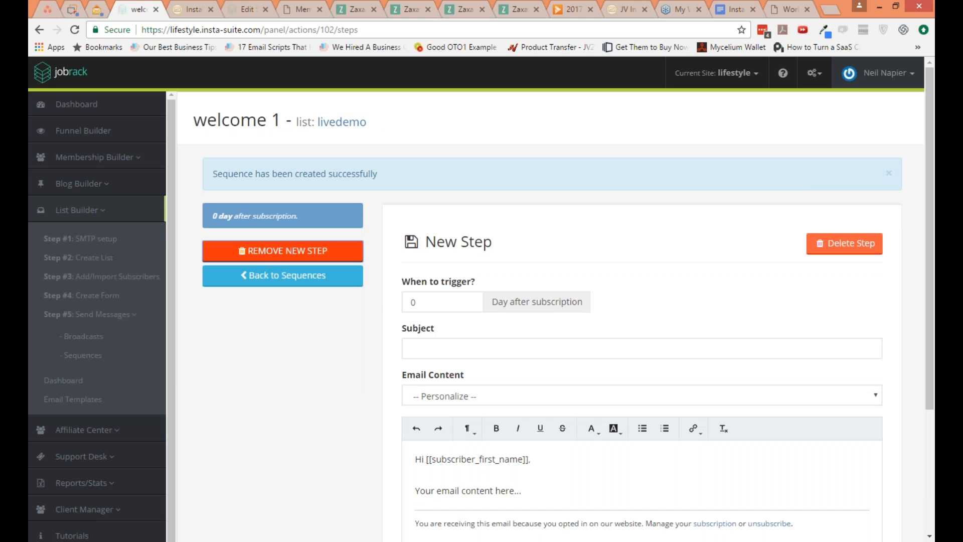
left_click_drag(459, 303, 383, 300)
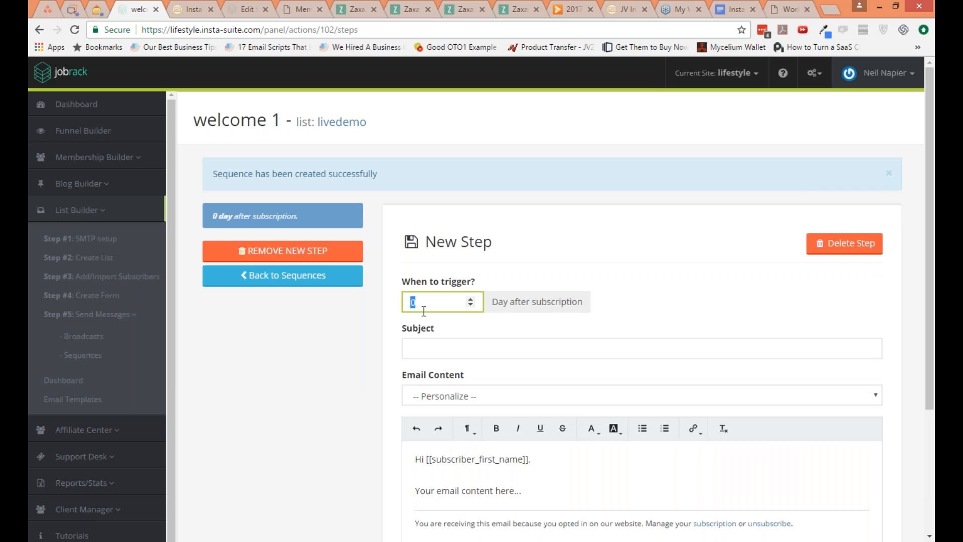
type("20")
left_click_drag(416, 302, 403, 301)
type("3")
left_click(382, 326)
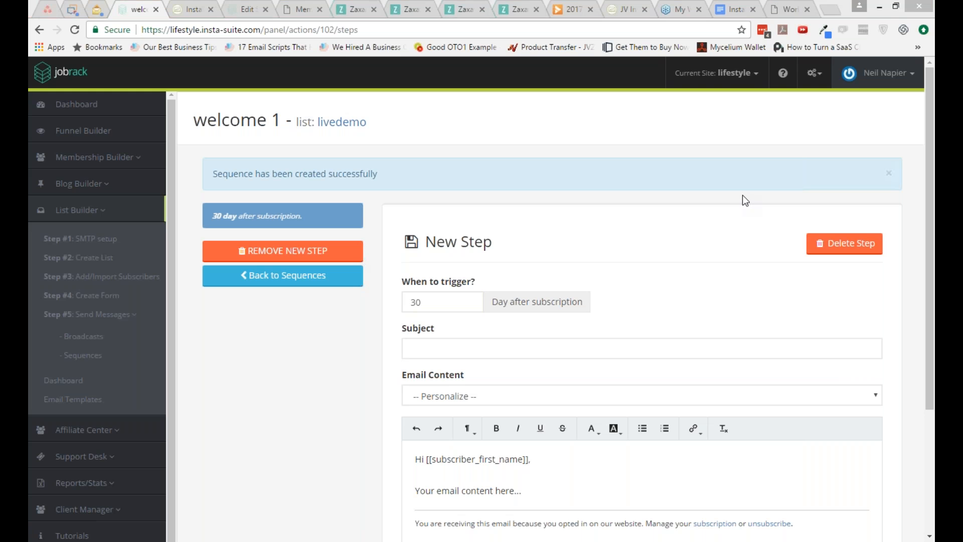
Step: Look over the step's email form, start a preview test with a receiver email, and cancel it without sending
scroll(284, 372, "down", 1)
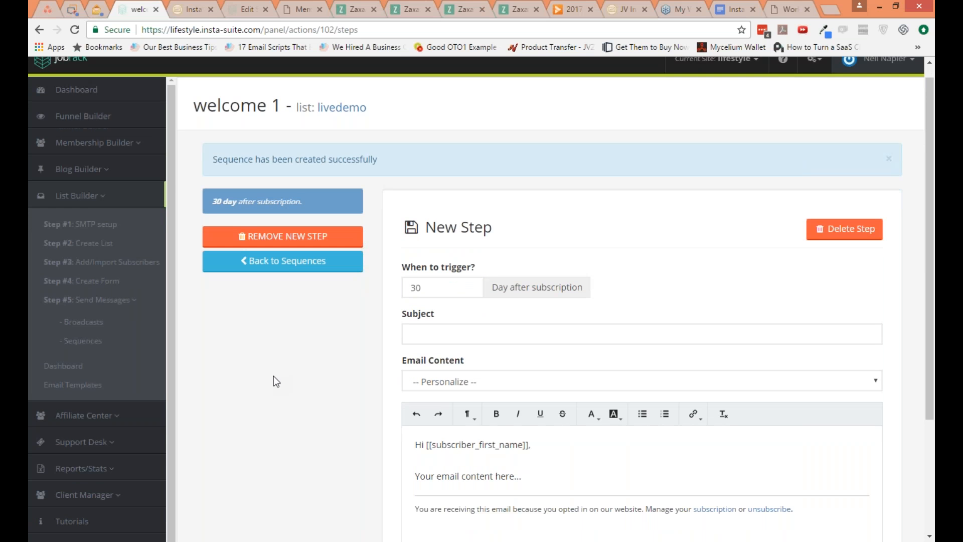
scroll(273, 381, "down", 3)
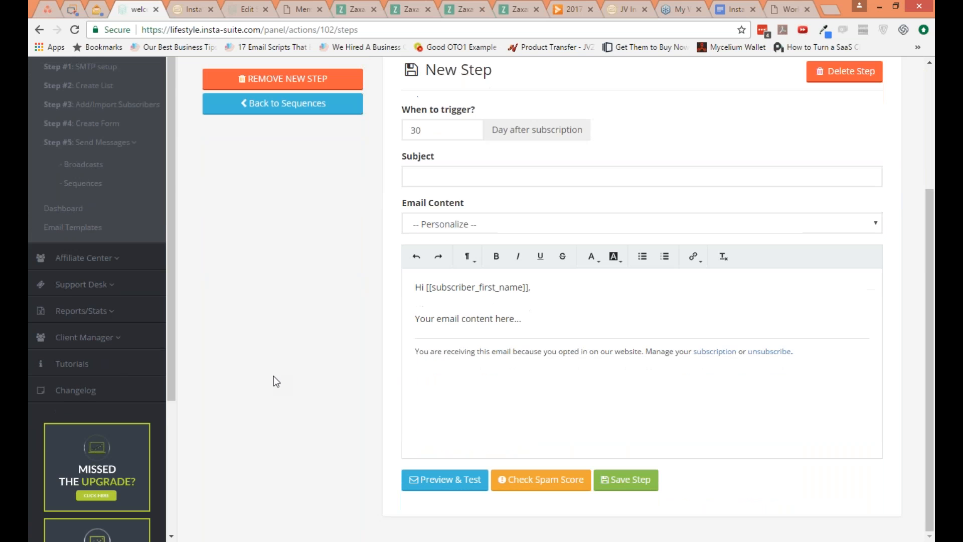
scroll(272, 378, "up", 3)
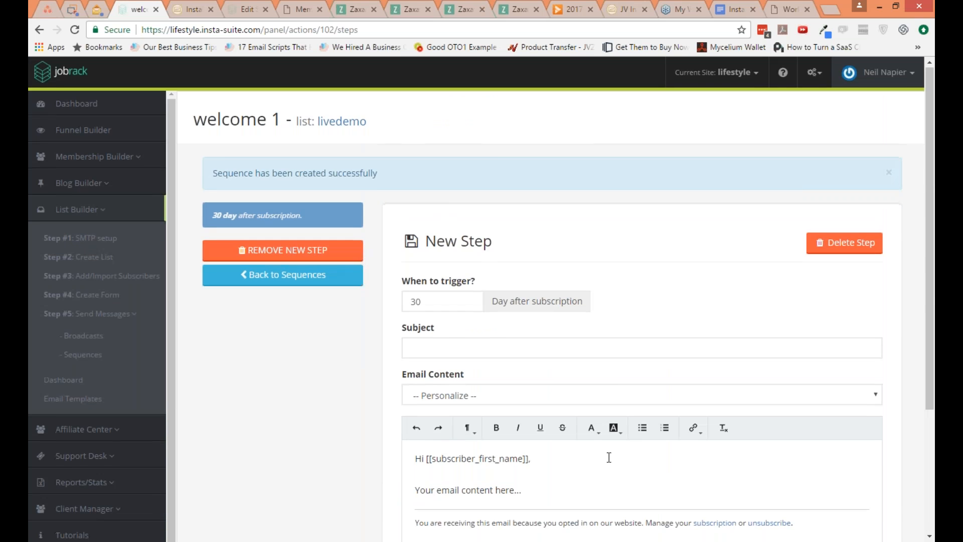
scroll(608, 457, "down", 3)
scroll(605, 457, "down", 1)
left_click(445, 480)
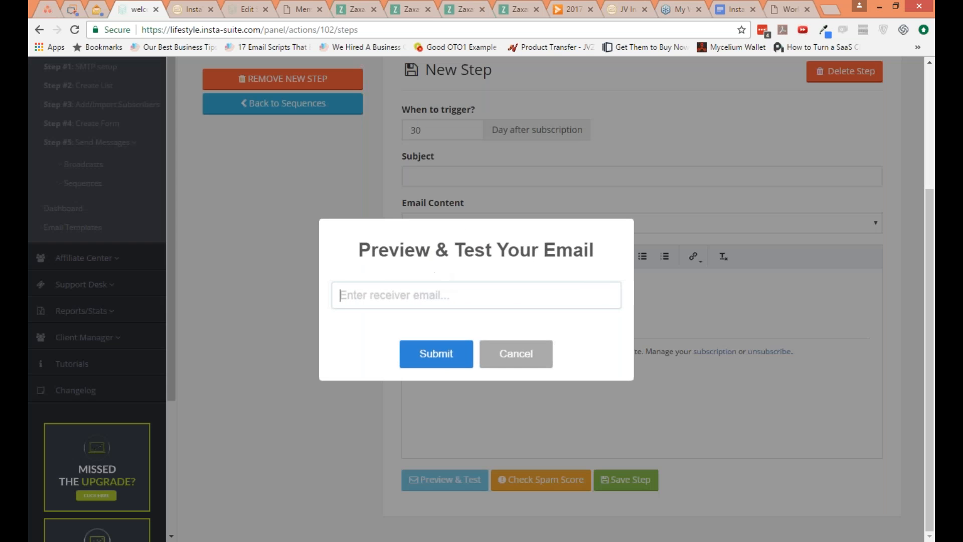
type("suppor")
key("ctrl+a")
key("BackSpace")
left_click(517, 356)
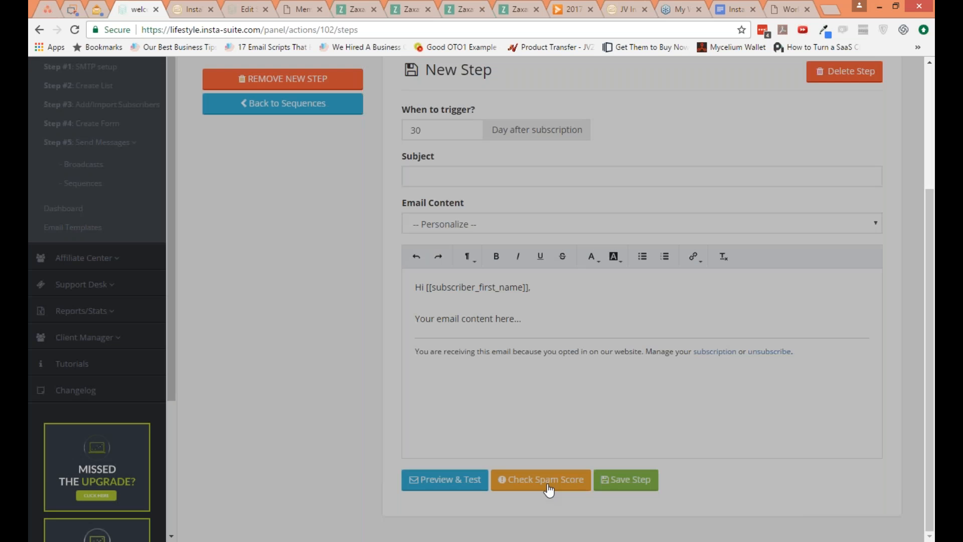
Step: Check the spam score of the step's email and save the step
left_click(547, 485)
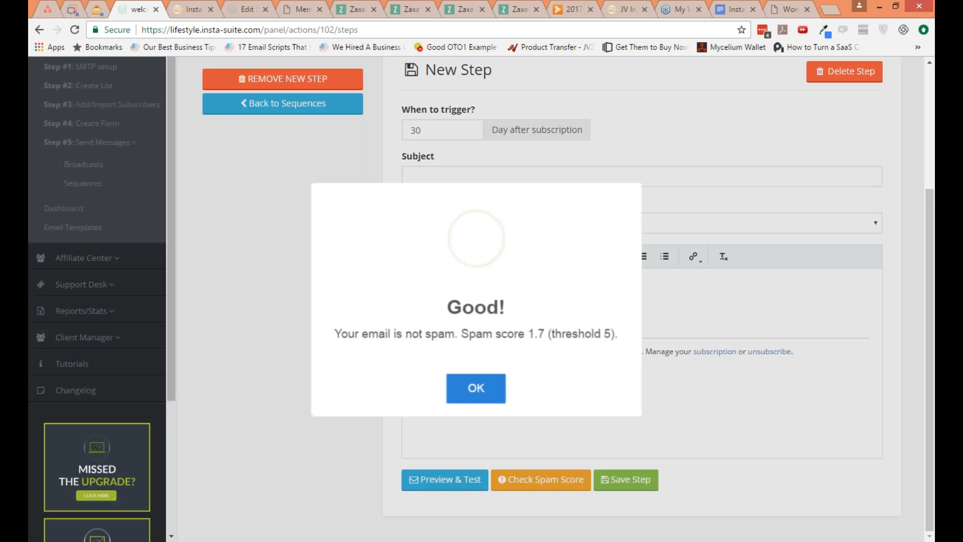
key("Return")
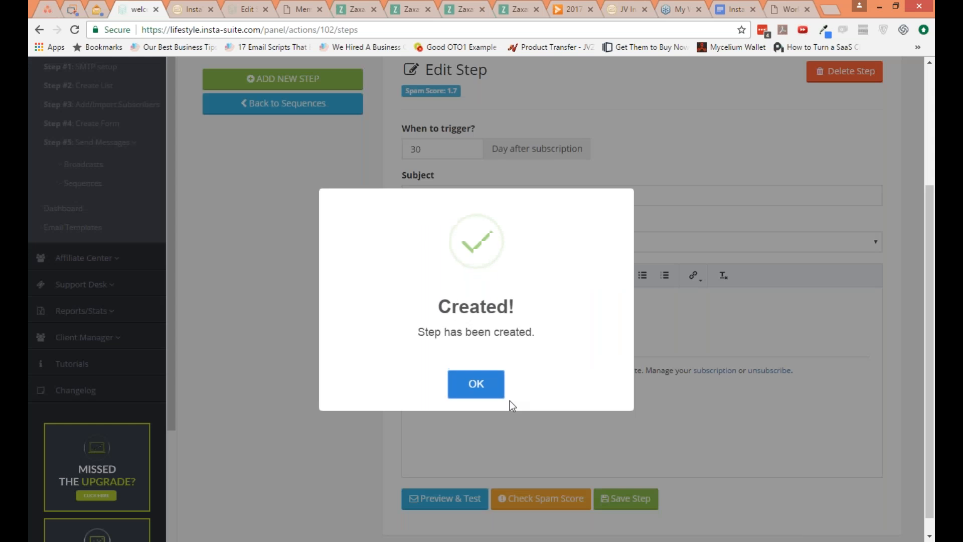
left_click(501, 394)
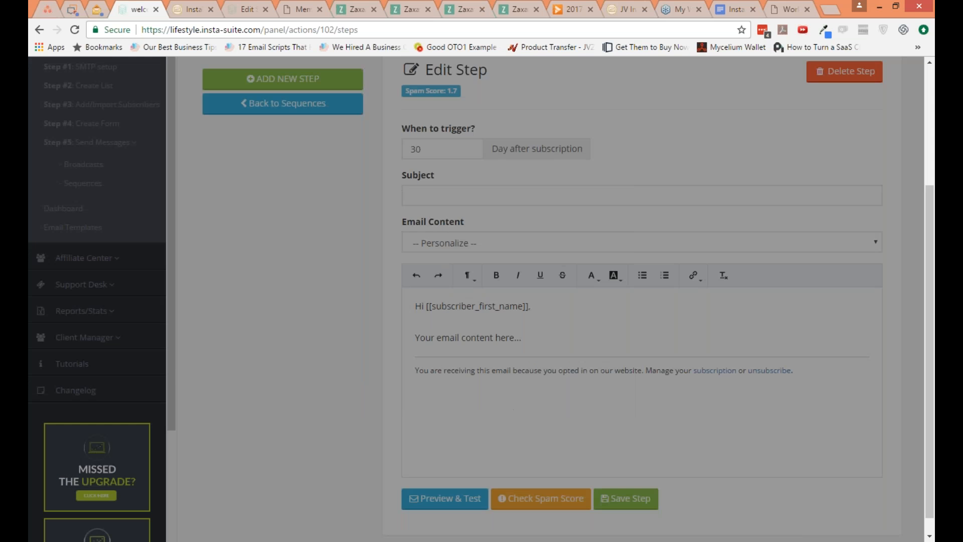
Step: Go to the List Builder's subscribers, view the form for adding a subscriber, and cancel it
scroll(456, 396, "up", 3)
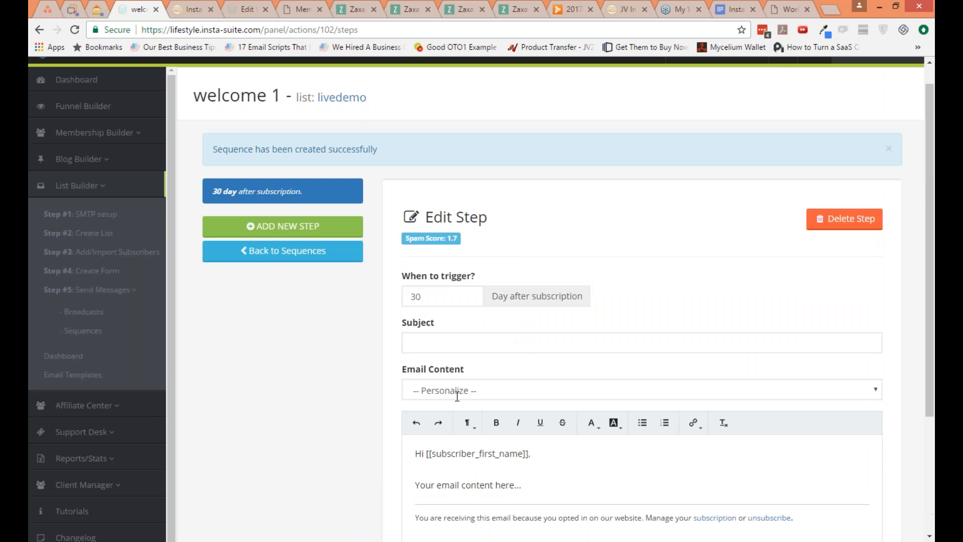
scroll(457, 396, "up", 1)
left_click(145, 277)
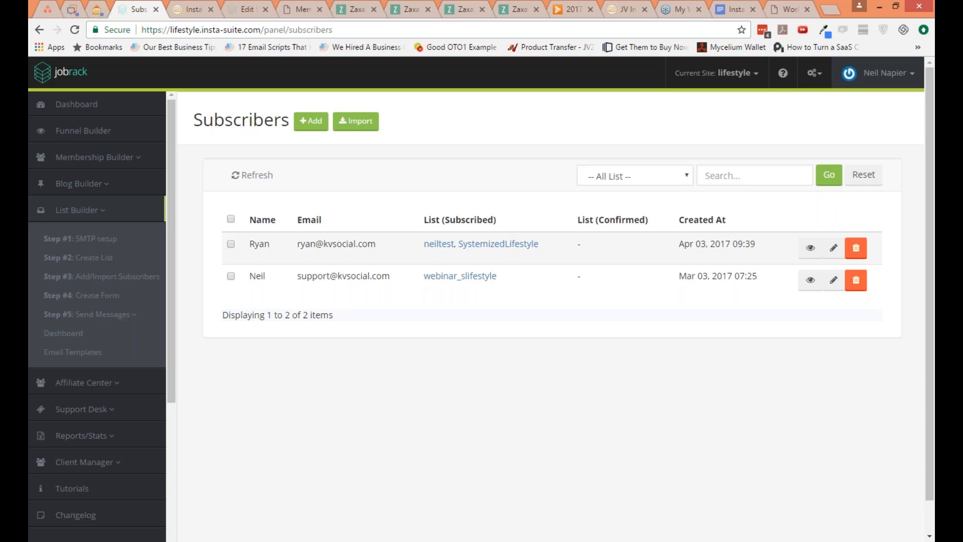
left_click(311, 121)
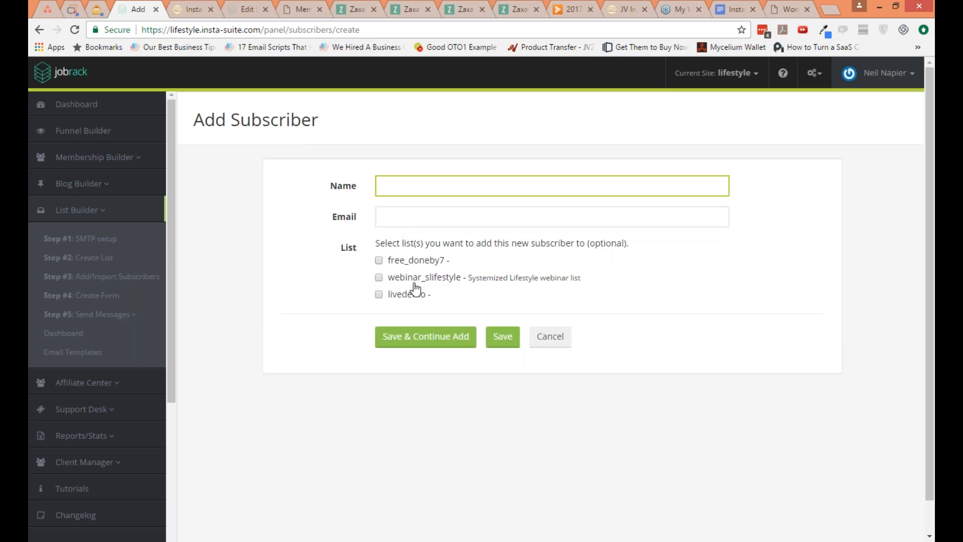
left_click(550, 336)
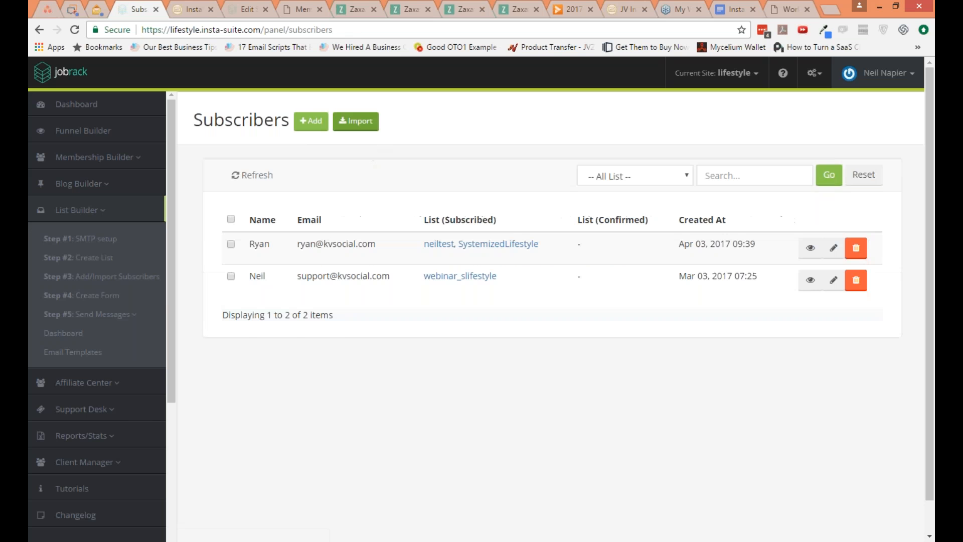
Step: View the subscriber import form with its manual and CSV/TXT upload options, and cancel it without importing
left_click(356, 121)
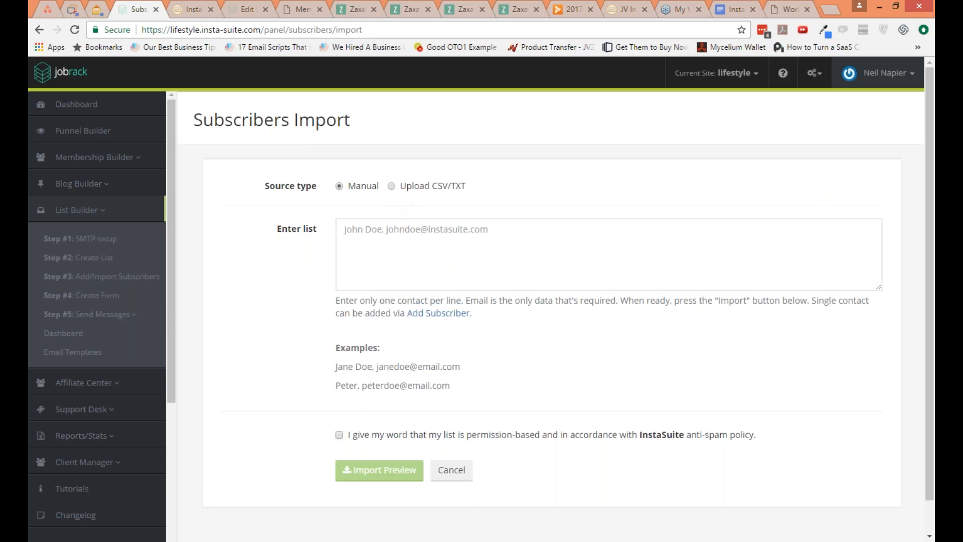
left_click(391, 186)
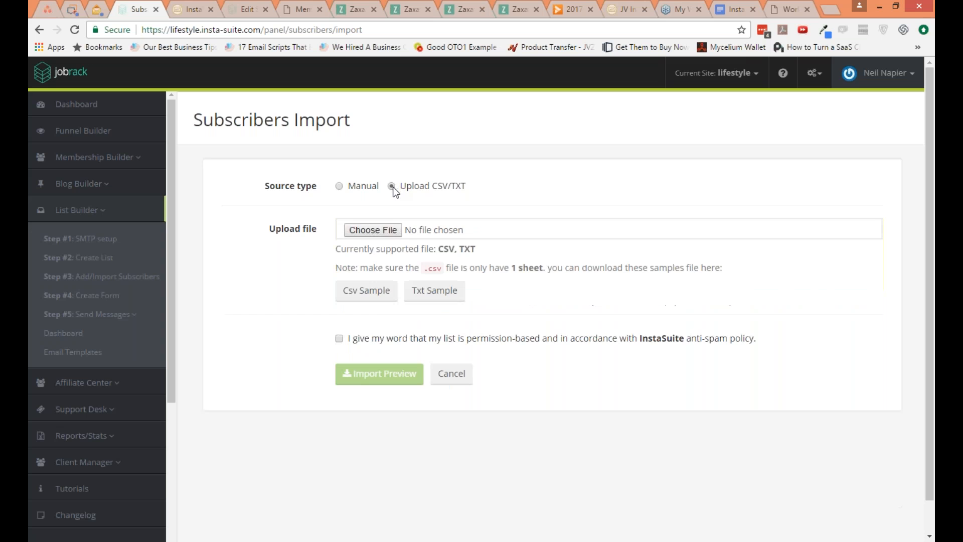
left_click(339, 186)
left_click(465, 469)
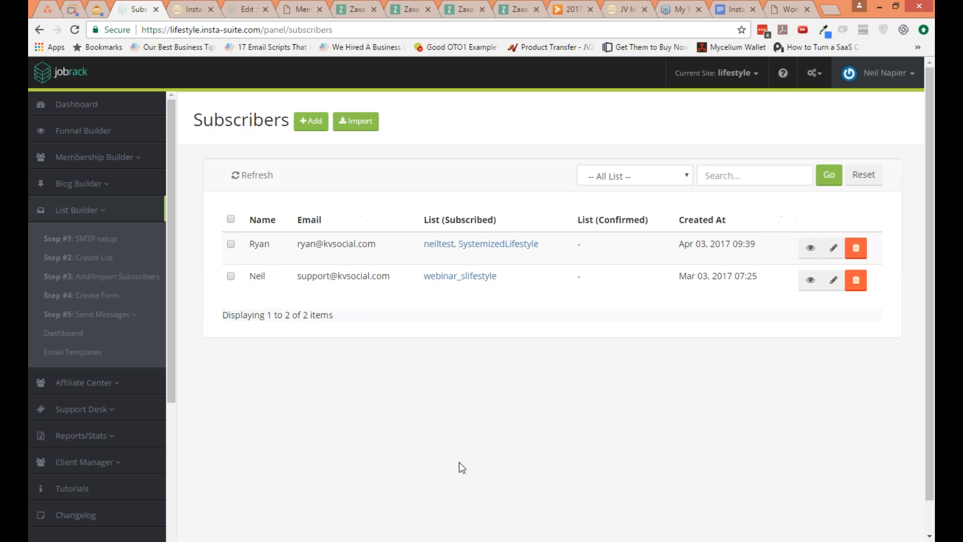
Step: Go to the List Builder's opt-in forms
left_click(113, 296)
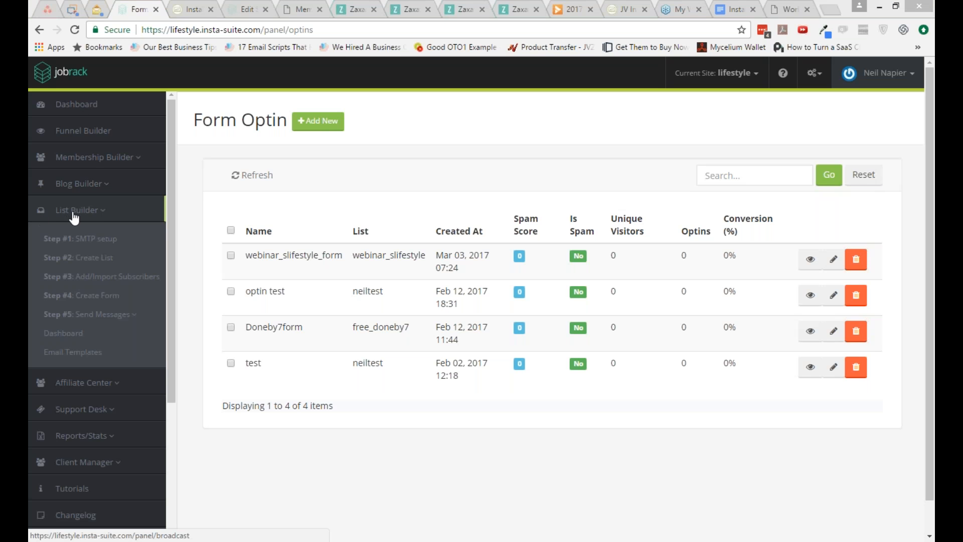
left_click(100, 210)
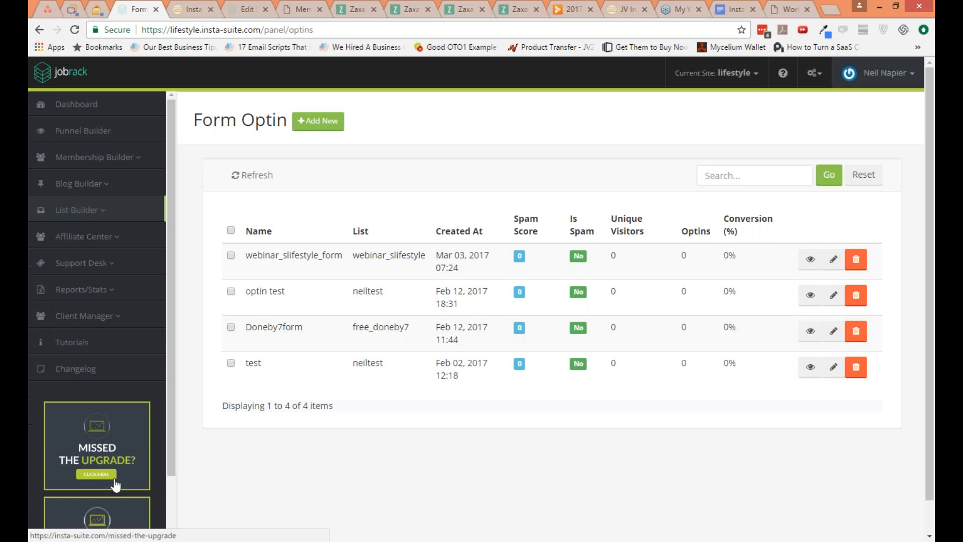
scroll(175, 492, "down", 3)
left_click_drag(173, 492, 168, 354)
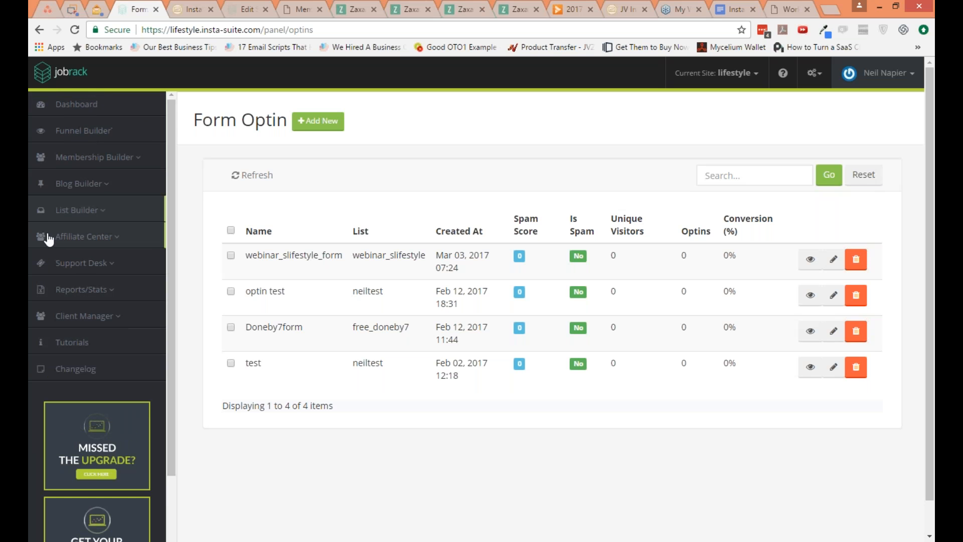
left_click(97, 213)
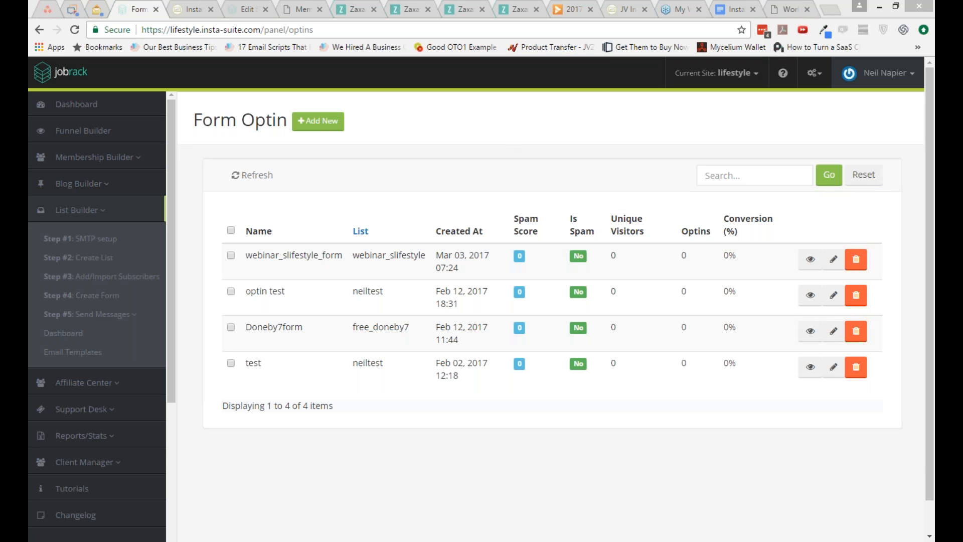
Step: Start a new opt-in form named live demo 1 and assign it to the livedemo list
left_click(321, 121)
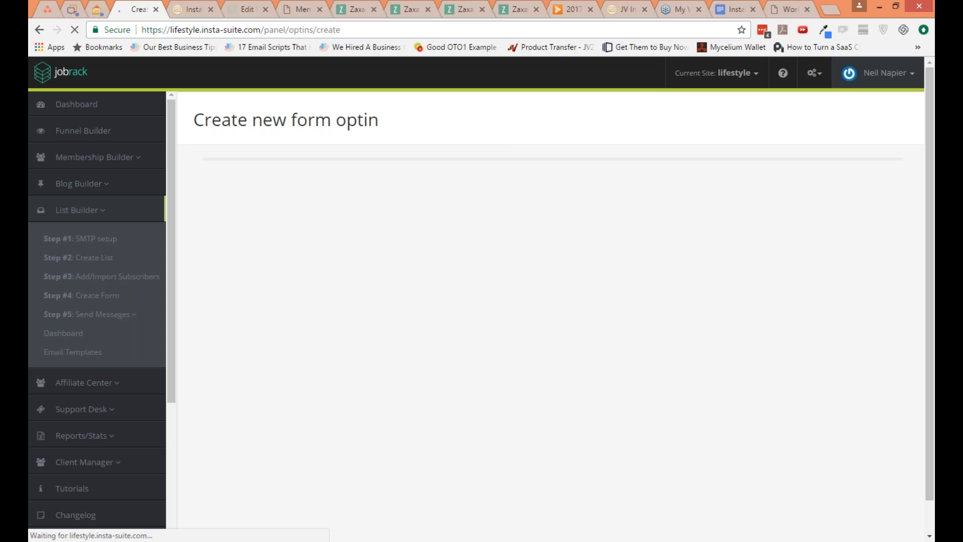
left_click(406, 227)
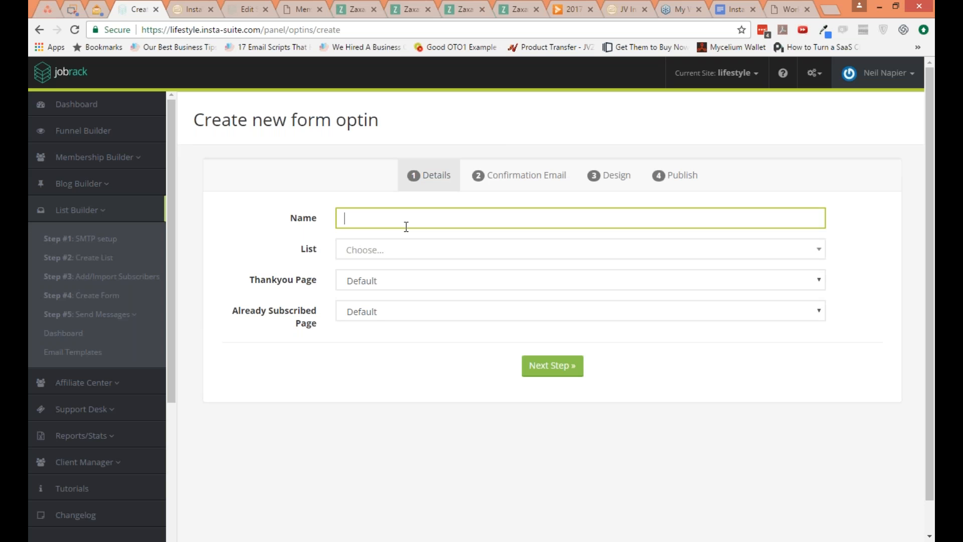
type("live demo 1")
key("Tab")
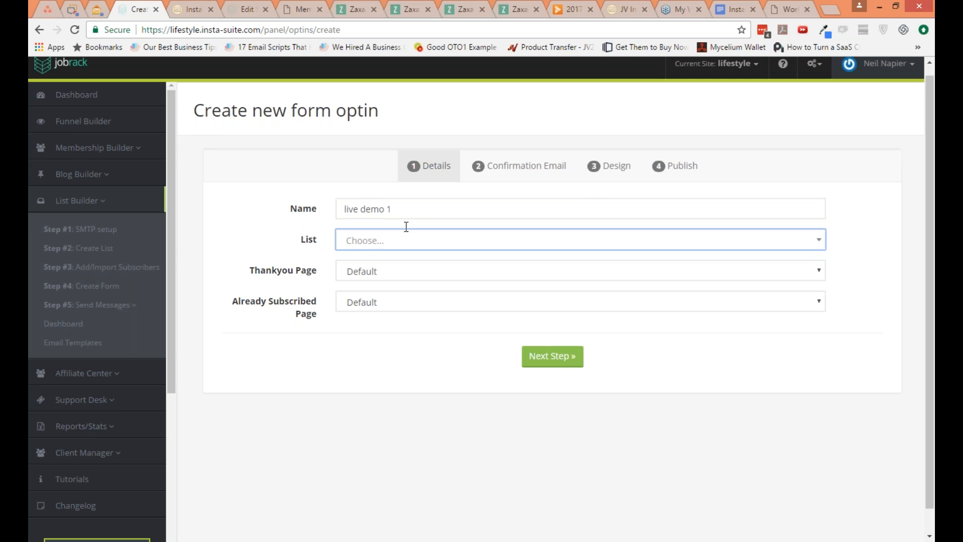
scroll(406, 226, "down", 1)
scroll(407, 226, "down", 1)
left_click(406, 220)
left_click(396, 277)
Step: Set both the form's thank-you page and its already-subscribed page to a custom URL
left_click(396, 250)
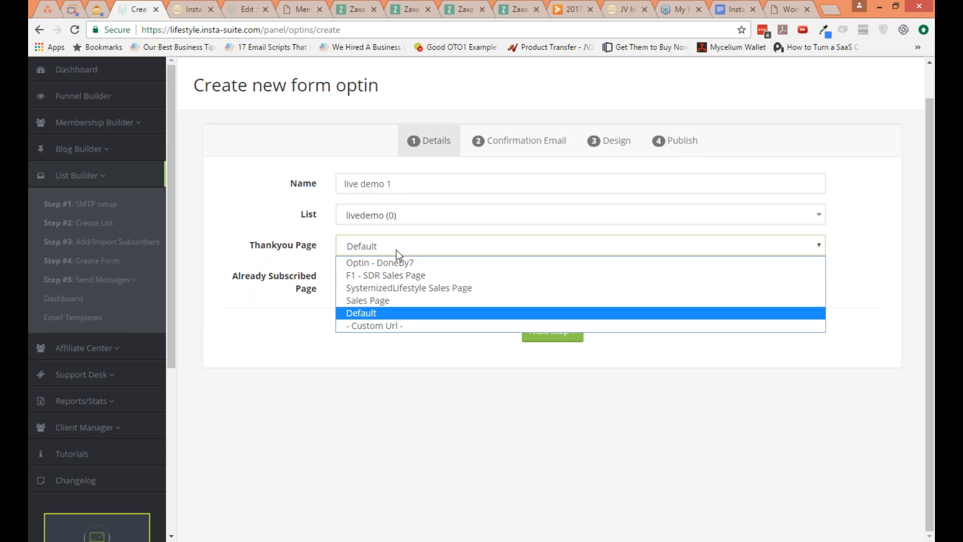
left_click(398, 301)
left_click(408, 281)
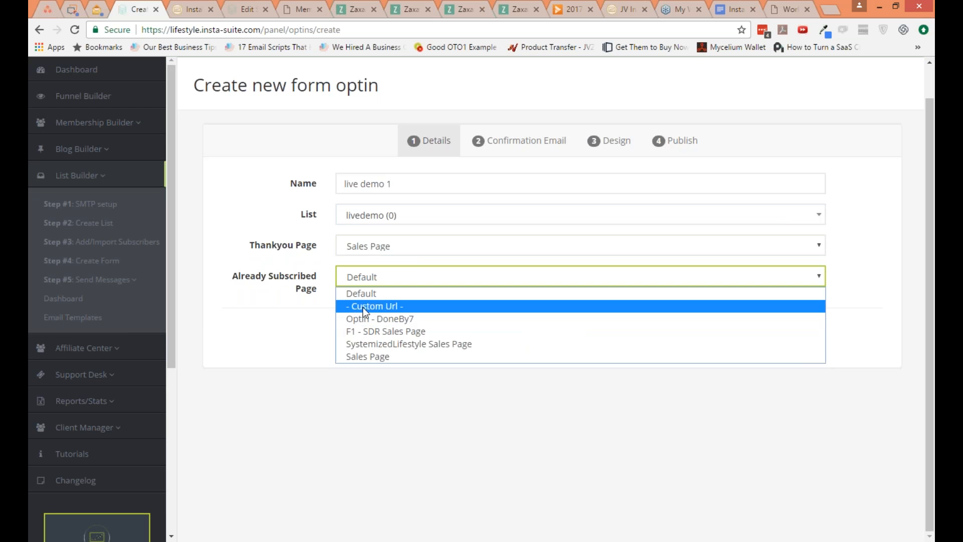
left_click(363, 306)
left_click(421, 298)
left_click(411, 249)
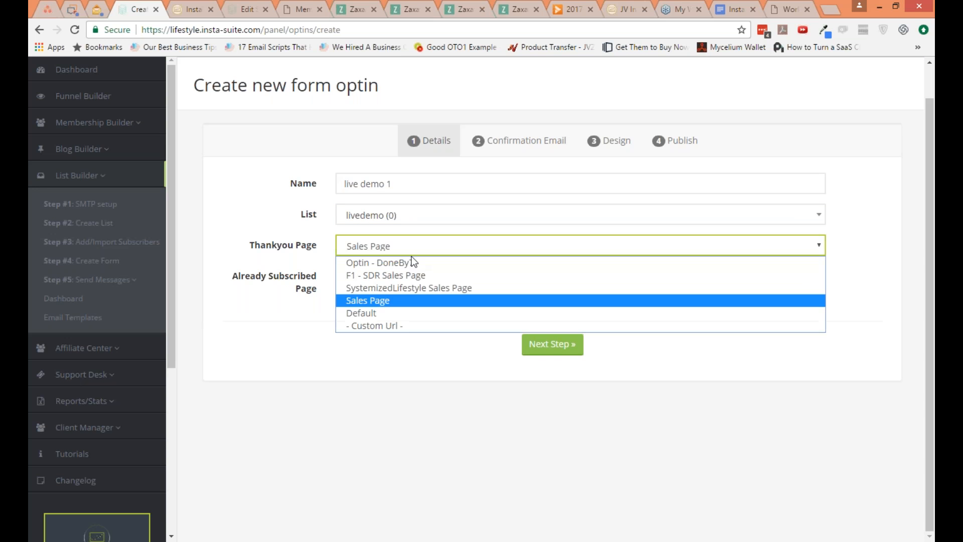
left_click(402, 326)
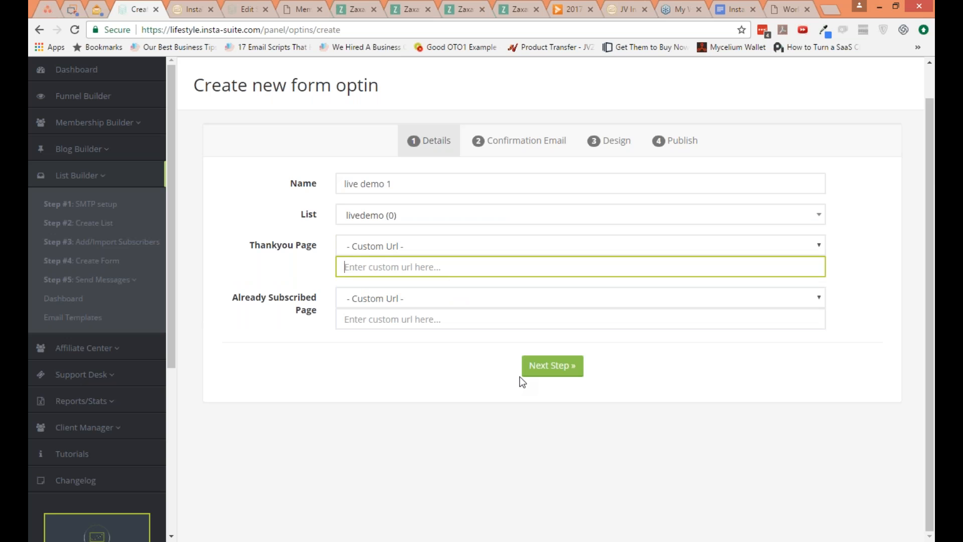
Step: Continue to the form's confirmation email settings and disable the confirmation email
left_click(540, 369)
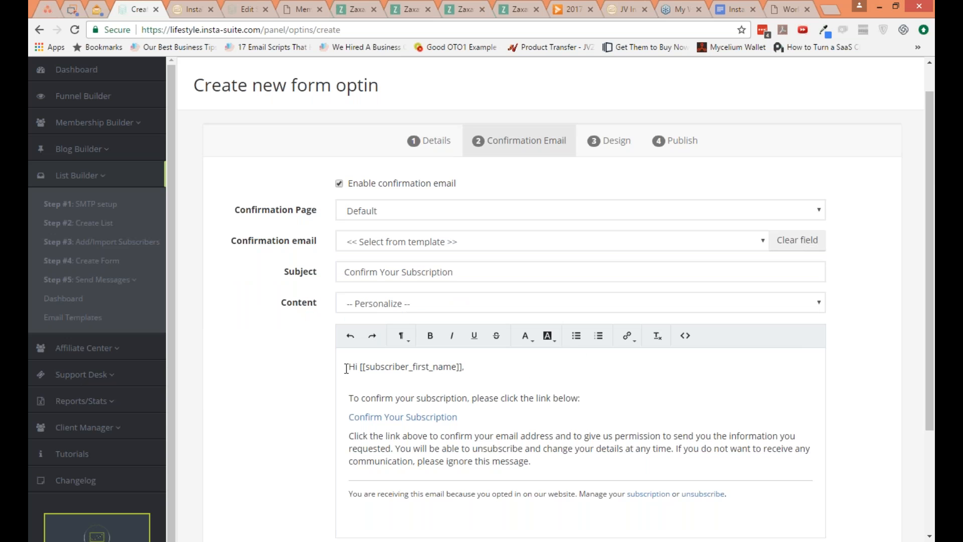
left_click(338, 183)
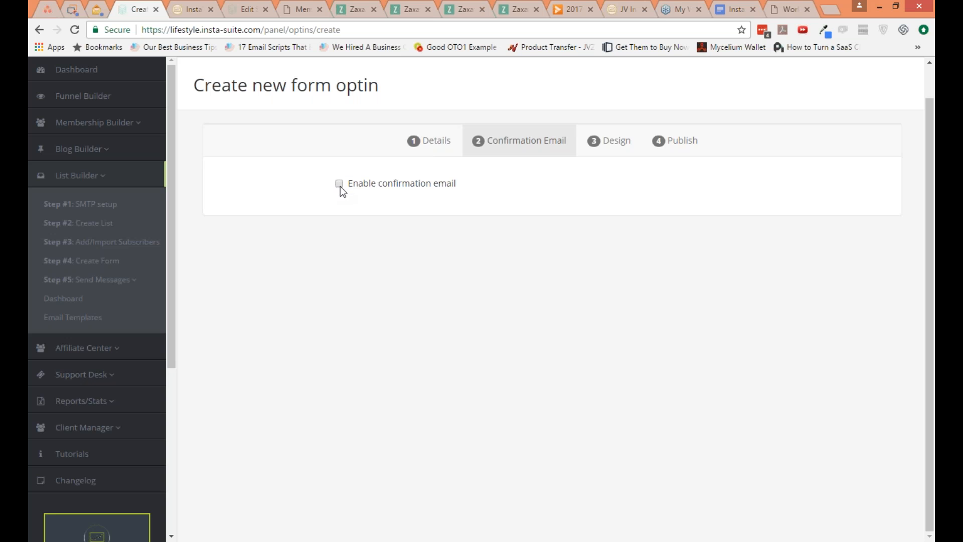
left_click(340, 184)
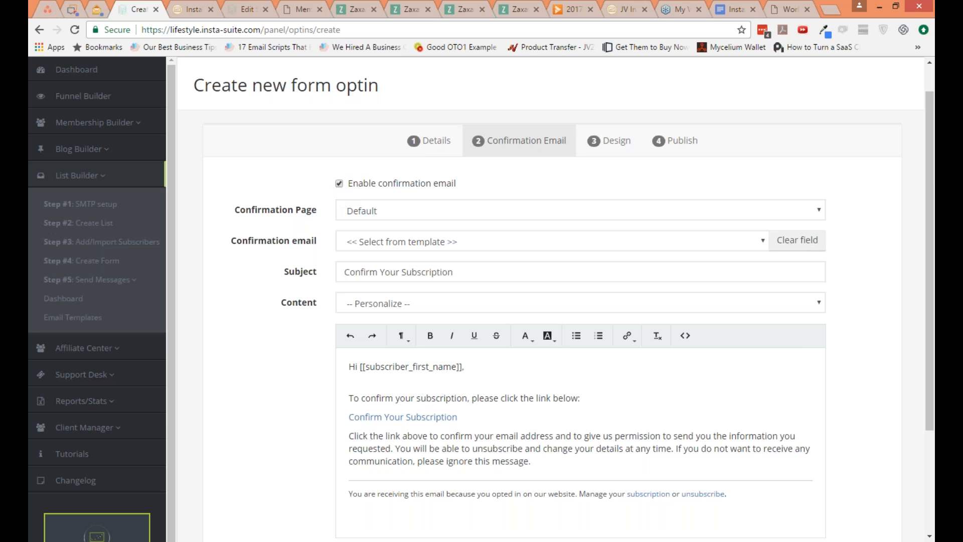
left_click(339, 184)
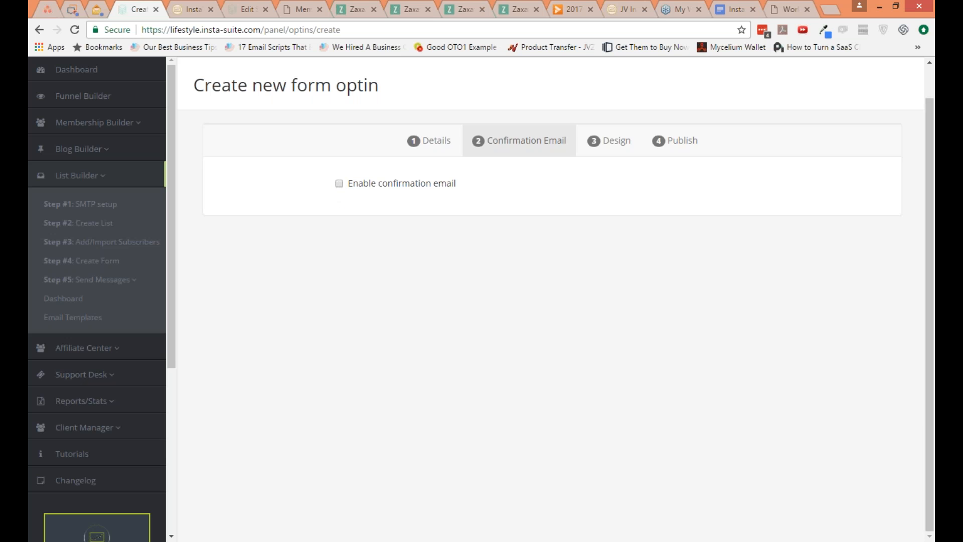
Step: Go to the form's design, try out the available templates and choose Style2
left_click(603, 148)
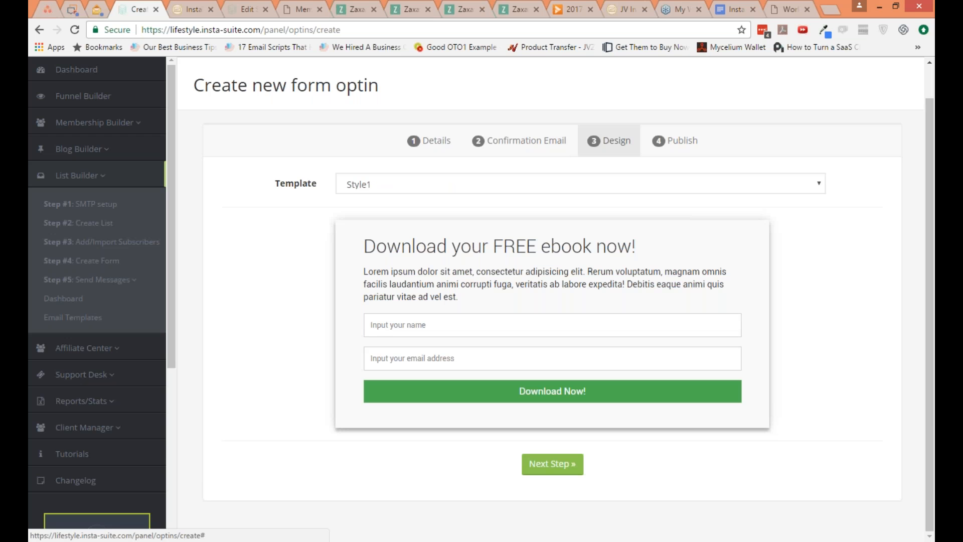
left_click(533, 191)
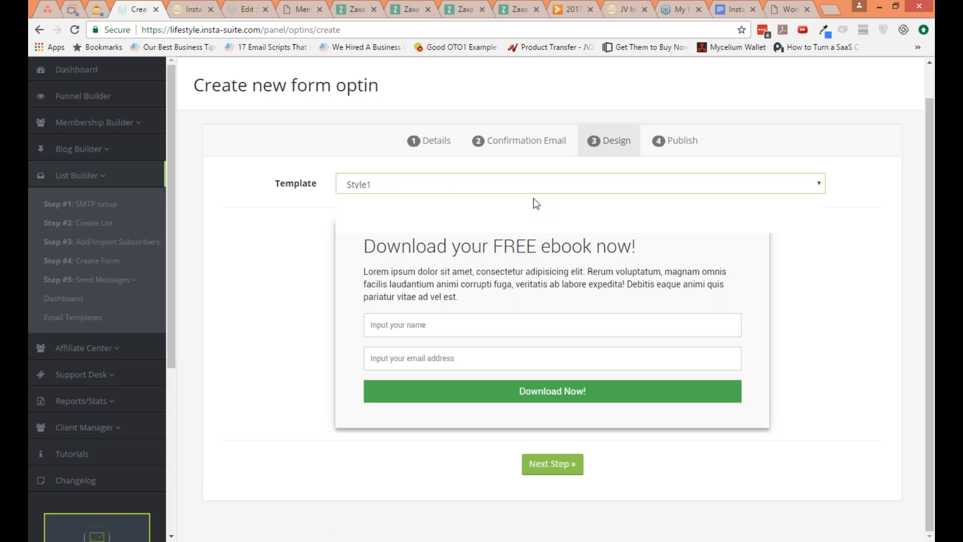
key("Down")
left_click(528, 185)
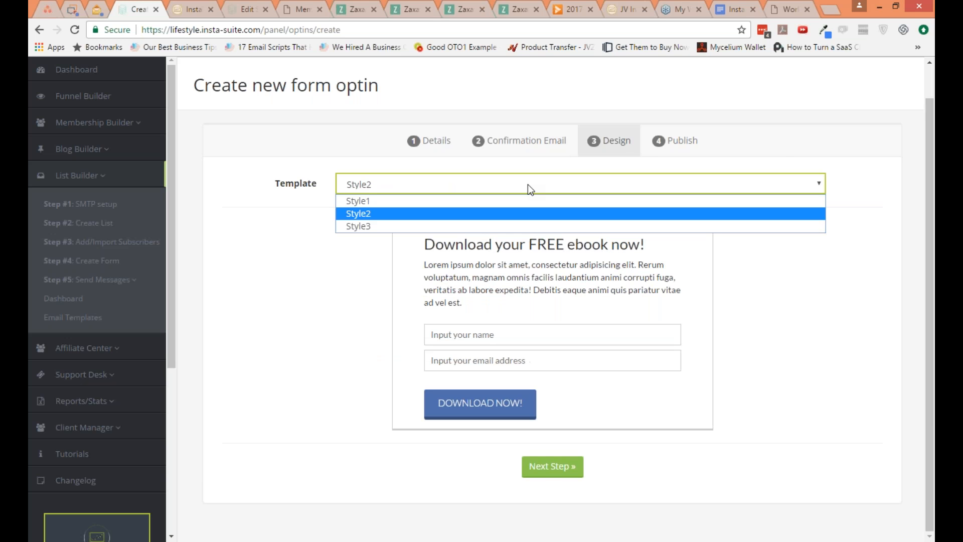
left_click(515, 226)
left_click(521, 188)
left_click(521, 213)
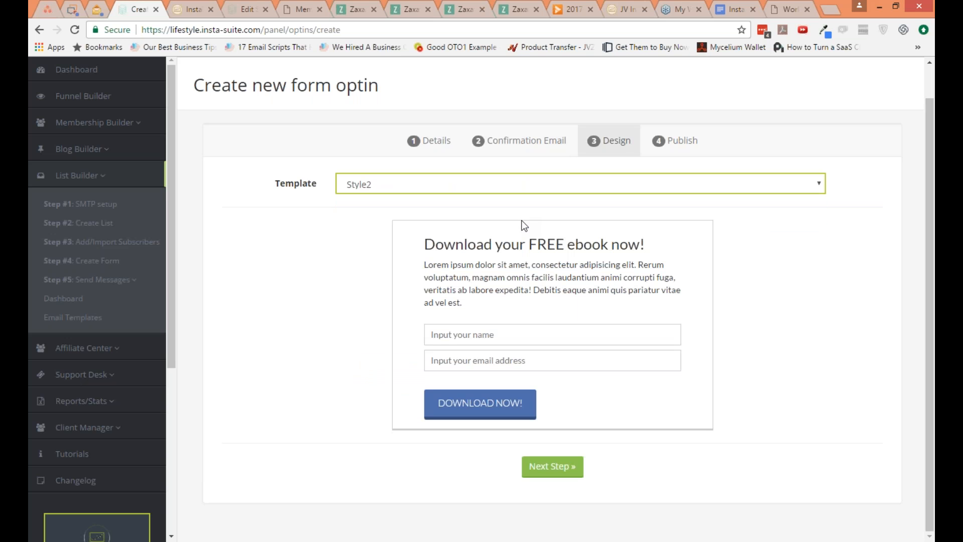
Step: View the form's description text and its placeholder and button label settings, accepting both without edits
left_click(520, 403)
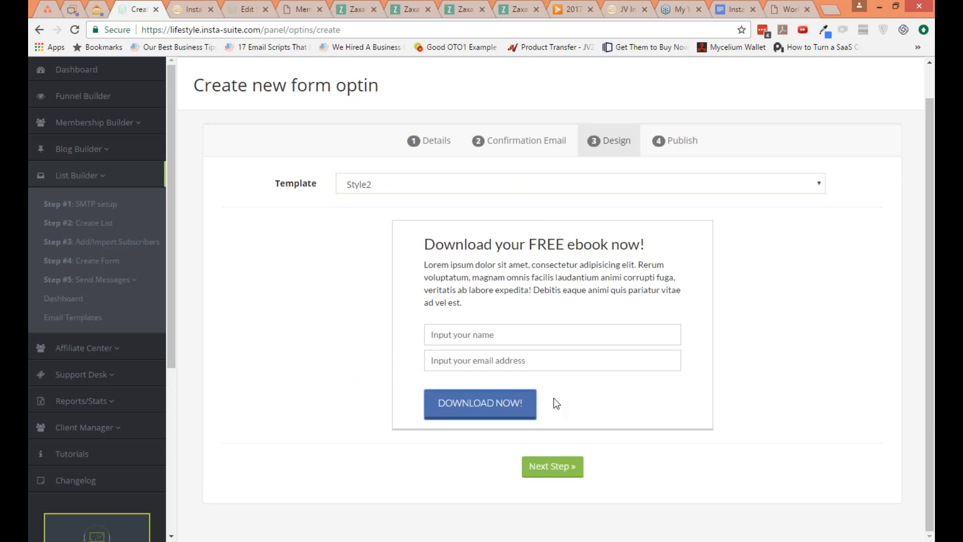
left_click(547, 289)
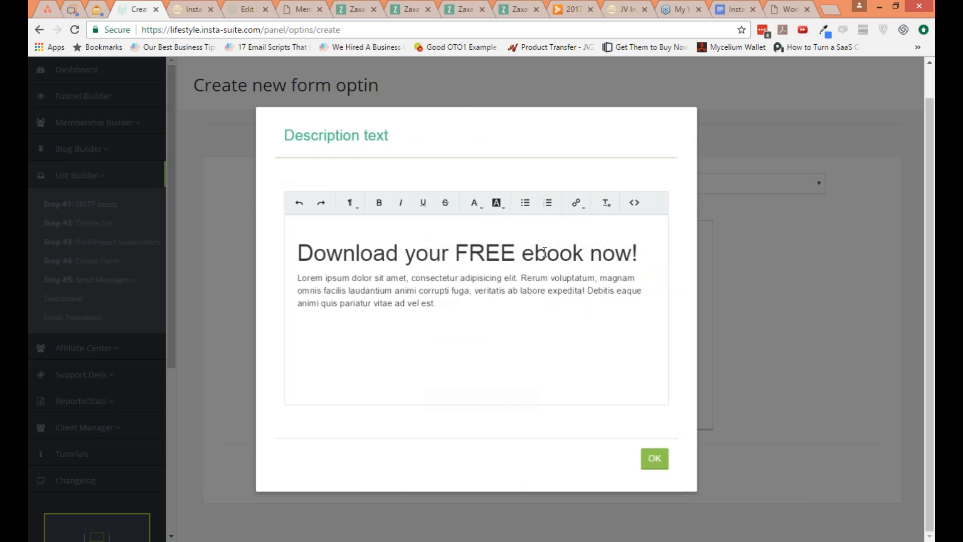
left_click(544, 252)
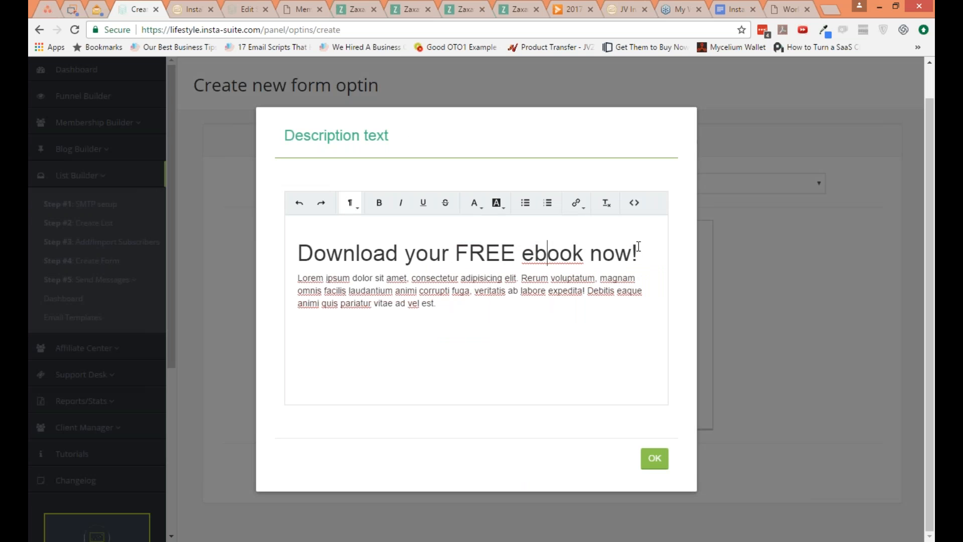
left_click(656, 461)
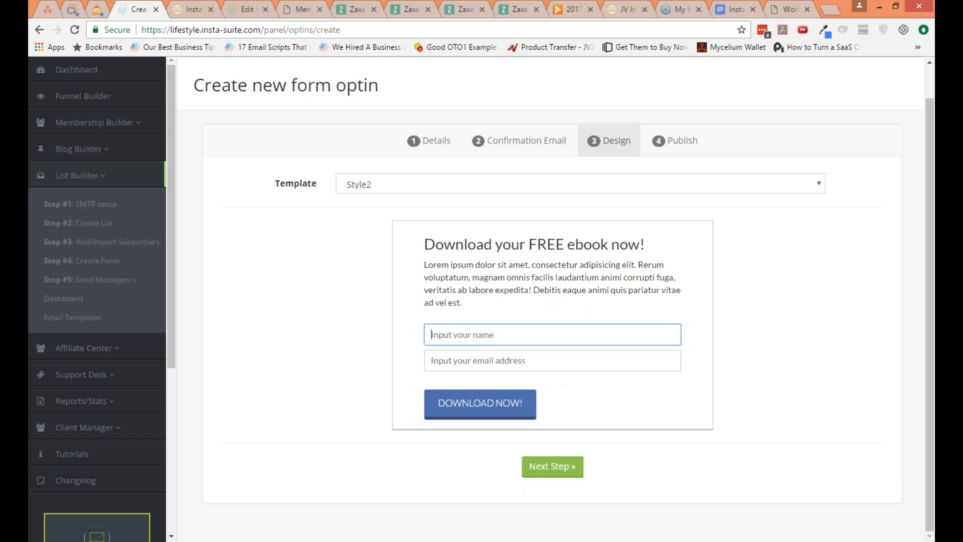
left_click(549, 330)
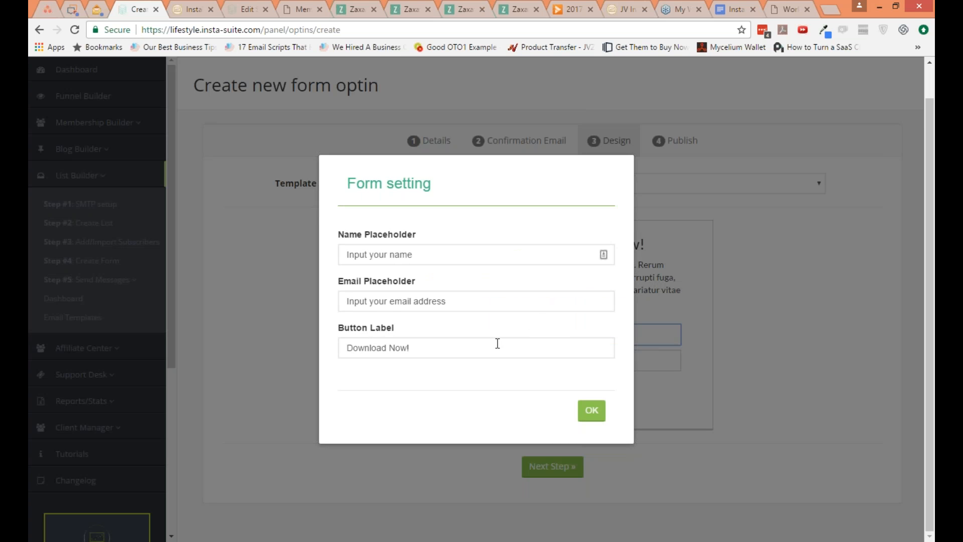
left_click(582, 413)
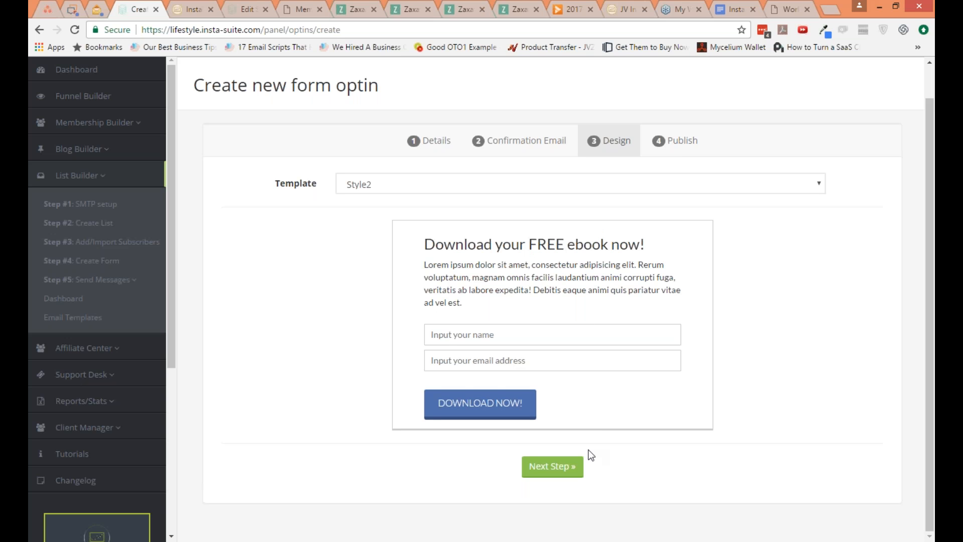
Step: Continue from the design to publishing and save the new opt-in form
left_click(573, 465)
left_click(529, 221)
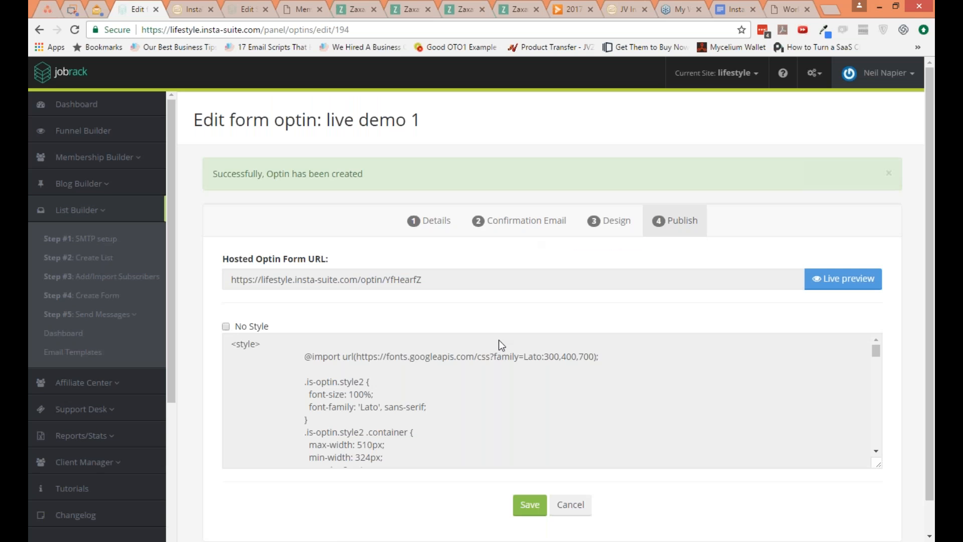
left_click(484, 357)
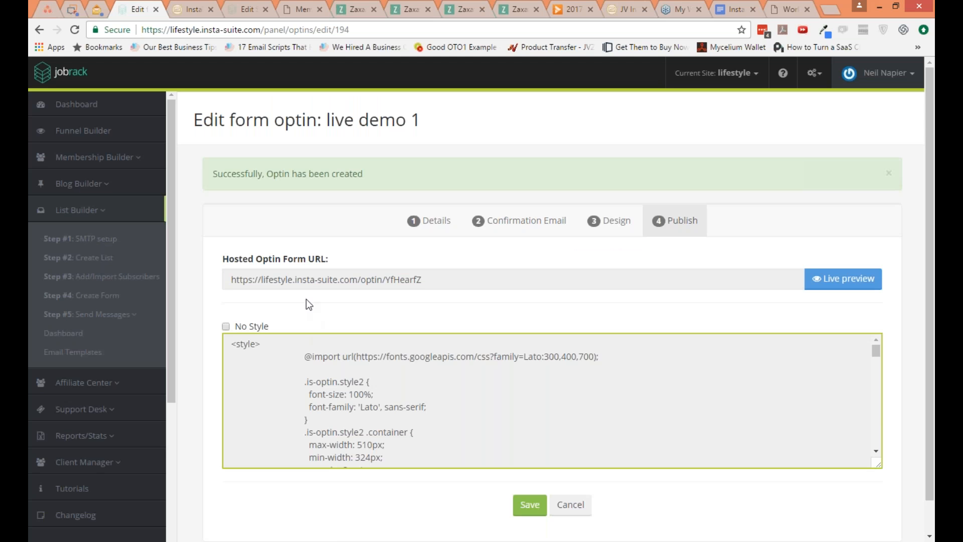
Step: Preview the form's hosted URL in a new browser tab, return to the form and look through its embed code
left_click(310, 284)
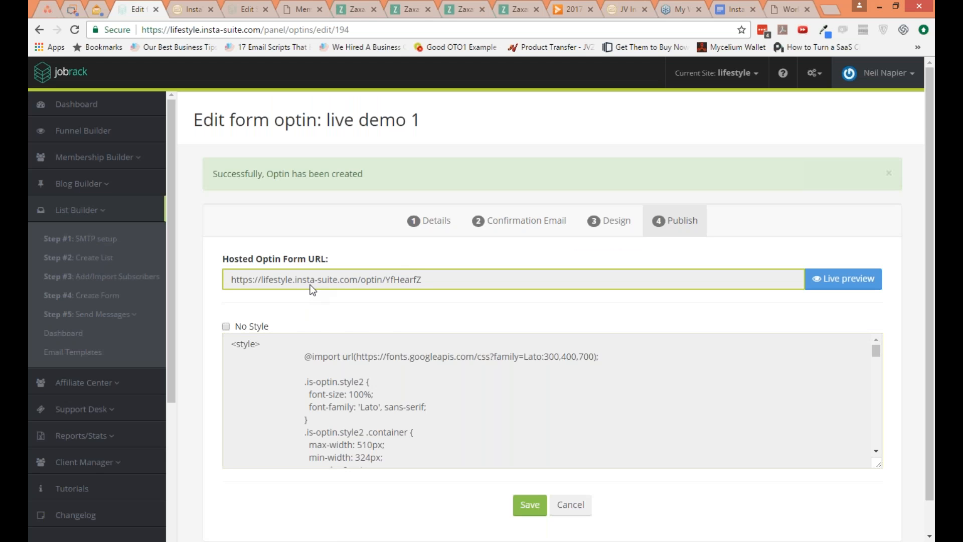
key("ctrl+t")
type("https://lifestyle.insta-suite.com/optin/YfHearfZ")
key("Return")
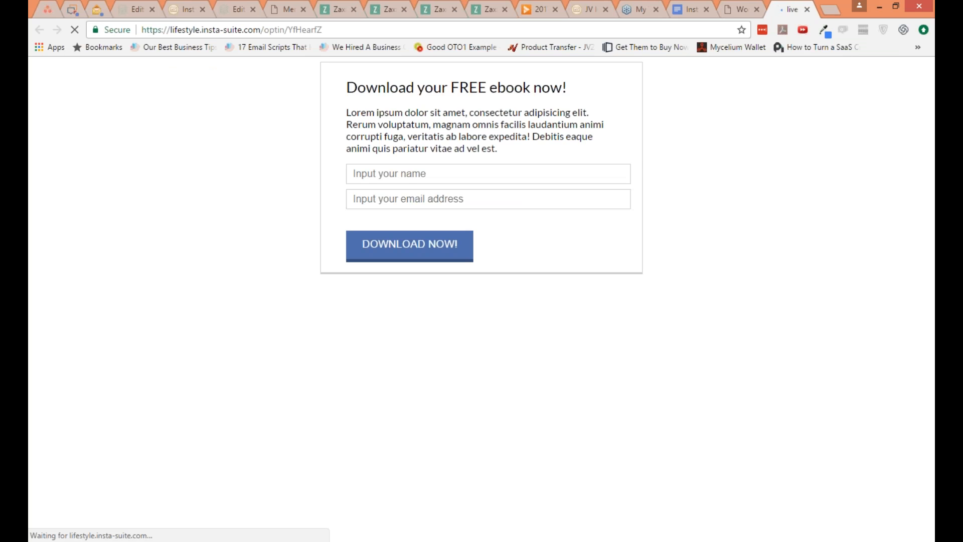
left_click(123, 7)
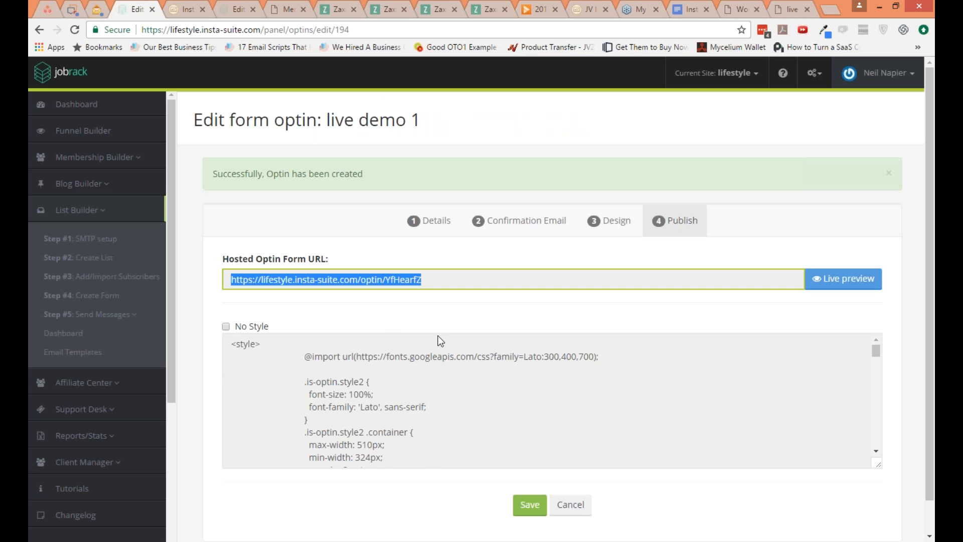
scroll(426, 430, "down", 5)
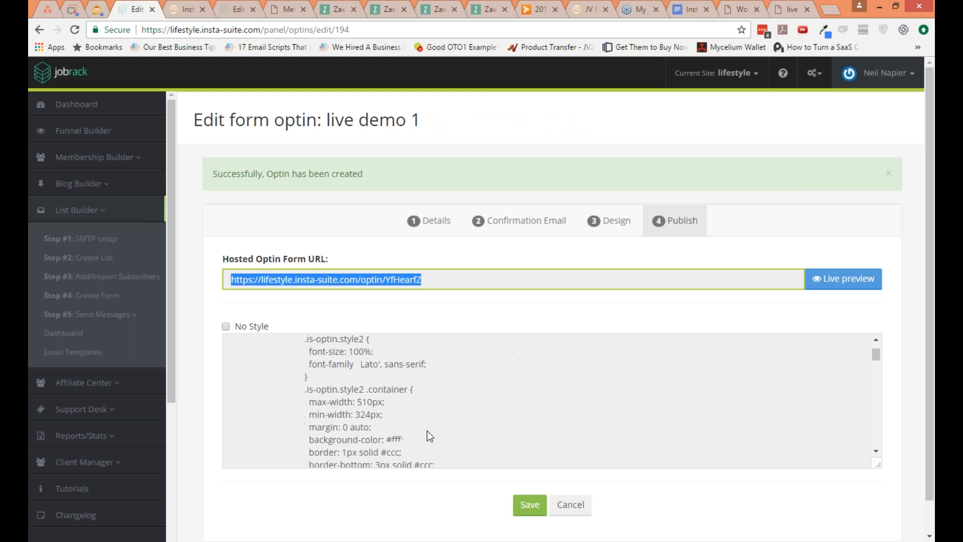
scroll(420, 462, "down", 2)
scroll(418, 476, "down", 1)
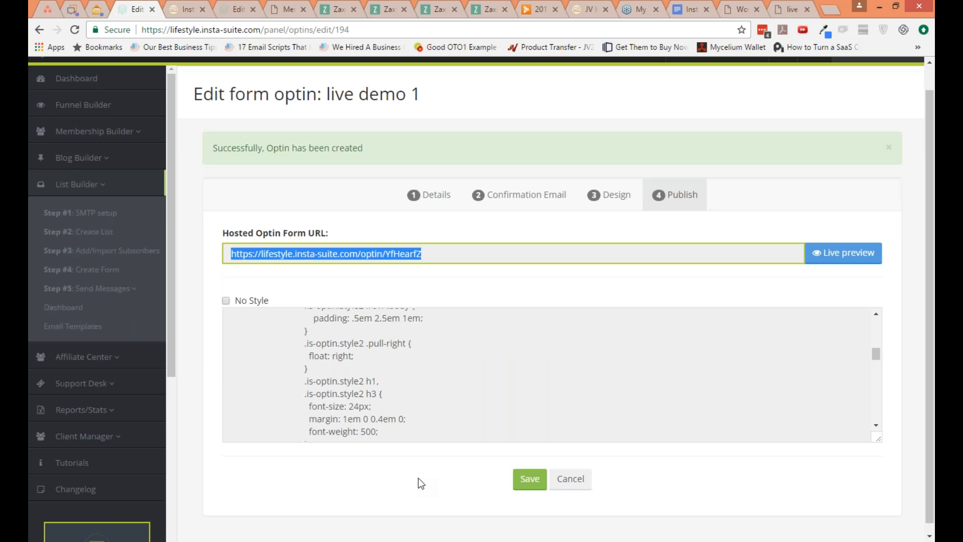
Step: Start a new email broadcast and choose livedemo and webinar_slifestyle as its recipient lists
scroll(421, 483, "up", 1)
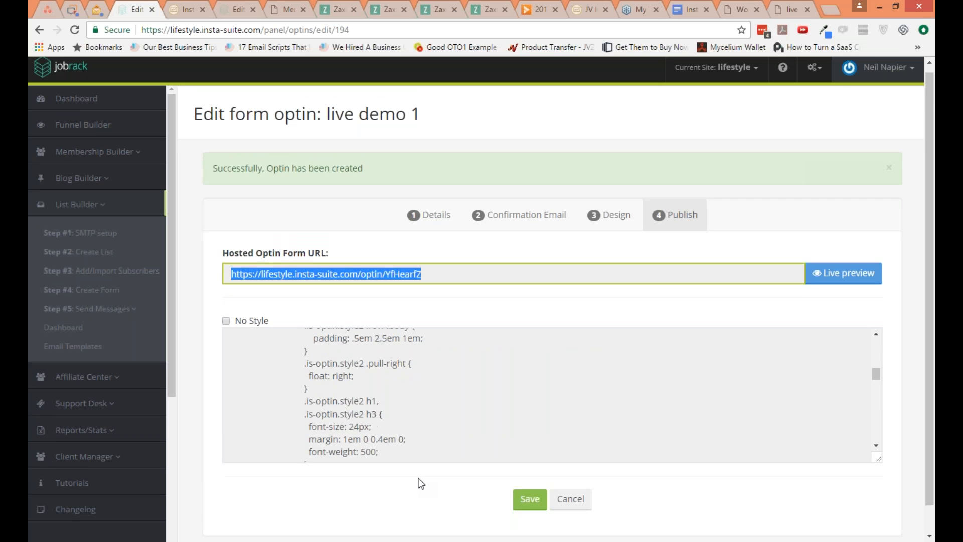
left_click(103, 312)
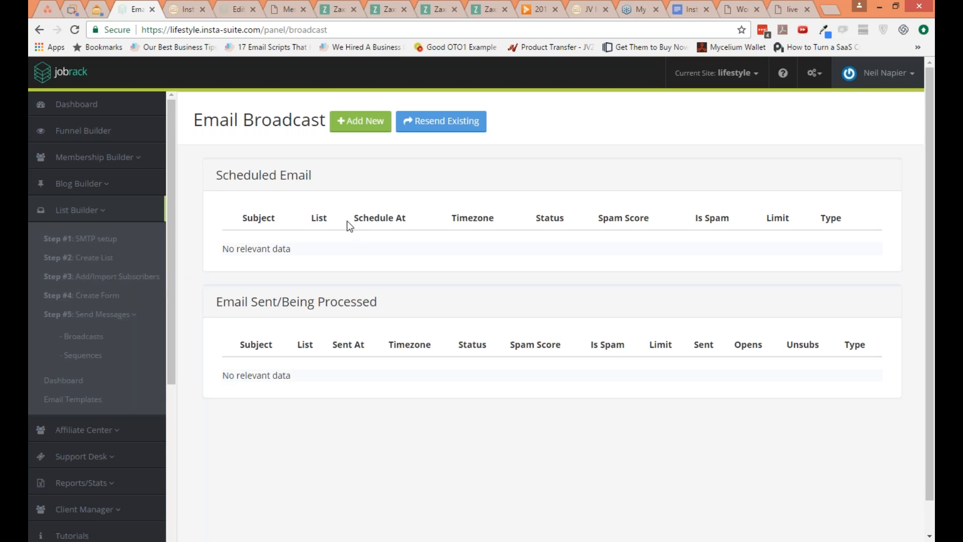
left_click(357, 133)
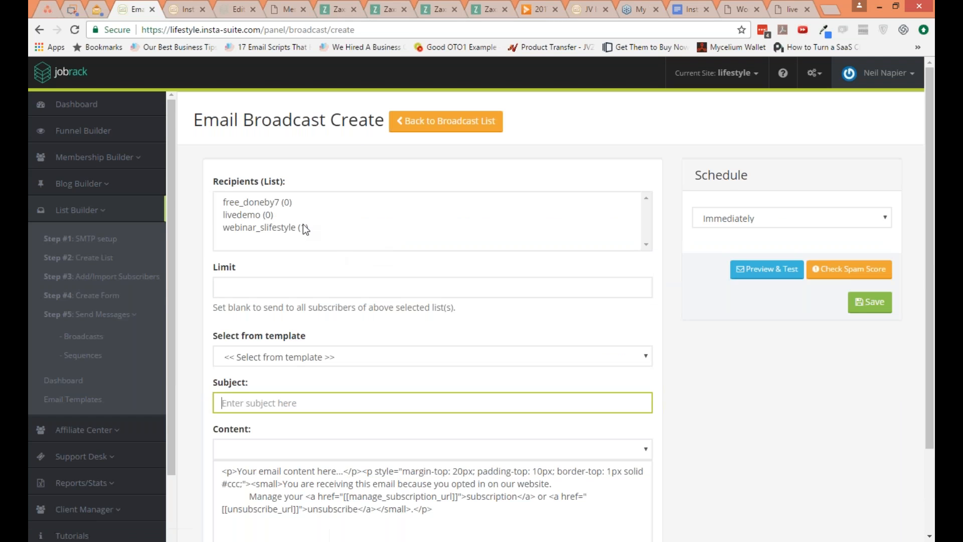
left_click(301, 206)
left_click(309, 245)
left_click(321, 264)
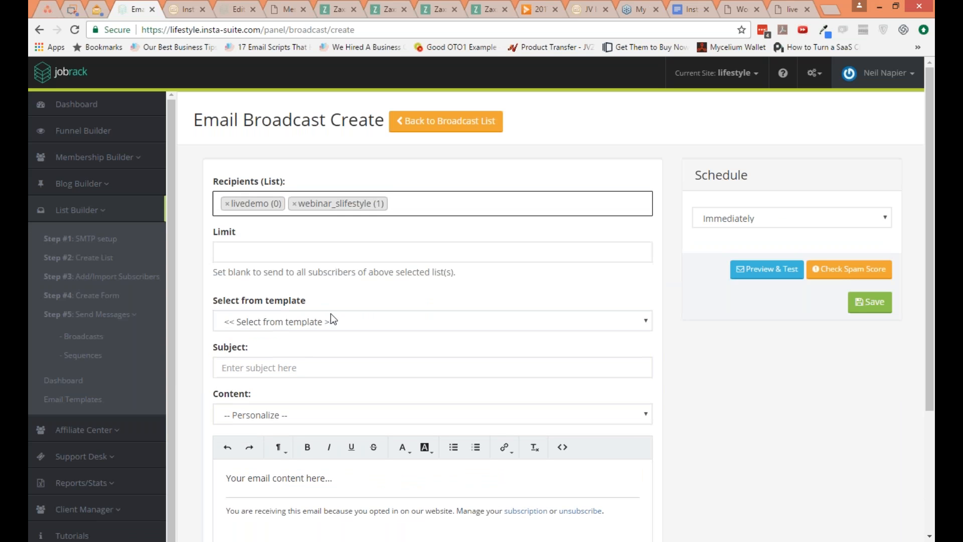
Step: Look through the broadcast's template and personalization options, and try a send limit of 100 before clearing it again
left_click(330, 316)
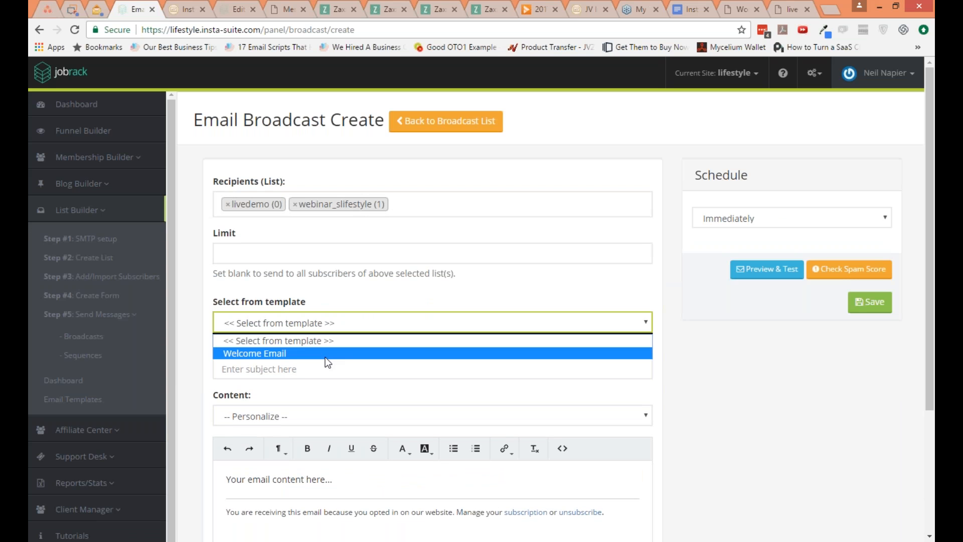
left_click(323, 255)
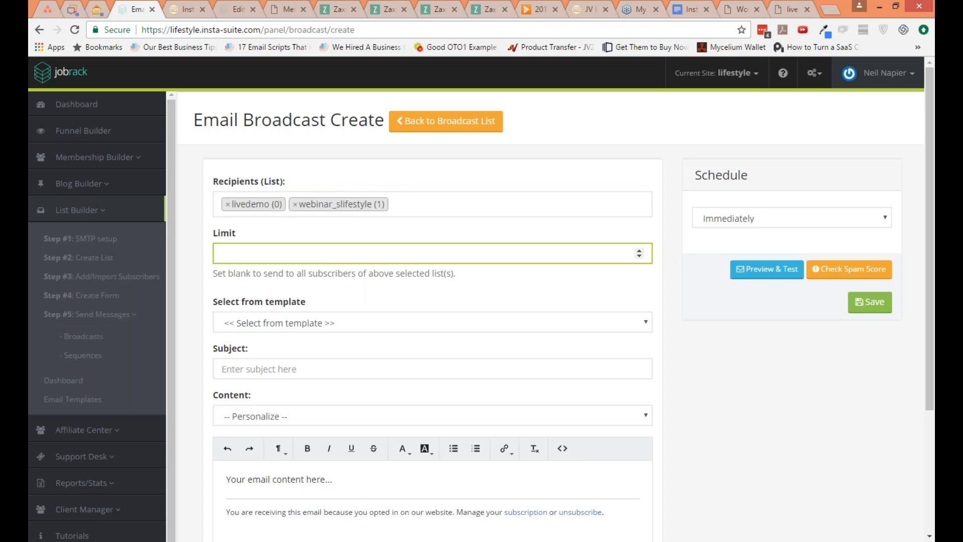
type("100")
key("BackSpace")
key("BackSpace")
key("BackSpace")
left_click(291, 368)
left_click(311, 415)
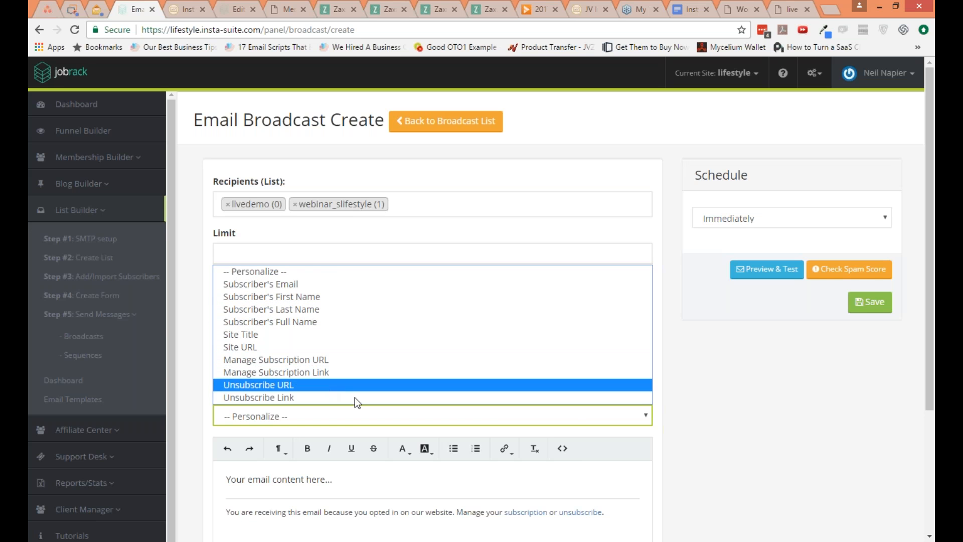
left_click(720, 421)
Step: Switch the broadcast's delivery to Set schedule and try checking its spam score with the subject left empty
scroll(724, 422, "down", 3)
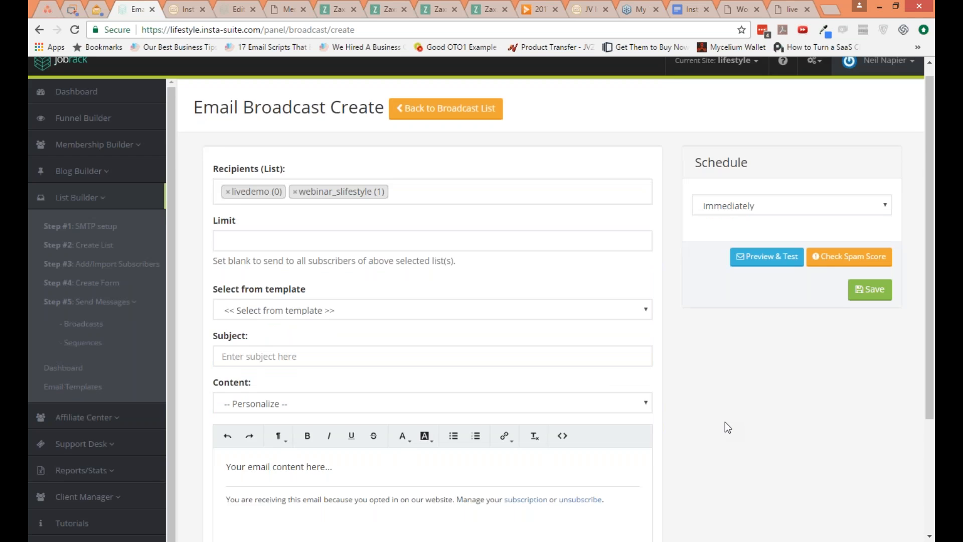
scroll(724, 422, "up", 2)
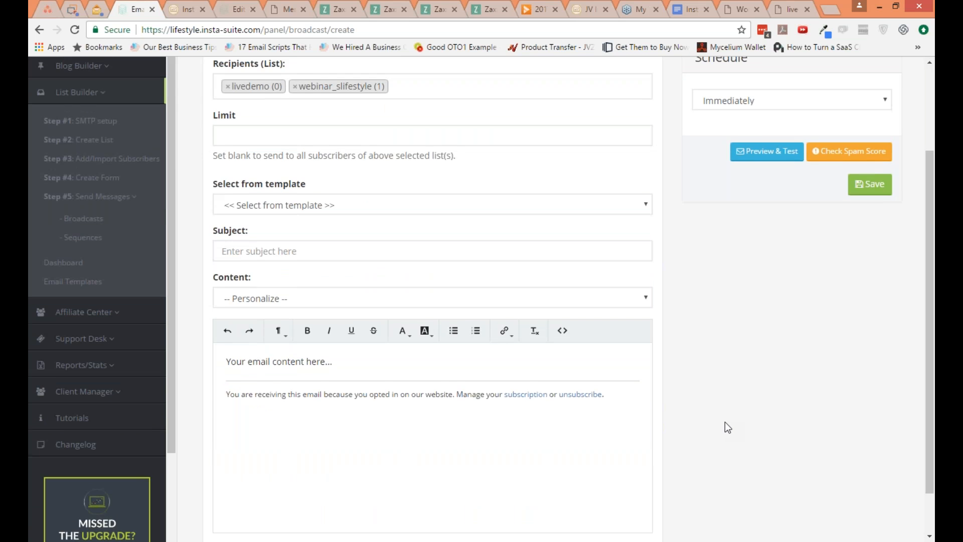
scroll(724, 421, "up", 1)
left_click(787, 217)
left_click(712, 247)
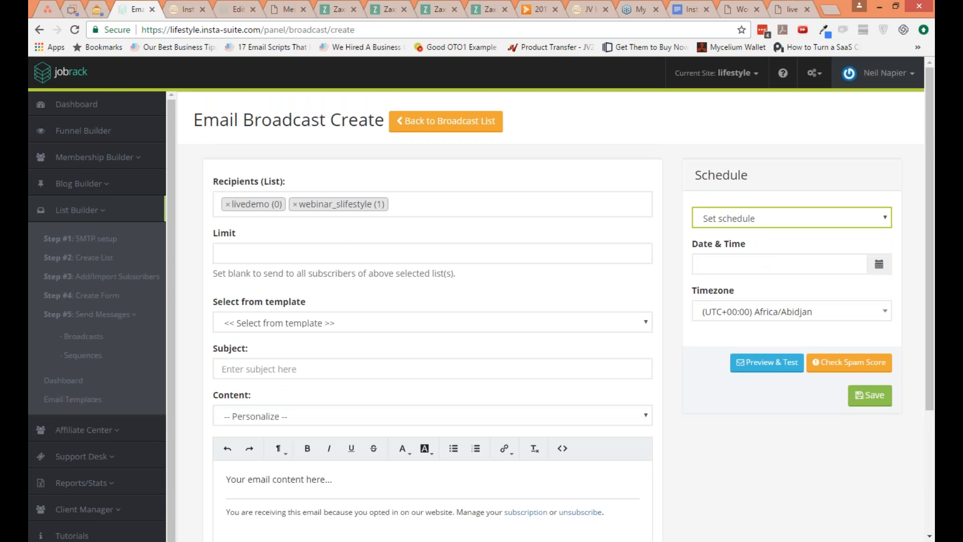
left_click(849, 362)
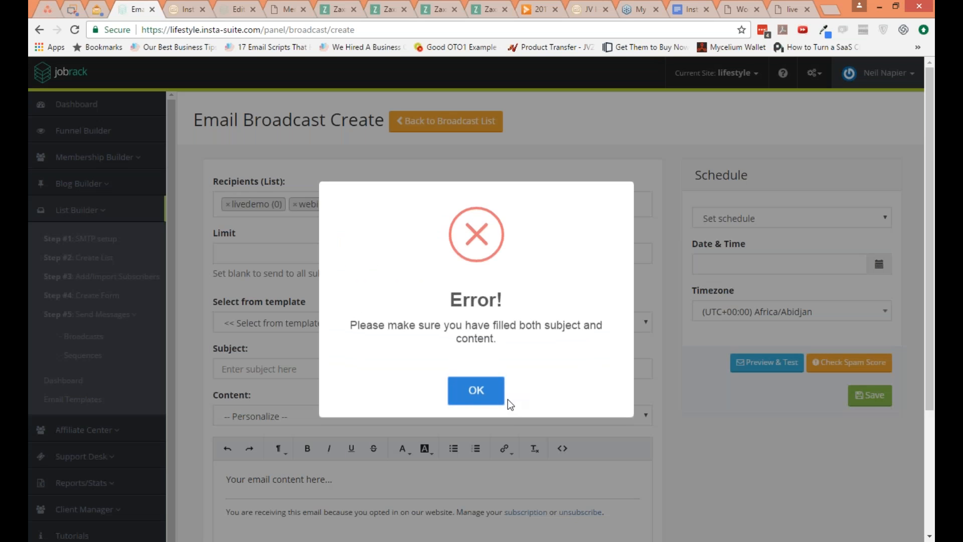
left_click(503, 398)
Step: Enter hello as the broadcast's subject and replace the placeholder body text with ehllo
left_click(315, 367)
type("hello")
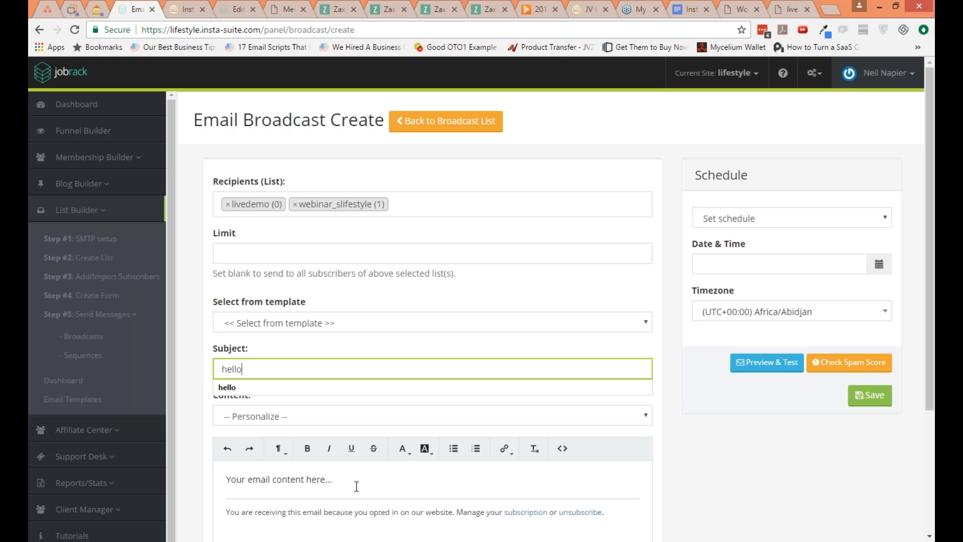
left_click_drag(358, 511, 237, 473)
left_click(238, 474)
key("ctrl+a")
type("ehllo")
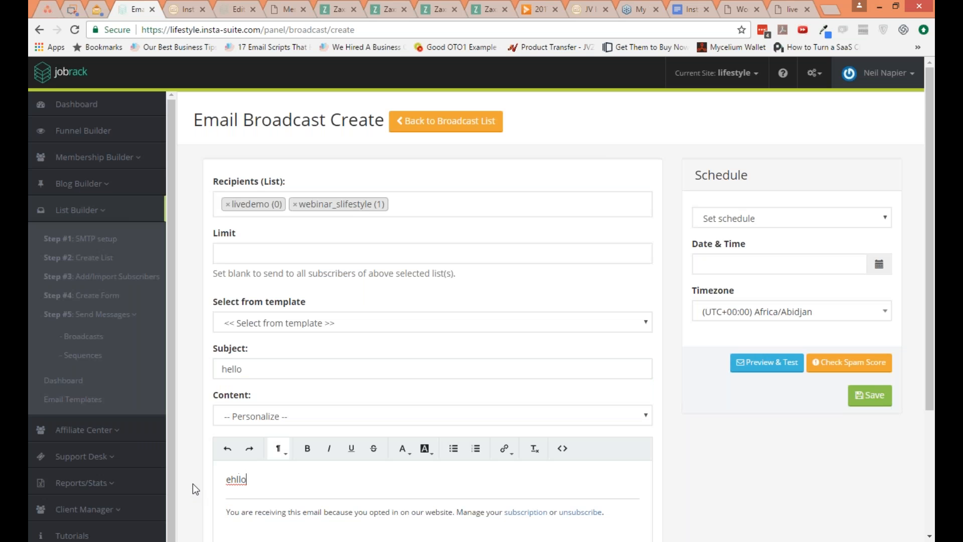
Step: Check the broadcast's spam score, look over the draft and return to the broadcast list without saving
left_click(815, 362)
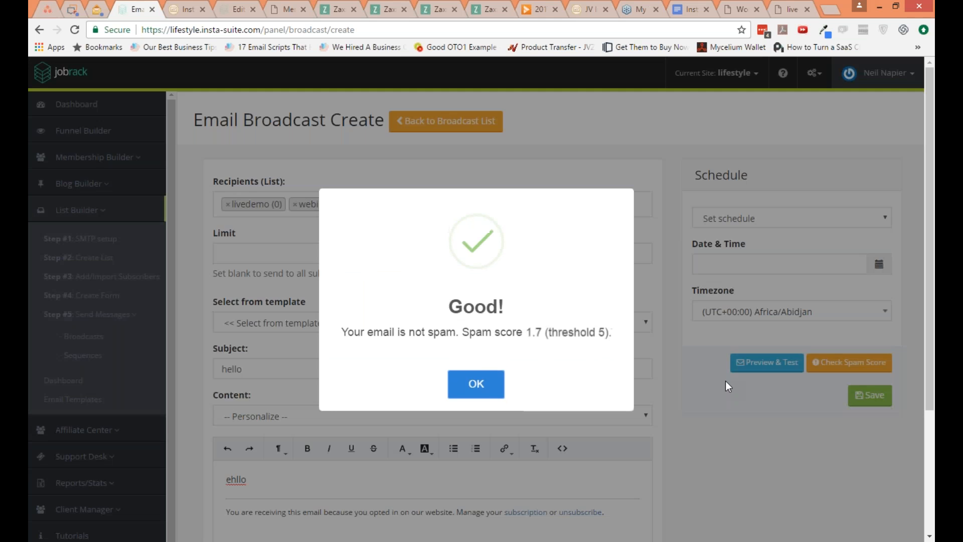
left_click(469, 387)
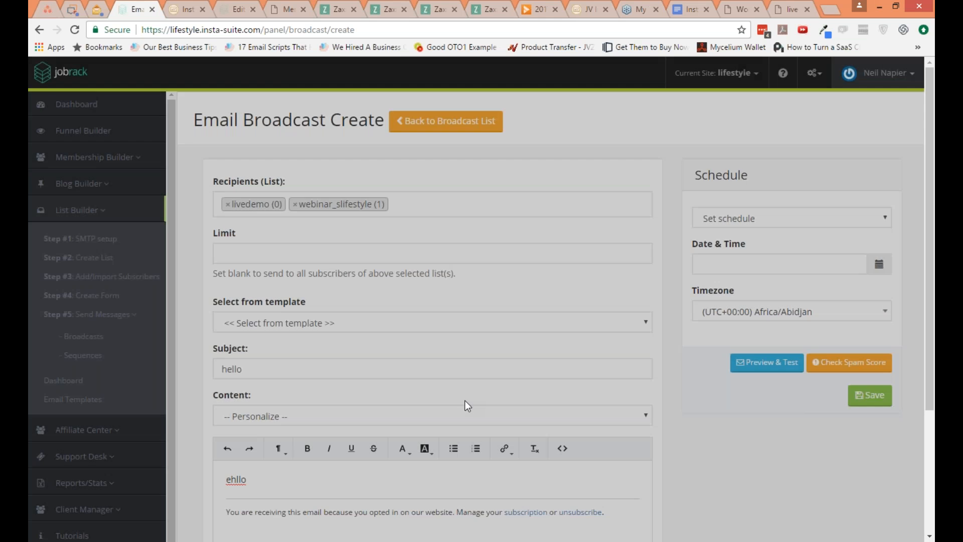
scroll(503, 402, "down", 1)
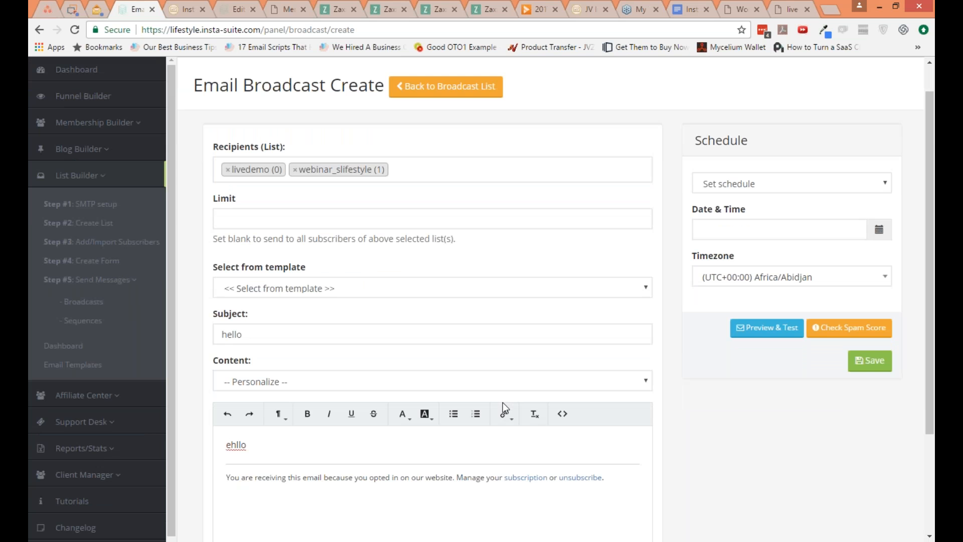
scroll(502, 402, "down", 2)
scroll(502, 402, "up", 1)
scroll(492, 417, "up", 2)
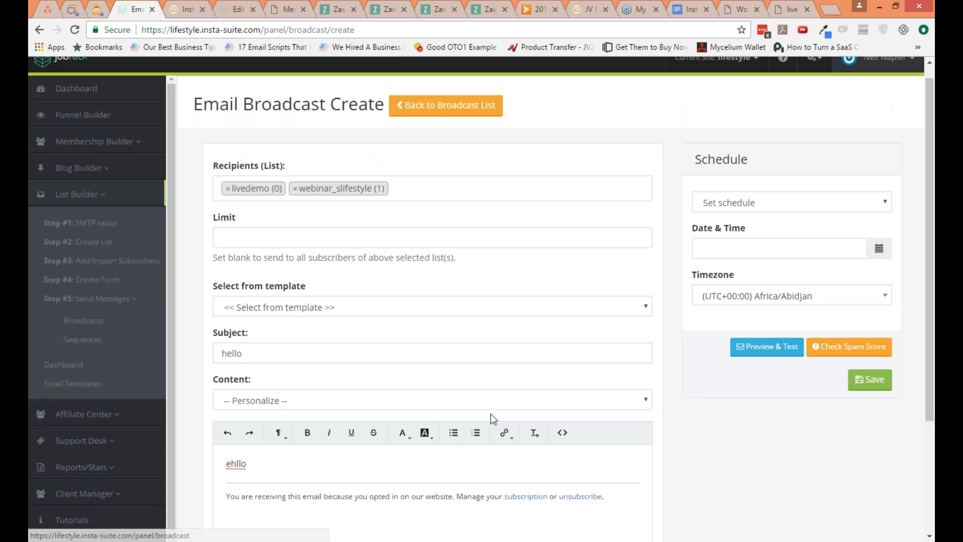
scroll(491, 415, "down", 3)
scroll(593, 439, "up", 2)
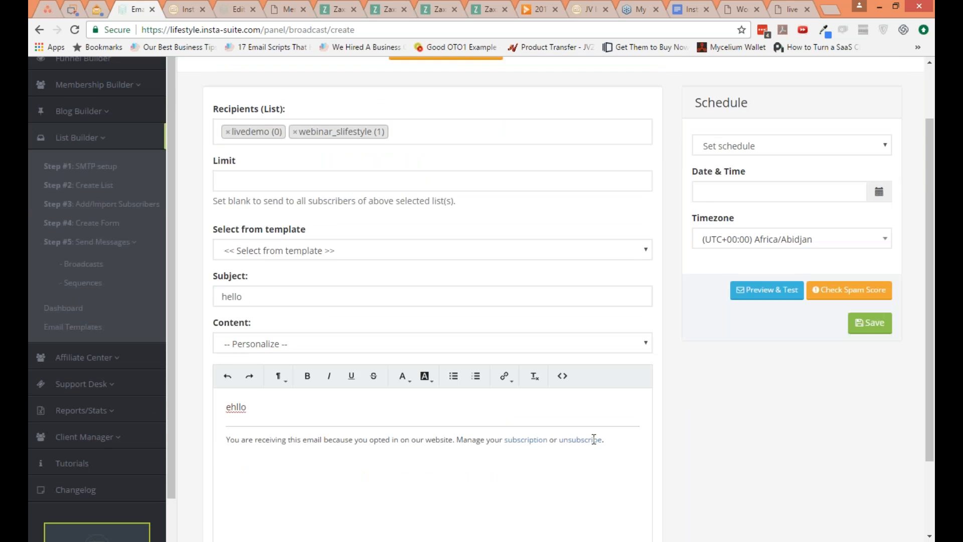
scroll(593, 439, "up", 2)
left_click(445, 121)
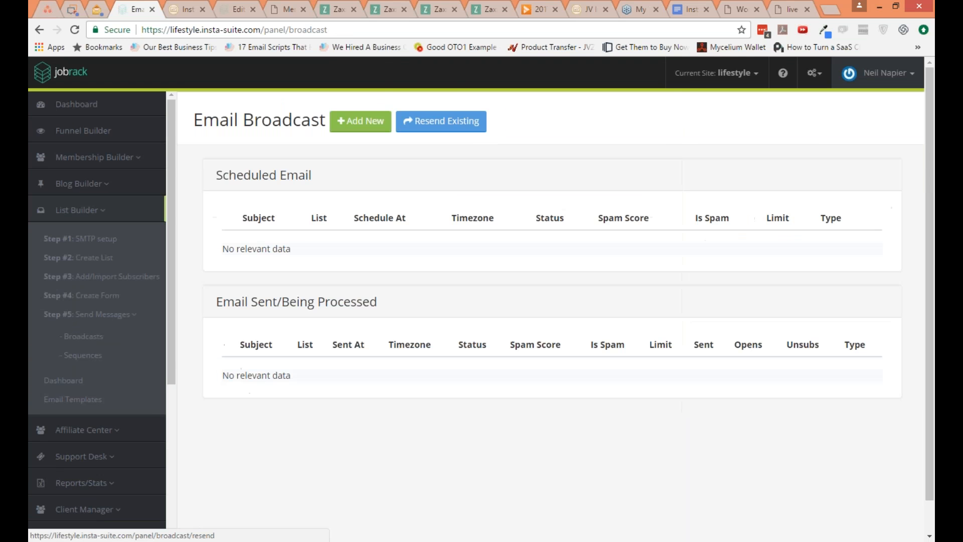
Step: Open the form for resending an existing broadcast and examine its condition and action options
left_click(441, 121)
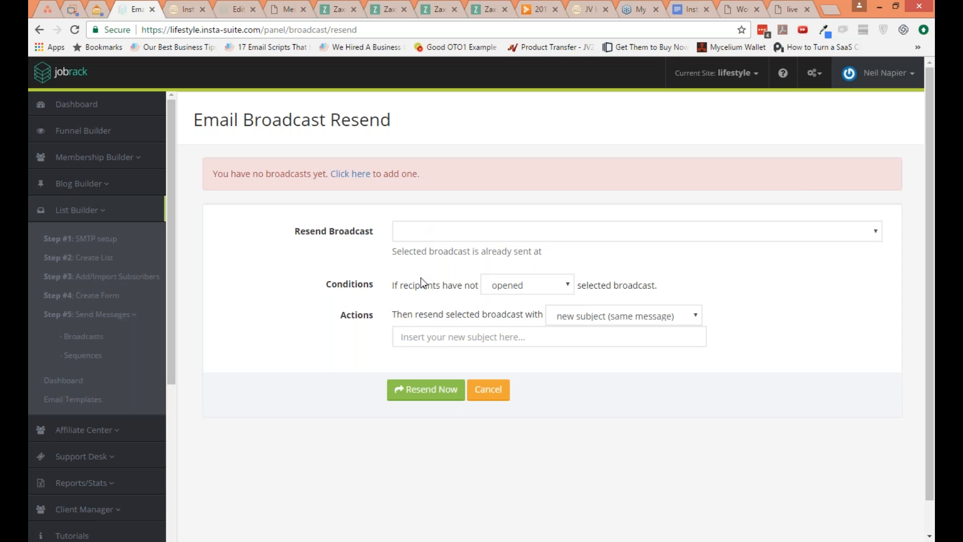
left_click(509, 285)
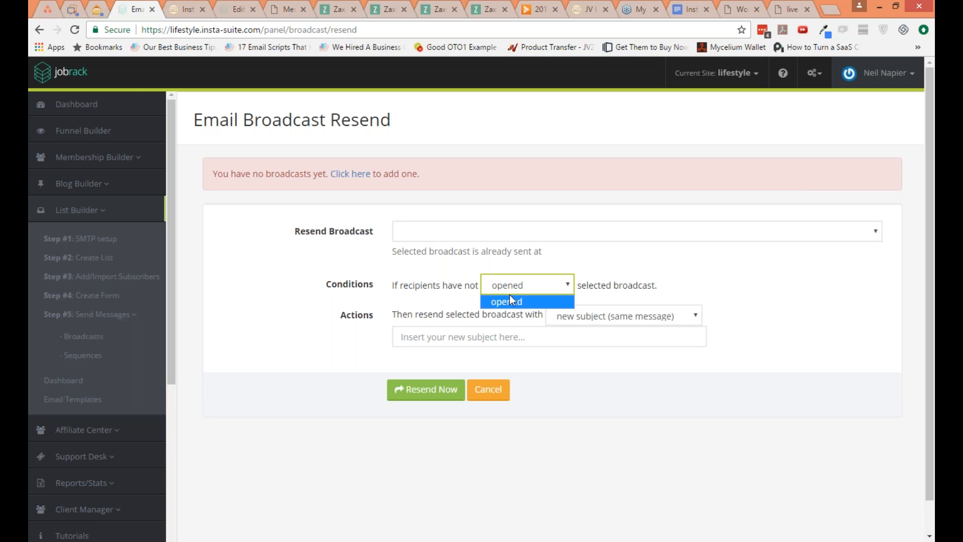
left_click(508, 301)
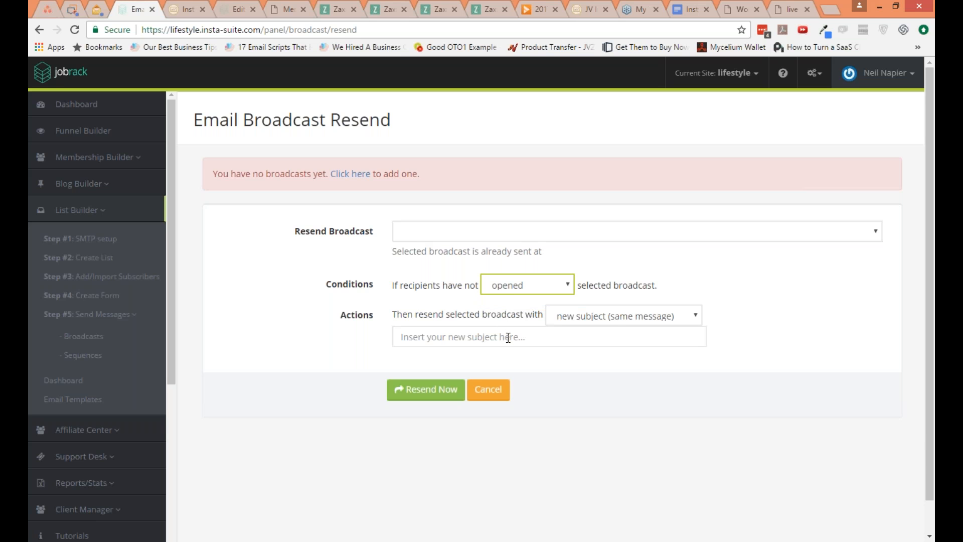
left_click(611, 309)
left_click(615, 293)
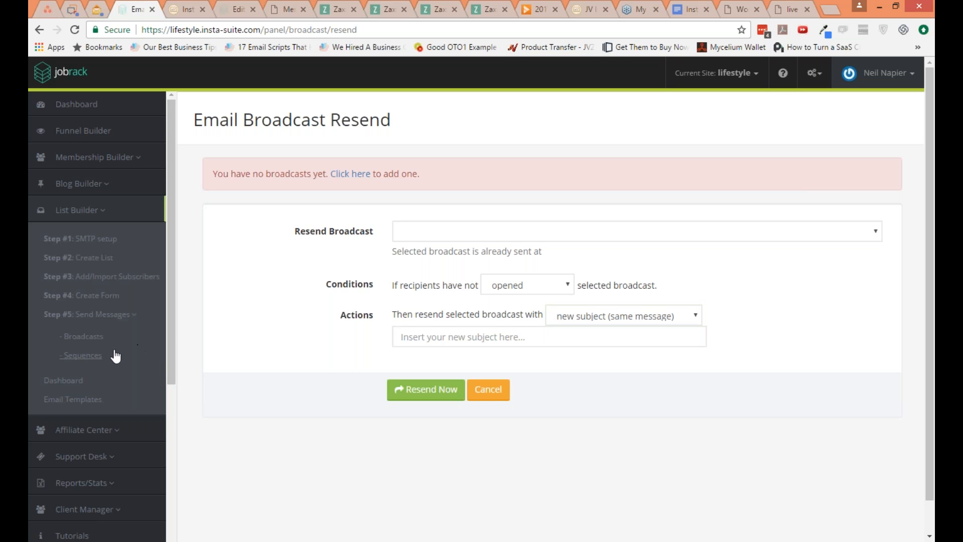
Step: Go to the email sequences and open the steps of the welcome 1 sequence
left_click(100, 356)
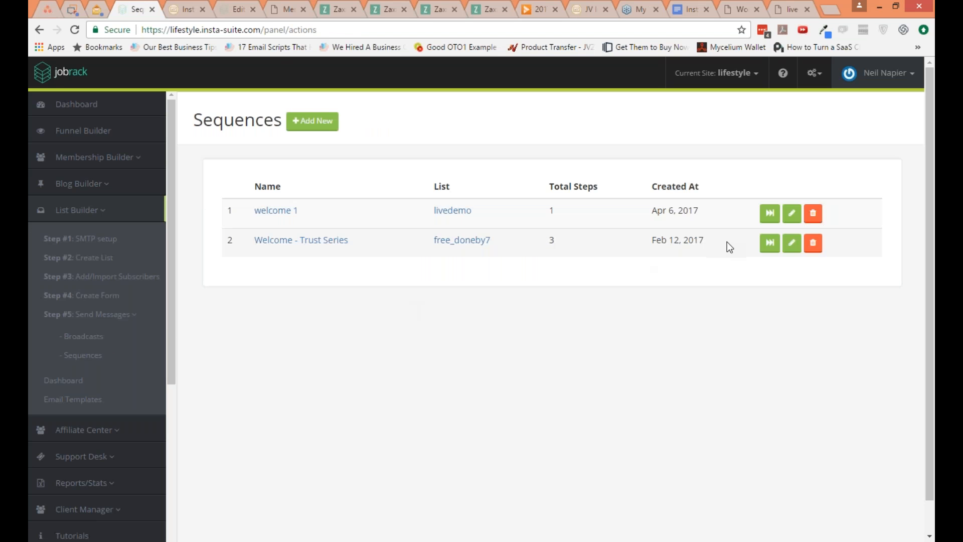
left_click(770, 213)
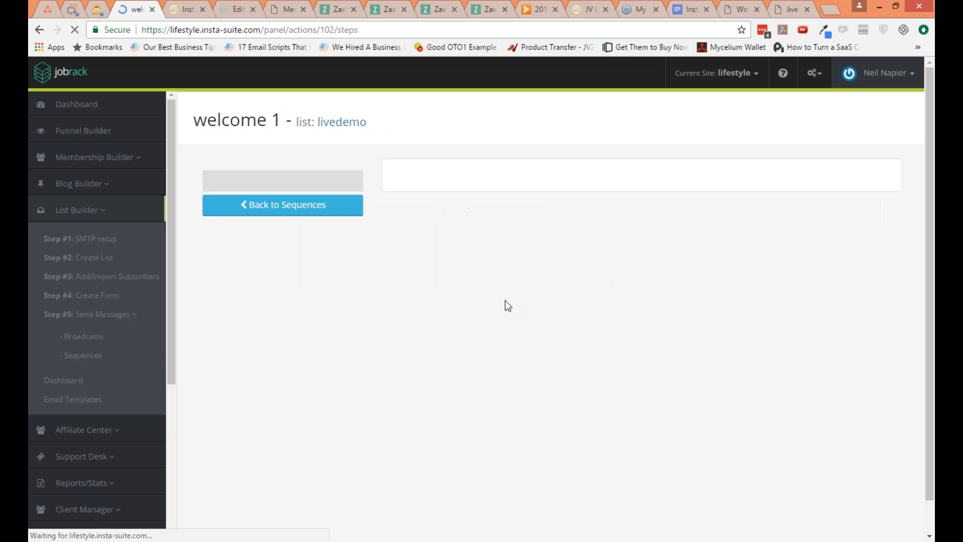
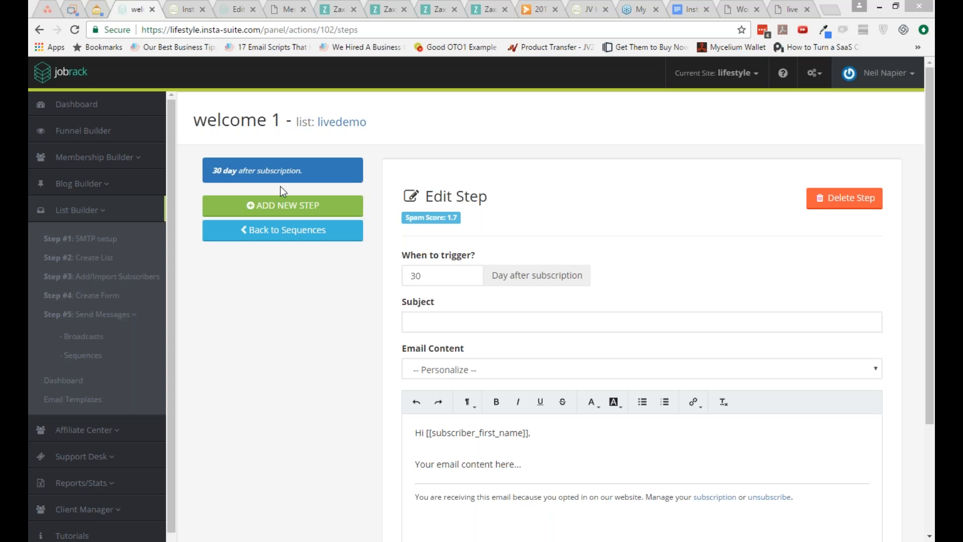
Step: Add a new step to the welcome 1 sequence that triggers 1 day after subscription, and save it
left_click(329, 211)
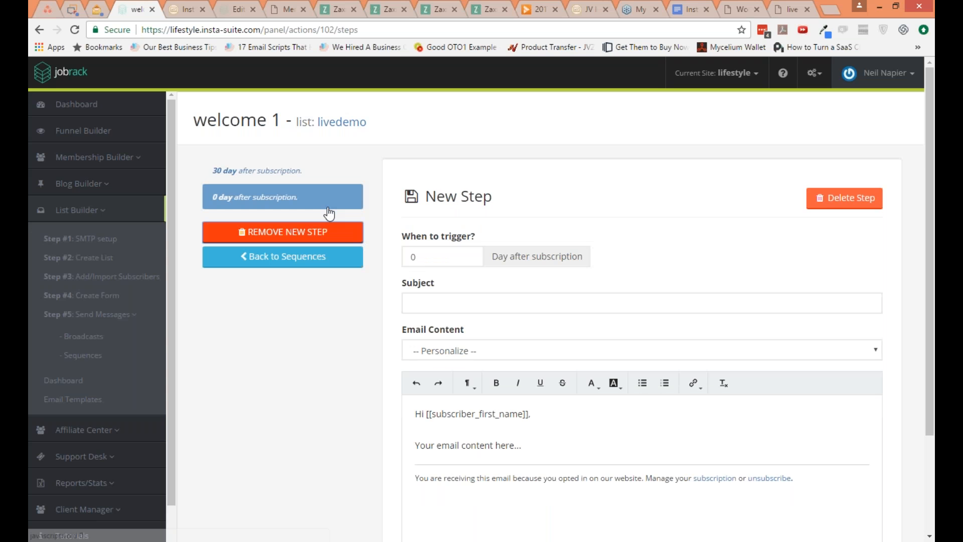
left_click(329, 232)
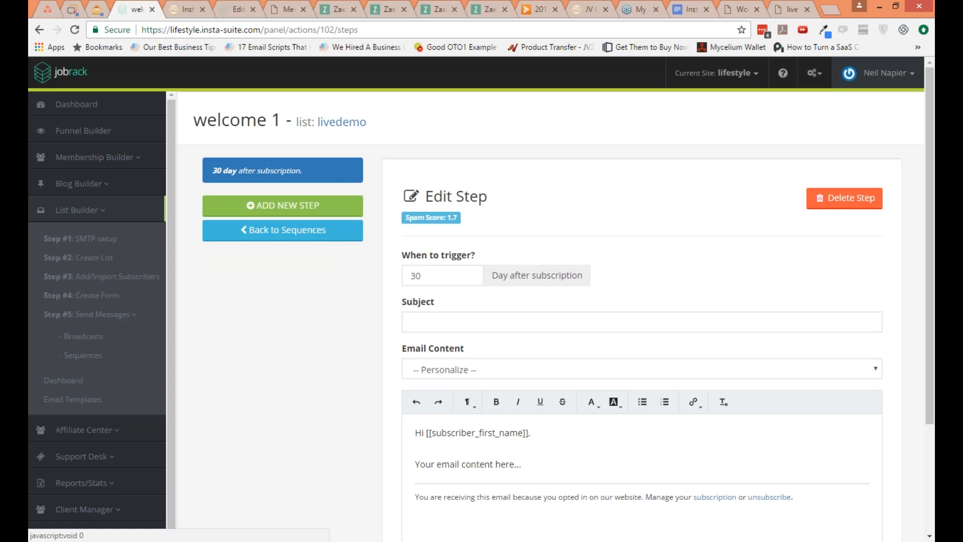
left_click(325, 205)
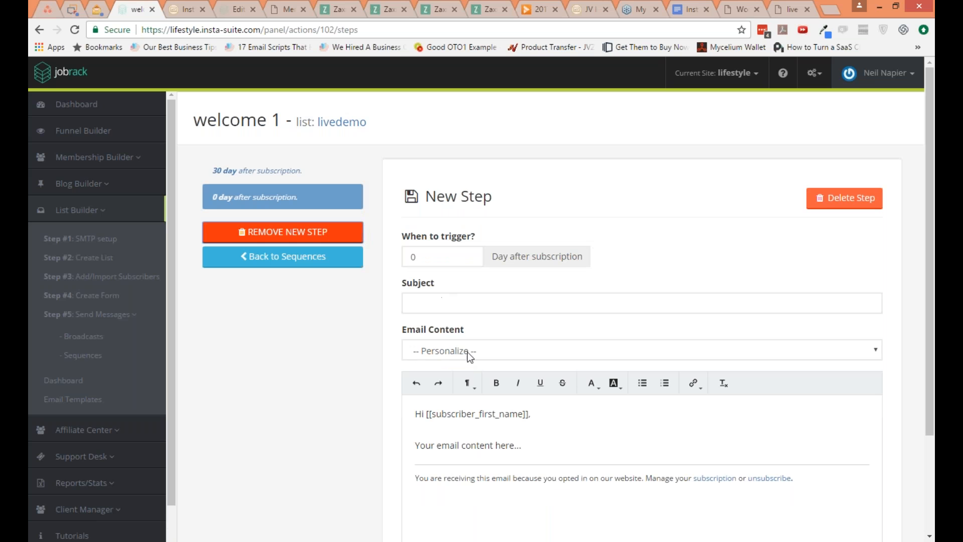
scroll(434, 209, "down", 2)
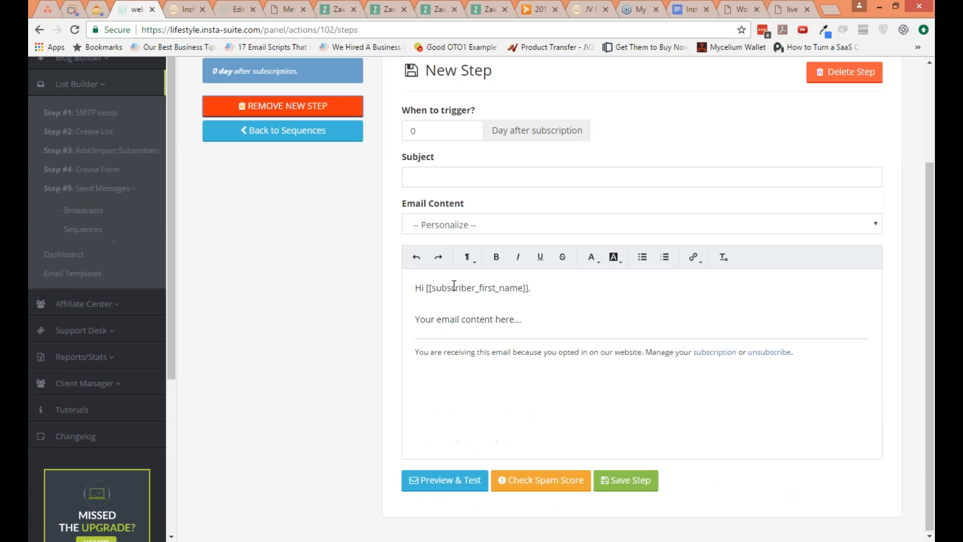
scroll(435, 209, "up", 1)
left_click(470, 190)
scroll(389, 320, "down", 1)
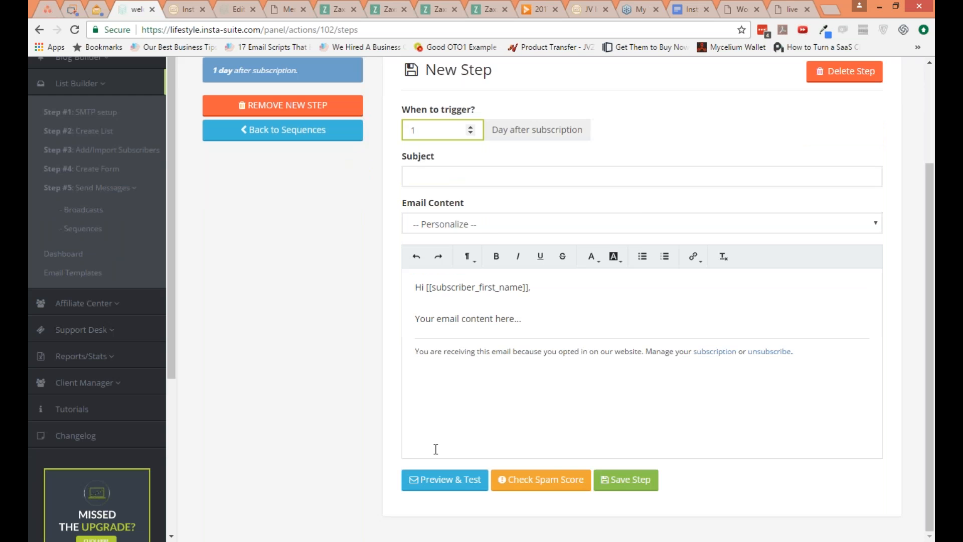
scroll(398, 352, "up", 1)
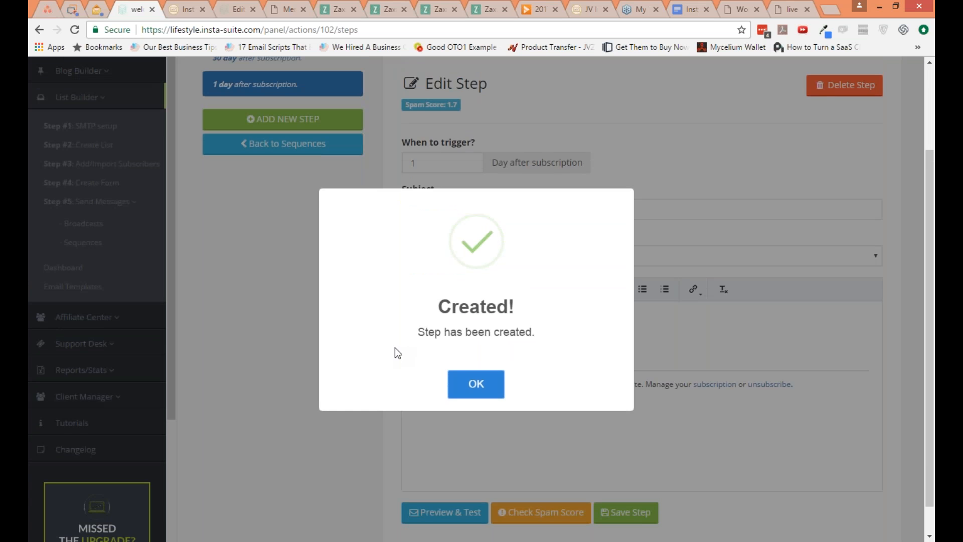
left_click(475, 384)
scroll(293, 224, "up", 1)
scroll(293, 224, "up", 1)
left_click_drag(266, 170, 284, 208)
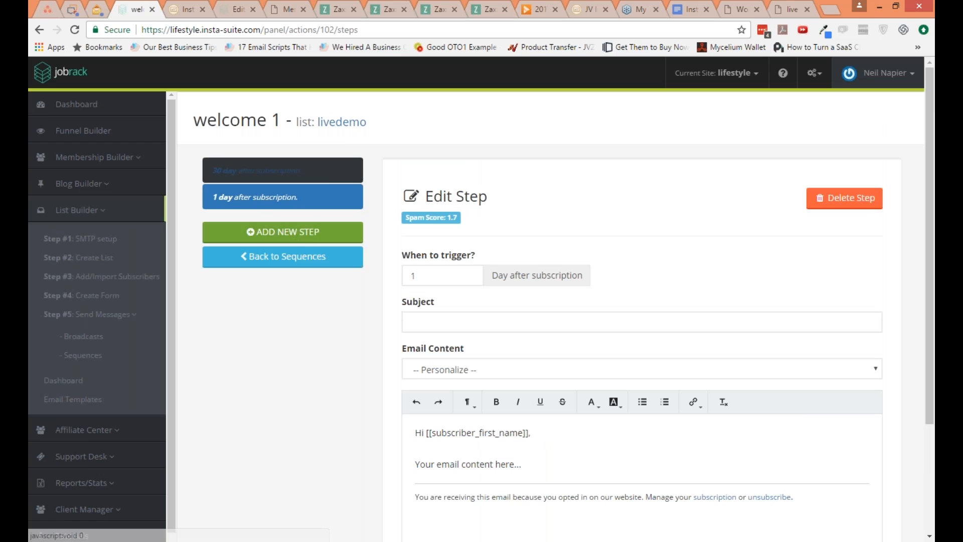
left_click(305, 220)
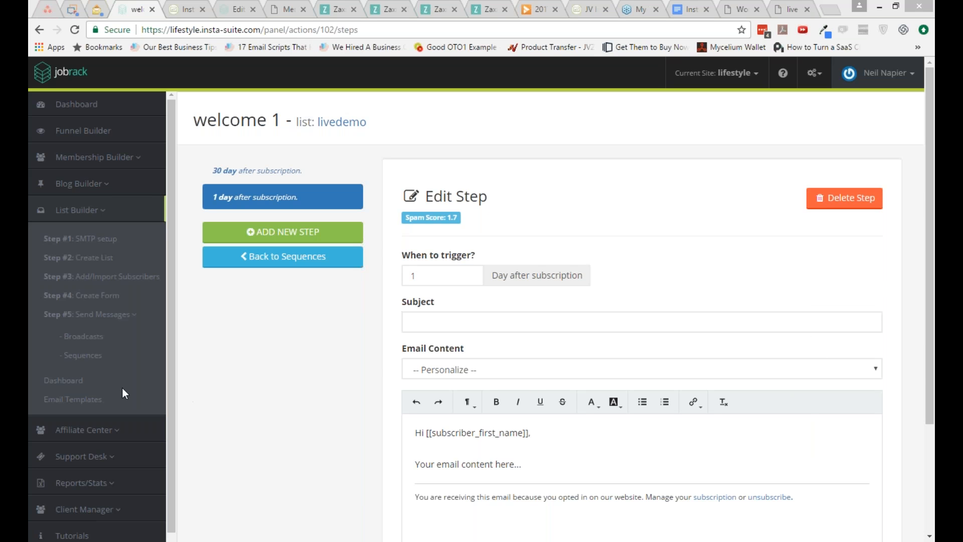
Step: Open the email dashboard and review its subscriber trend, broadcast trend and recent subscribers
left_click(87, 381)
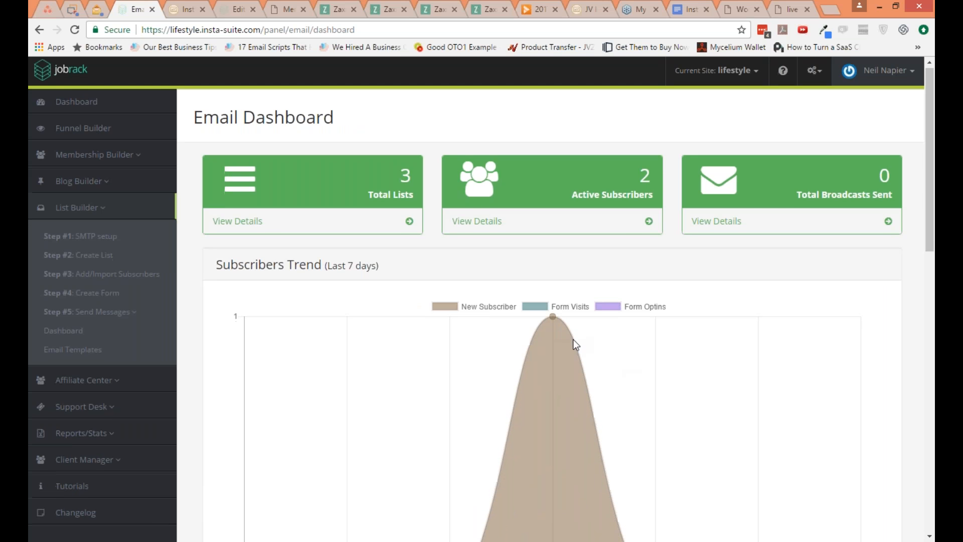
scroll(573, 339, "down", 2)
scroll(573, 344, "down", 5)
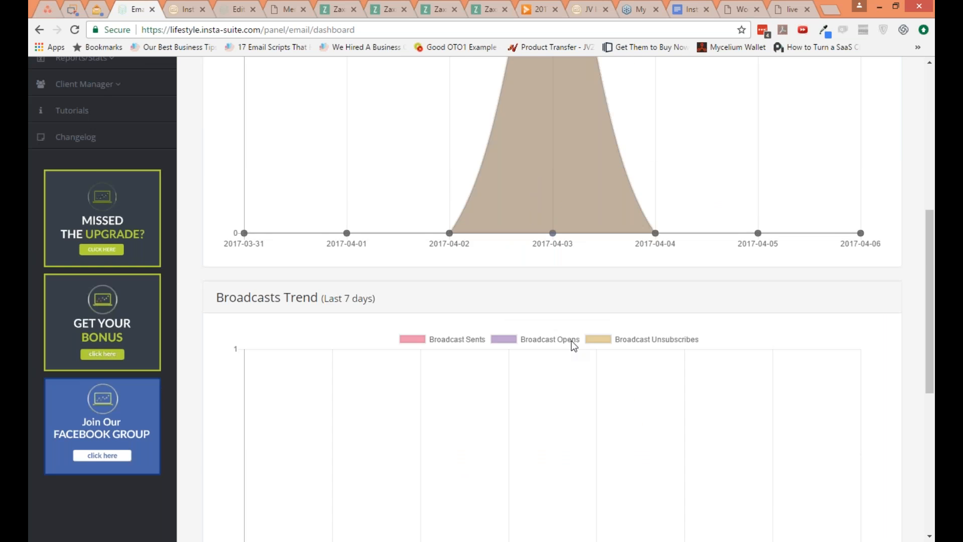
scroll(573, 345, "down", 3)
scroll(573, 345, "down", 3)
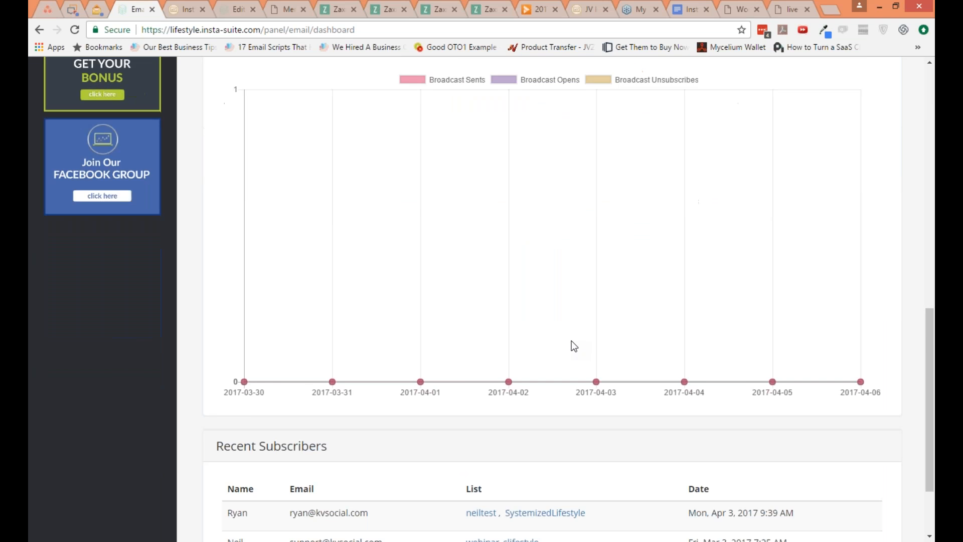
scroll(573, 345, "down", 2)
scroll(573, 345, "up", 11)
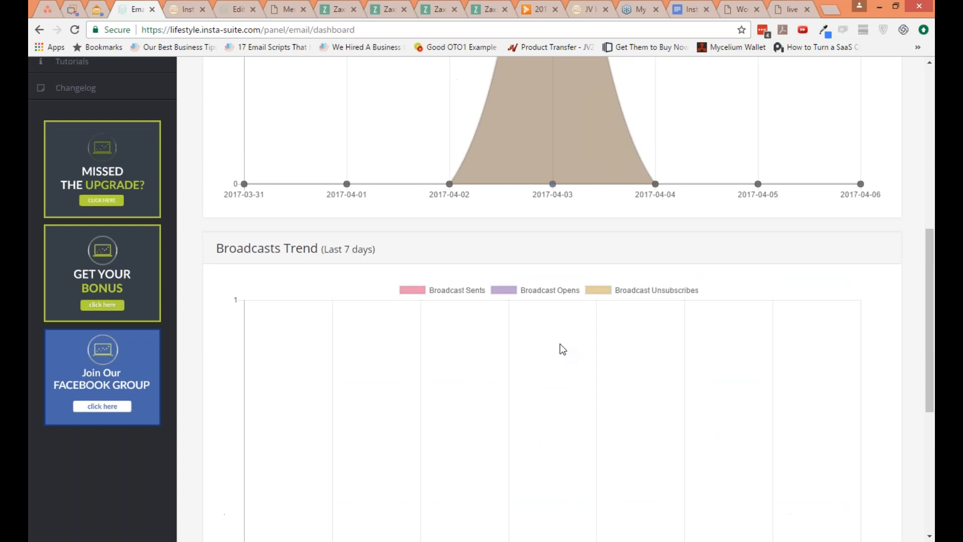
scroll(556, 341, "up", 2)
scroll(555, 341, "up", 2)
Step: Look over the blank form for creating an email template and the SMTP email settings
left_click(73, 352)
left_click(359, 120)
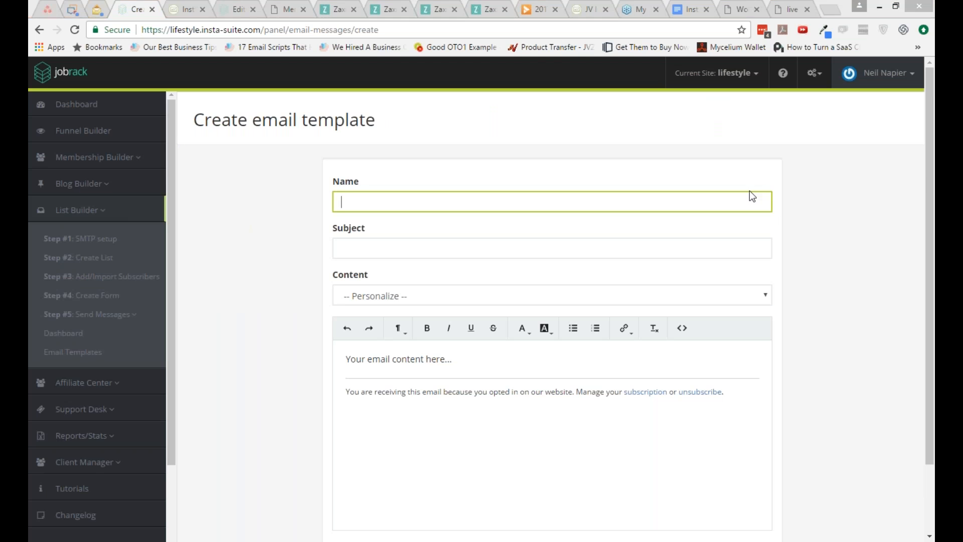
left_click(93, 239)
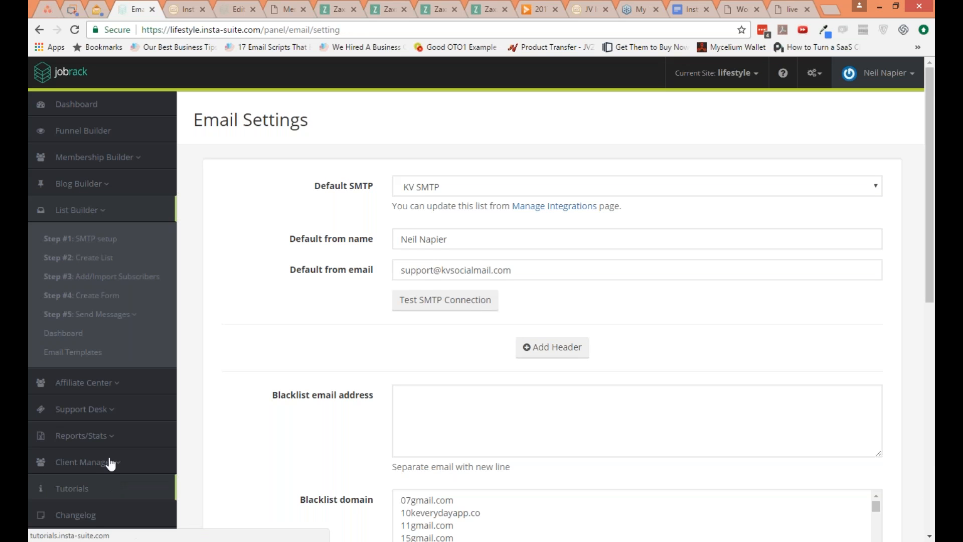
Step: Open the reports overview and inspect the daily figures in the chart of visits, sales and members
left_click(86, 435)
scroll(110, 452, "down", 1)
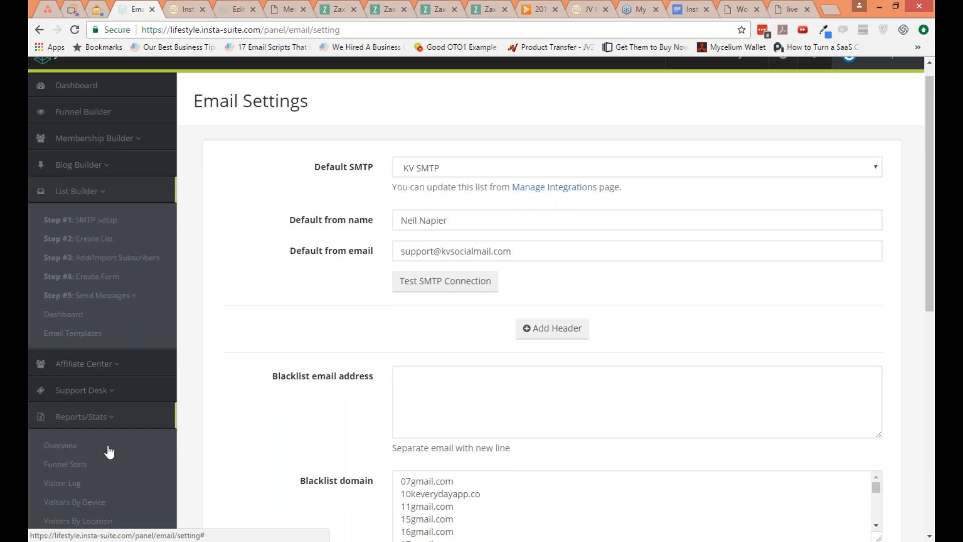
scroll(109, 451, "down", 2)
left_click(80, 405)
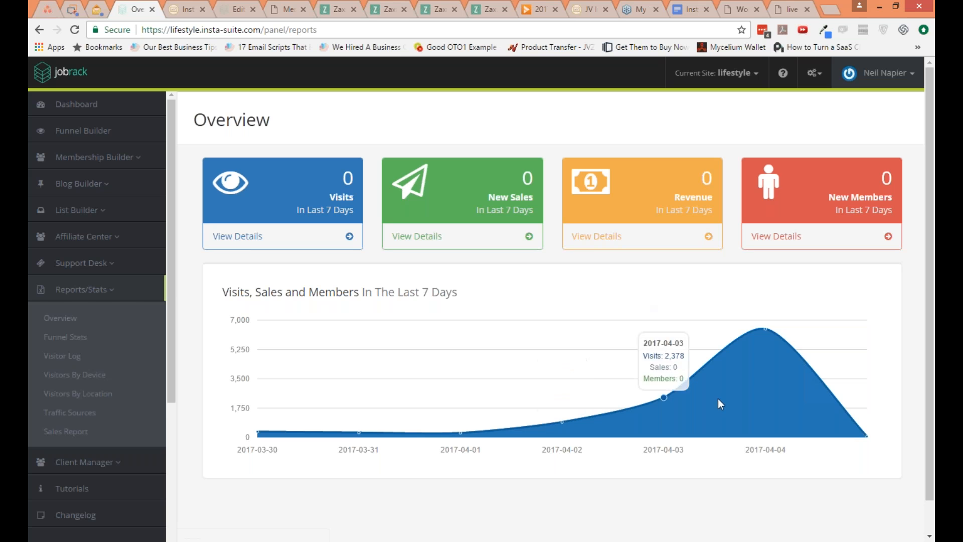
mouse_move(764, 381)
mouse_move(349, 363)
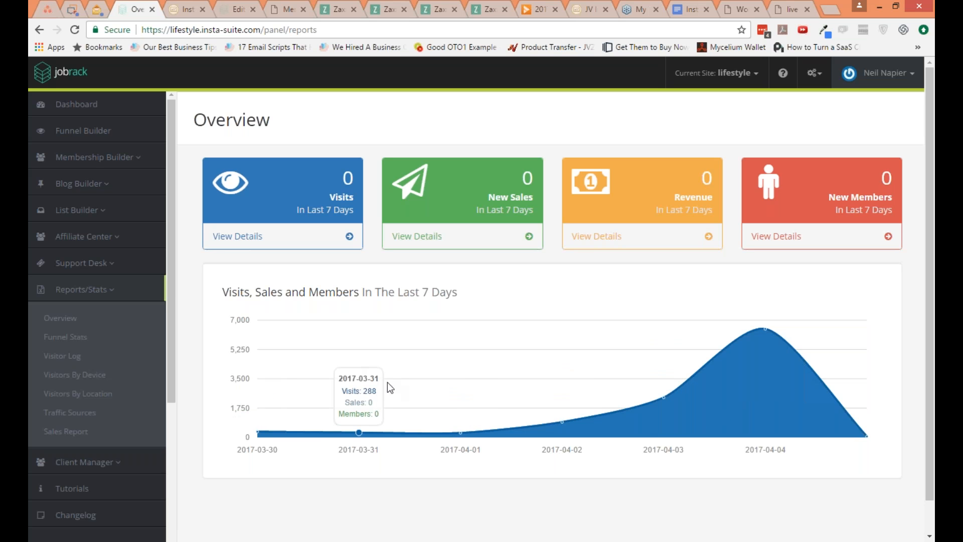
mouse_move(737, 373)
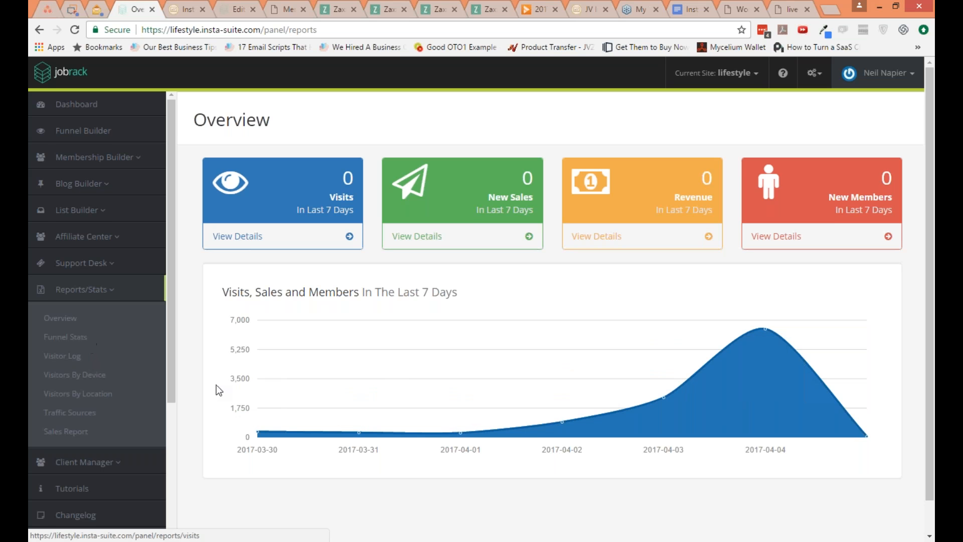
mouse_move(234, 396)
Step: Look through the lifestyle site's funnel stats, visitor log and visitors by device reports
scroll(234, 396, "down", 1)
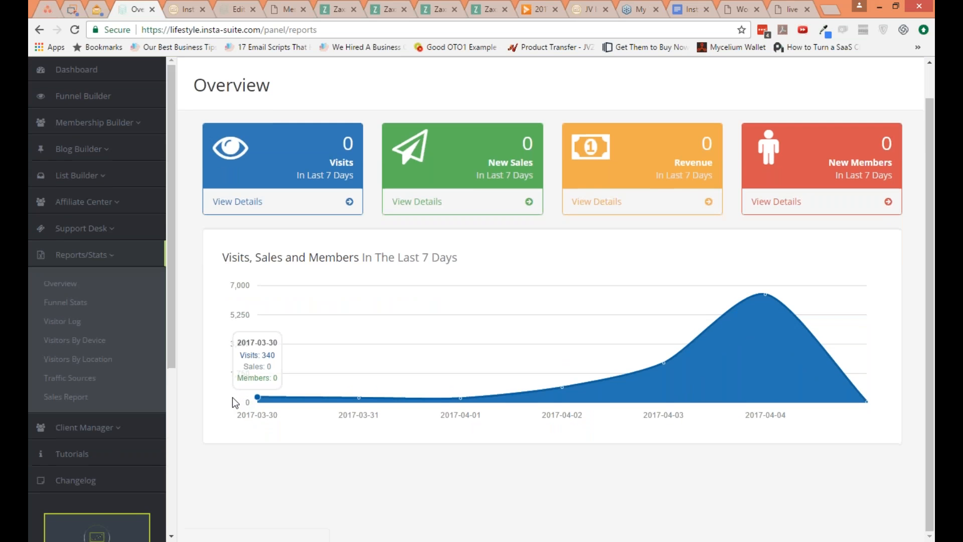
left_click(66, 303)
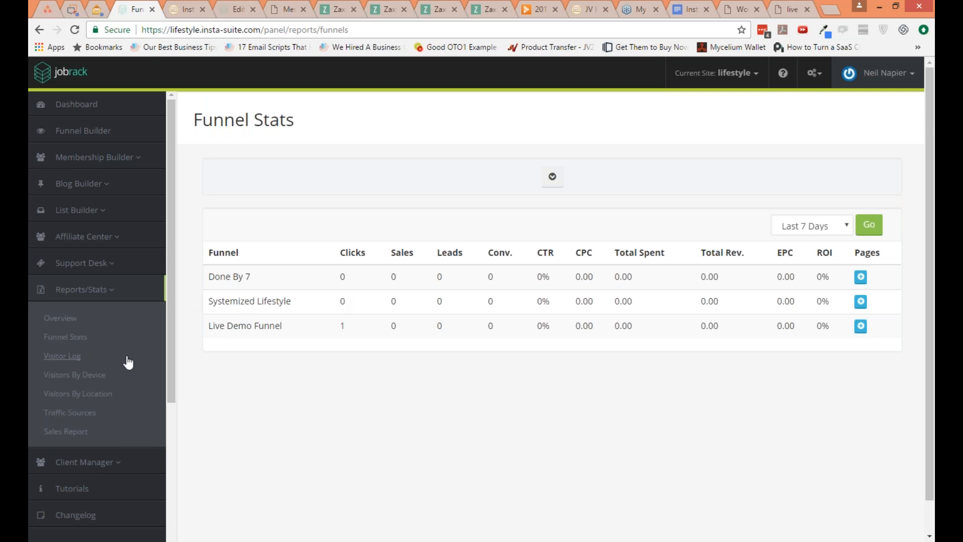
left_click(62, 356)
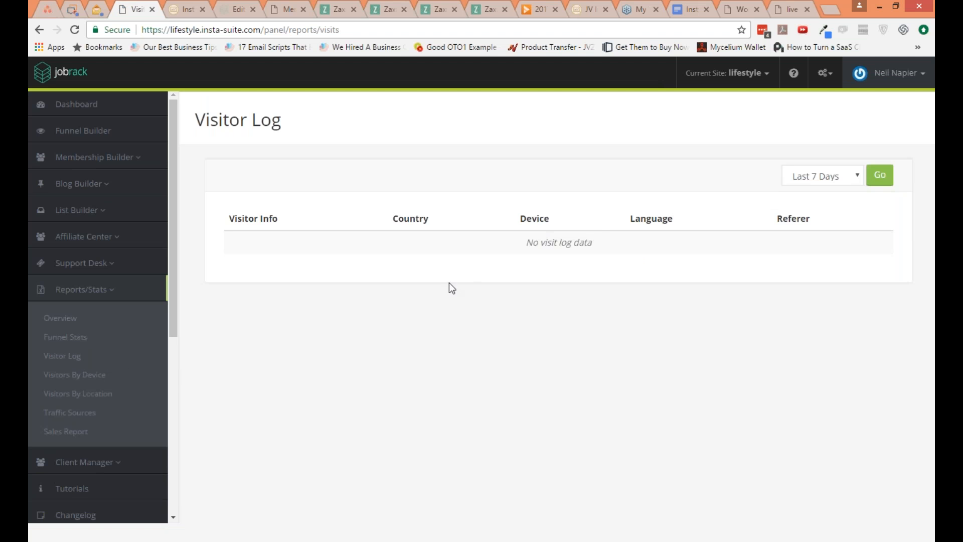
left_click(81, 384)
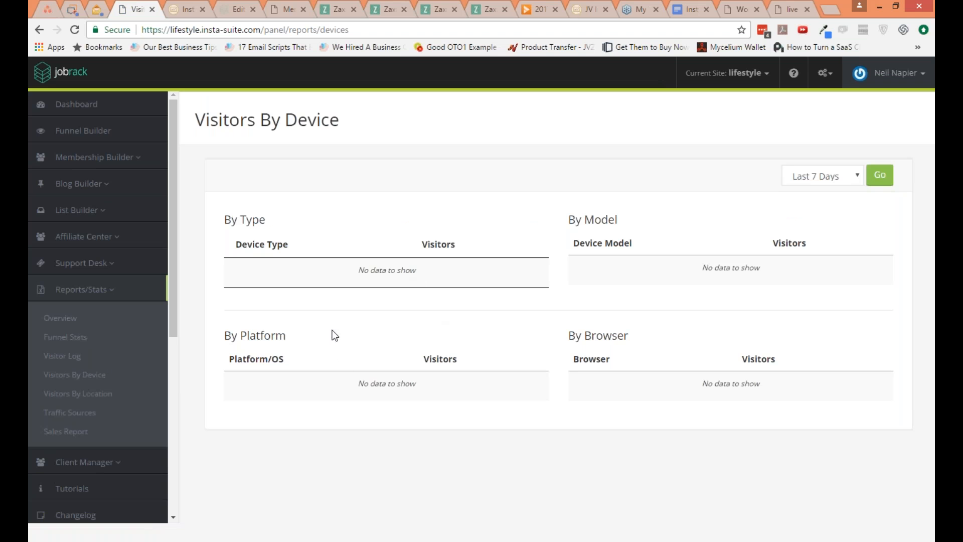
Step: Switch to the Kvsocial site and review its visitor log for the last 7 days
left_click(727, 72)
left_click(730, 117)
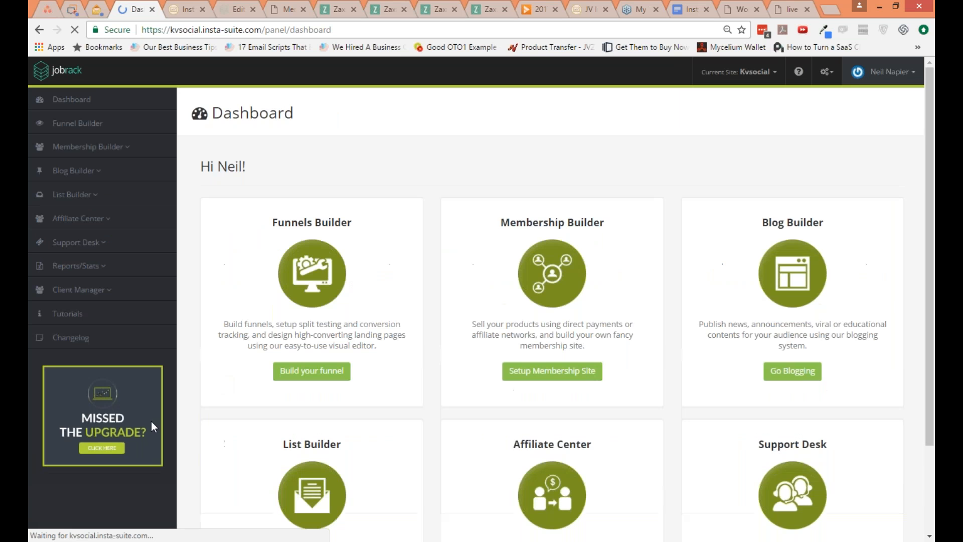
left_click(95, 266)
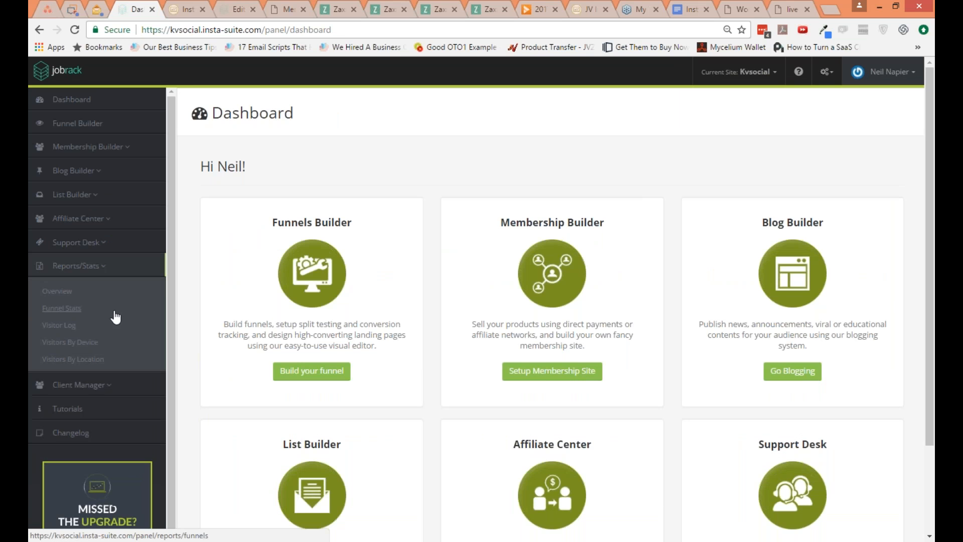
left_click(76, 331)
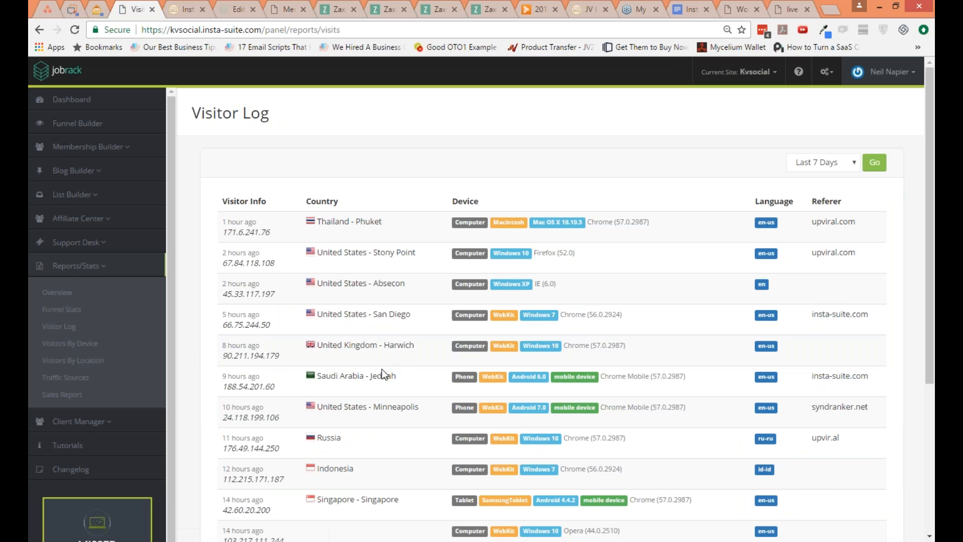
scroll(383, 377, "down", 1)
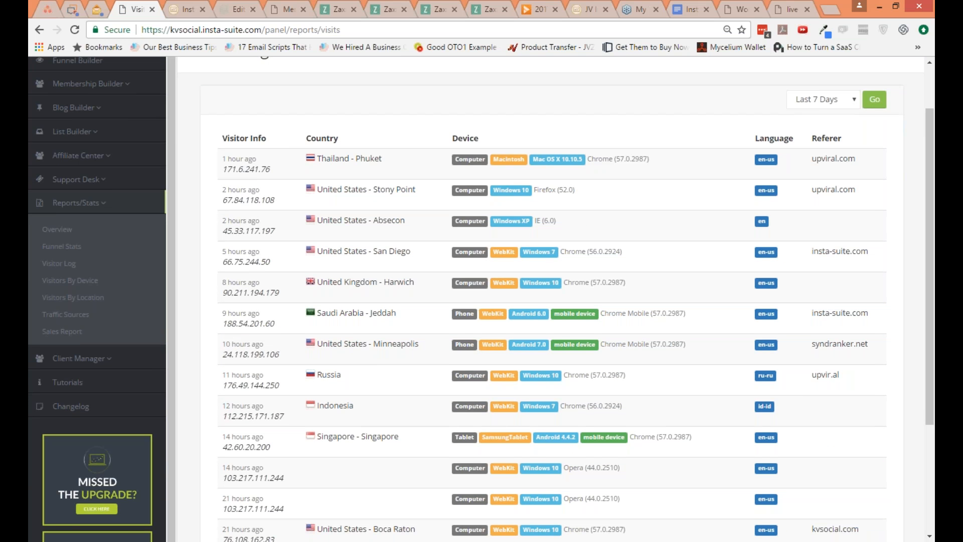
scroll(820, 176, "down", 1)
scroll(820, 176, "down", 2)
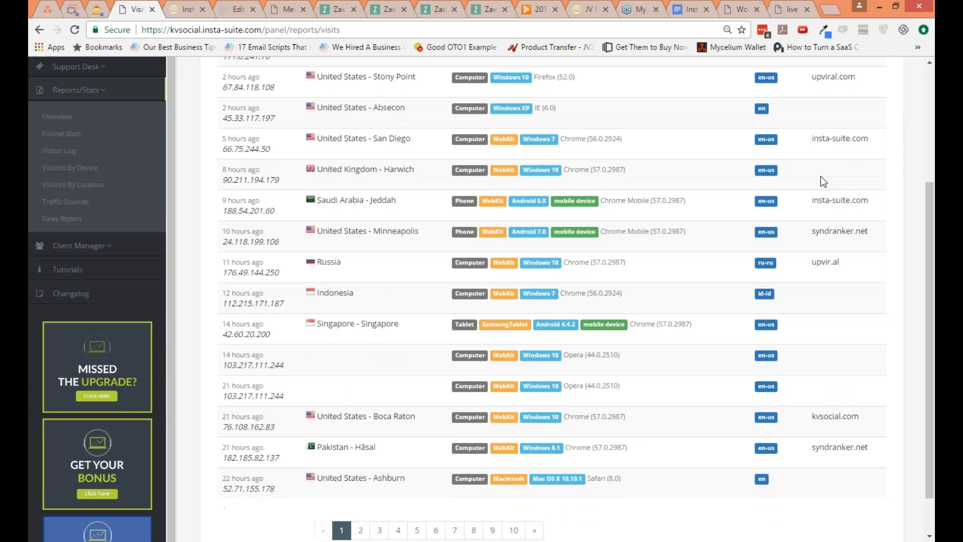
Step: Open the visitors by location report and examine its world map and country table
left_click(72, 184)
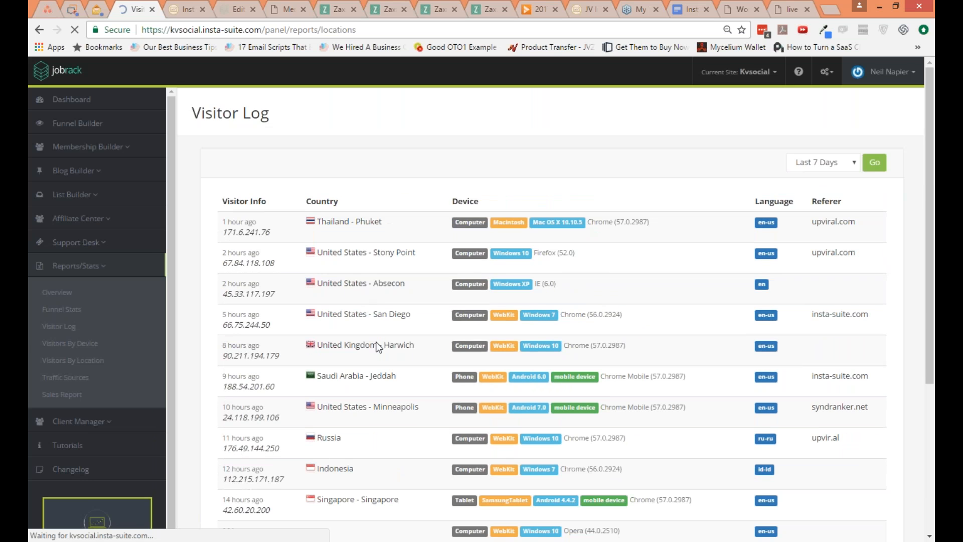
scroll(510, 429, "down", 1)
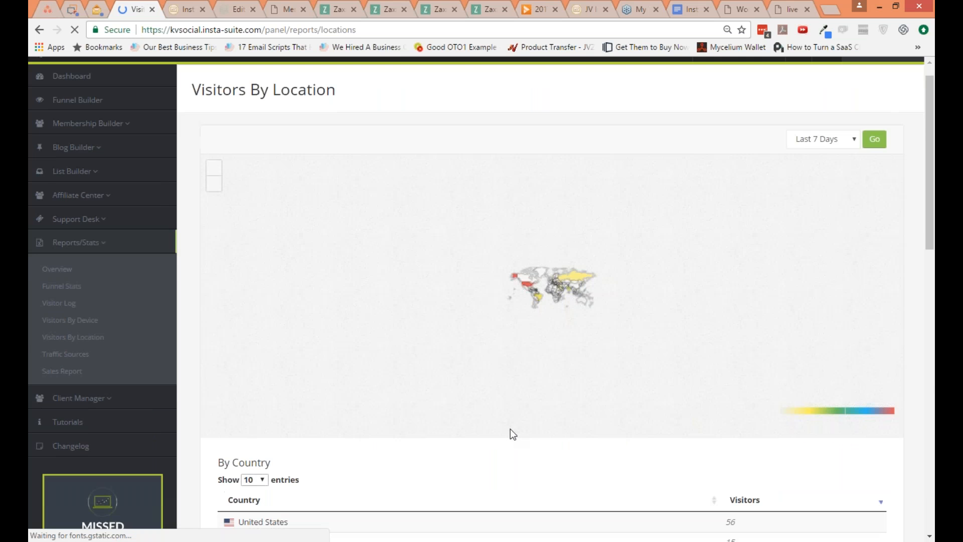
scroll(510, 434, "down", 2)
scroll(510, 432, "down", 2)
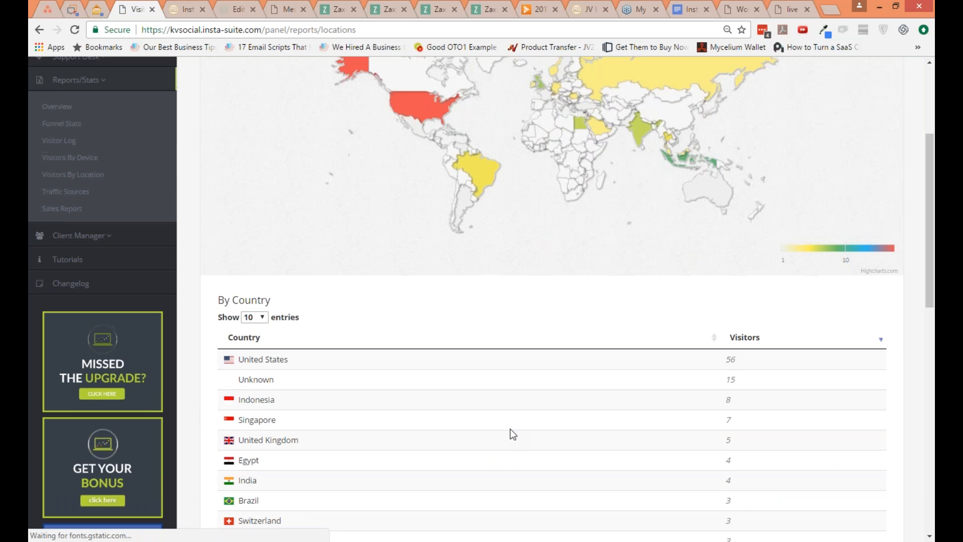
scroll(513, 434, "up", 5)
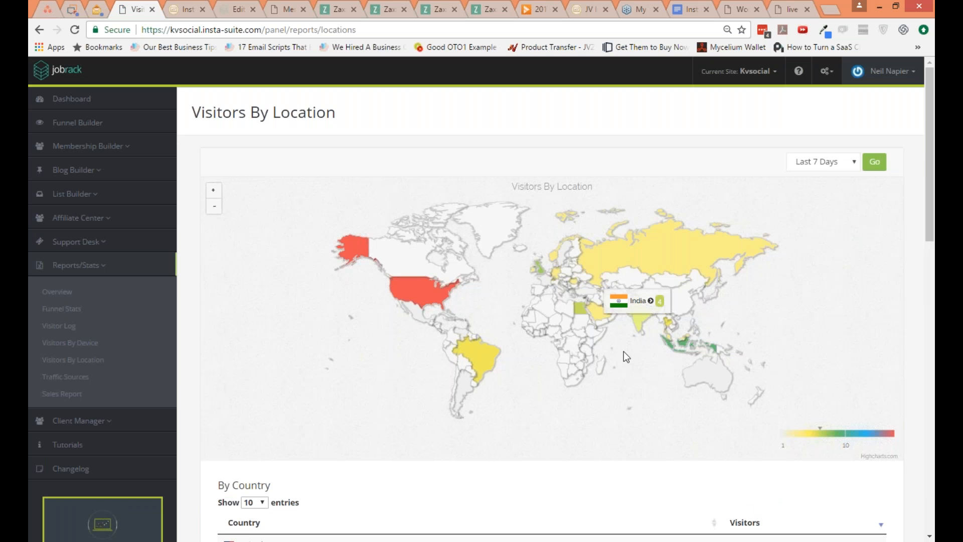
scroll(623, 352, "down", 1)
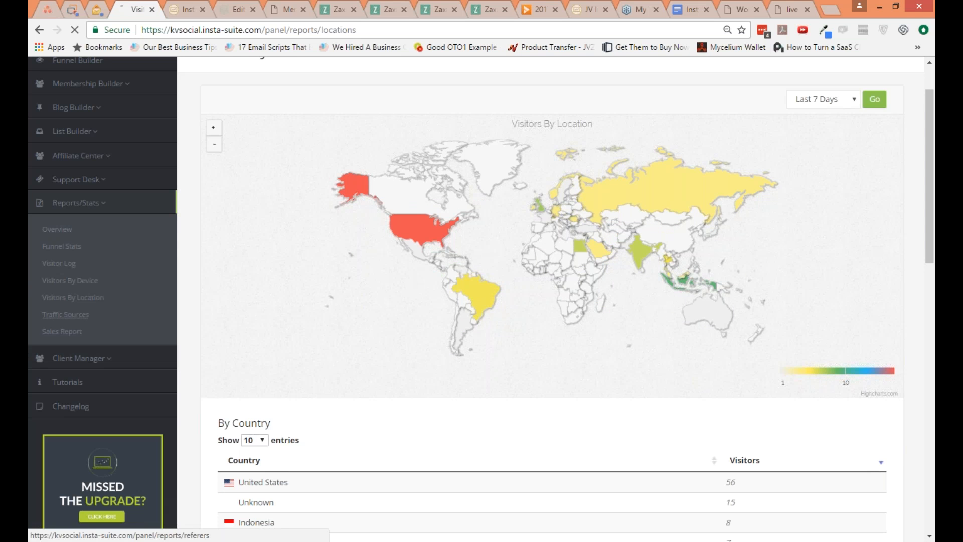
Step: Open the traffic sources report and examine its source breakdown, website referers and search engine referers
left_click(88, 315)
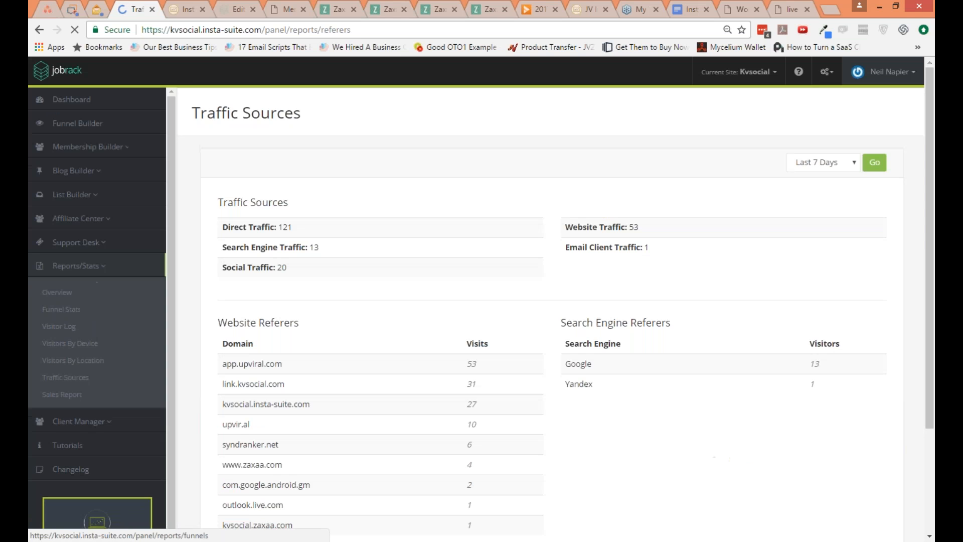
scroll(357, 403, "down", 1)
scroll(357, 404, "down", 4)
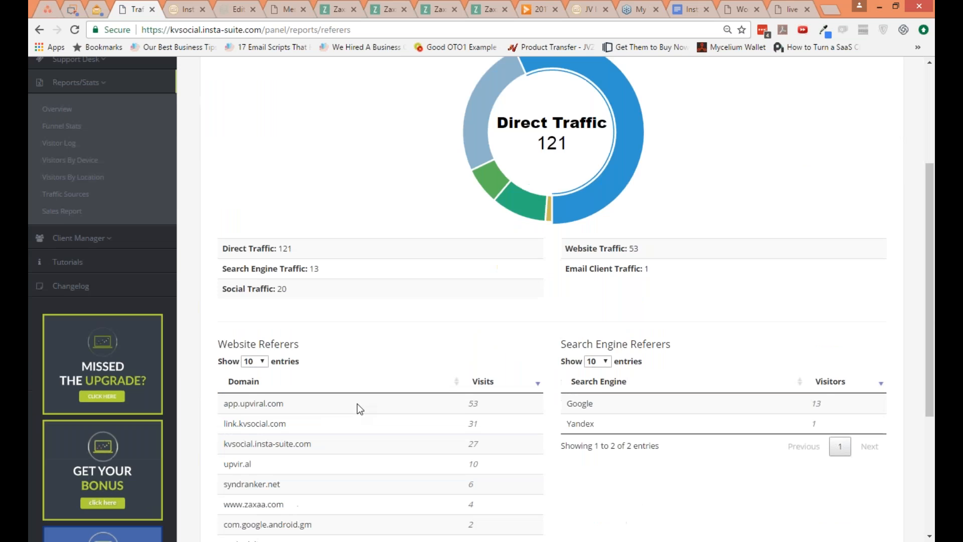
scroll(357, 403, "down", 1)
scroll(304, 379, "down", 1)
left_click(224, 383)
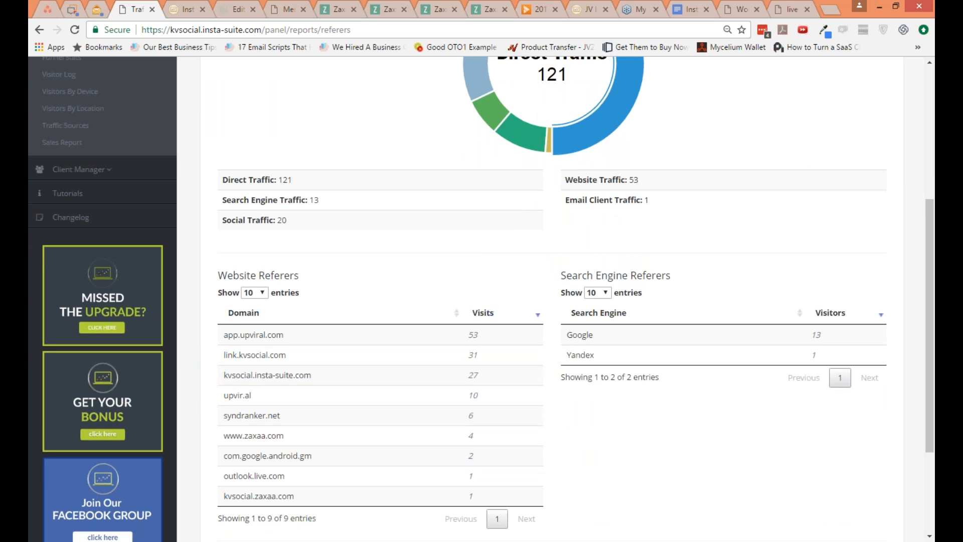
Step: Check the Kvsocial site's sales report, and return to the visitors by location report
scroll(260, 415, "up", 1)
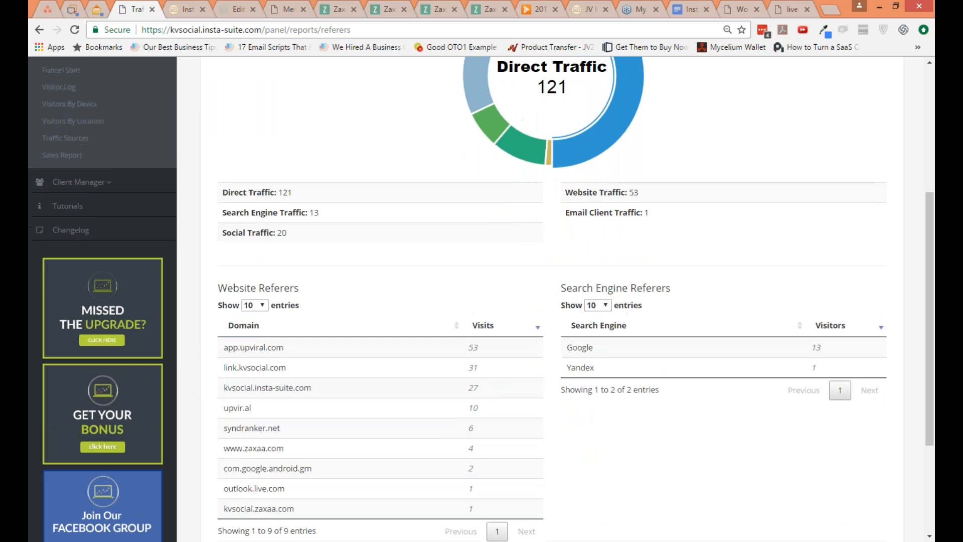
scroll(551, 301, "up", 5)
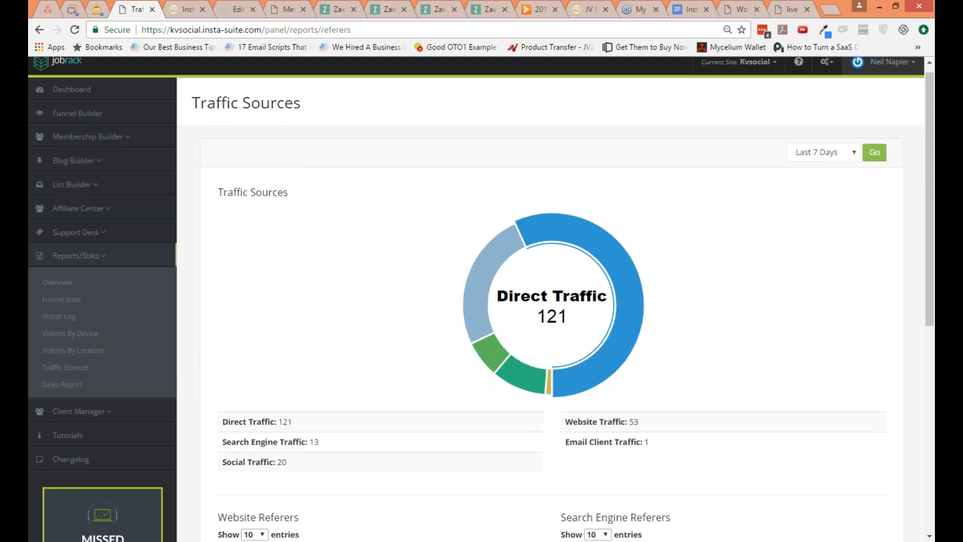
scroll(115, 351, "down", 1)
left_click(112, 333)
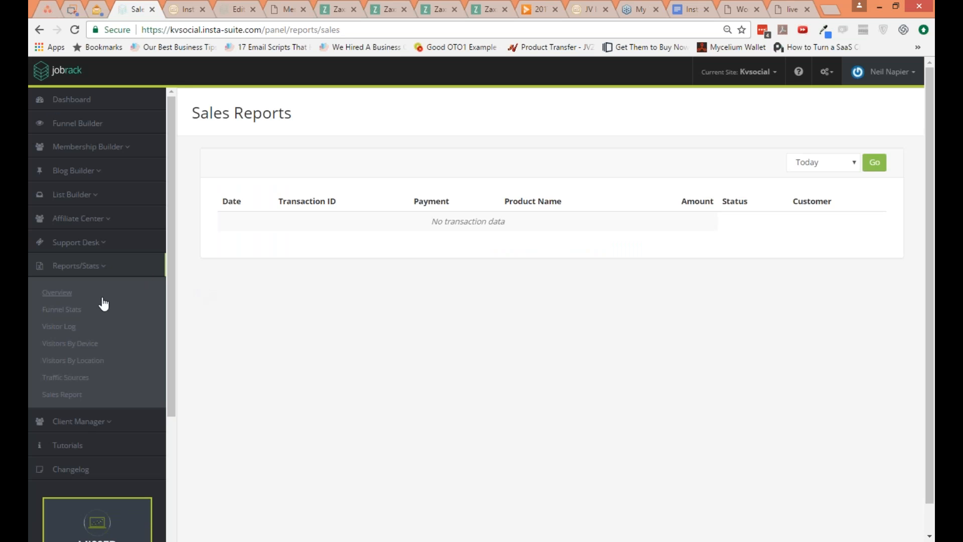
left_click(89, 360)
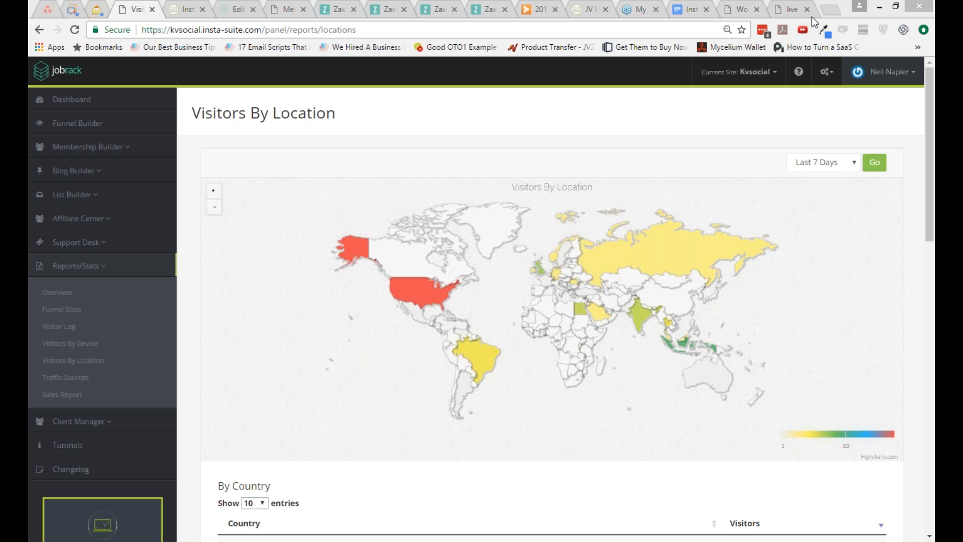
Step: Search Google for "mailgun pricing" in a new browser tab
key("ctrl+t")
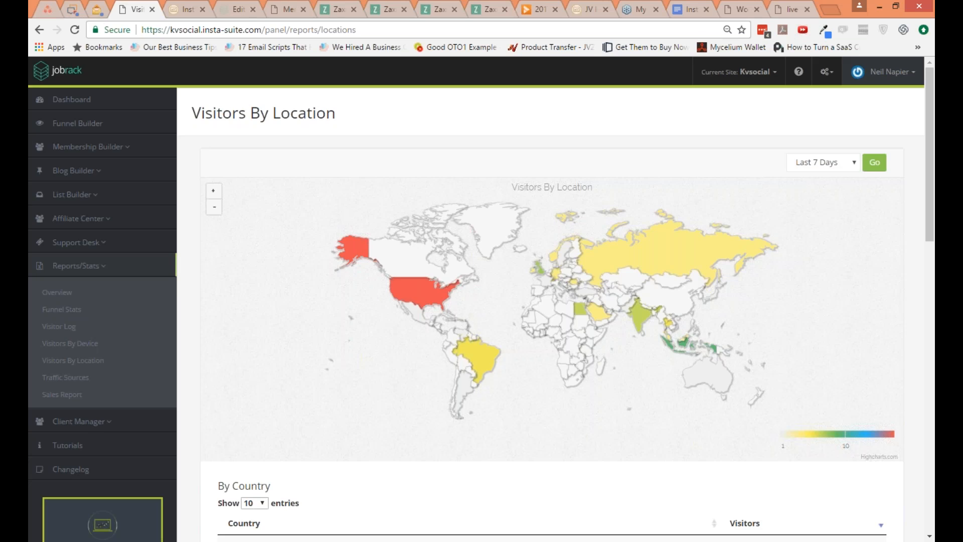
type("mail")
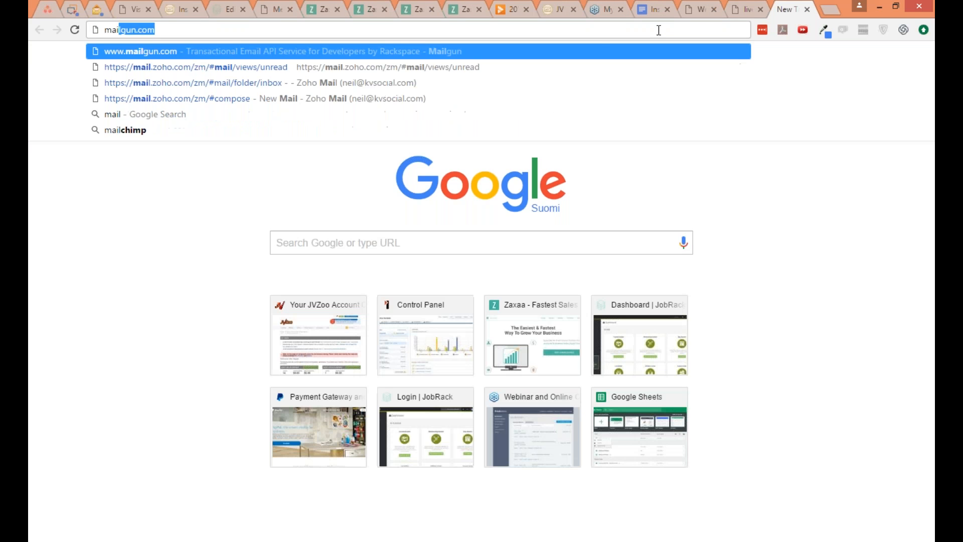
type("gun pricing")
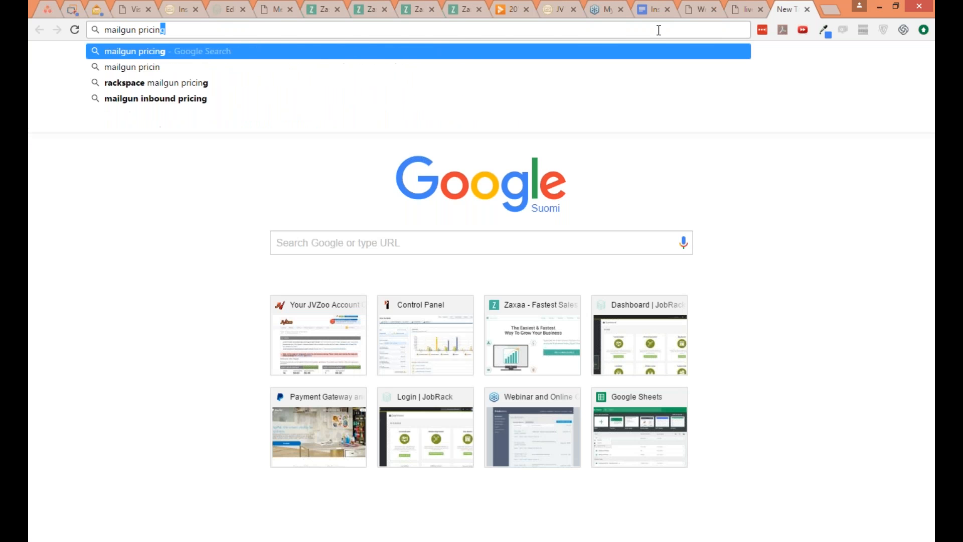
key("Return")
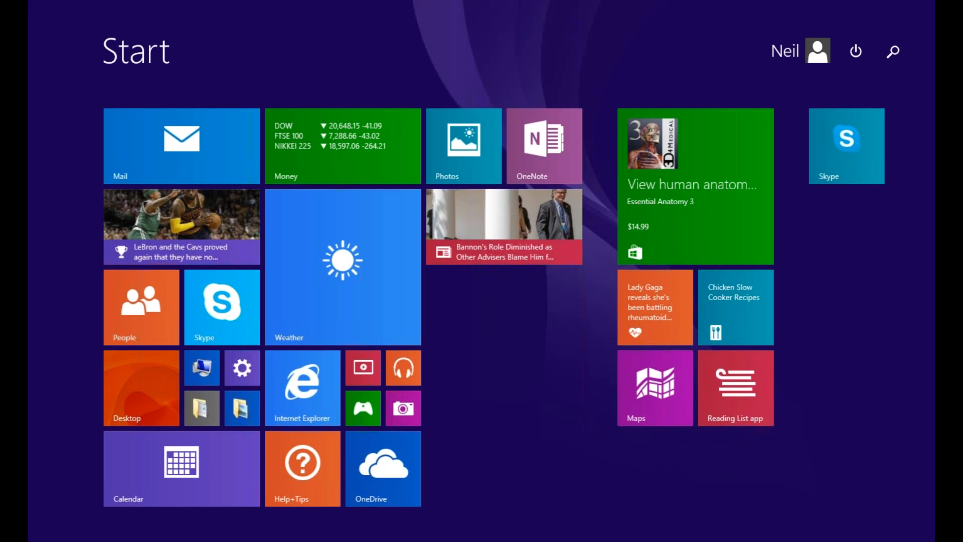
Step: Find and launch the Windows Calculator alongside the Mailgun price table
type("cacl")
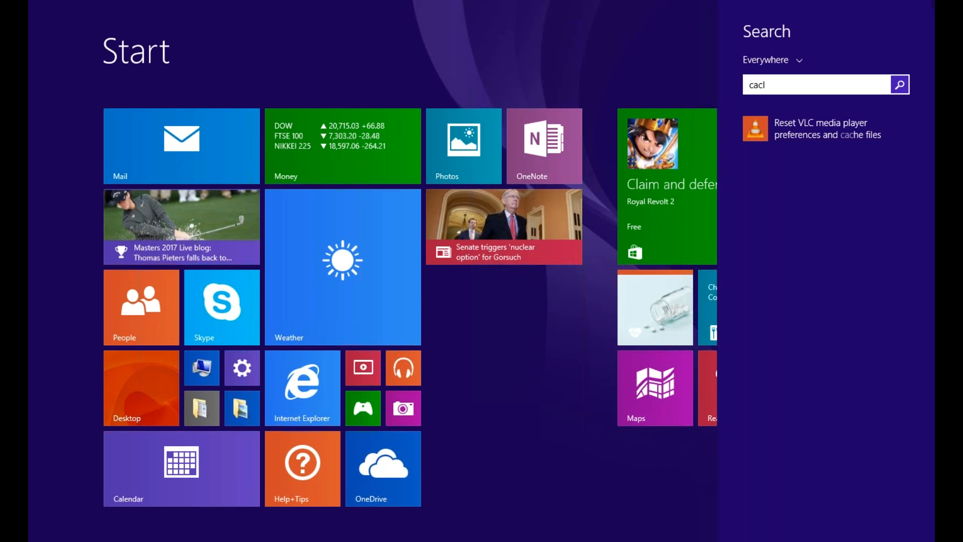
key("BackSpace")
key("BackSpace")
type("lc")
key("Return")
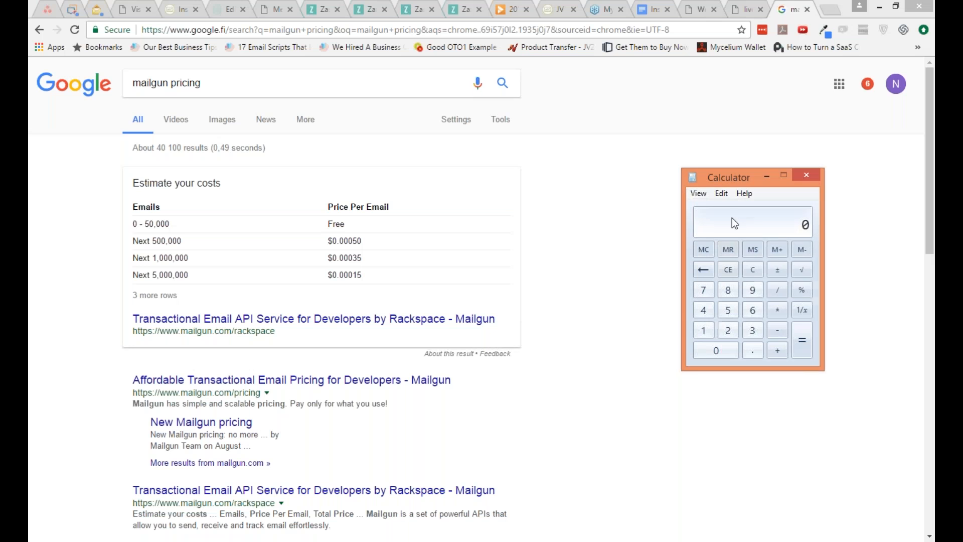
Step: Move Calculator beside the price table and multiply 10000 by 30 and by Mailgun's price per email for the next 500,000 emails
left_click_drag(717, 180, 558, 188)
type("10000*3")
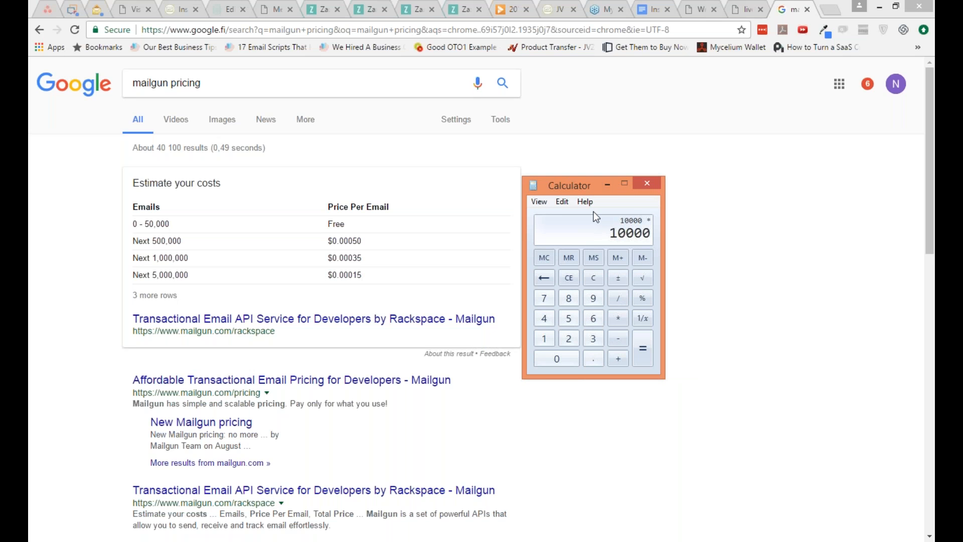
type("0")
key("Return")
type("*")
type(".0")
type("0005")
key("Return")
Step: Calculate 30000 times 0.25 and close Calculator
type("3")
type("0000*0.25")
key("Return")
left_click(641, 185)
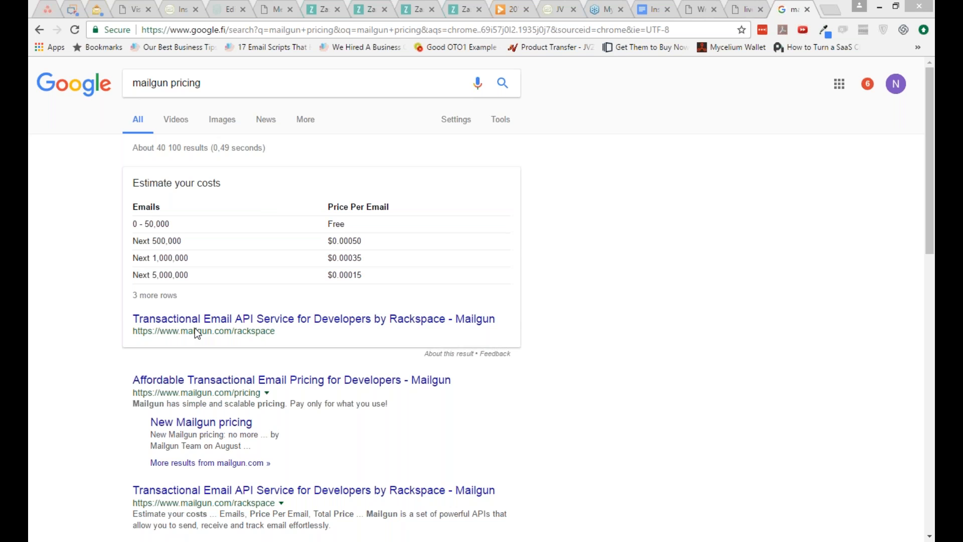
Step: Return to the visitors by location report and switch to the Downloads folder in File Explorer
left_click(133, 11)
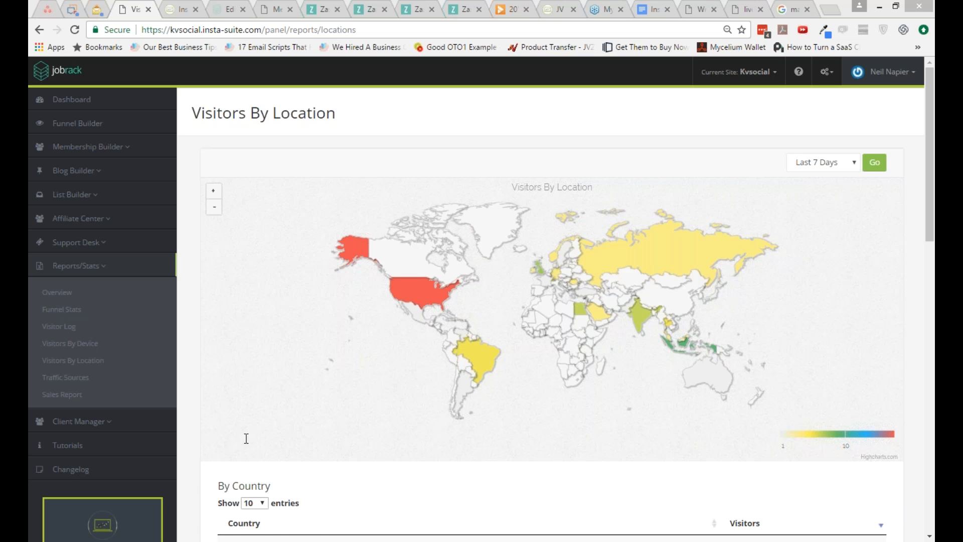
mouse_move(178, 541)
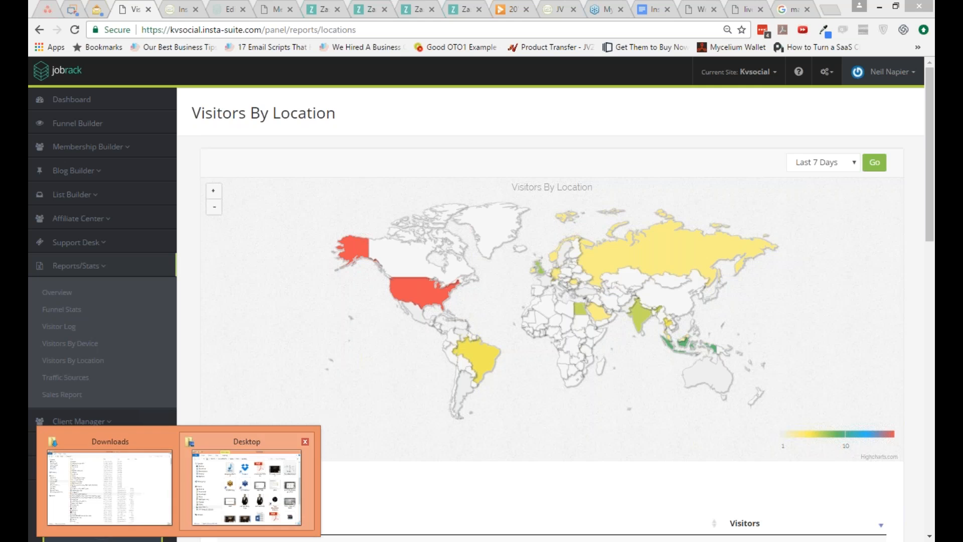
left_click(135, 482)
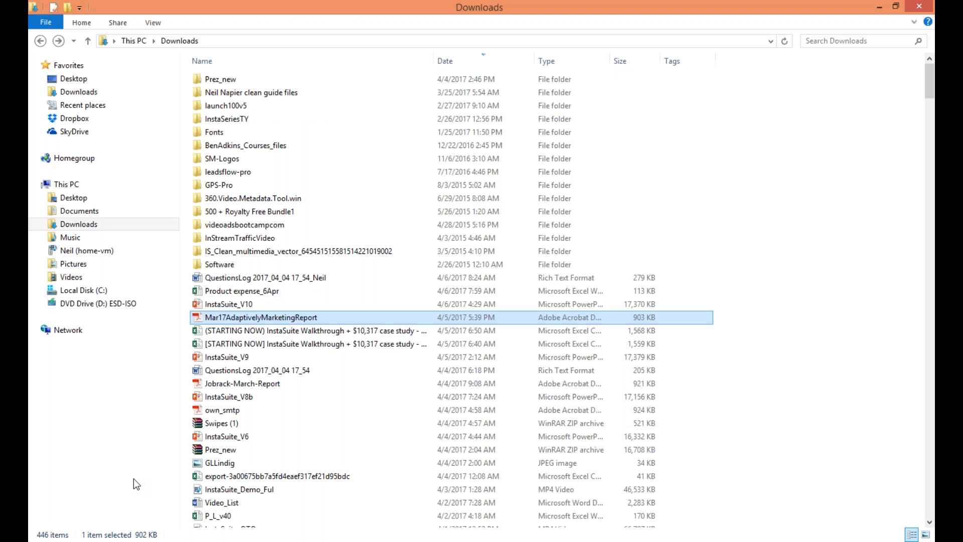